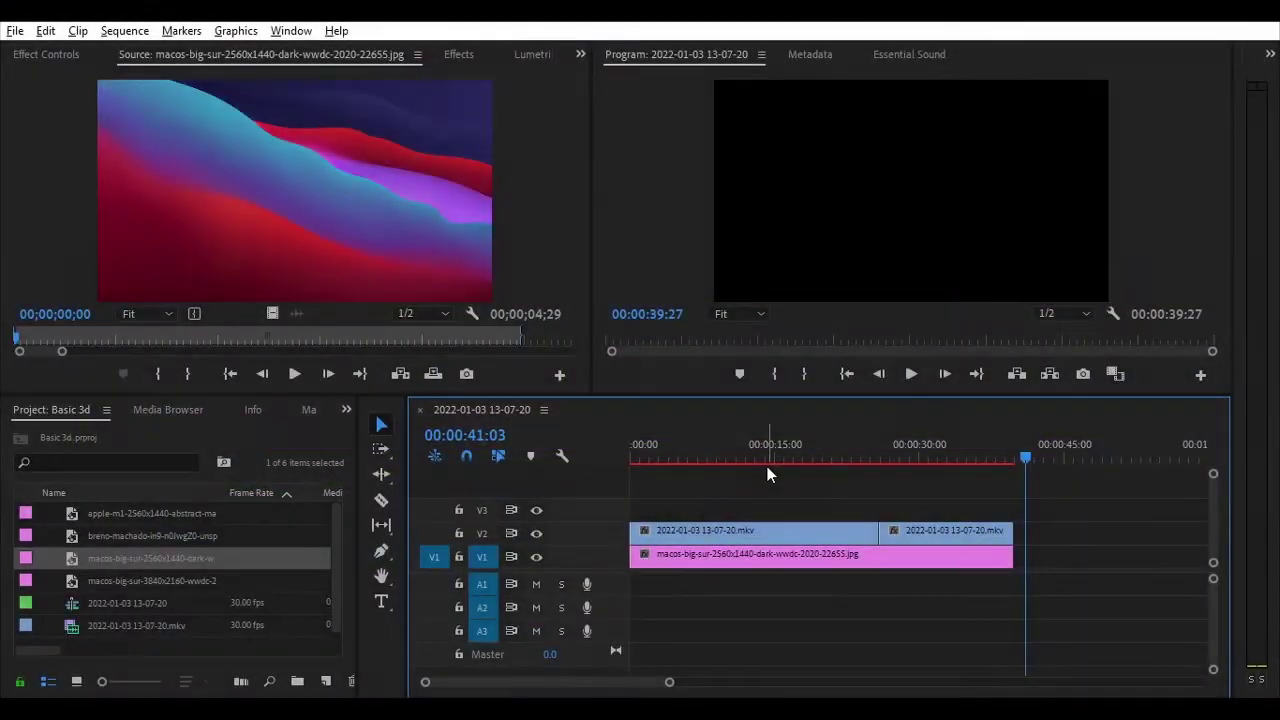
Step: Nest the two V2 screen recording clips into Nested Sequence 01 with the default name
{"action": "left_click", "coordinate": [788, 524]}
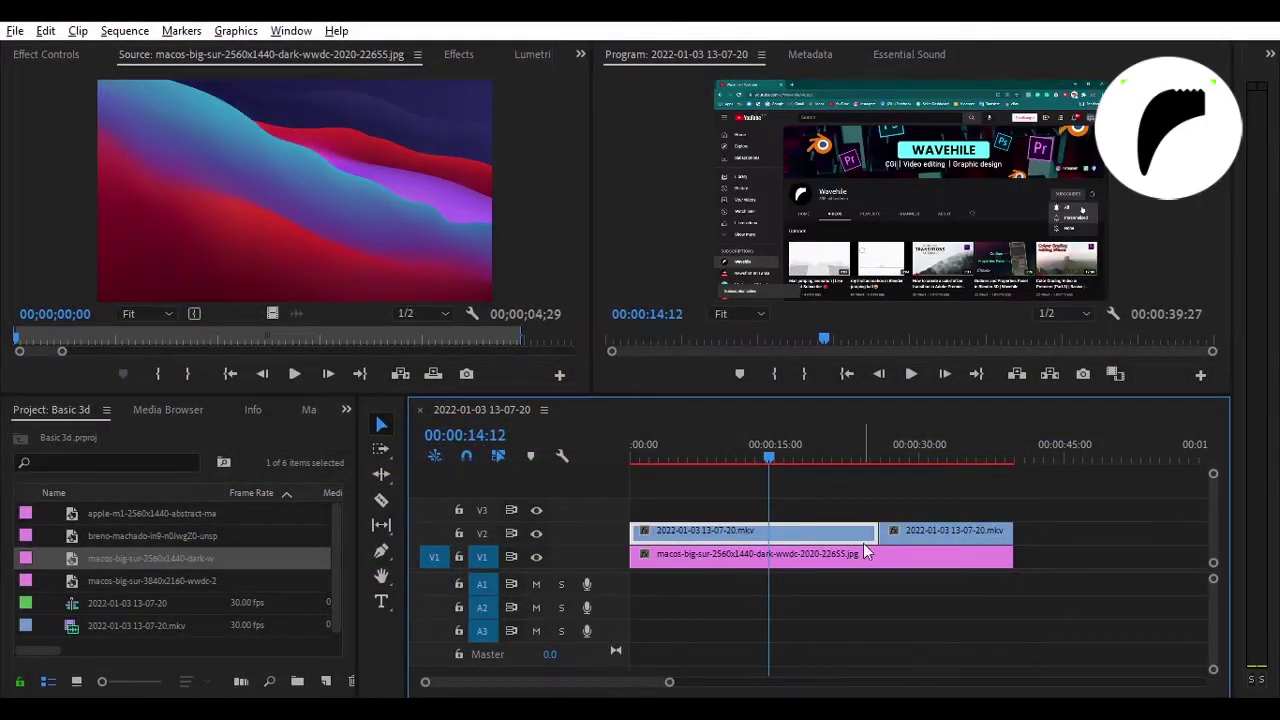
{"action": "left_click", "coordinate": [459, 54]}
{"action": "left_click_drag", "start_coordinate": [846, 495], "coordinate": [914, 541]}
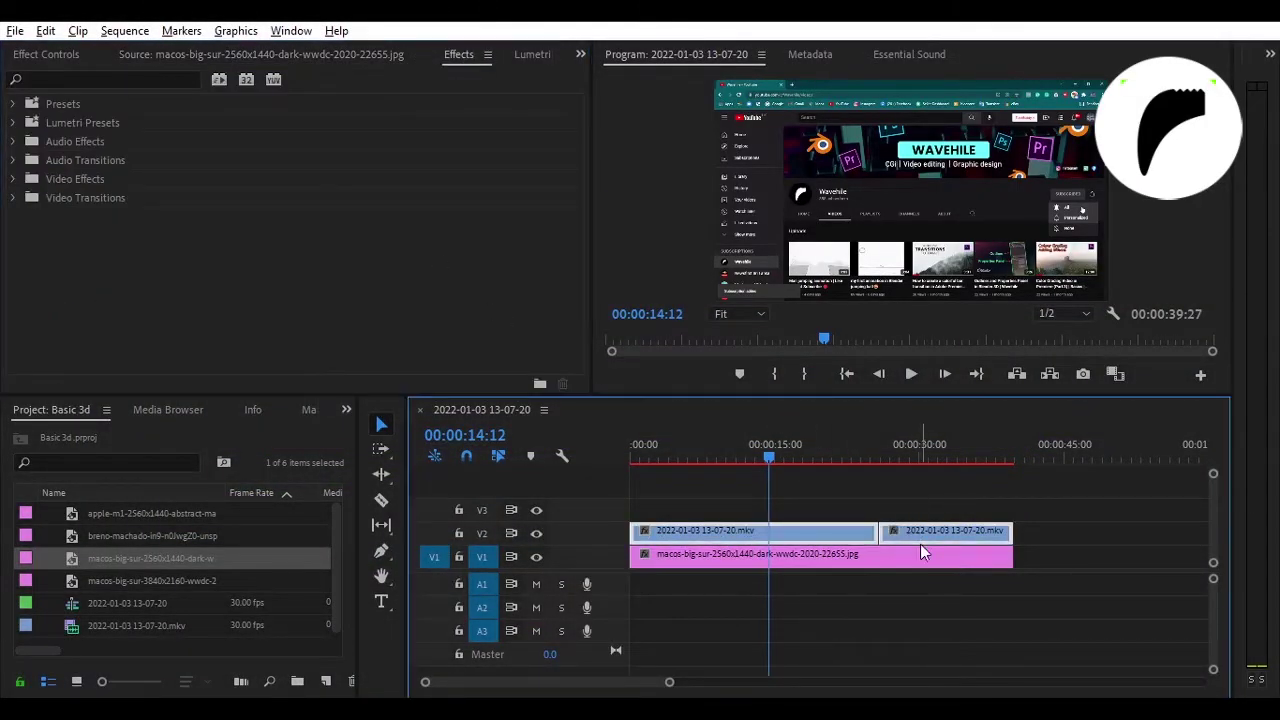
{"action": "right_click", "coordinate": [920, 537]}
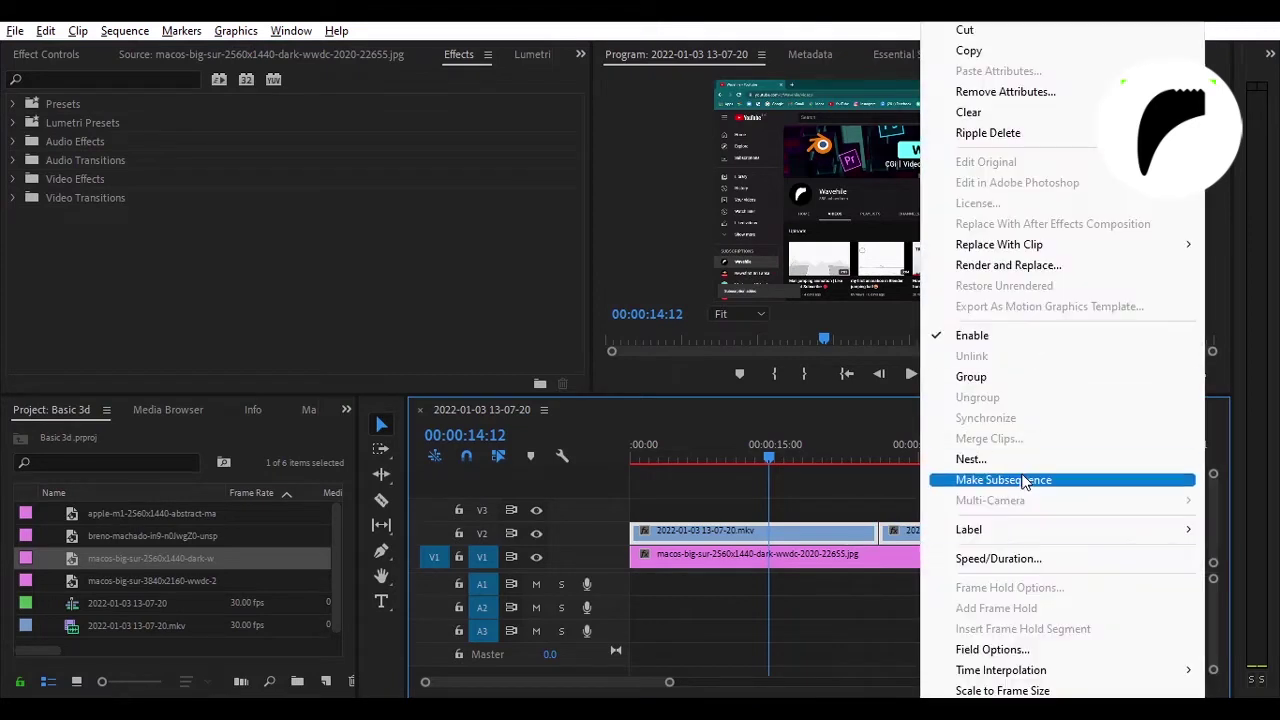
{"action": "key", "text": "Escape"}
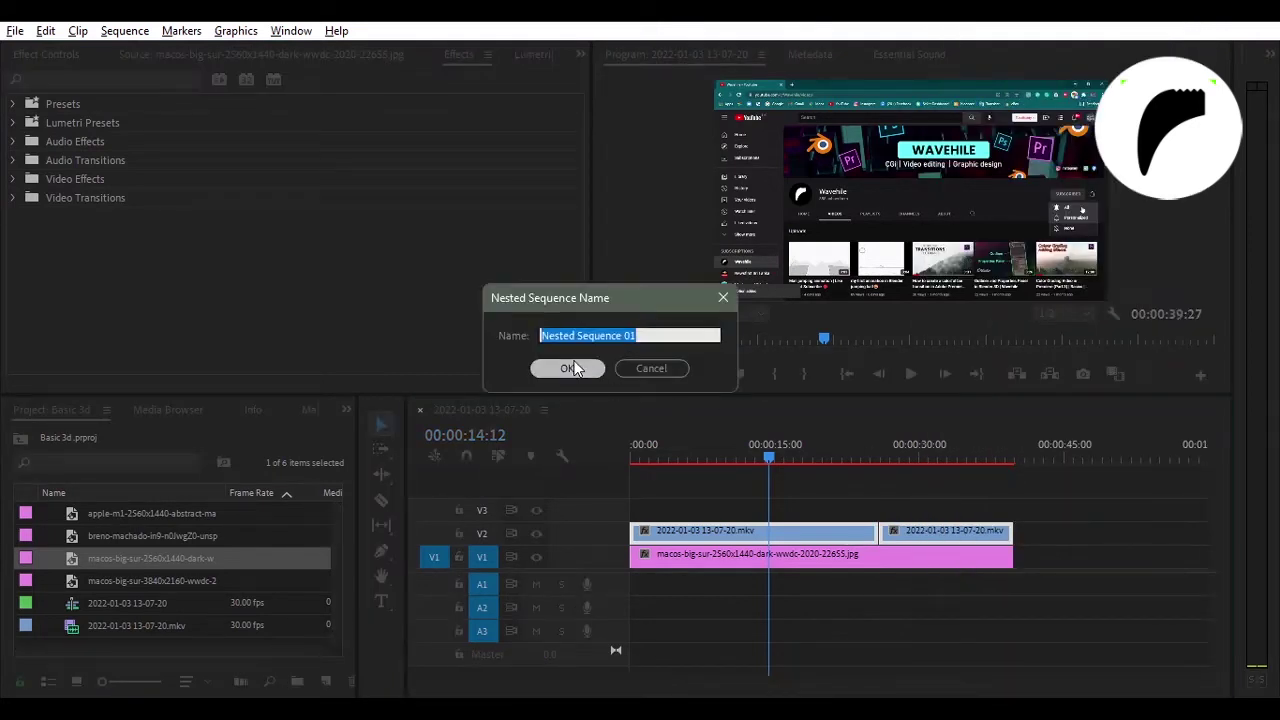
{"action": "left_click", "coordinate": [567, 368]}
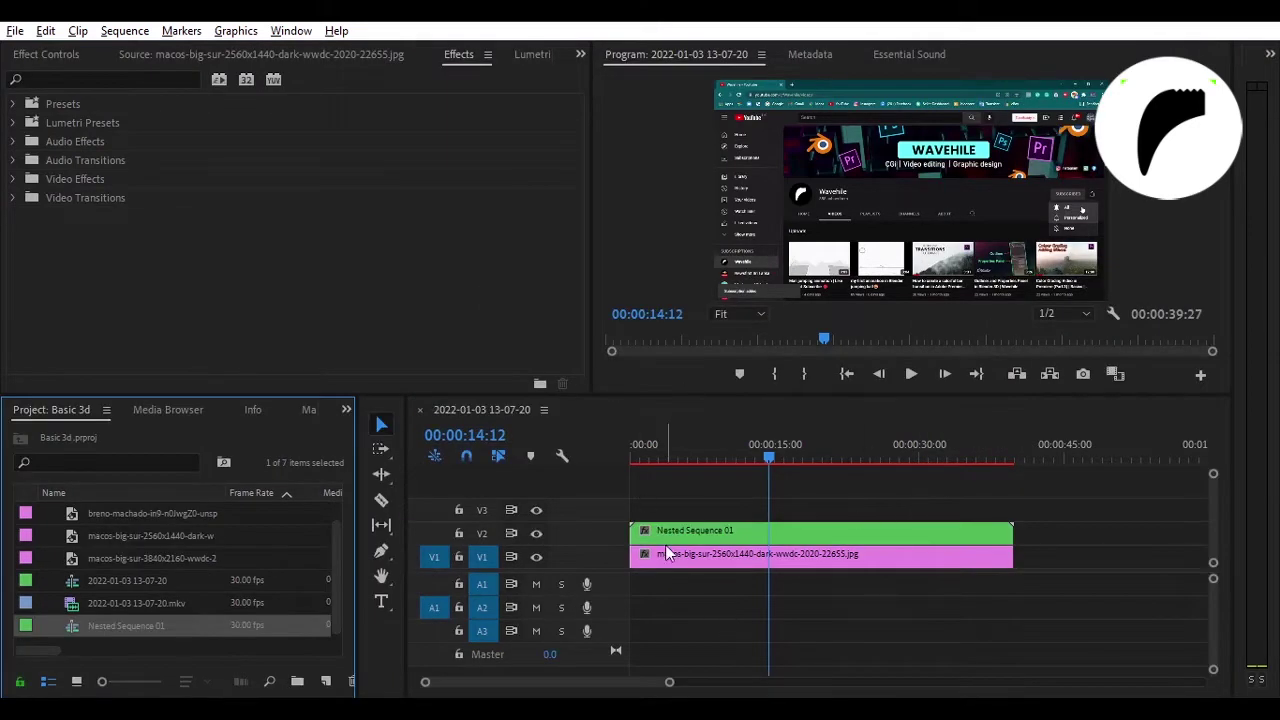
Step: Scale Nested Sequence 01 down to 75 and check the framing in an enlarged Program view
{"action": "left_click", "coordinate": [68, 55]}
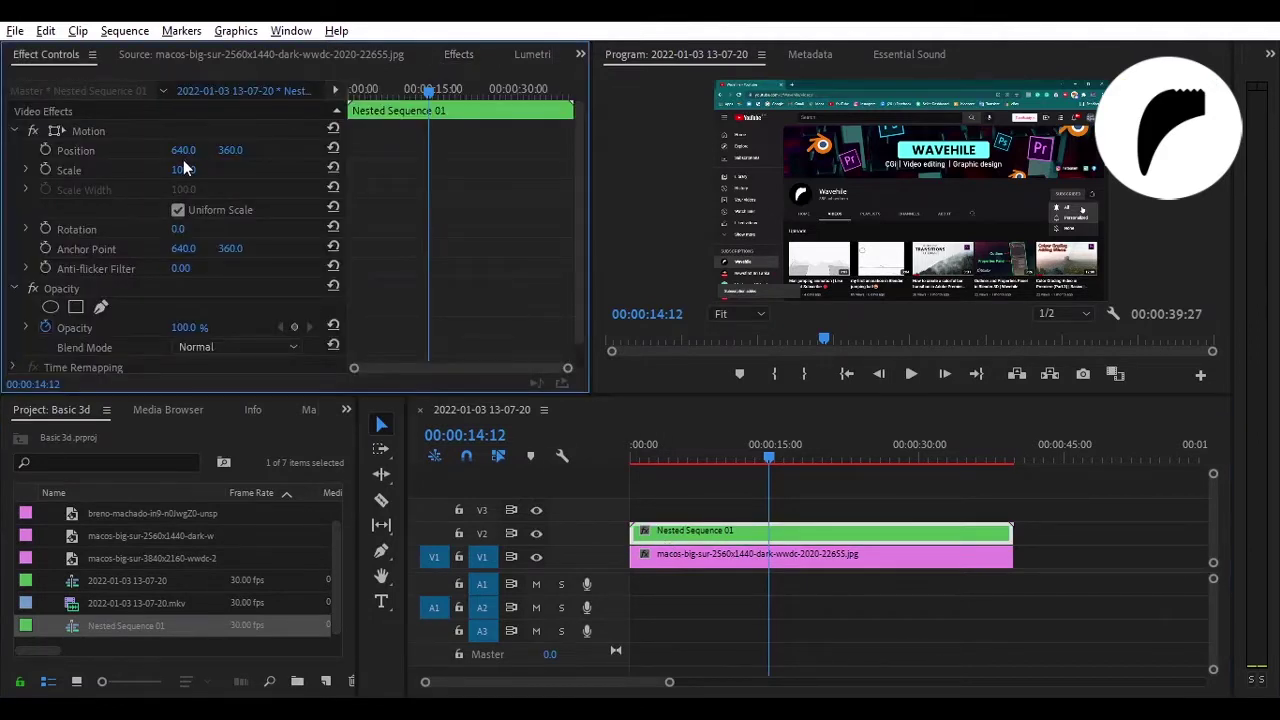
{"action": "left_click_drag", "start_coordinate": [183, 169], "coordinate": [160, 169]}
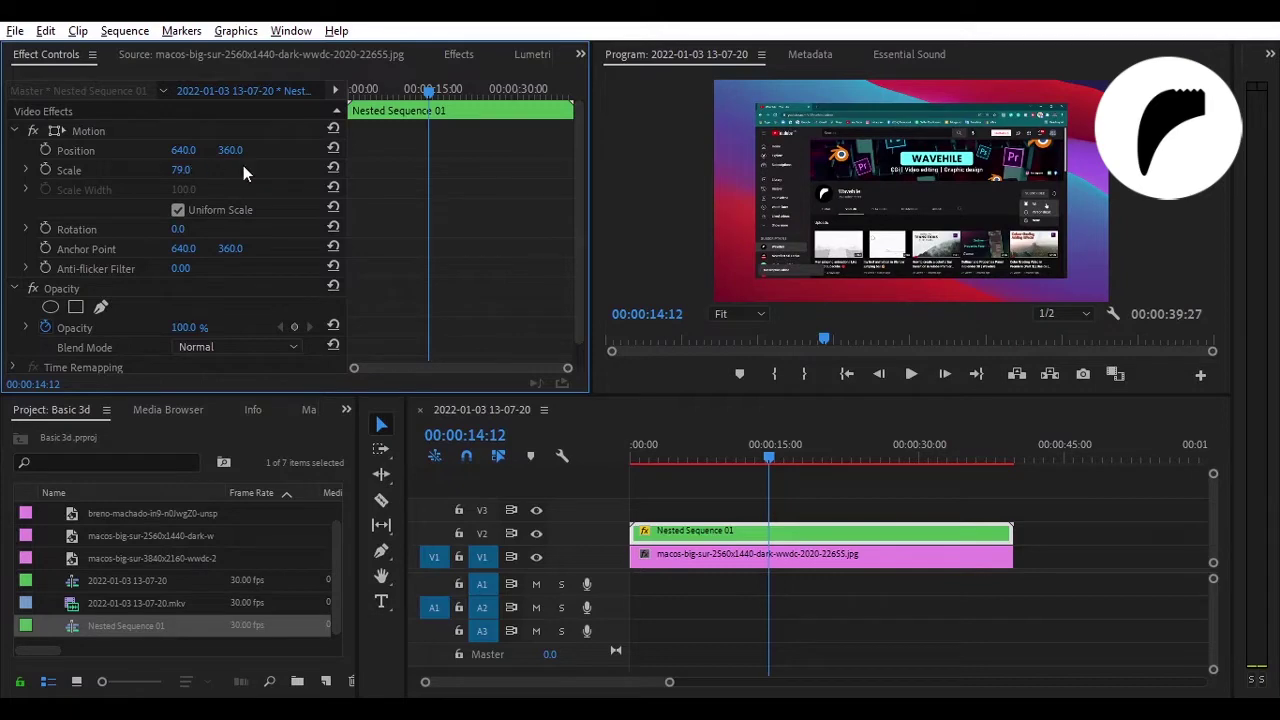
{"action": "left_click_drag", "start_coordinate": [181, 169], "coordinate": [176, 169]}
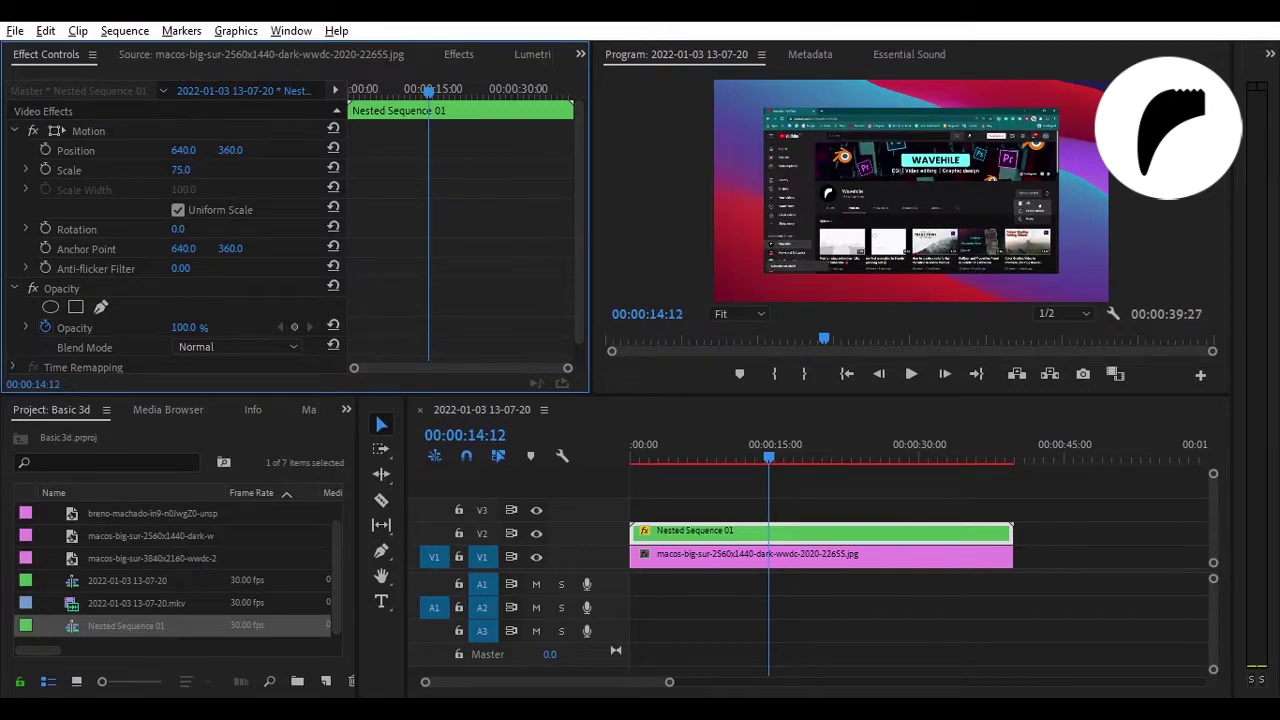
{"action": "double_click", "coordinate": [675, 54]}
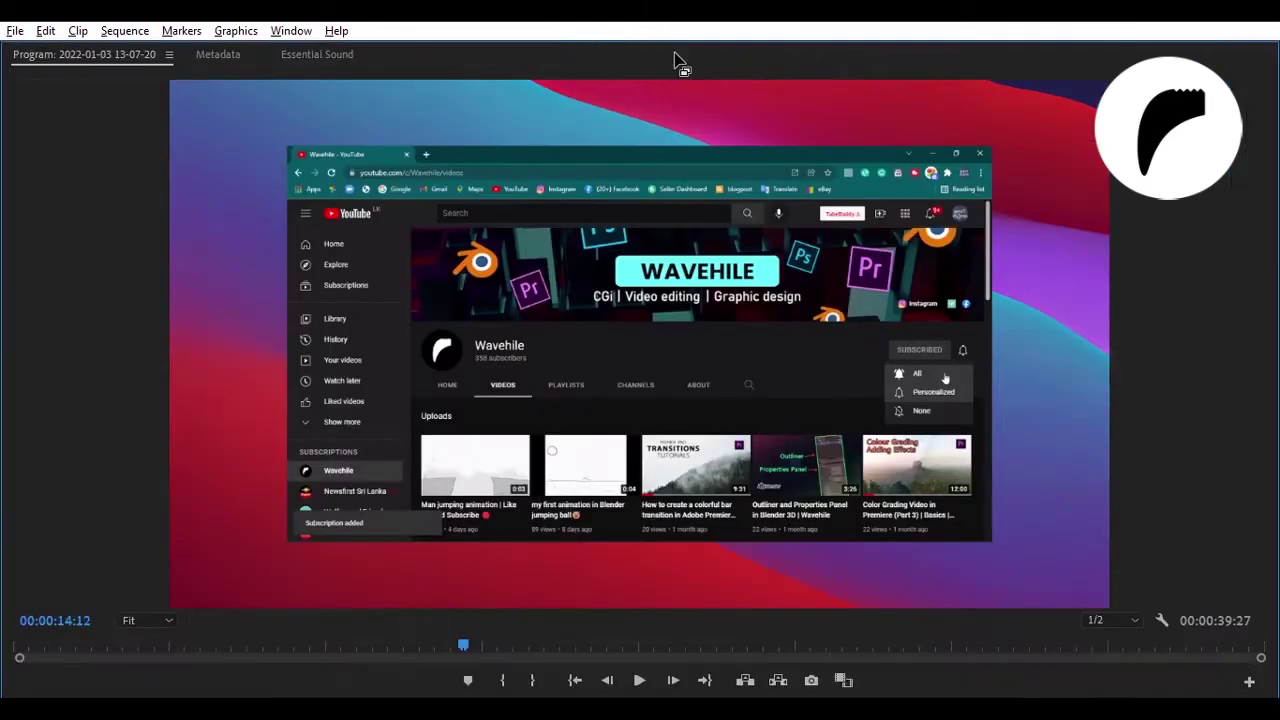
{"action": "key", "text": "grave"}
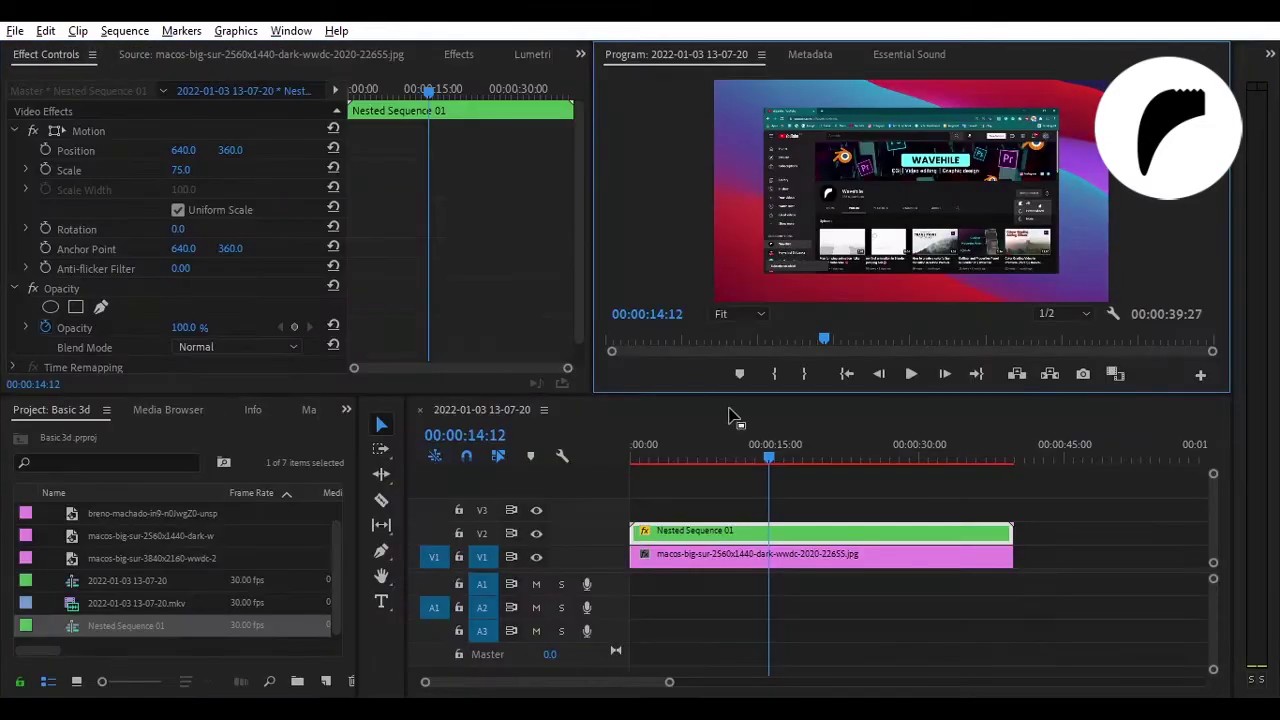
Step: Find Basic 3D with the search 'basic' and apply it to Nested Sequence 01
{"action": "left_click", "coordinate": [478, 56]}
{"action": "type", "text": "as"}
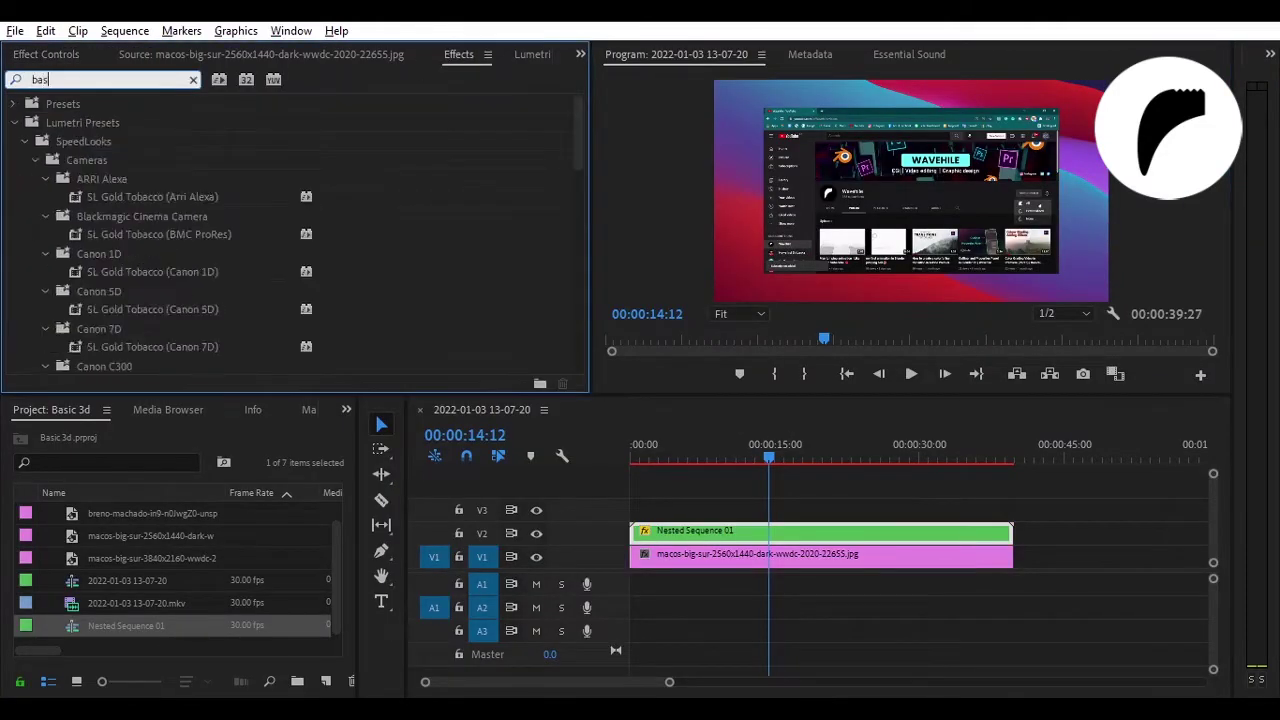
{"action": "type", "text": "ic"}
{"action": "left_click", "coordinate": [197, 218]}
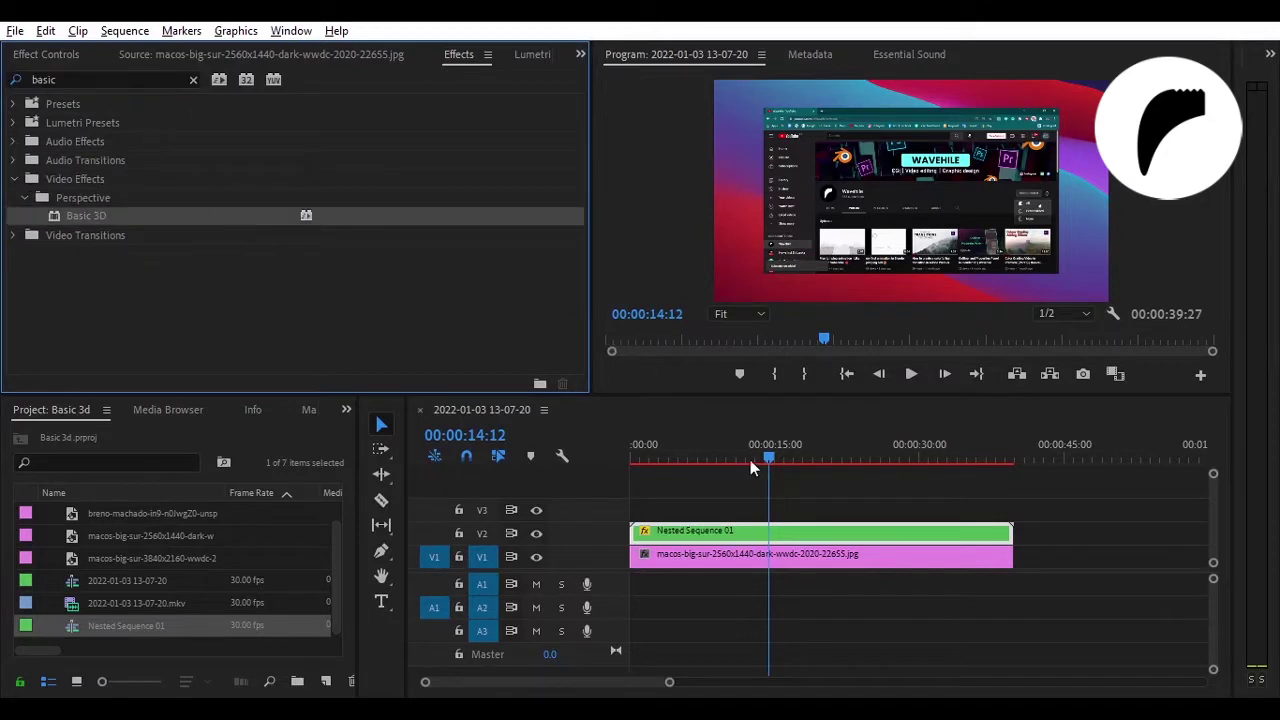
{"action": "left_click_drag", "start_coordinate": [750, 468], "coordinate": [826, 531]}
Step: Try Basic 3D swivel angles up to about 173°, then tilt the recording backward
{"action": "left_click", "coordinate": [55, 58]}
{"action": "scroll", "coordinate": [293, 268], "scroll_direction": "down", "scroll_amount": 3}
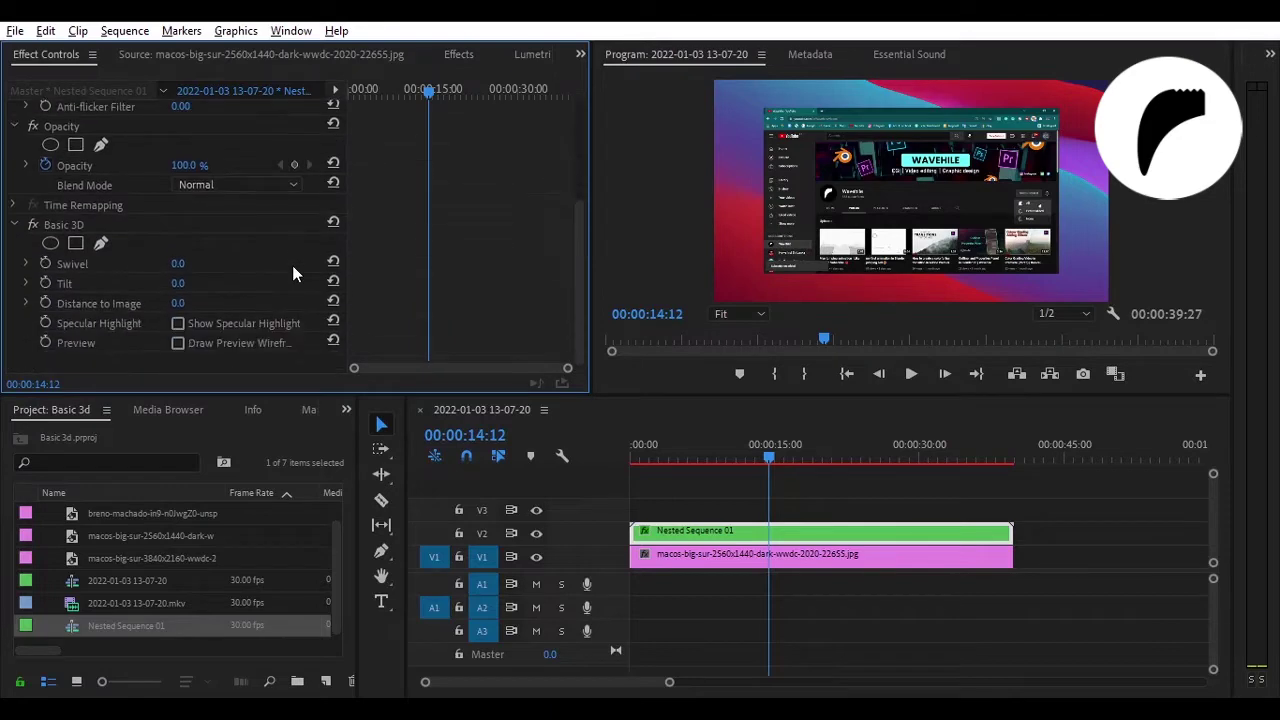
{"action": "mouse_move", "coordinate": [190, 266]}
{"action": "left_mouse_down"}
{"action": "mouse_move", "coordinate": [246, 266]}
{"action": "mouse_move", "coordinate": [62, 266]}
{"action": "mouse_move", "coordinate": [204, 263]}
{"action": "left_mouse_up"}
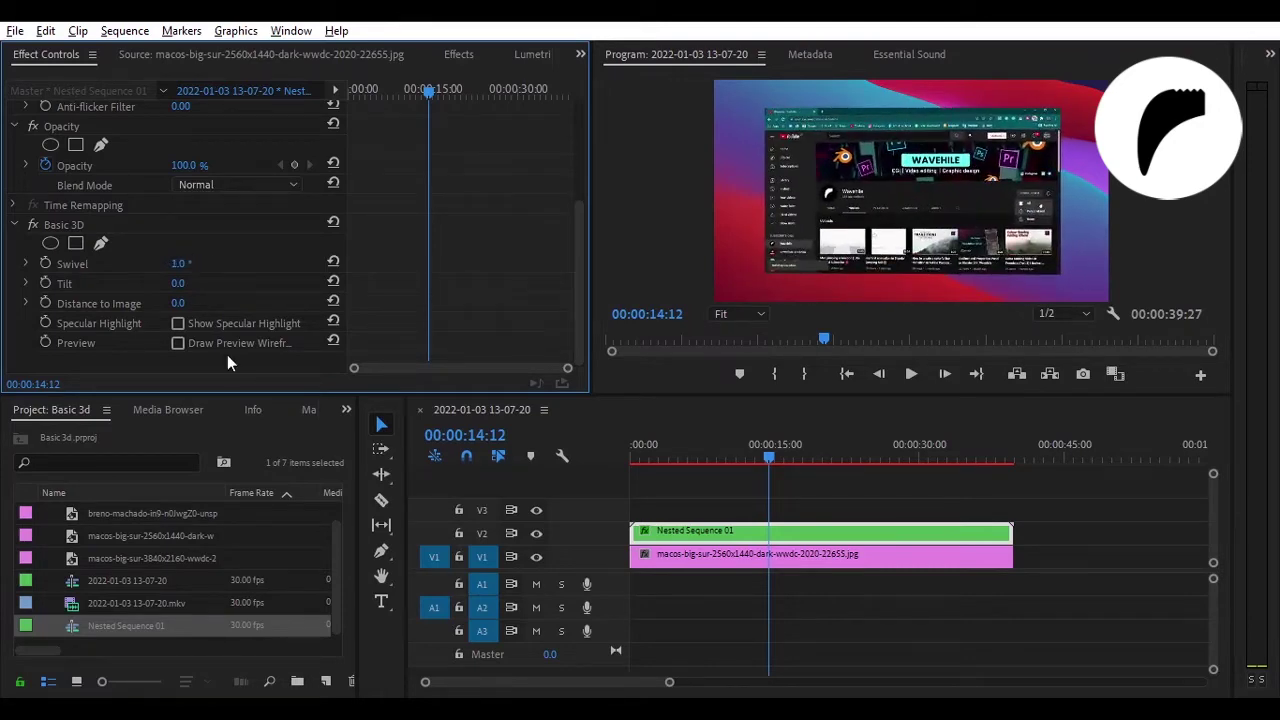
{"action": "scroll", "coordinate": [205, 278], "scroll_direction": "up", "scroll_amount": 3}
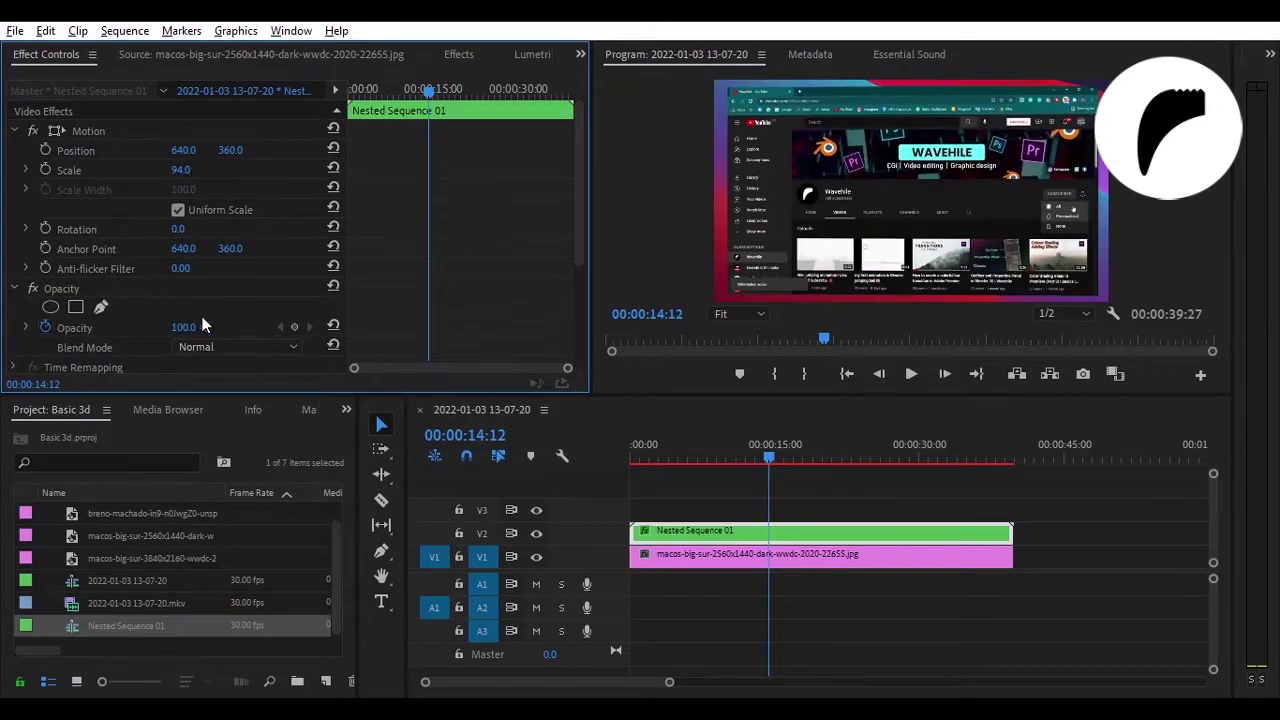
{"action": "scroll", "coordinate": [189, 316], "scroll_direction": "down", "scroll_amount": 3}
{"action": "left_click_drag", "start_coordinate": [177, 300], "coordinate": [716, 300]}
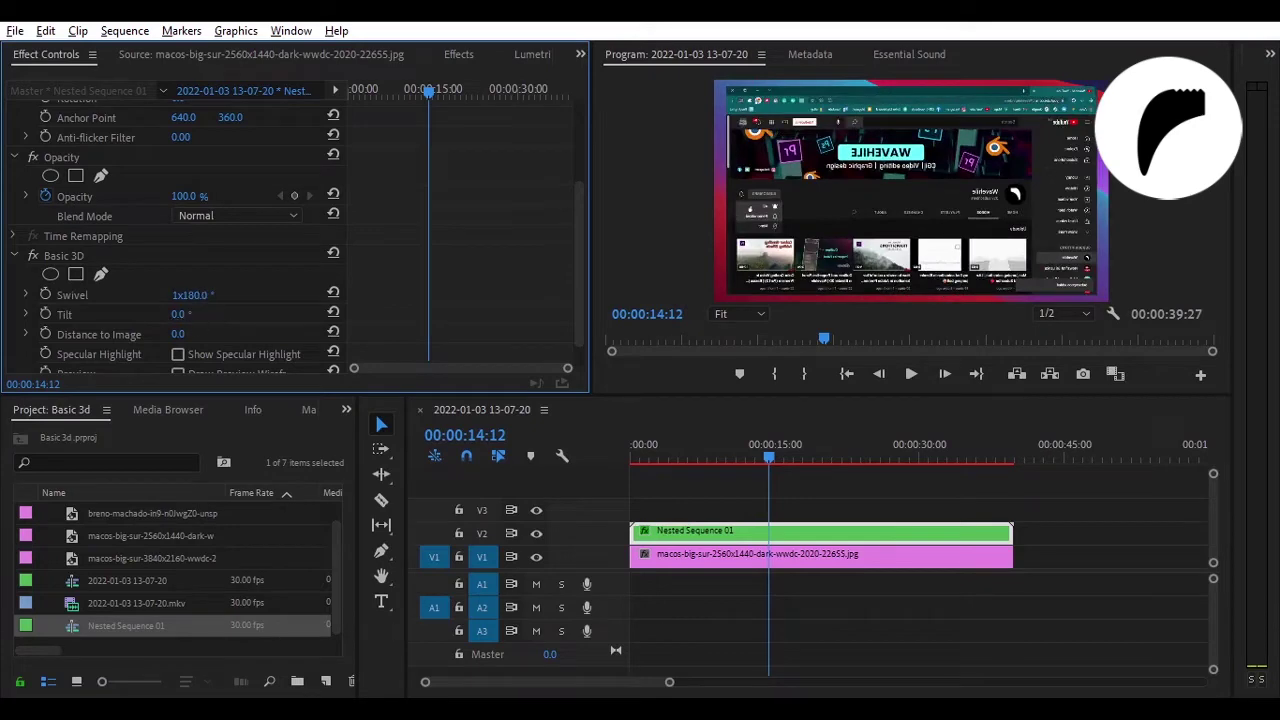
{"action": "left_click_drag", "start_coordinate": [178, 314], "coordinate": [769, 314]}
{"action": "mouse_move", "coordinate": [850, 314]}
{"action": "left_mouse_down"}
{"action": "mouse_move", "coordinate": [1064, 314]}
{"action": "mouse_move", "coordinate": [890, 314]}
{"action": "left_mouse_up"}
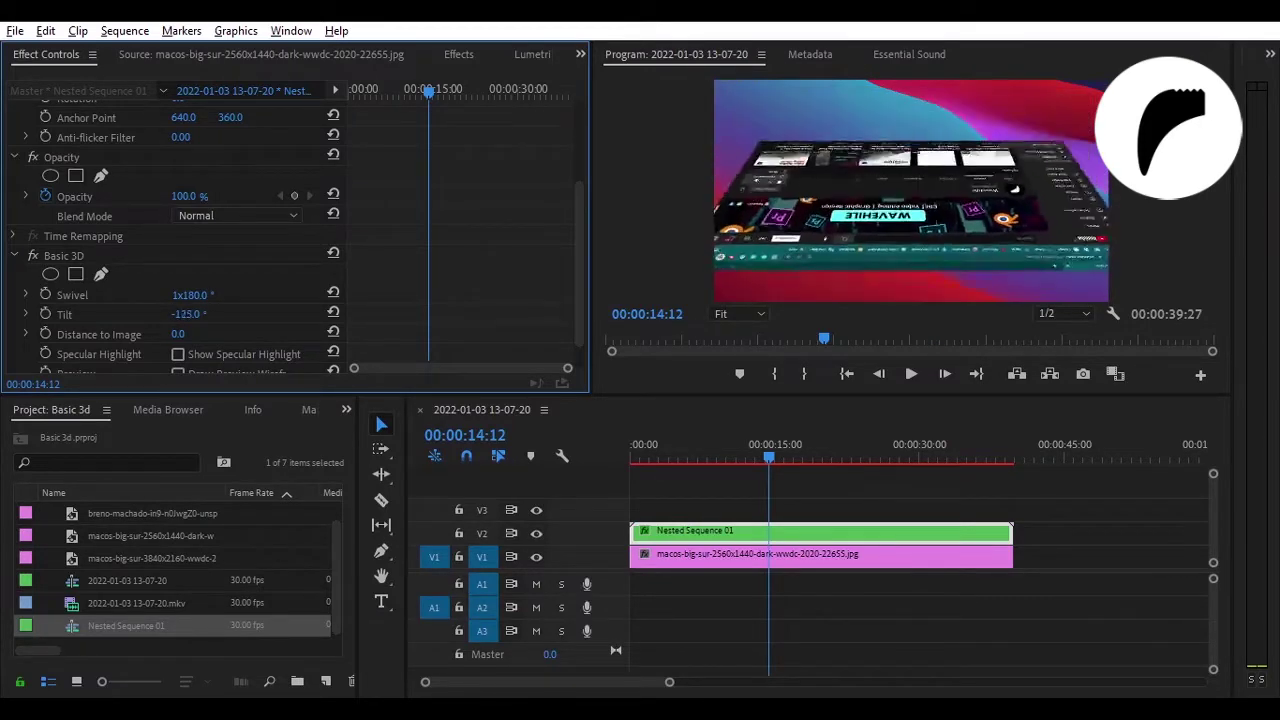
Step: Bring the tilt back to flat and reset Swivel to 0°
{"action": "left_click_drag", "start_coordinate": [180, 314], "coordinate": [200, 314]}
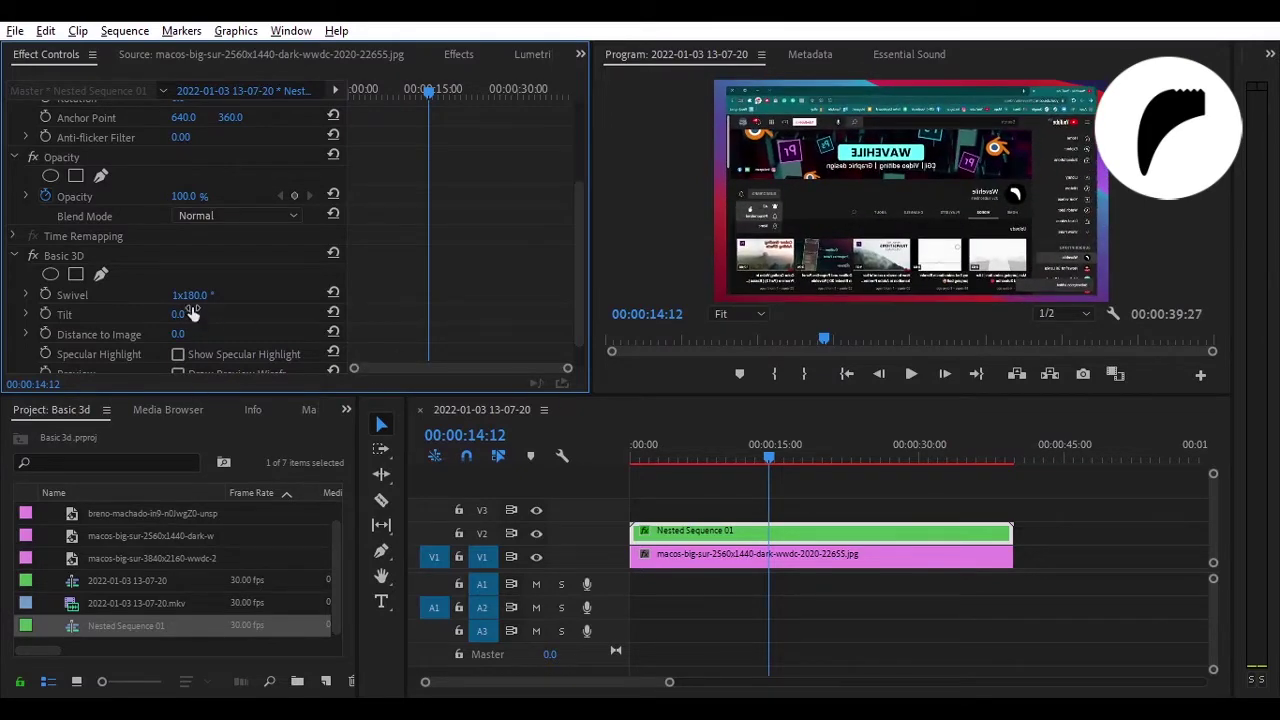
{"action": "mouse_move", "coordinate": [193, 297]}
{"action": "left_mouse_down"}
{"action": "mouse_move", "coordinate": [300, 297]}
{"action": "mouse_move", "coordinate": [173, 295]}
{"action": "mouse_move", "coordinate": [203, 295]}
{"action": "left_mouse_up"}
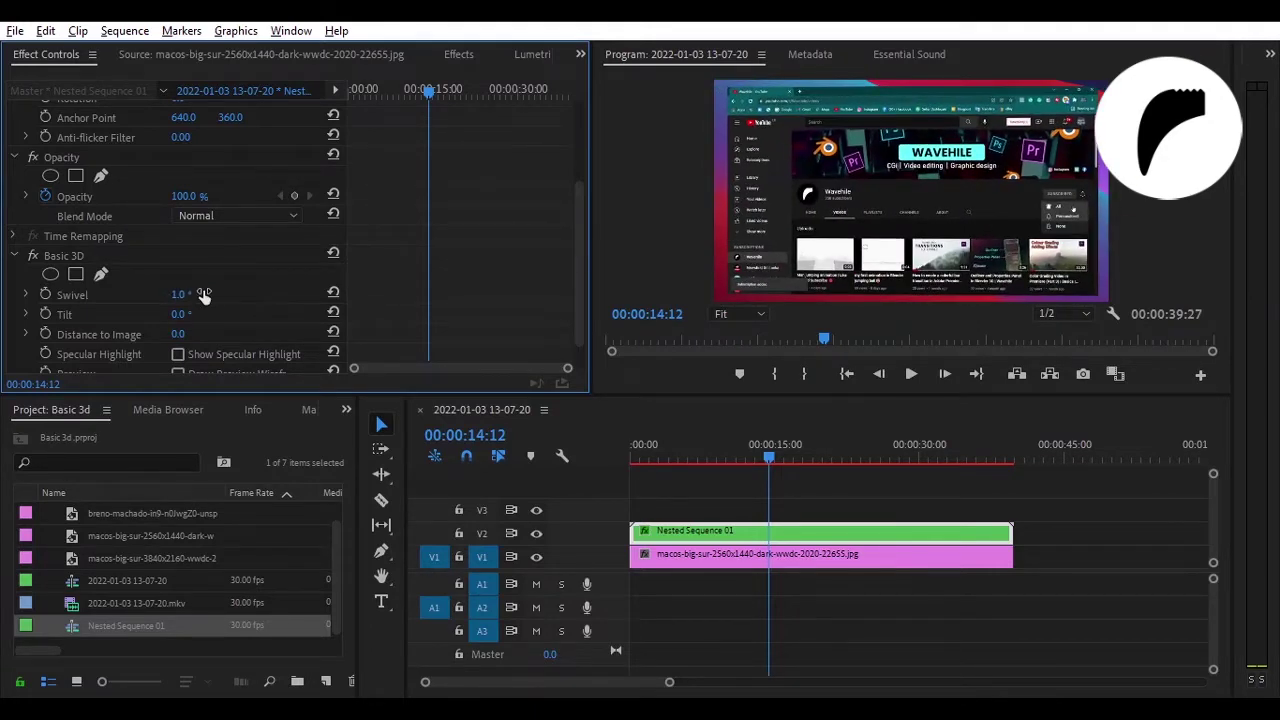
{"action": "type", "text": "0"}
{"action": "key", "text": "Return"}
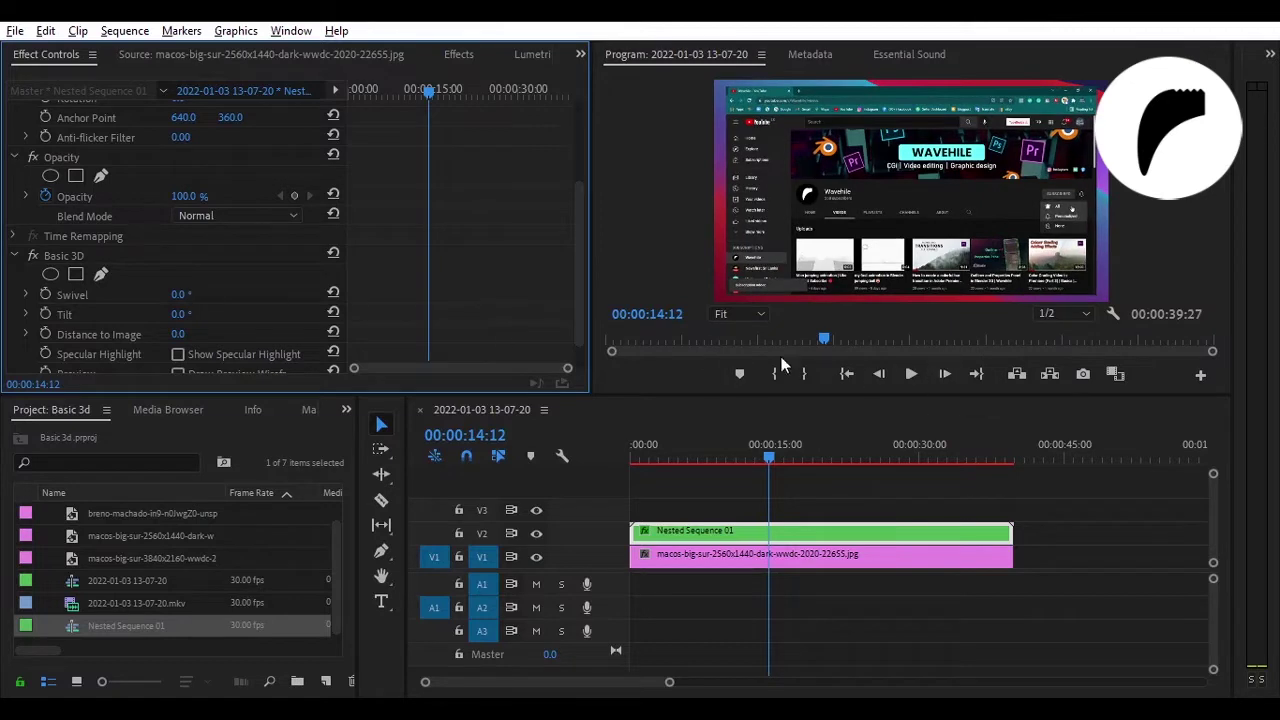
{"action": "left_click", "coordinate": [698, 452]}
Step: Trim a few frames off the end of both clips and review the result
{"action": "left_click_drag", "start_coordinate": [671, 685], "coordinate": [677, 685]}
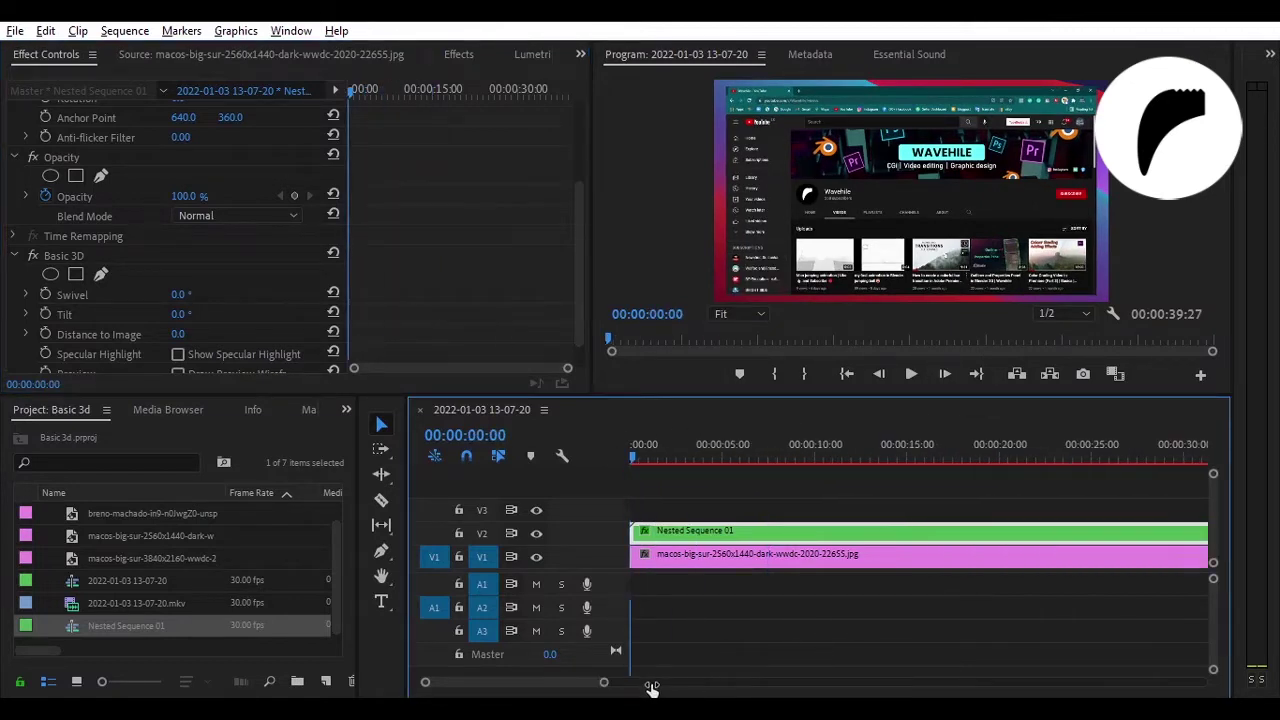
{"action": "left_click", "coordinate": [885, 450]}
{"action": "left_click", "coordinate": [752, 450]}
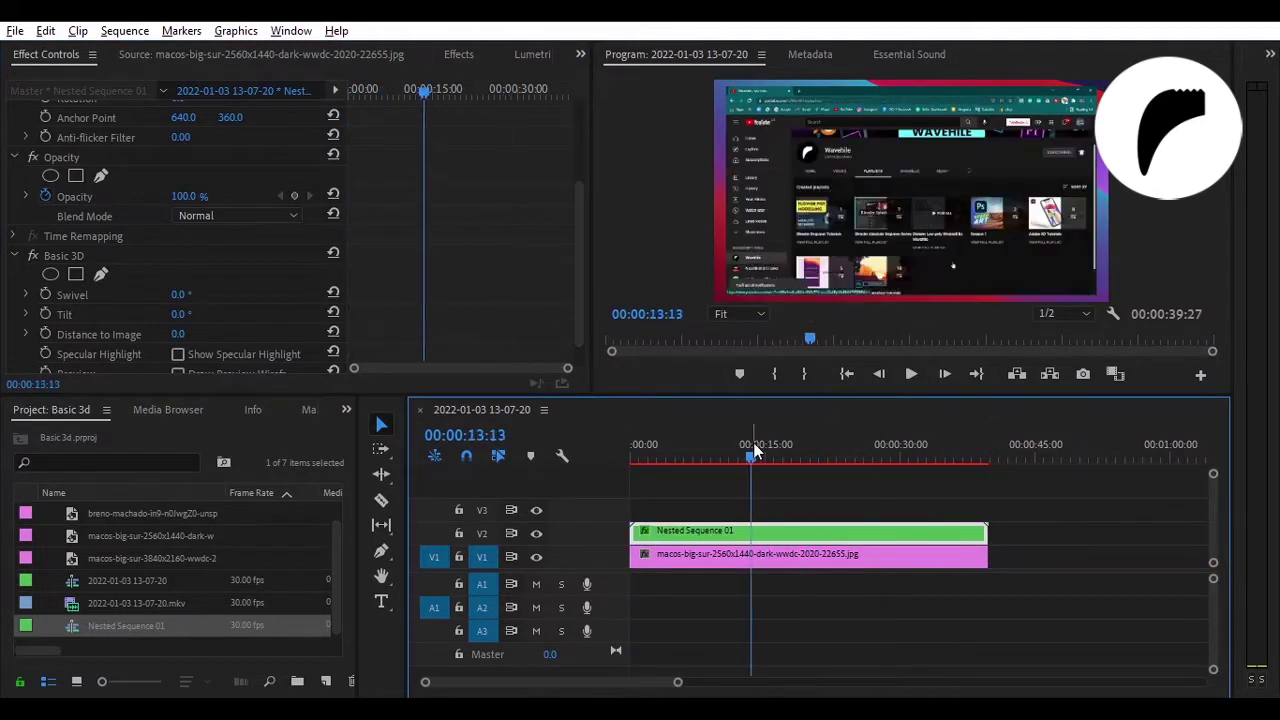
{"action": "left_click_drag", "start_coordinate": [957, 571], "coordinate": [972, 550]}
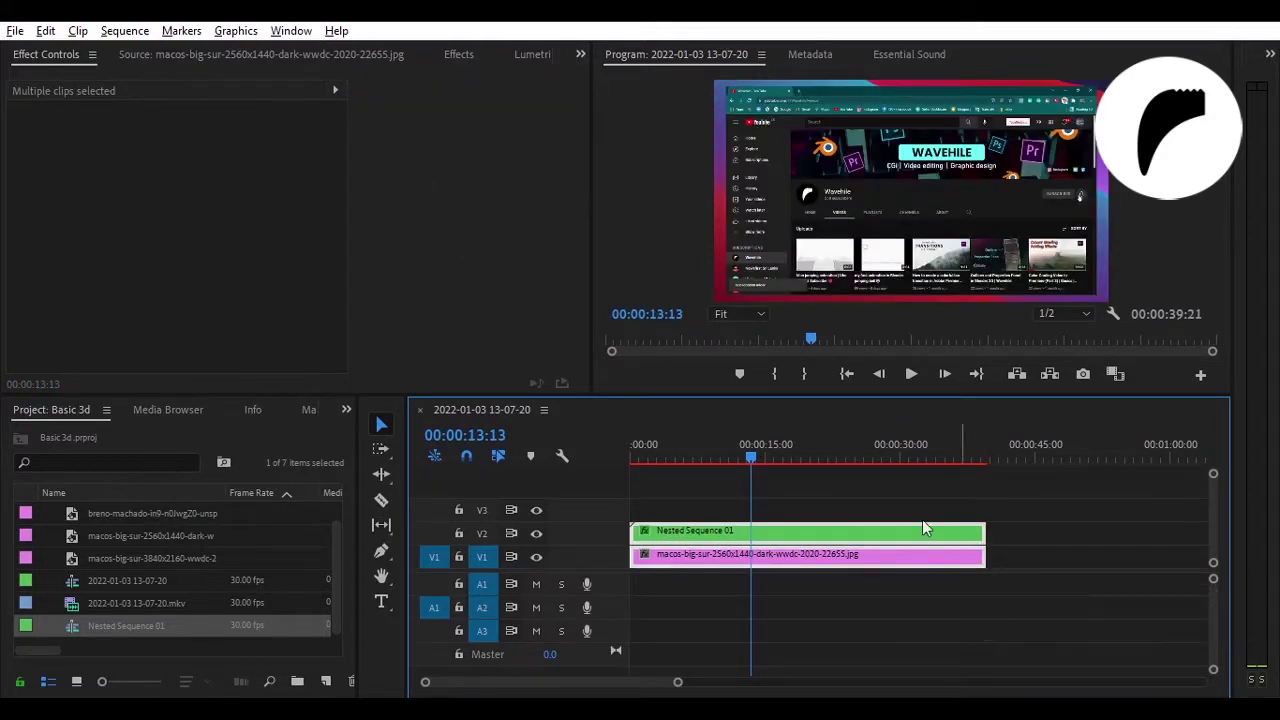
{"action": "left_click", "coordinate": [734, 458]}
{"action": "mouse_move", "coordinate": [734, 458]}
{"action": "left_mouse_down"}
{"action": "mouse_move", "coordinate": [836, 478]}
{"action": "mouse_move", "coordinate": [913, 460]}
{"action": "mouse_move", "coordinate": [886, 460]}
{"action": "left_mouse_up"}
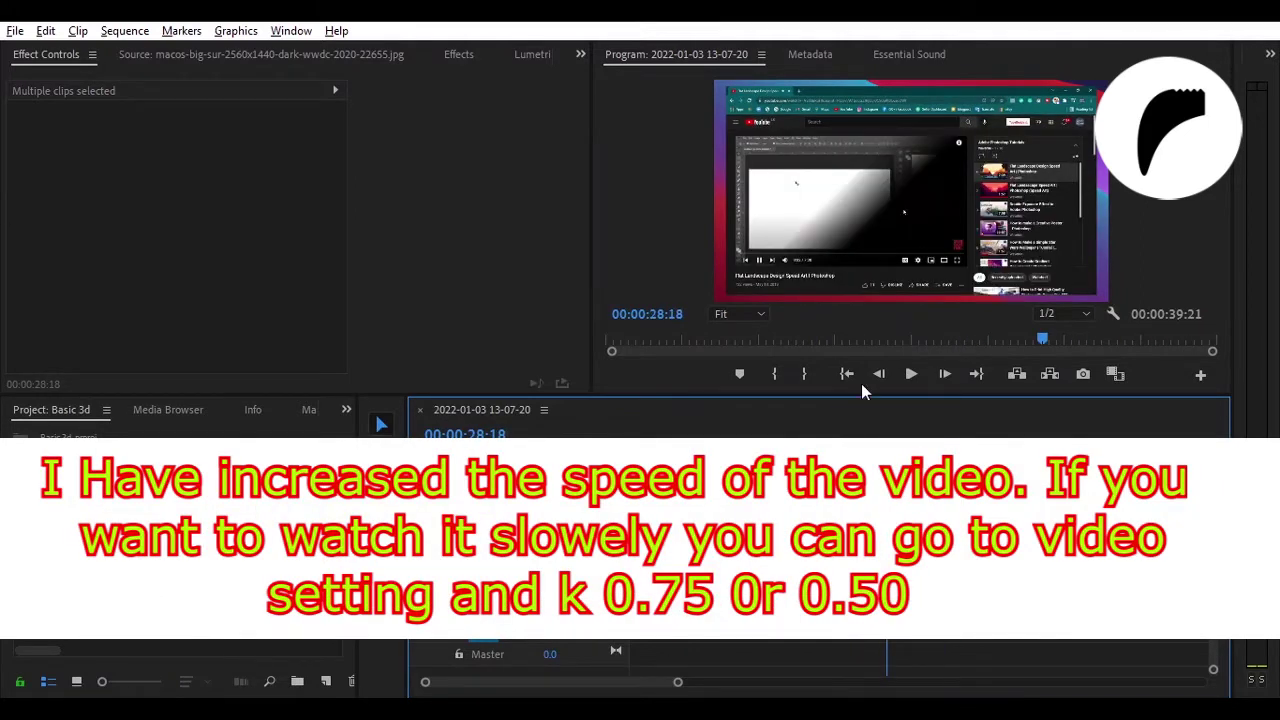
Step: Reduce Nested Sequence 01's scale from 94 to 83
{"action": "left_click", "coordinate": [886, 470]}
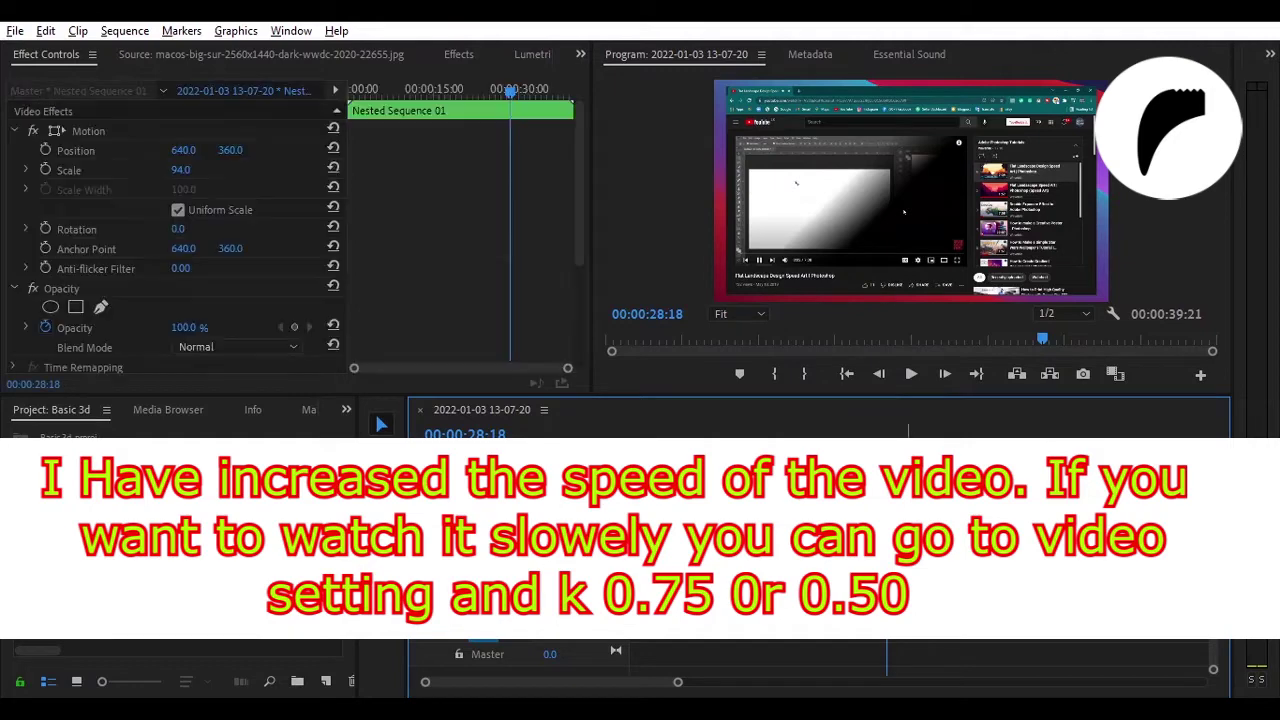
{"action": "left_click_drag", "start_coordinate": [195, 177], "coordinate": [204, 170]}
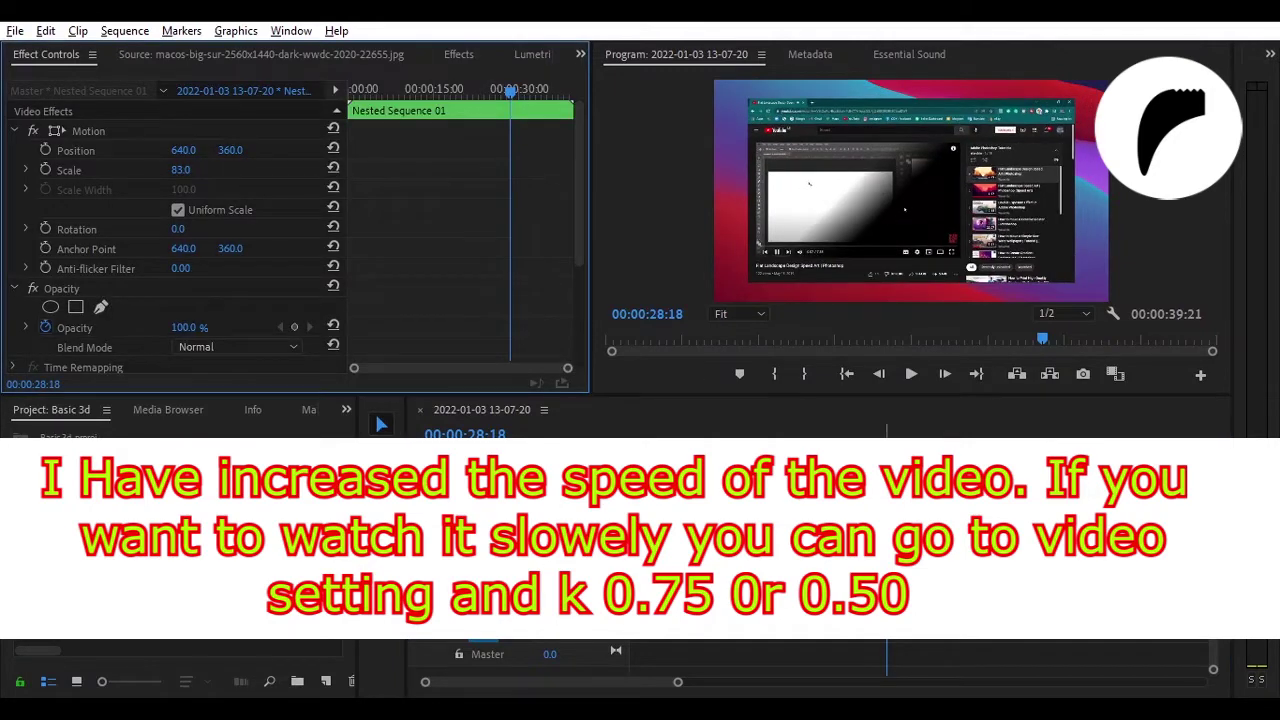
{"action": "scroll", "coordinate": [585, 238], "scroll_direction": "down", "scroll_amount": 3}
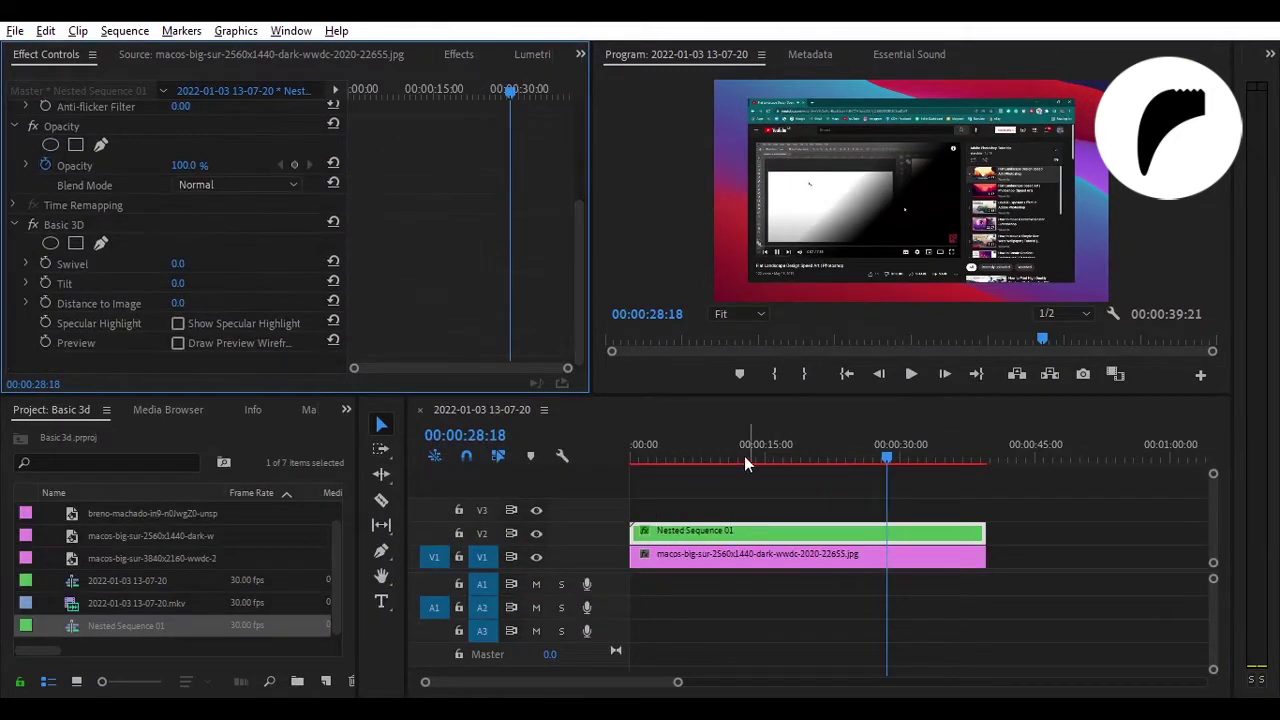
{"action": "left_click_drag", "start_coordinate": [744, 458], "coordinate": [684, 458]}
{"action": "left_click_drag", "start_coordinate": [579, 309], "coordinate": [598, 160]}
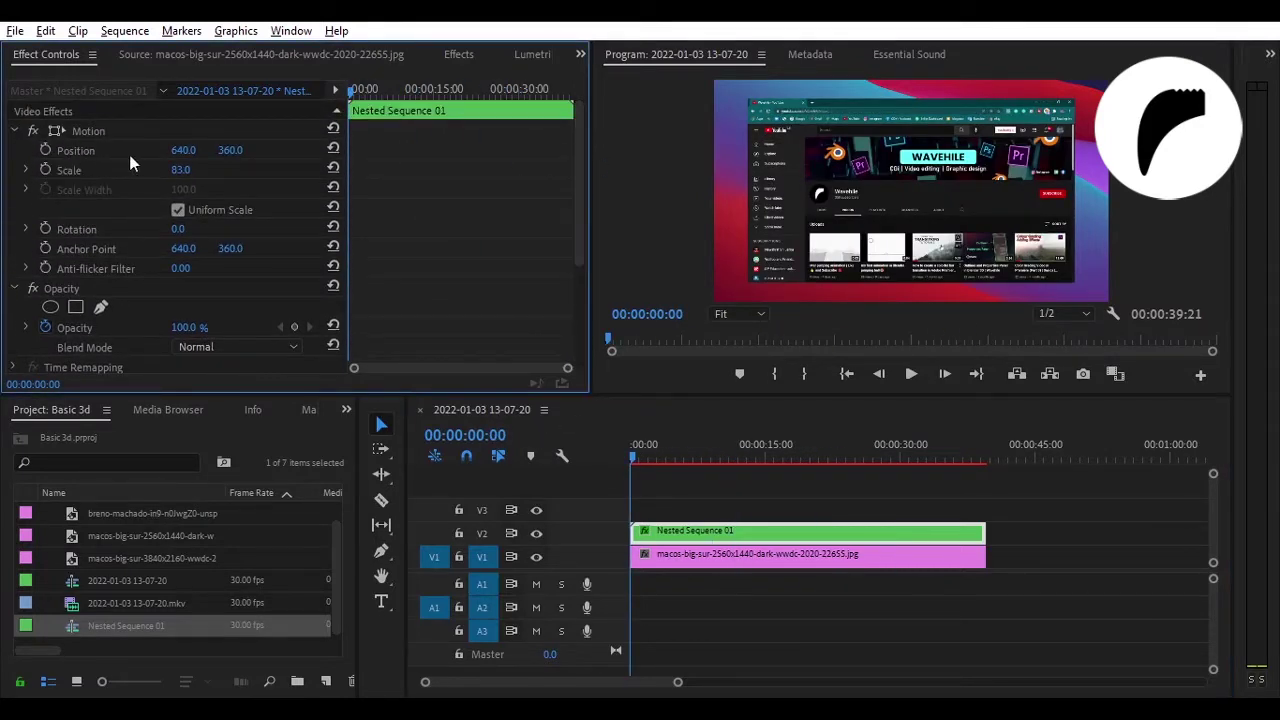
Step: Try offsetting and swiveling the nested recording, then re-centre its position
{"action": "mouse_move", "coordinate": [183, 150]}
{"action": "left_mouse_down"}
{"action": "mouse_move", "coordinate": [110, 150]}
{"action": "mouse_move", "coordinate": [605, 218]}
{"action": "mouse_move", "coordinate": [475, 431]}
{"action": "left_mouse_up"}
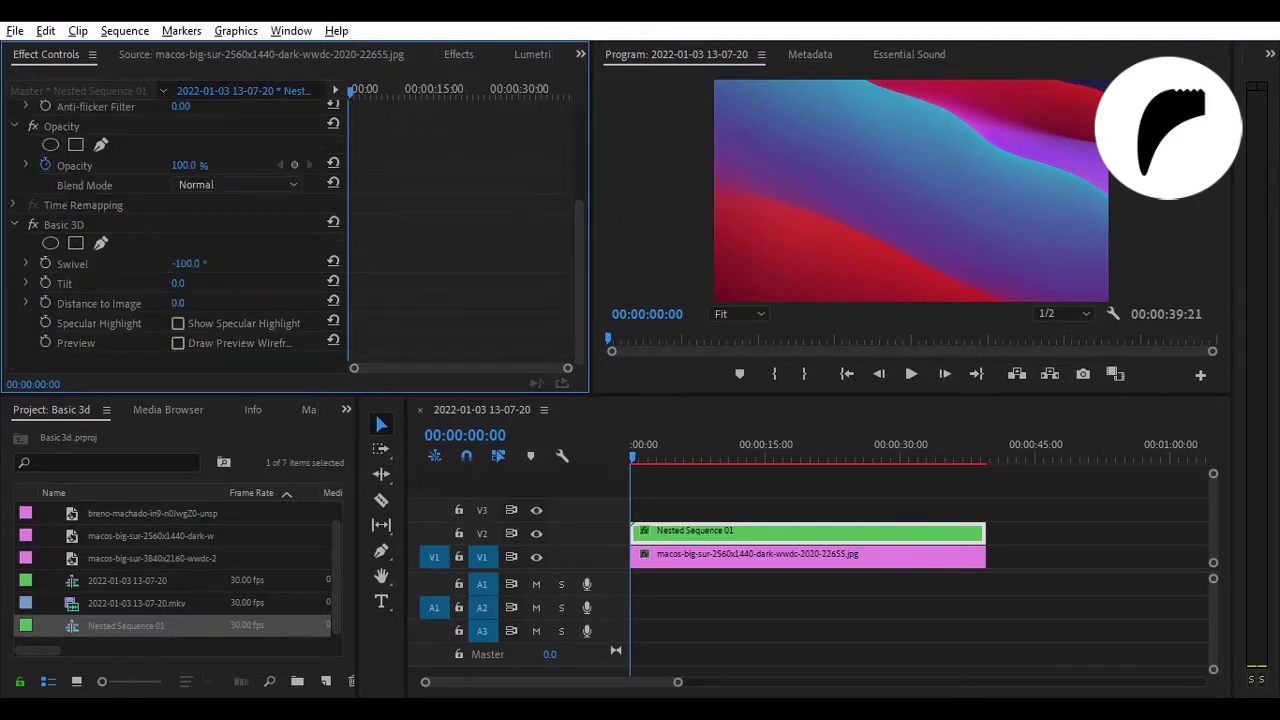
{"action": "left_click_drag", "start_coordinate": [180, 263], "coordinate": [206, 266]}
{"action": "scroll", "coordinate": [206, 268], "scroll_direction": "up", "scroll_amount": 5}
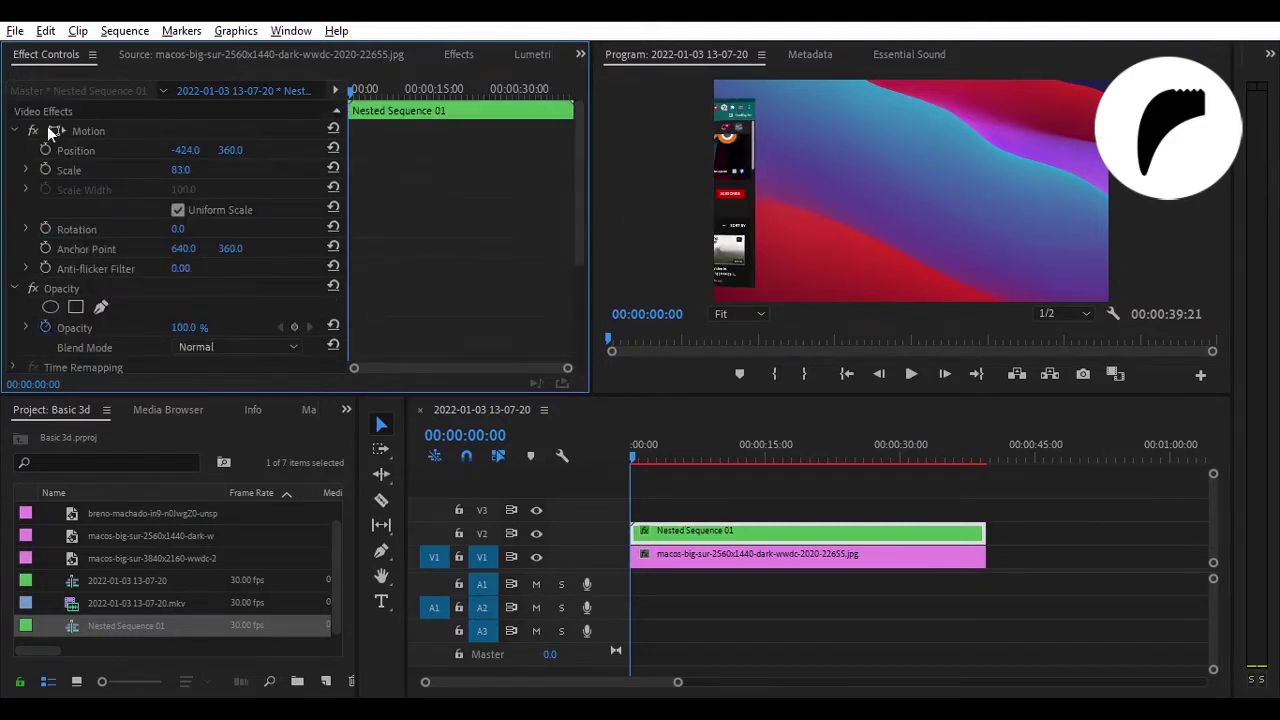
{"action": "left_click", "coordinate": [333, 148]}
{"action": "scroll", "coordinate": [410, 279], "scroll_direction": "down", "scroll_amount": 5}
{"action": "mouse_move", "coordinate": [178, 263]}
{"action": "left_mouse_down"}
{"action": "mouse_move", "coordinate": [120, 263]}
{"action": "mouse_move", "coordinate": [135, 283]}
{"action": "mouse_move", "coordinate": [192, 263]}
{"action": "left_mouse_up"}
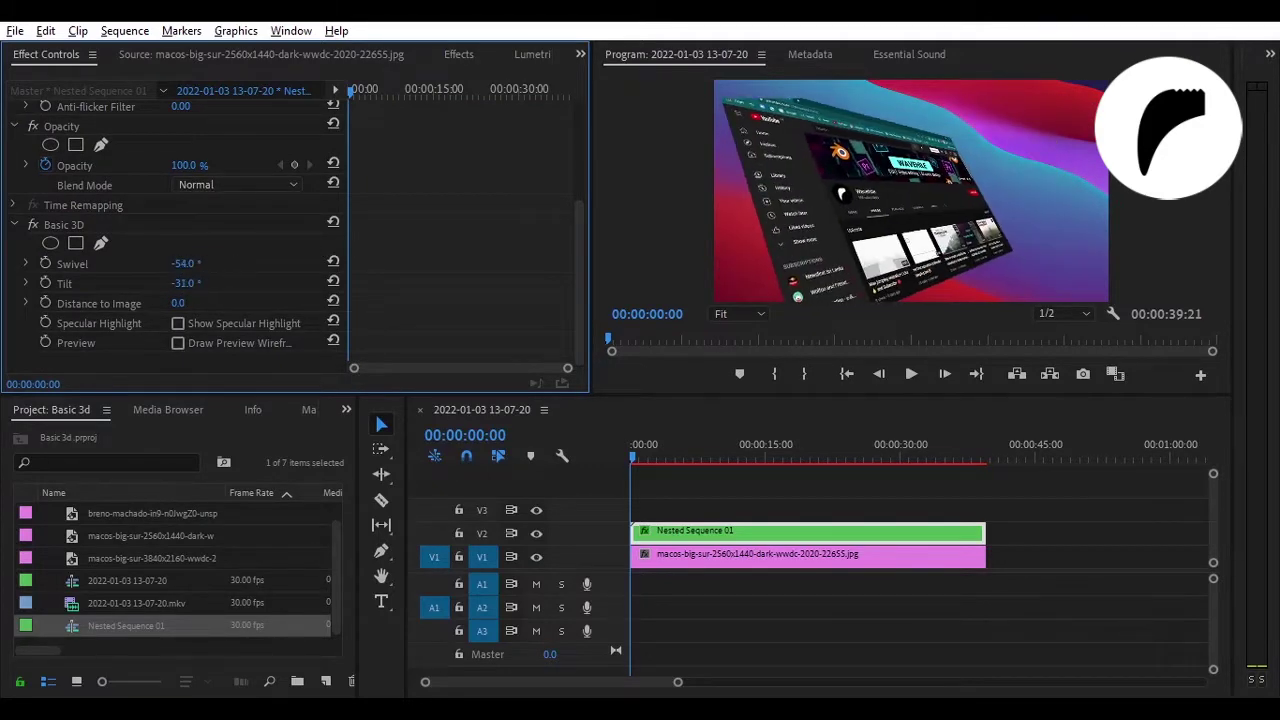
{"action": "scroll", "coordinate": [291, 277], "scroll_direction": "up", "scroll_amount": 3}
{"action": "mouse_move", "coordinate": [184, 150]}
{"action": "left_mouse_down"}
{"action": "mouse_move", "coordinate": [120, 150]}
{"action": "mouse_move", "coordinate": [206, 150]}
{"action": "left_mouse_up"}
{"action": "left_click", "coordinate": [606, 293]}
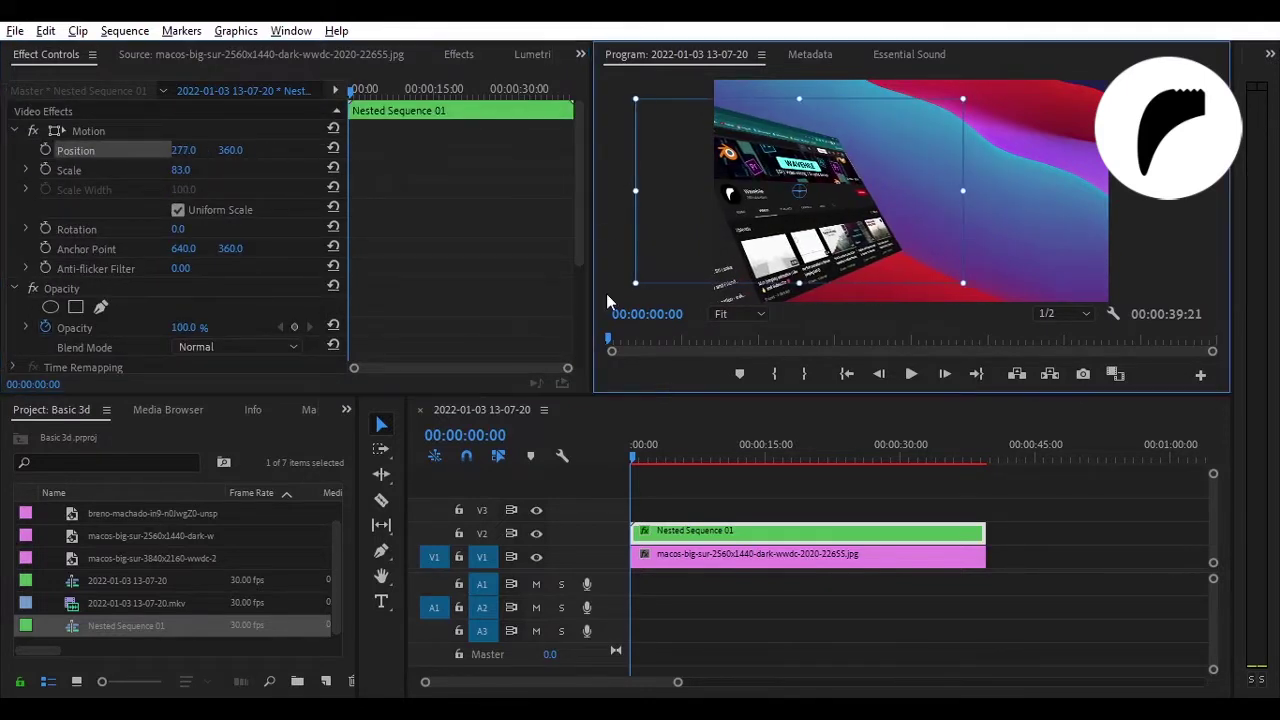
{"action": "left_click", "coordinate": [911, 374]}
{"action": "scroll", "coordinate": [334, 220], "scroll_direction": "down", "scroll_amount": 3}
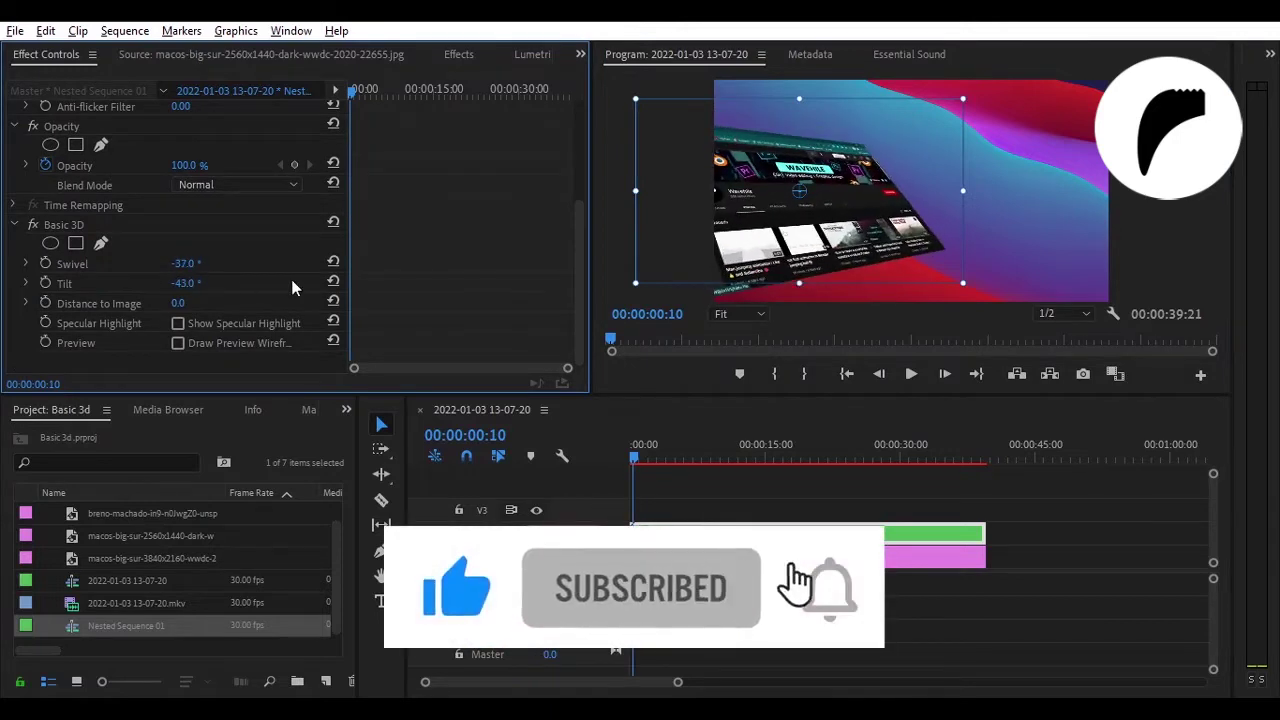
{"action": "scroll", "coordinate": [203, 287], "scroll_direction": "up", "scroll_amount": 3}
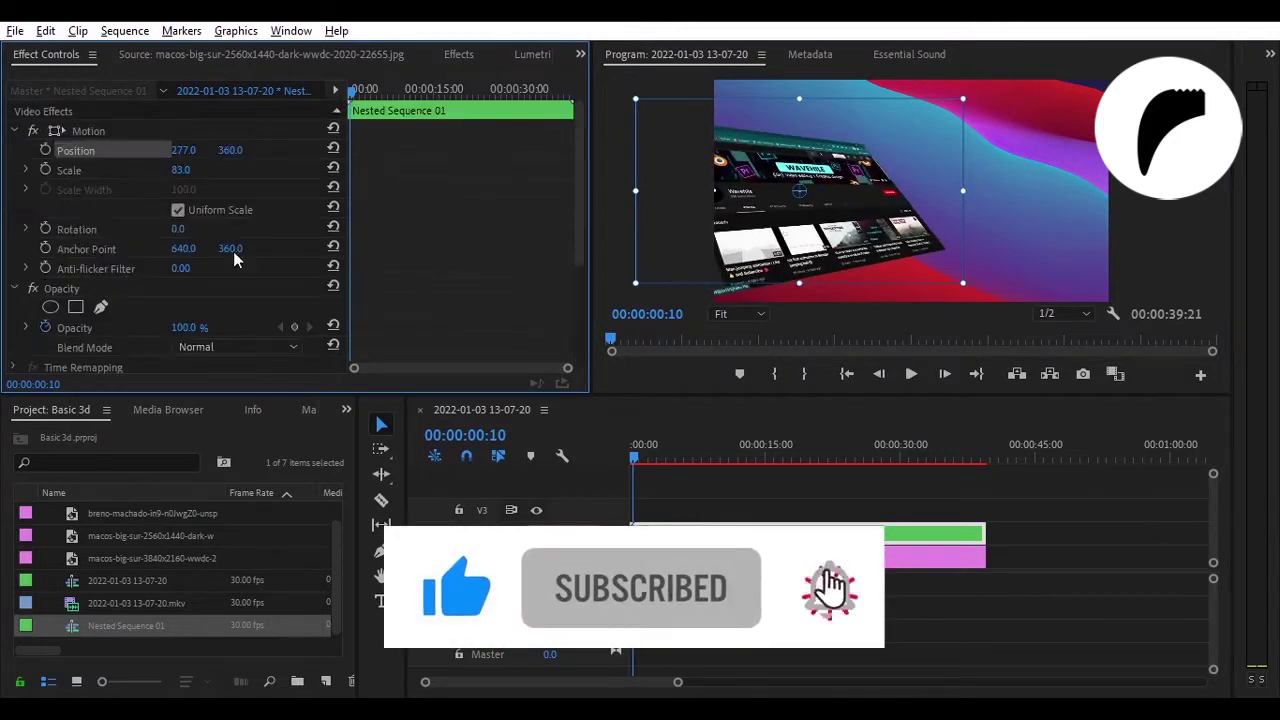
Step: Keyframe Position at 420, 351 and angle the screen to Swivel -33°, Tilt -40°
{"action": "mouse_move", "coordinate": [184, 150]}
{"action": "left_mouse_down"}
{"action": "mouse_move", "coordinate": [262, 150]}
{"action": "mouse_move", "coordinate": [238, 150]}
{"action": "left_mouse_up"}
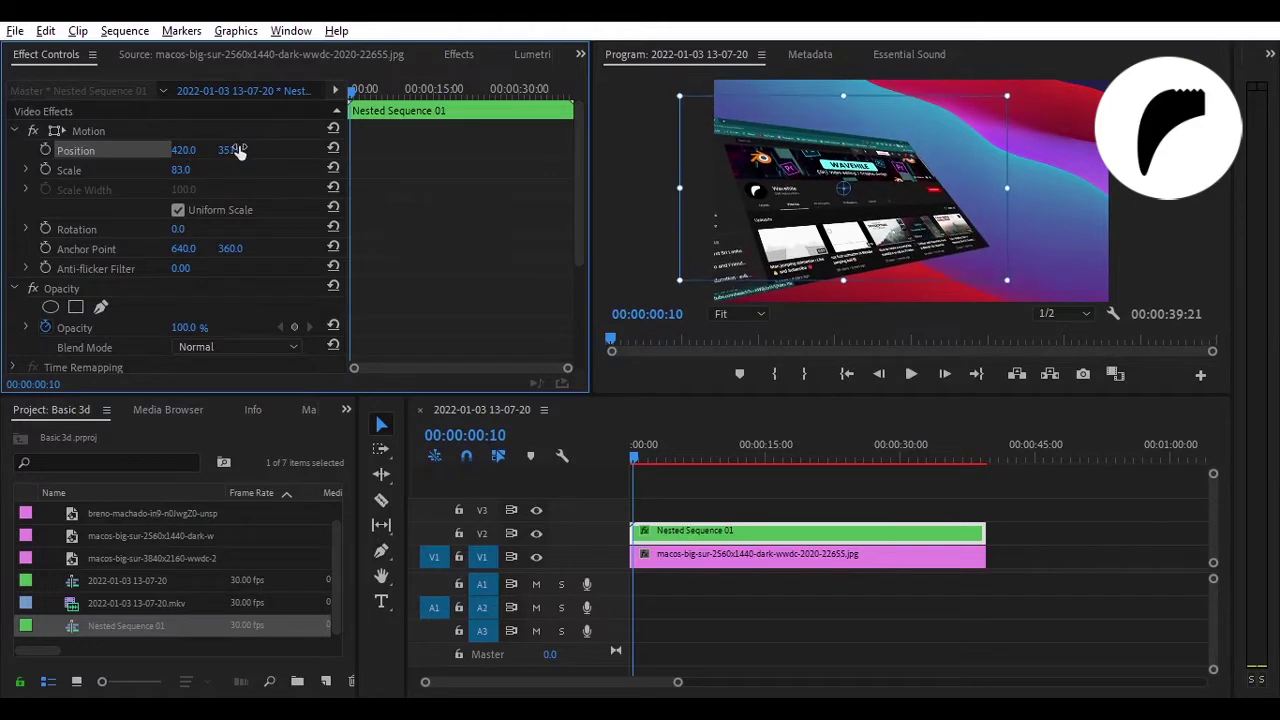
{"action": "left_click_drag", "start_coordinate": [645, 452], "coordinate": [661, 456]}
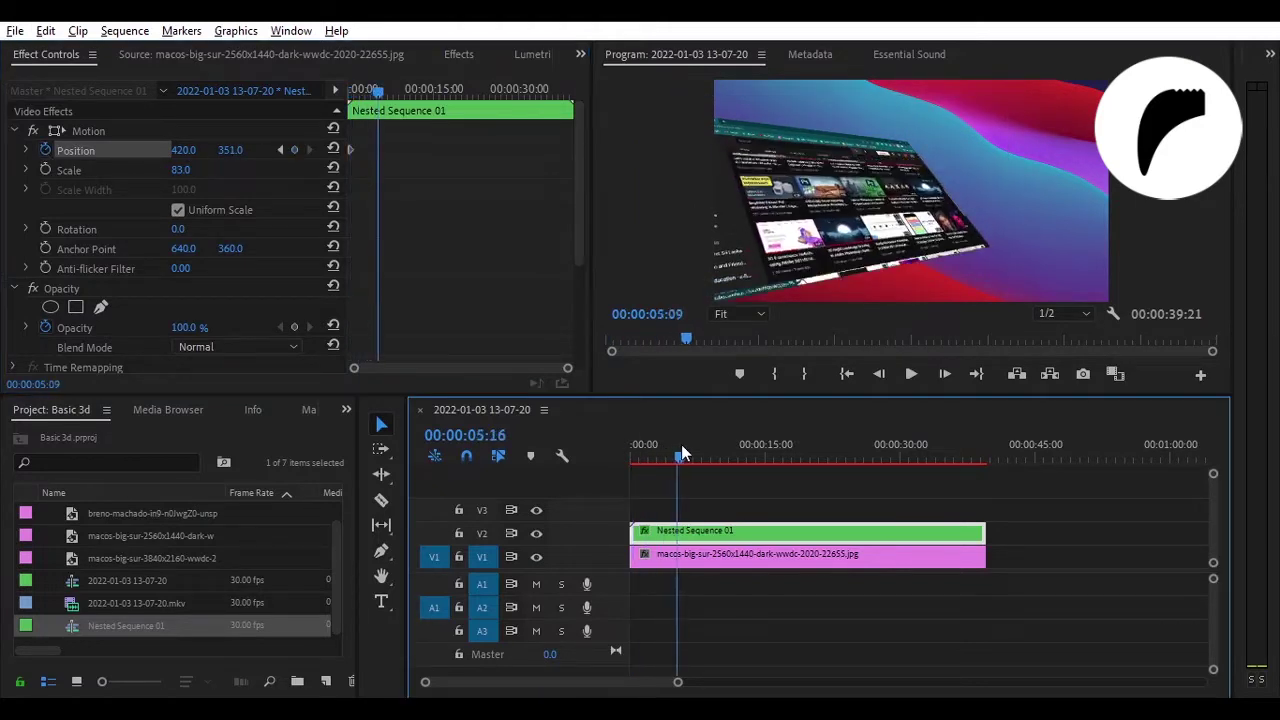
{"action": "left_click_drag", "start_coordinate": [184, 150], "coordinate": [181, 172]}
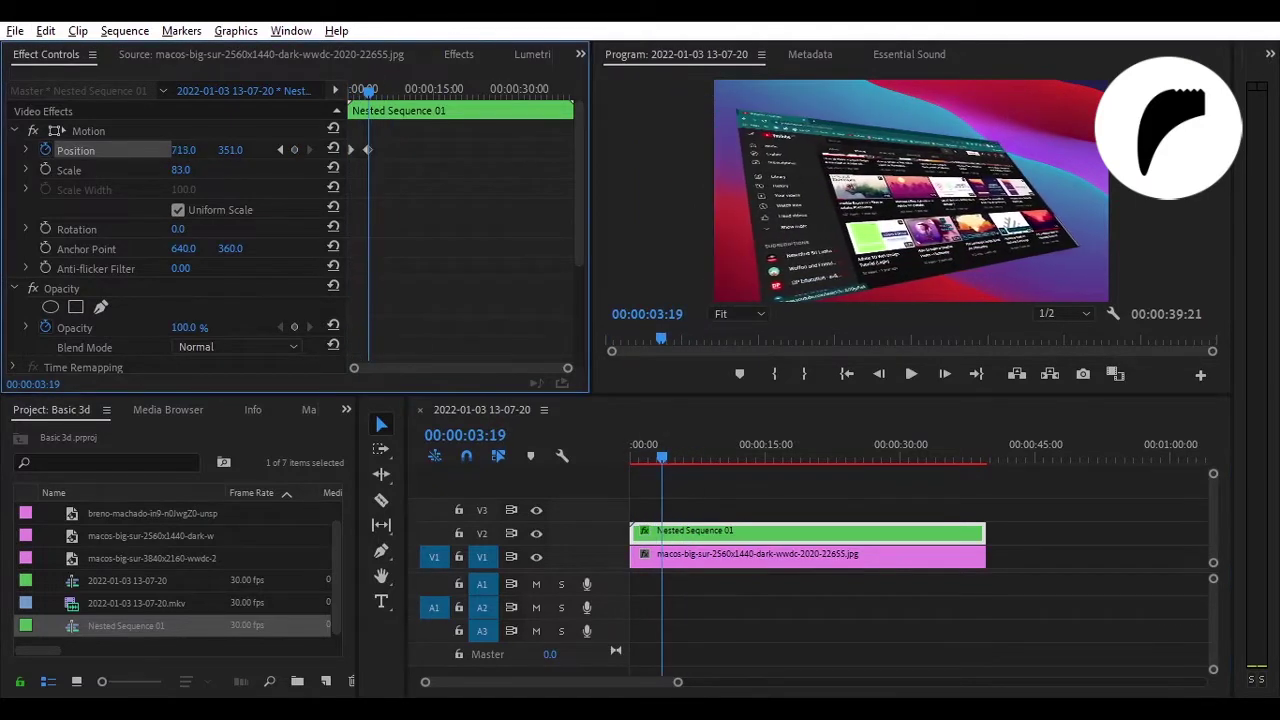
{"action": "scroll", "coordinate": [470, 258], "scroll_direction": "down", "scroll_amount": 3}
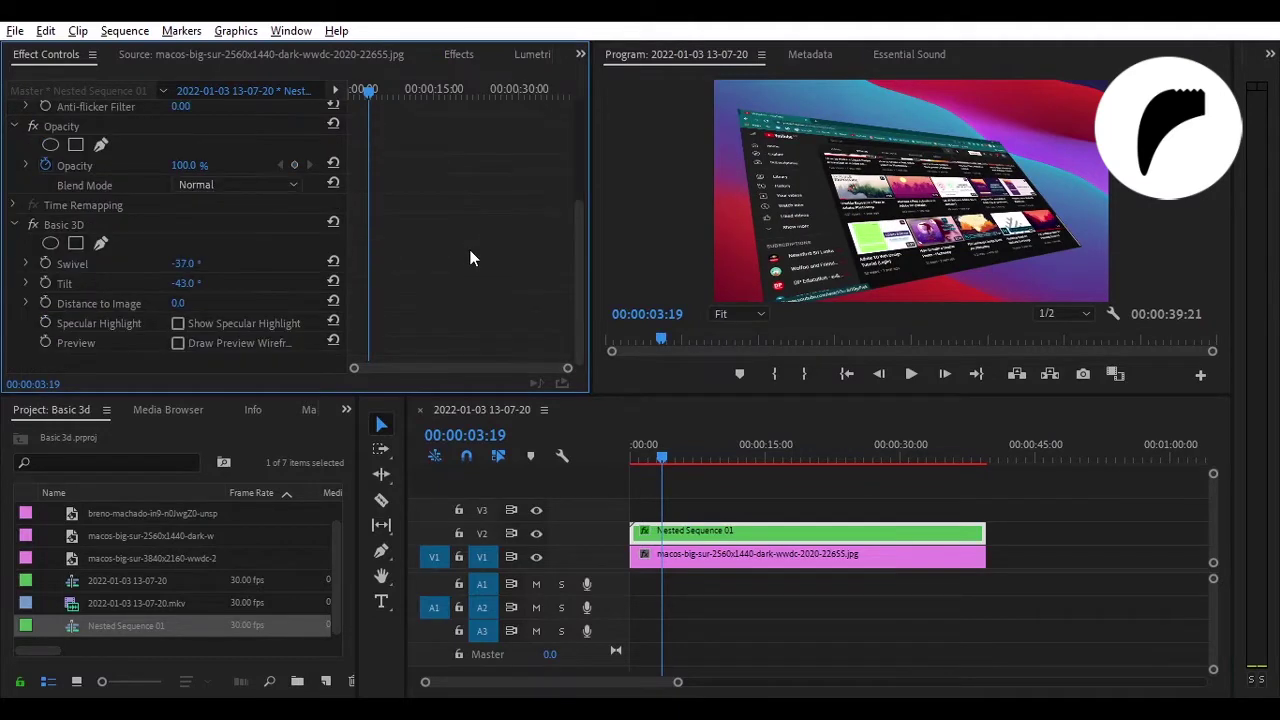
{"action": "left_click_drag", "start_coordinate": [180, 263], "coordinate": [265, 289]}
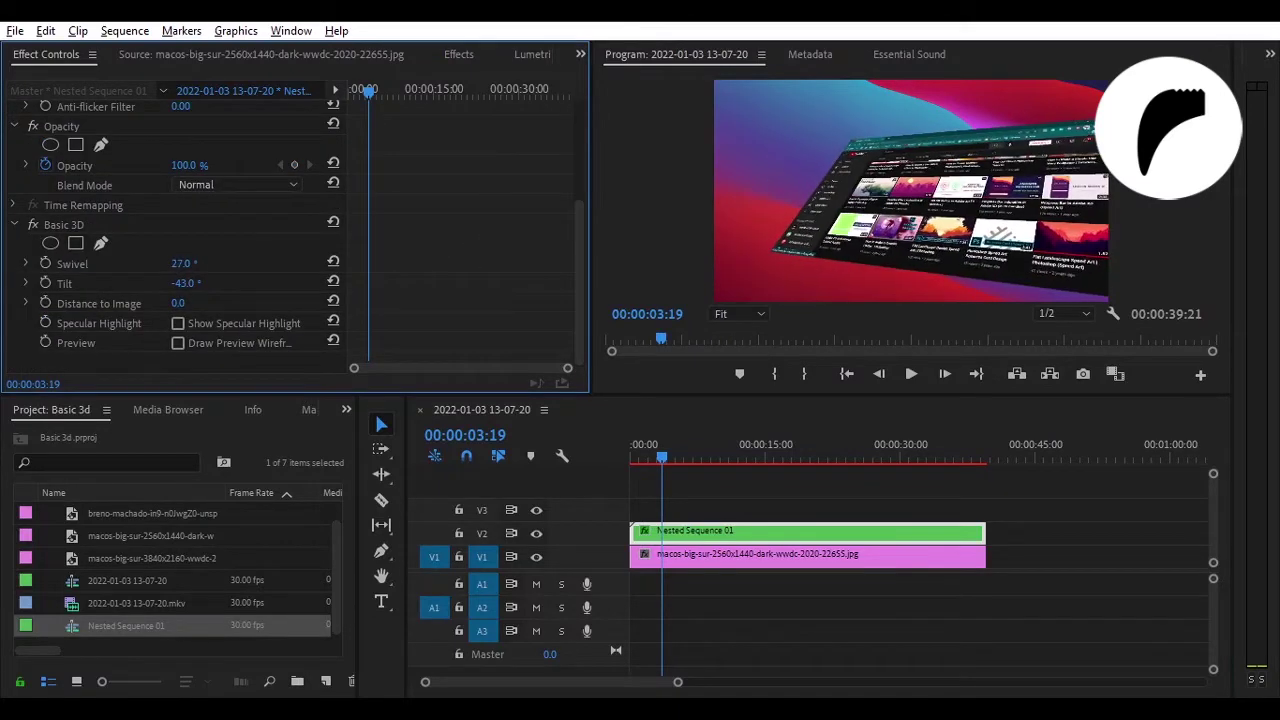
{"action": "mouse_move", "coordinate": [185, 283]}
{"action": "left_mouse_down"}
{"action": "mouse_move", "coordinate": [171, 283]}
{"action": "mouse_move", "coordinate": [203, 284]}
{"action": "mouse_move", "coordinate": [150, 268]}
{"action": "left_mouse_up"}
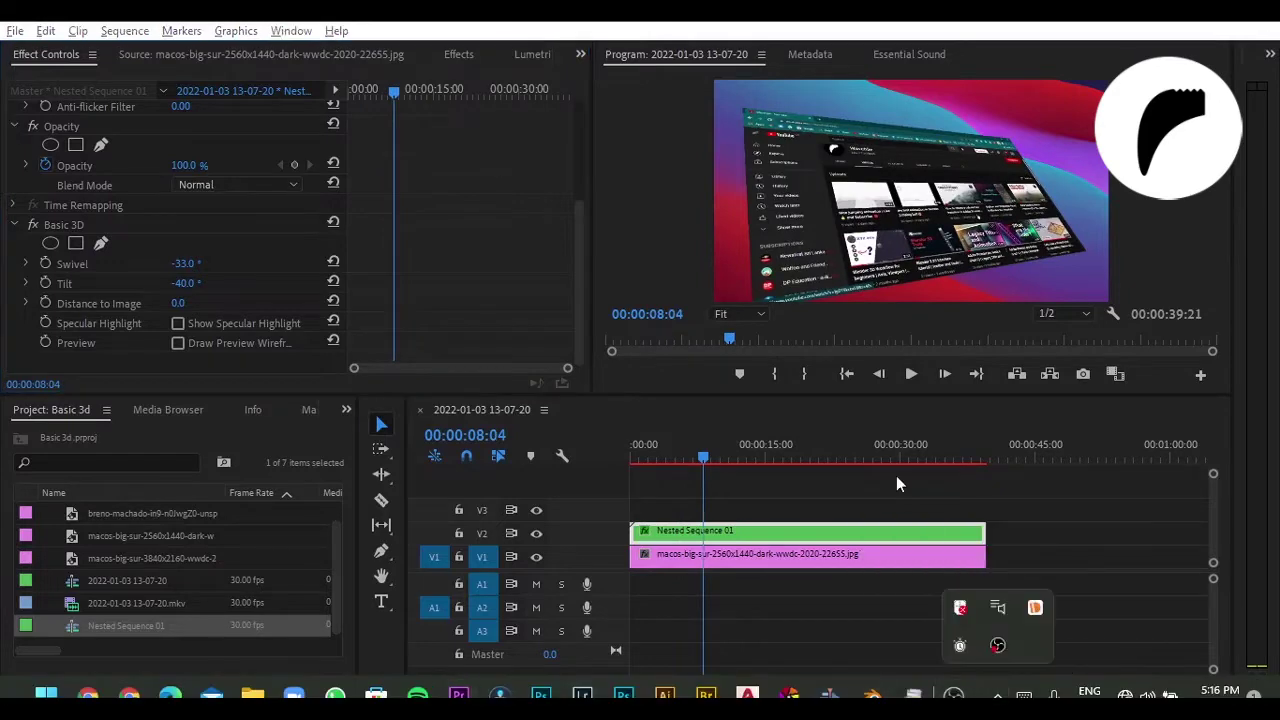
Step: Preview the tilted screen animation from the start of the sequence
{"action": "left_click", "coordinate": [861, 450]}
{"action": "left_click_drag", "start_coordinate": [861, 445], "coordinate": [830, 445]}
{"action": "scroll", "coordinate": [366, 206], "scroll_direction": "up", "scroll_amount": 2}
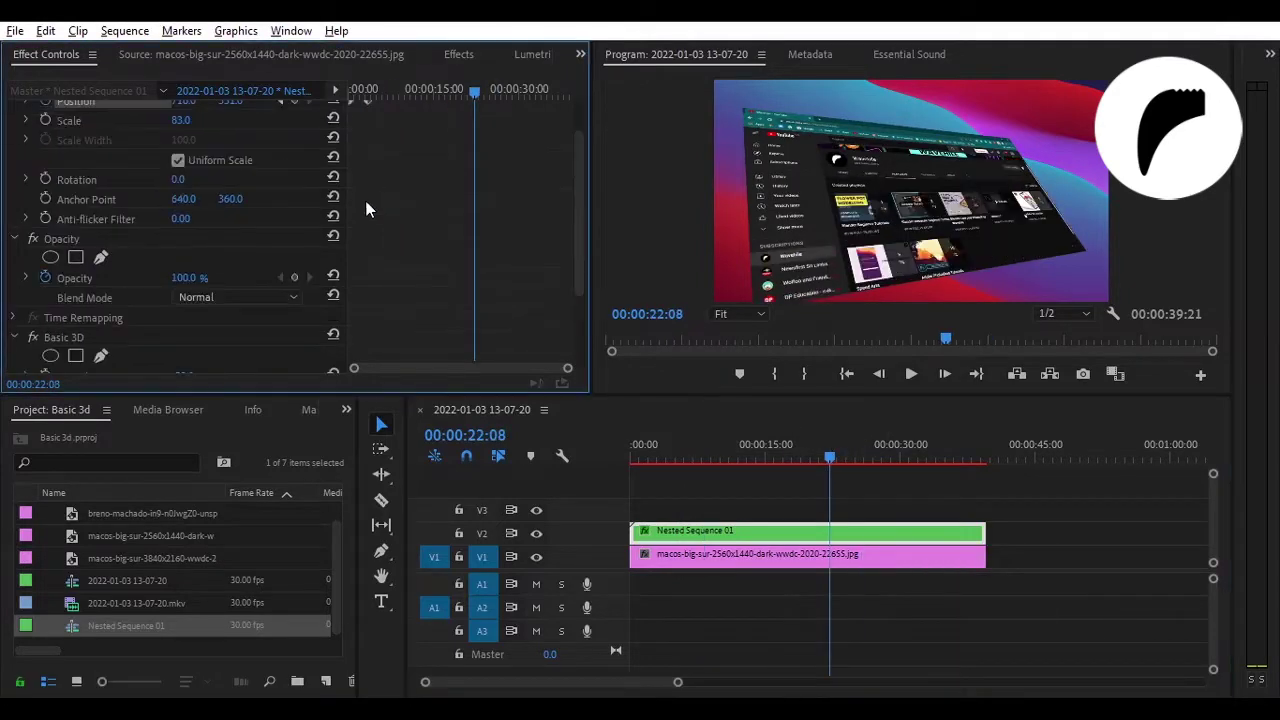
{"action": "scroll", "coordinate": [143, 287], "scroll_direction": "down", "scroll_amount": 2}
{"action": "left_click", "coordinate": [626, 346]}
{"action": "left_click", "coordinate": [911, 373]}
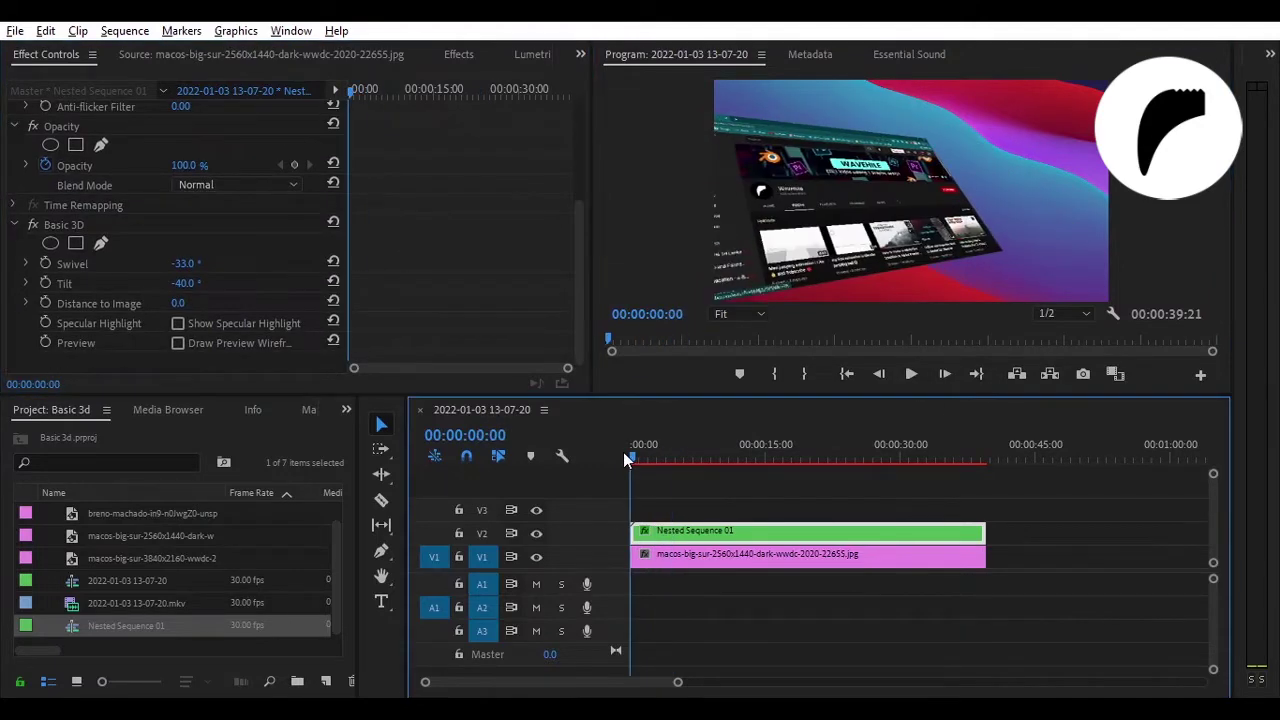
Step: At the sequence start, begin sliding the nested recording left toward off-screen
{"action": "left_click_drag", "start_coordinate": [623, 452], "coordinate": [633, 452]}
{"action": "scroll", "coordinate": [570, 200], "scroll_direction": "up", "scroll_amount": 5}
{"action": "scroll", "coordinate": [471, 296], "scroll_direction": "down", "scroll_amount": 4}
{"action": "scroll", "coordinate": [355, 211], "scroll_direction": "up", "scroll_amount": 4}
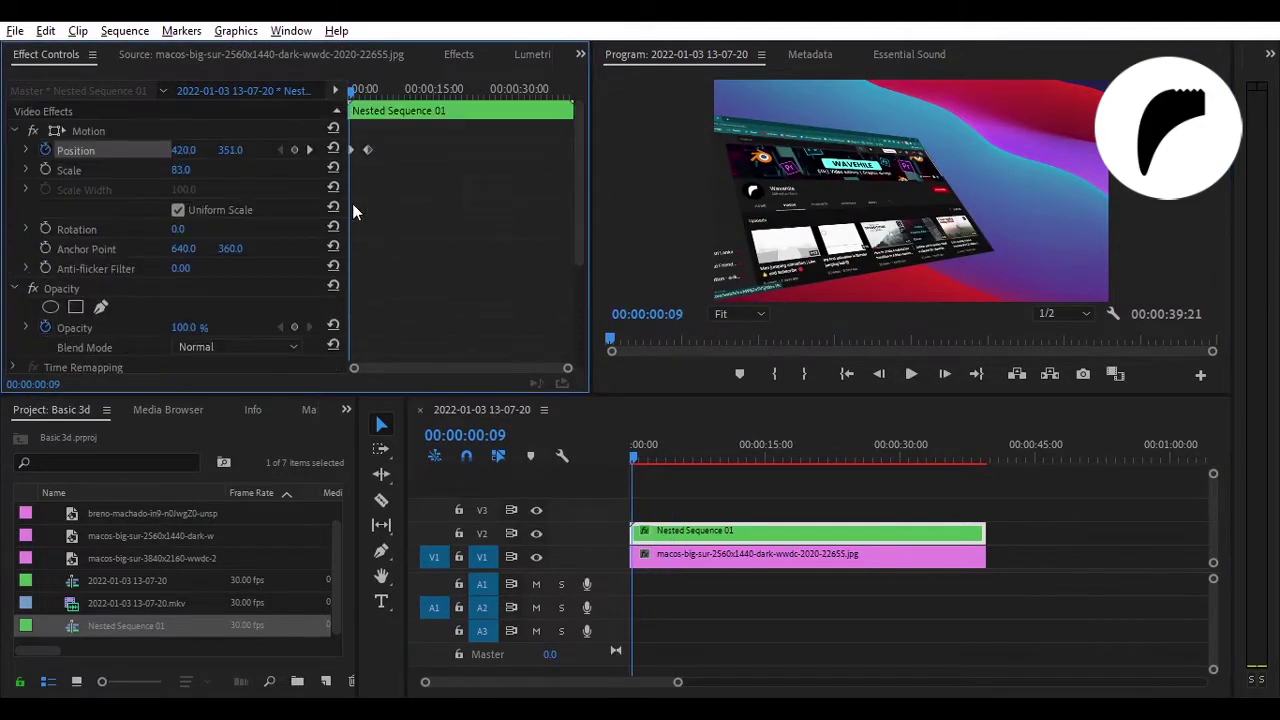
{"action": "scroll", "coordinate": [369, 153], "scroll_direction": "down", "scroll_amount": 2}
{"action": "scroll", "coordinate": [218, 305], "scroll_direction": "down", "scroll_amount": 2}
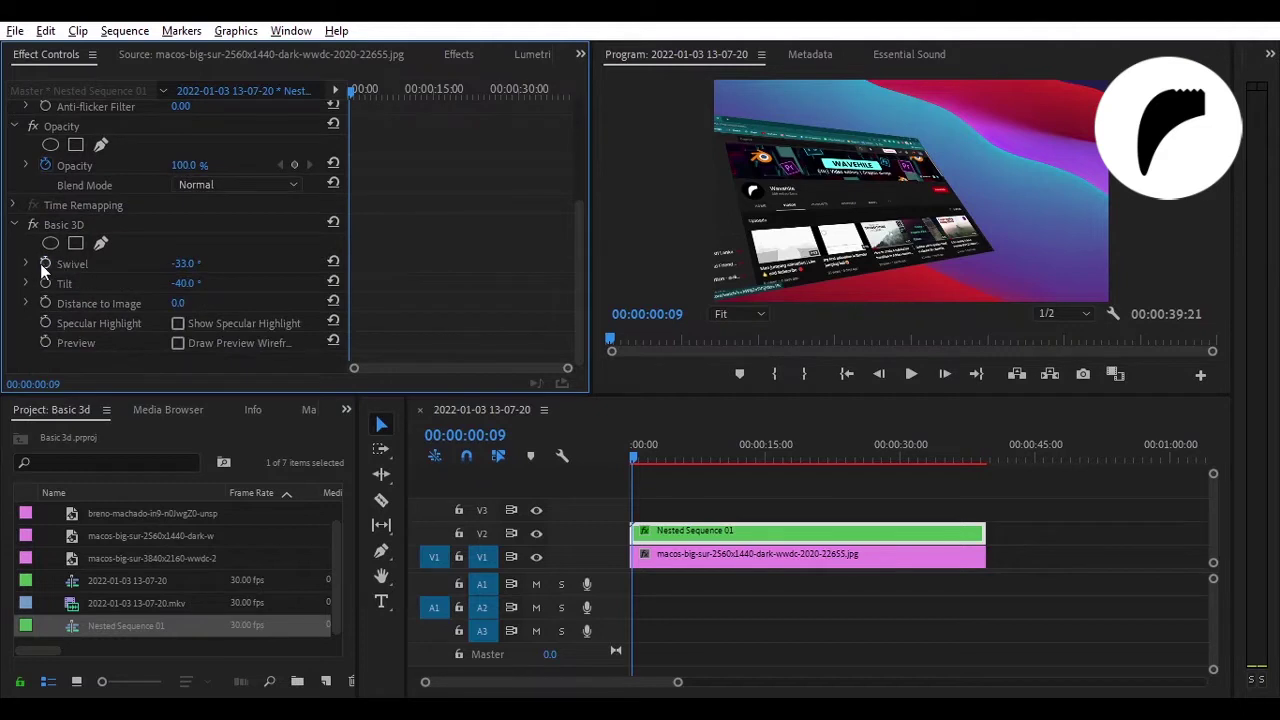
{"action": "scroll", "coordinate": [120, 230], "scroll_direction": "up", "scroll_amount": 4}
{"action": "mouse_move", "coordinate": [187, 149]}
{"action": "left_mouse_down"}
{"action": "mouse_move", "coordinate": [229, 149]}
{"action": "mouse_move", "coordinate": [192, 149]}
{"action": "left_mouse_up"}
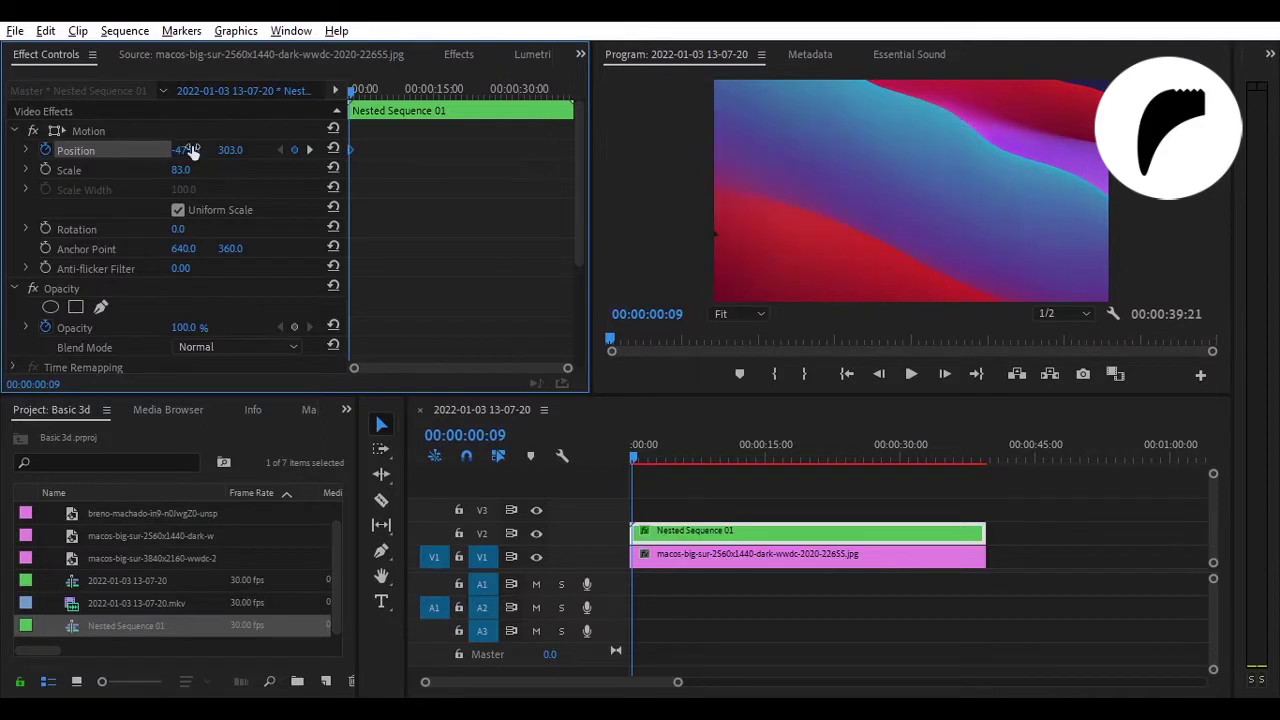
{"action": "scroll", "coordinate": [461, 280], "scroll_direction": "down", "scroll_amount": 3}
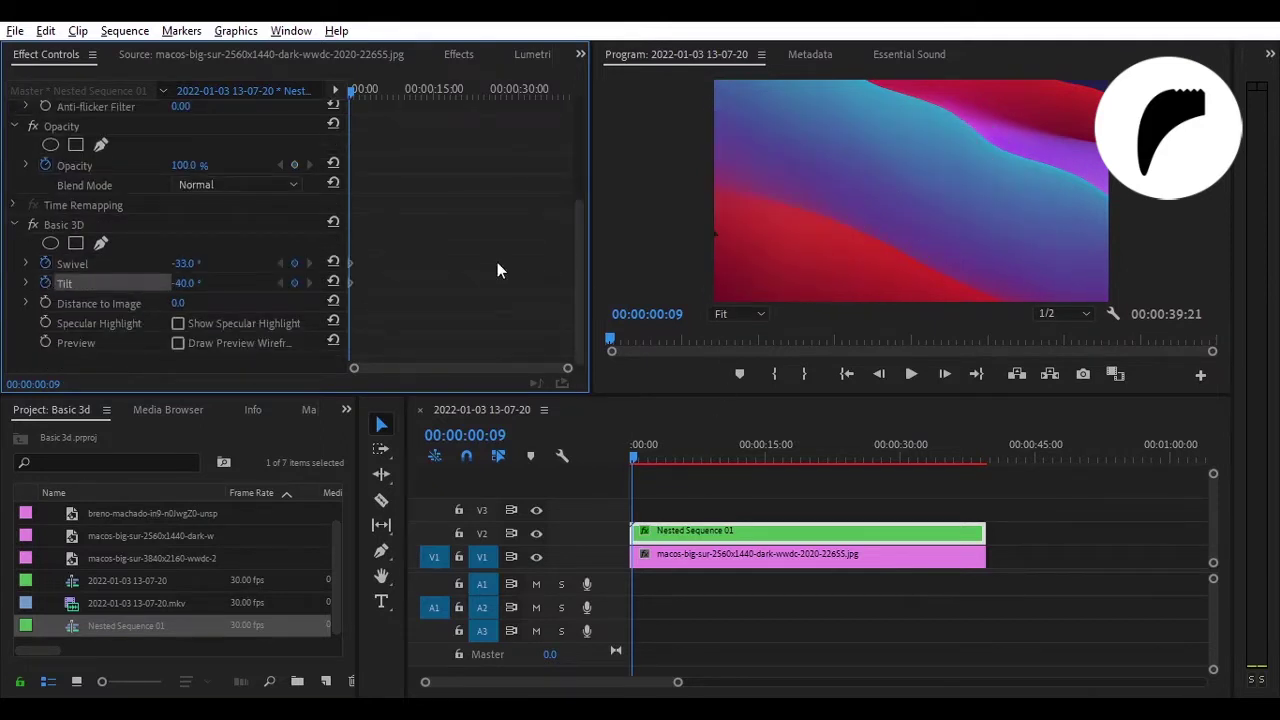
{"action": "scroll", "coordinate": [479, 236], "scroll_direction": "up", "scroll_amount": 5}
Step: Delete the existing Position keyframe at the start of the sequence
{"action": "left_click", "coordinate": [635, 460]}
{"action": "left_click_drag", "start_coordinate": [635, 460], "coordinate": [627, 457]}
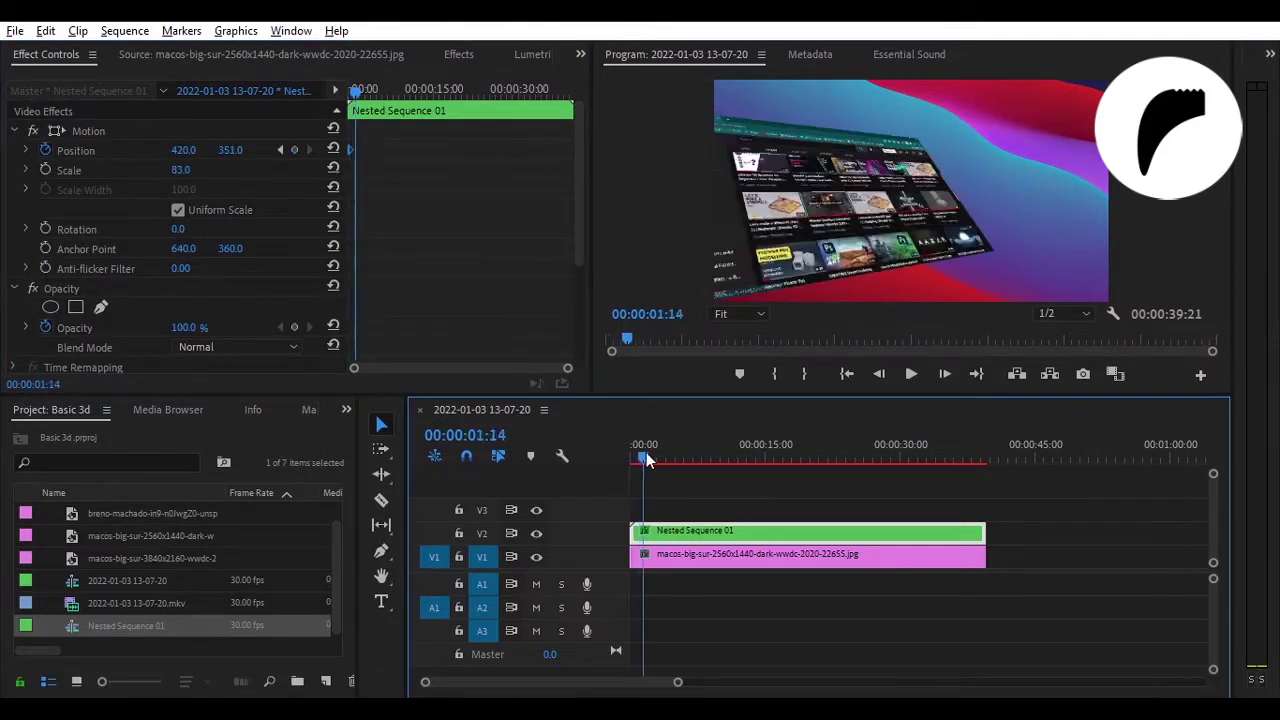
{"action": "left_click", "coordinate": [558, 363]}
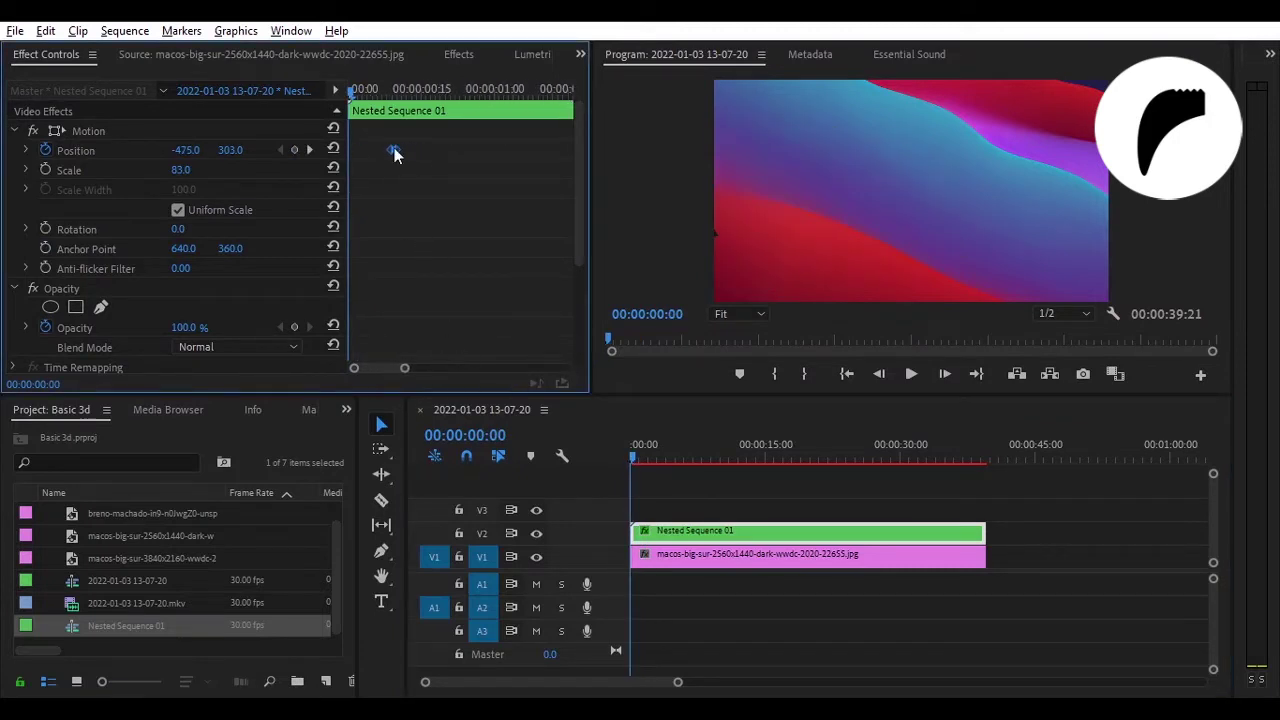
{"action": "key", "text": "Delete"}
{"action": "left_click", "coordinate": [632, 450]}
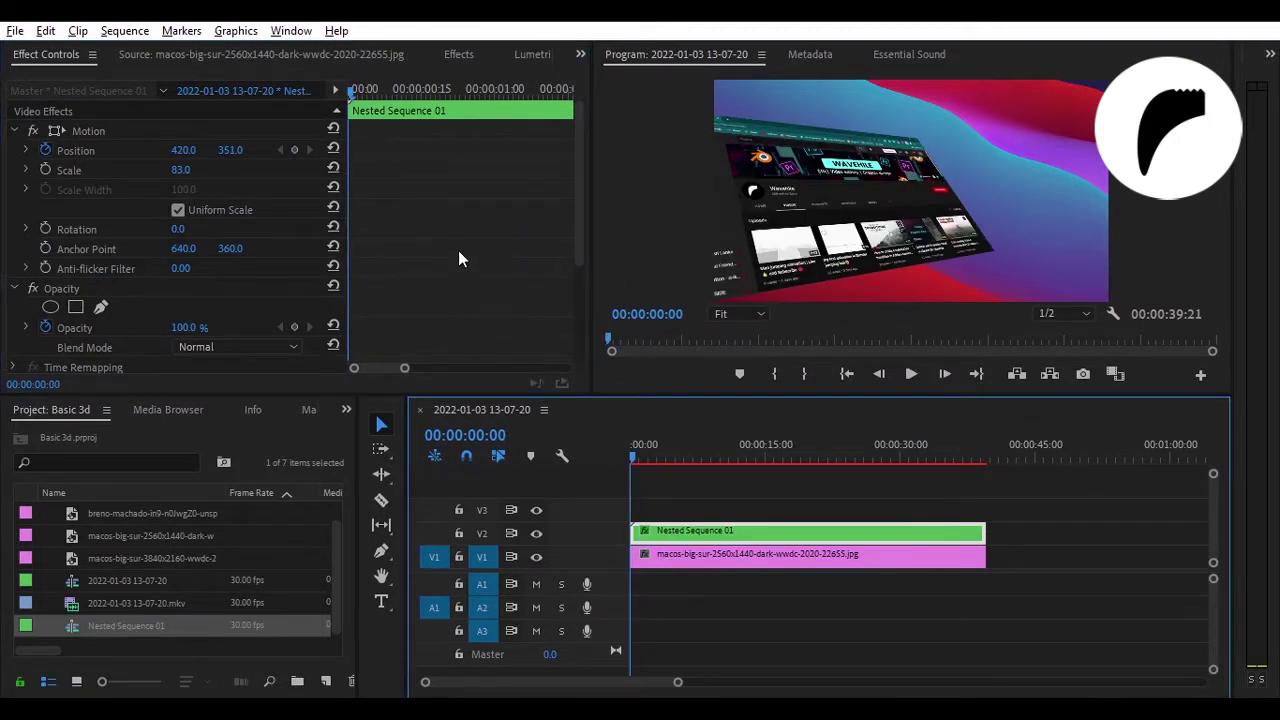
Step: Set Position X to -583 and record a starting Position keyframe at 0
{"action": "left_click_drag", "start_coordinate": [184, 150], "coordinate": [369, 153]}
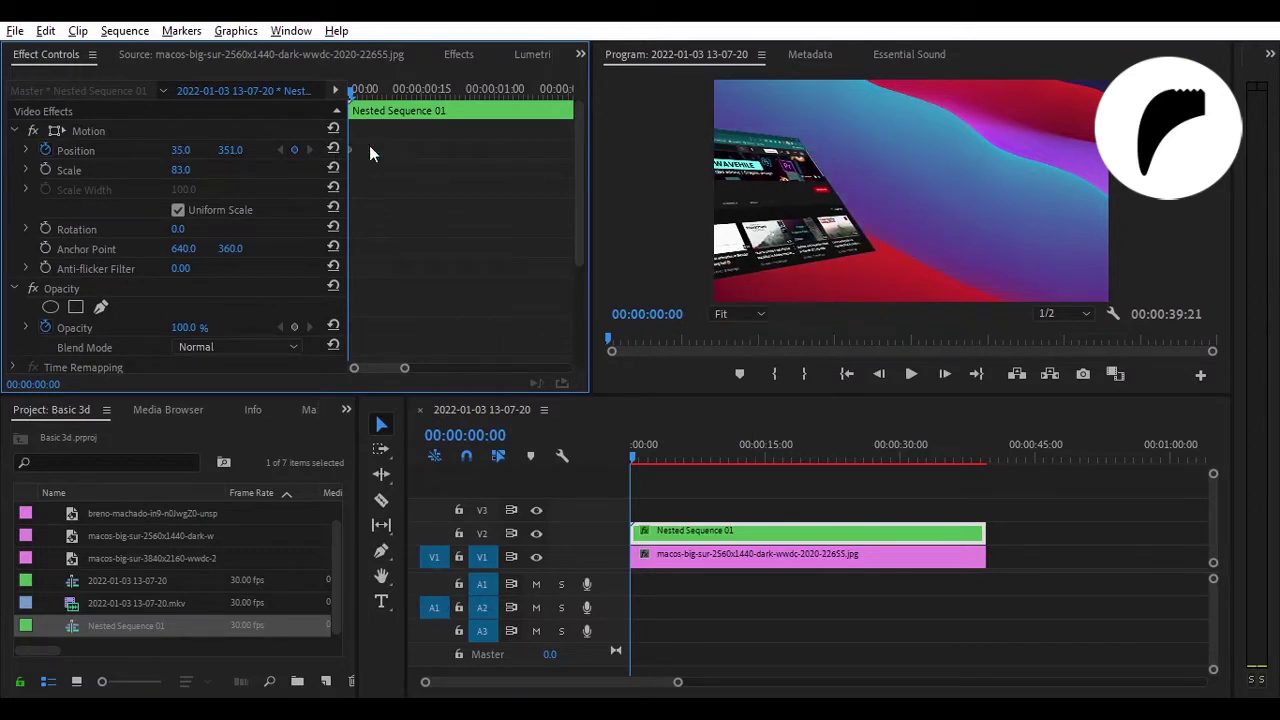
{"action": "left_click_drag", "start_coordinate": [183, 150], "coordinate": [150, 150]}
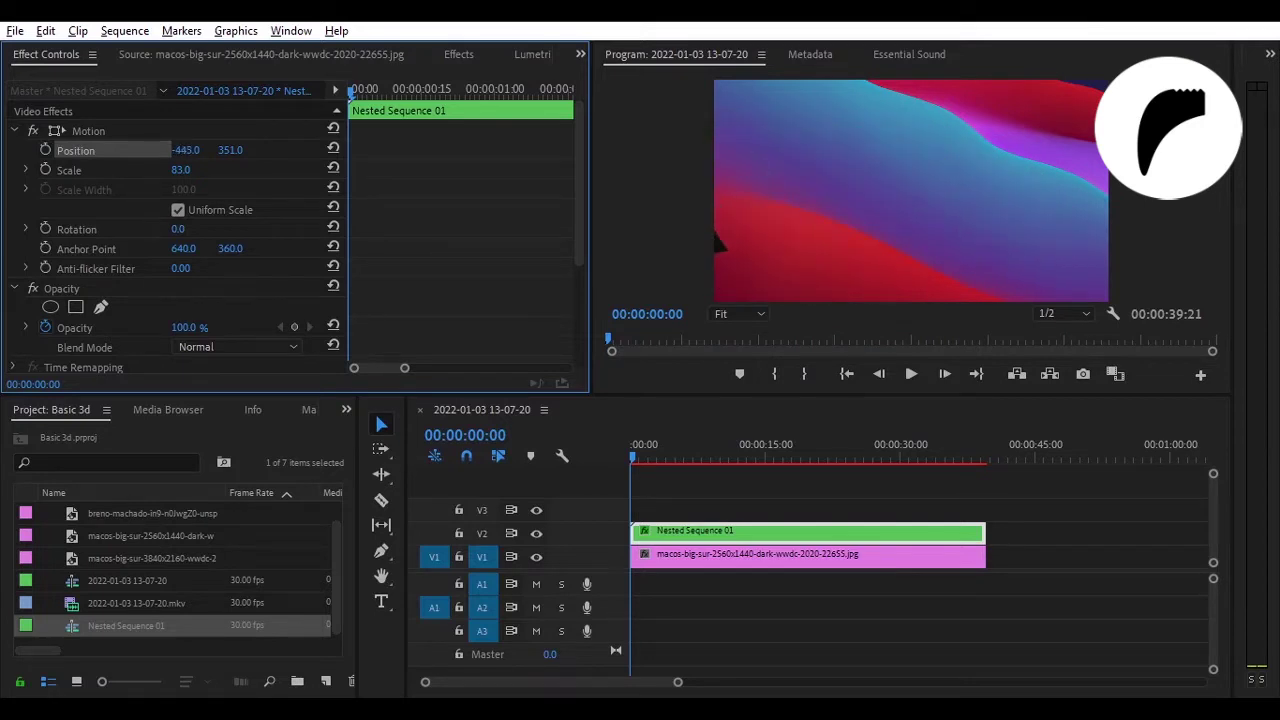
{"action": "left_click", "coordinate": [303, 132]}
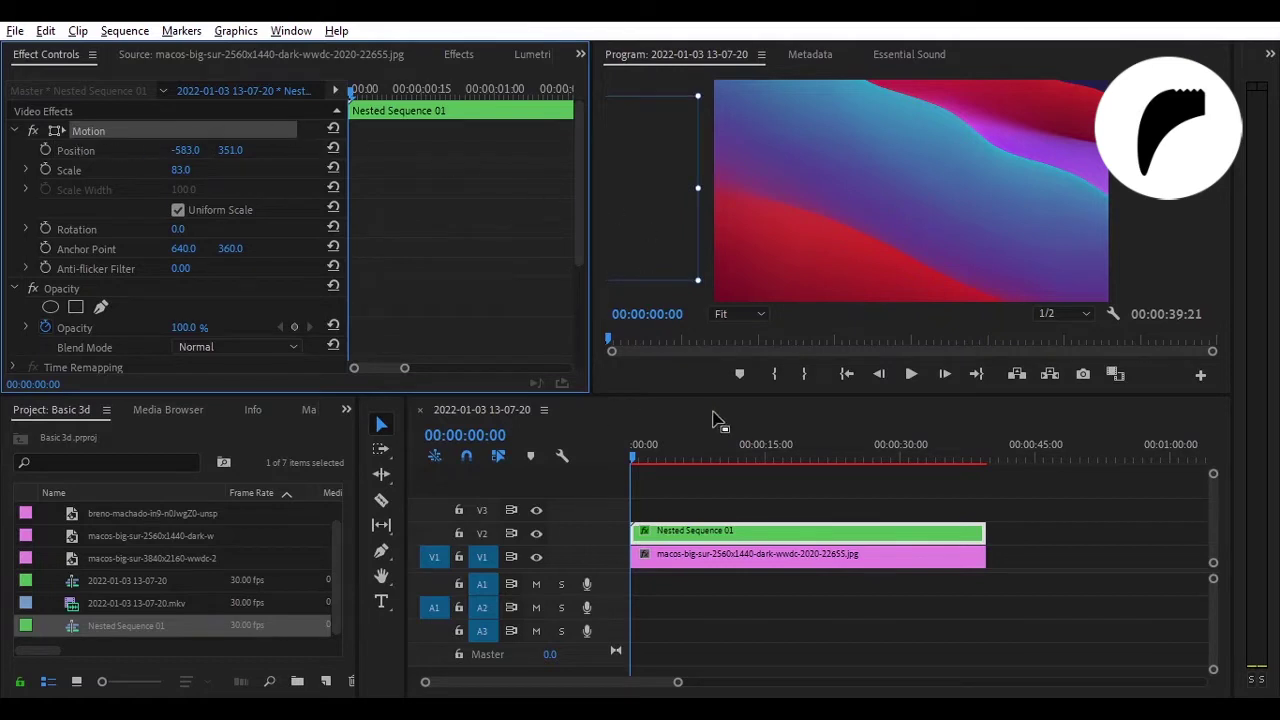
{"action": "left_click", "coordinate": [911, 374]}
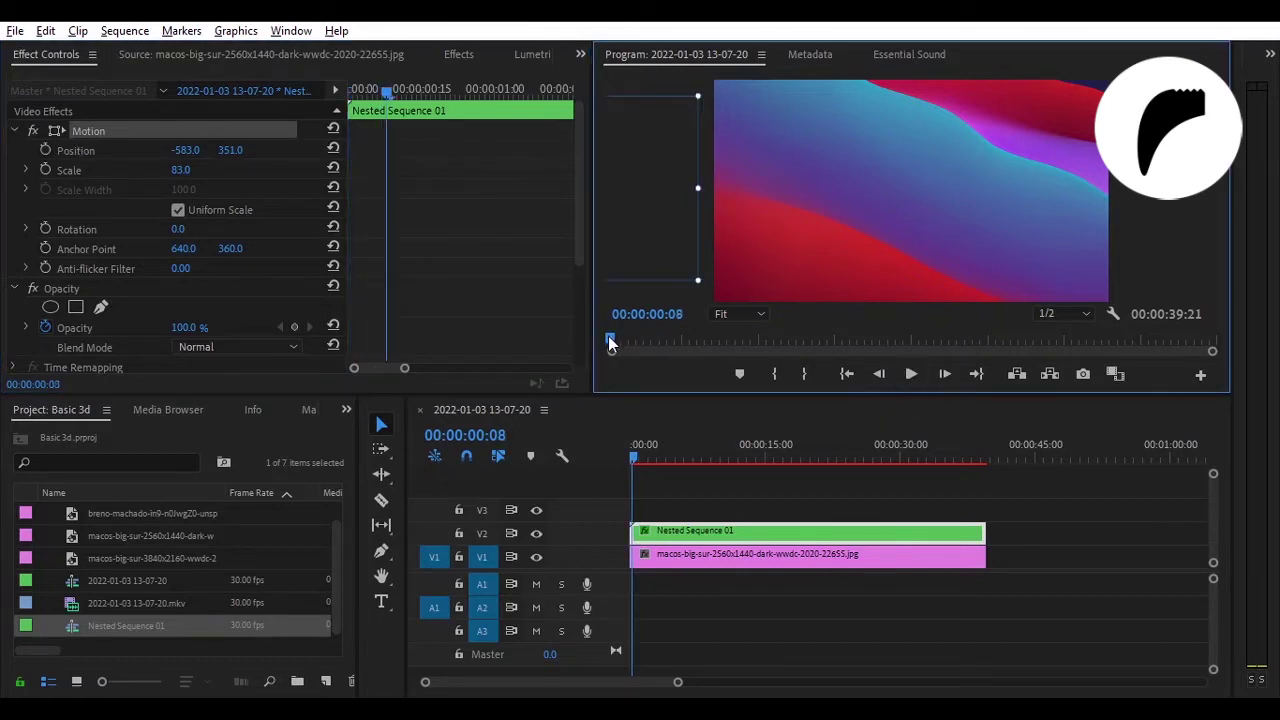
{"action": "left_click_drag", "start_coordinate": [610, 342], "coordinate": [561, 352]}
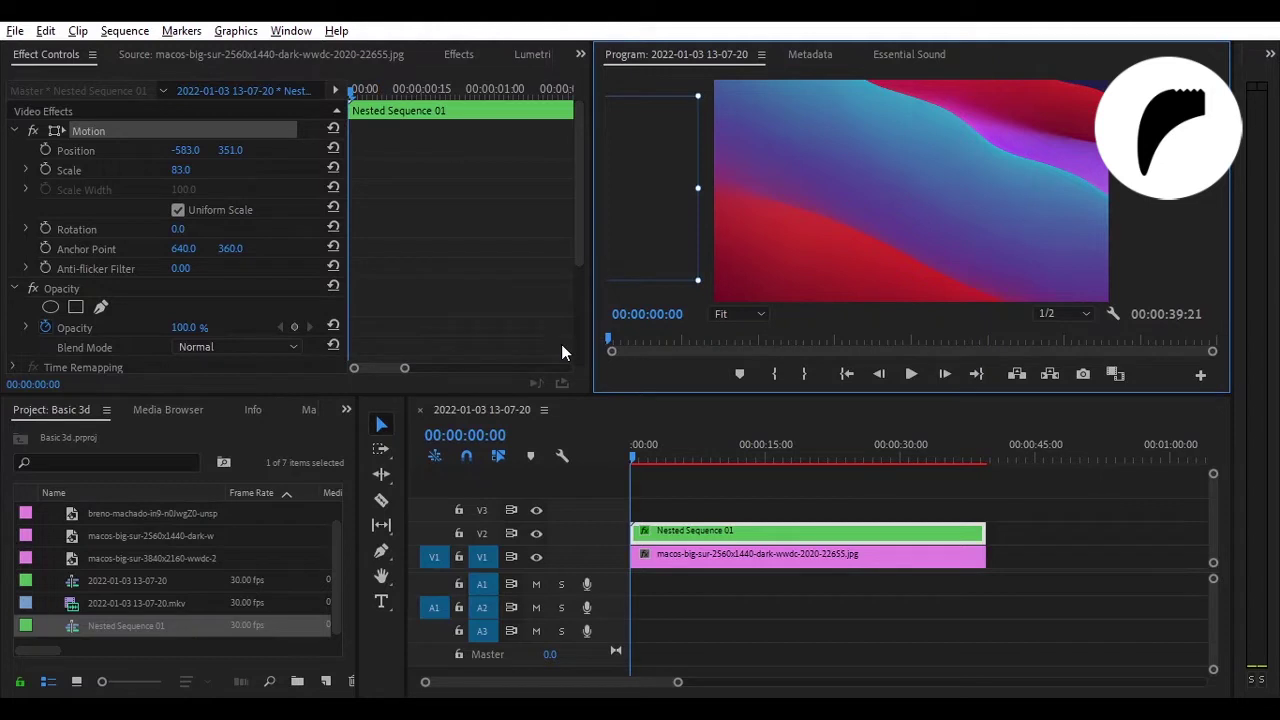
{"action": "left_click", "coordinate": [44, 150]}
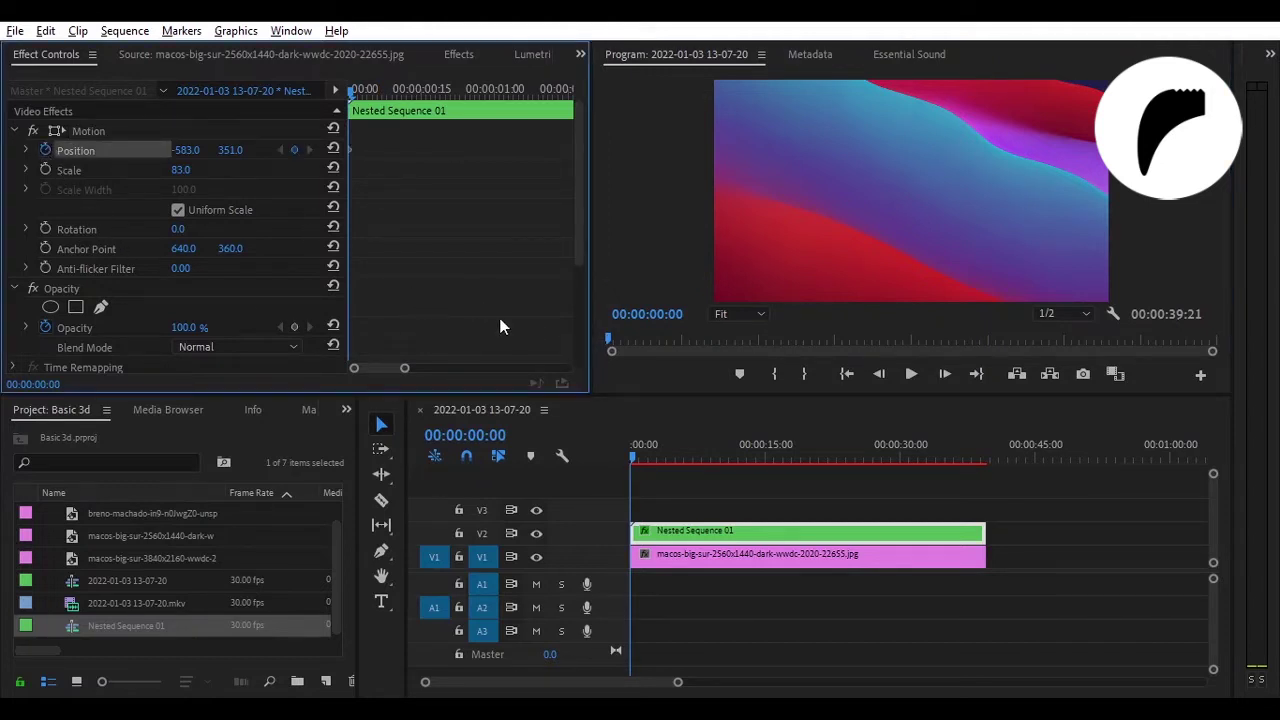
Step: At 00:00:02:09, bring the recording on-screen and lower Position Y from 351 to about 313
{"action": "left_click_drag", "start_coordinate": [634, 448], "coordinate": [655, 450]}
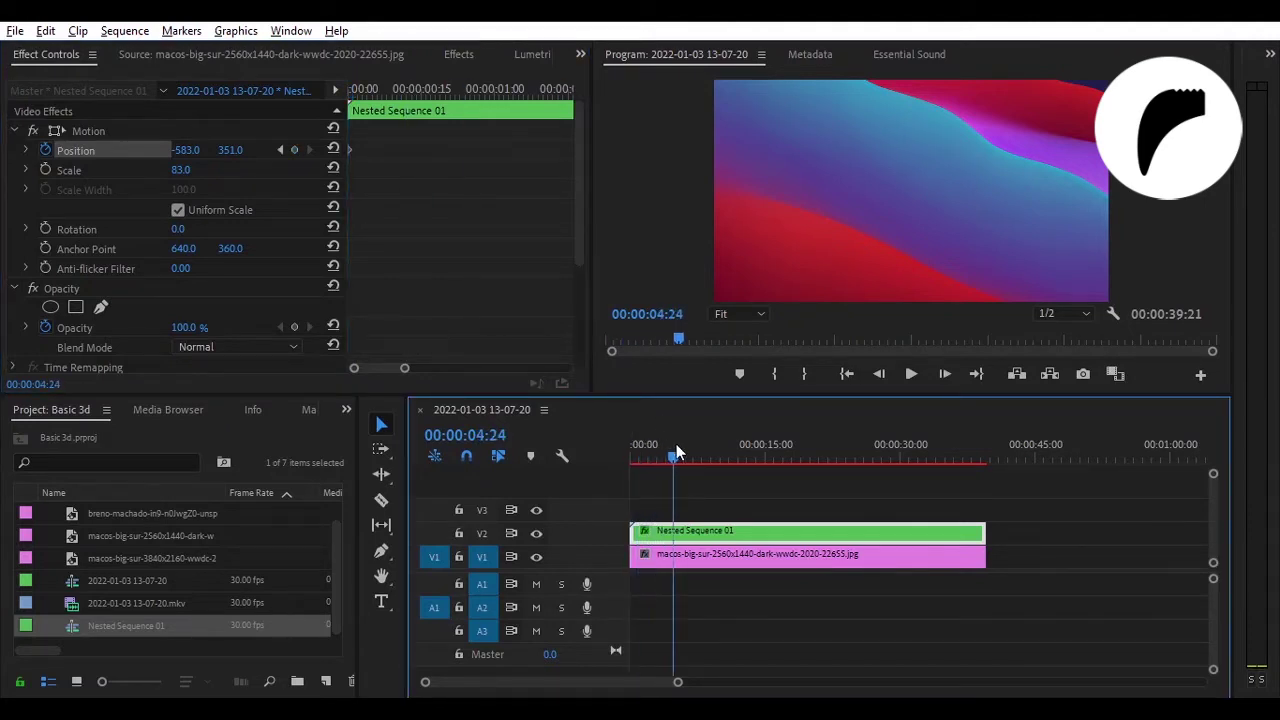
{"action": "left_click_drag", "start_coordinate": [676, 446], "coordinate": [653, 450]}
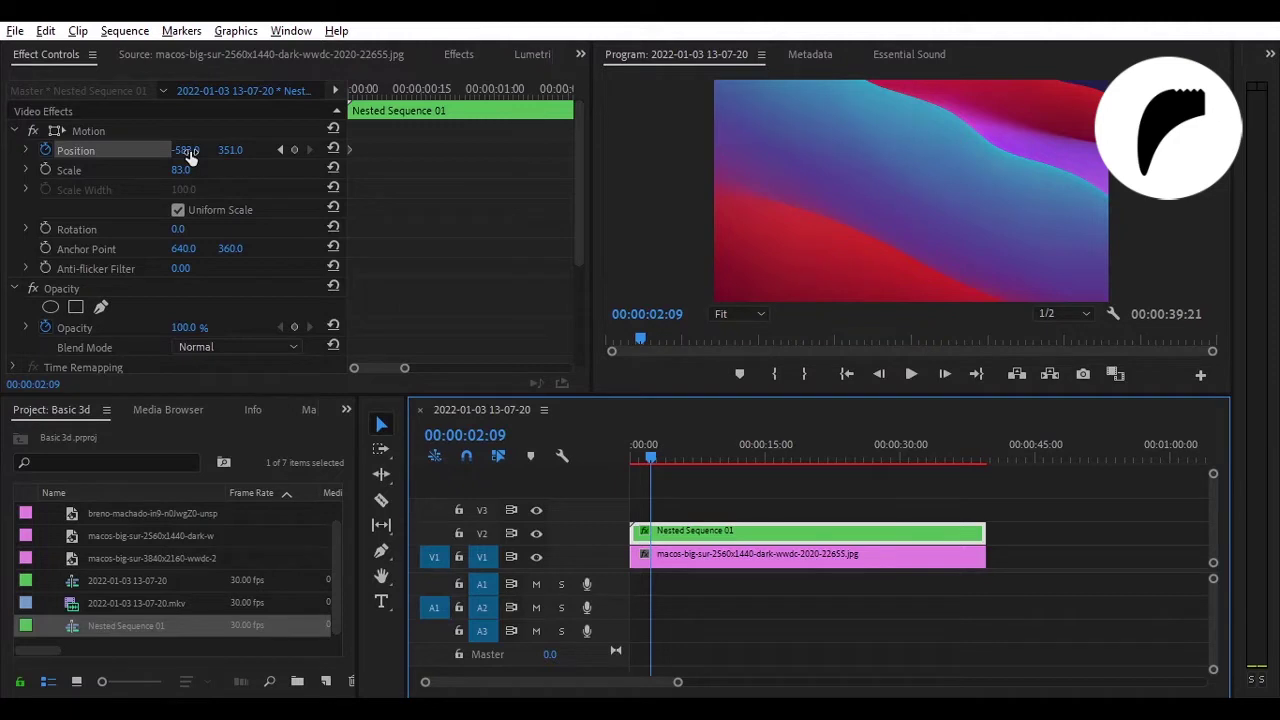
{"action": "left_click_drag", "start_coordinate": [188, 153], "coordinate": [192, 150]}
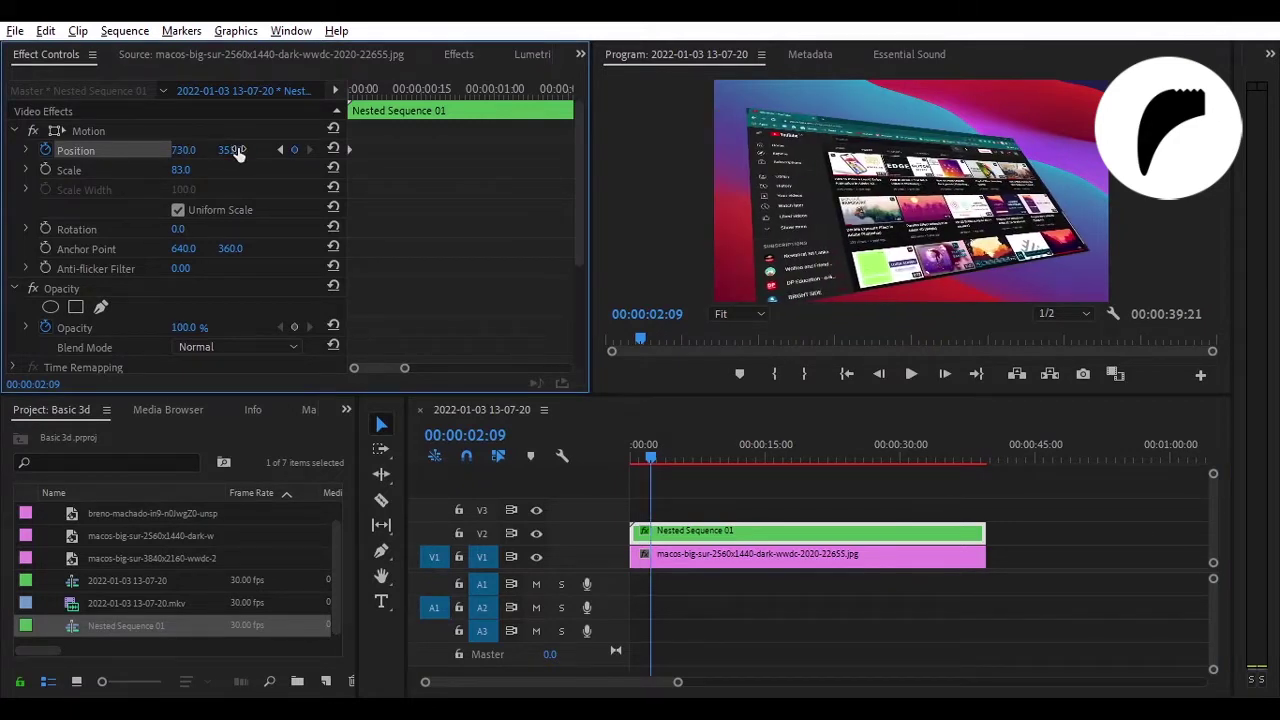
{"action": "left_click_drag", "start_coordinate": [230, 150], "coordinate": [239, 149]}
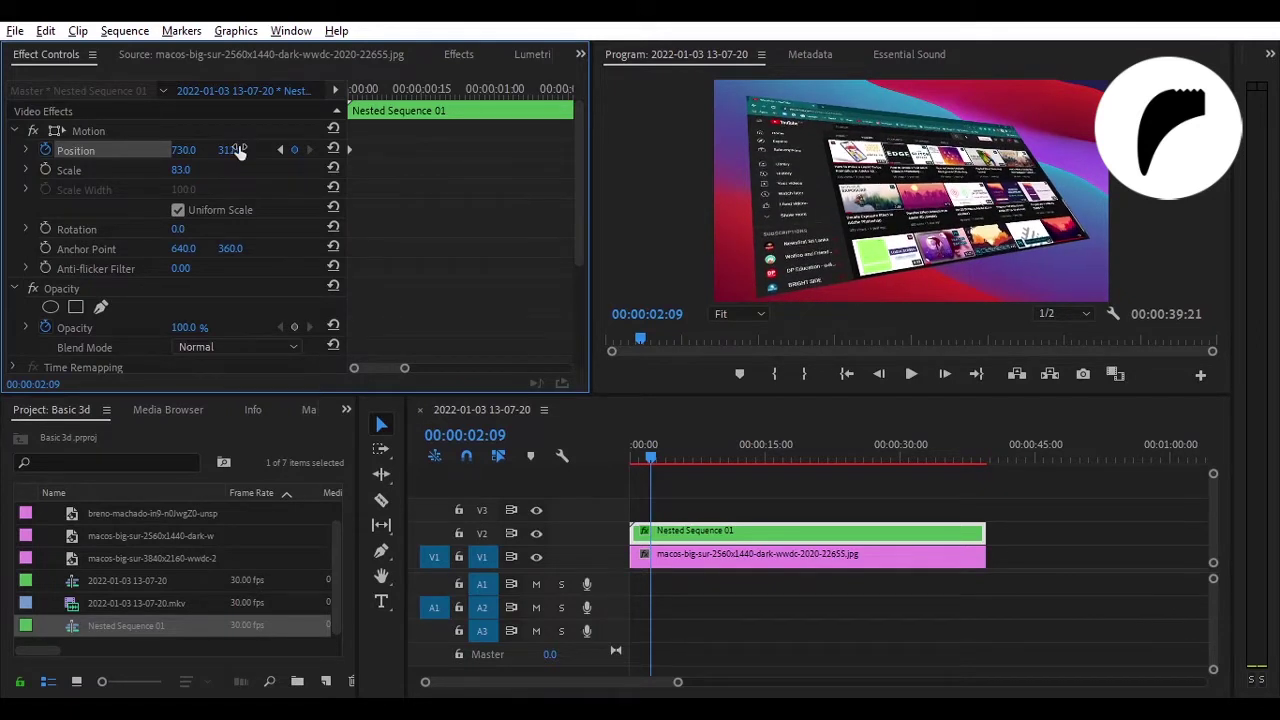
{"action": "left_click_drag", "start_coordinate": [239, 149], "coordinate": [239, 145]}
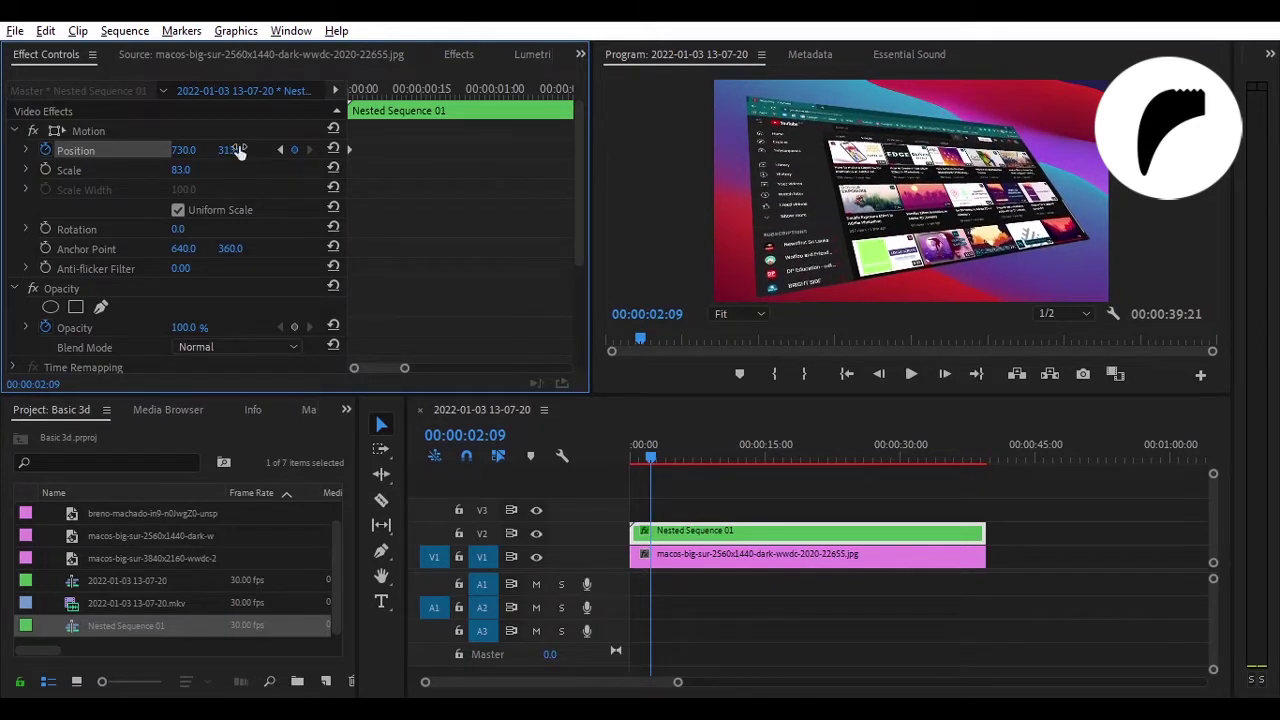
Step: Swivel the 3D screen to 20° and adjust its position
{"action": "left_click_drag", "start_coordinate": [582, 195], "coordinate": [598, 503]}
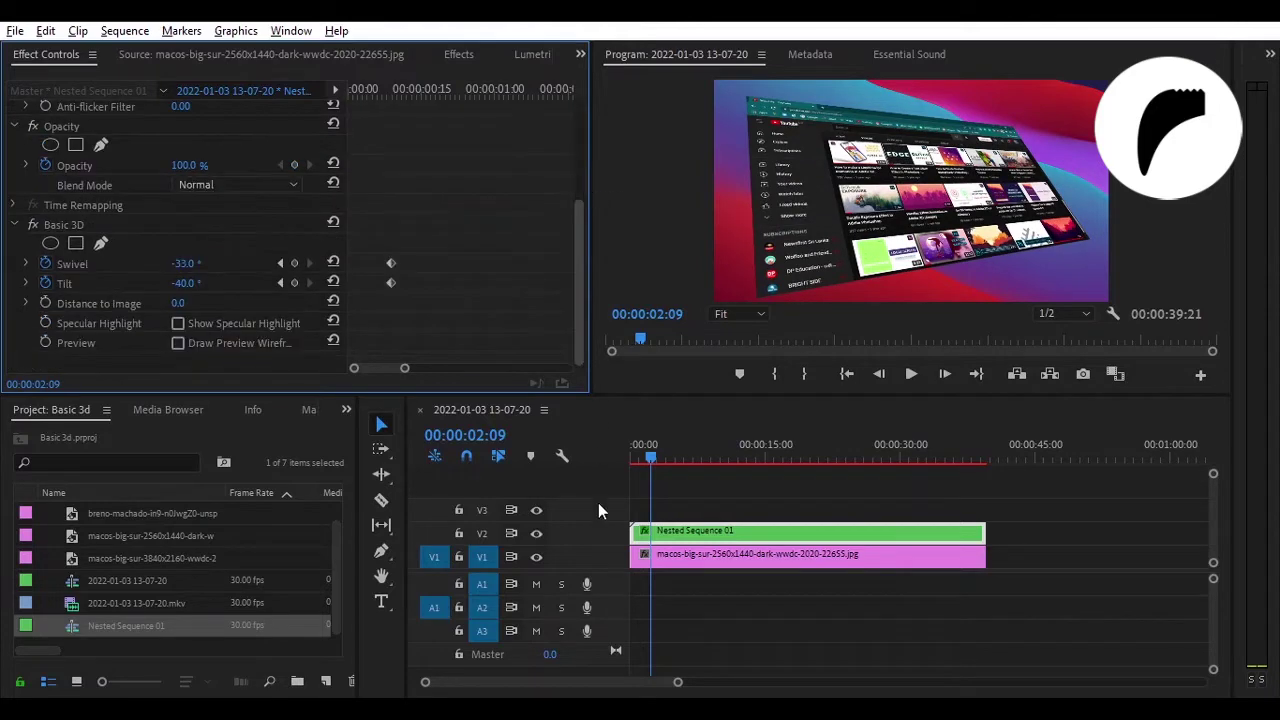
{"action": "left_click_drag", "start_coordinate": [183, 263], "coordinate": [233, 263]}
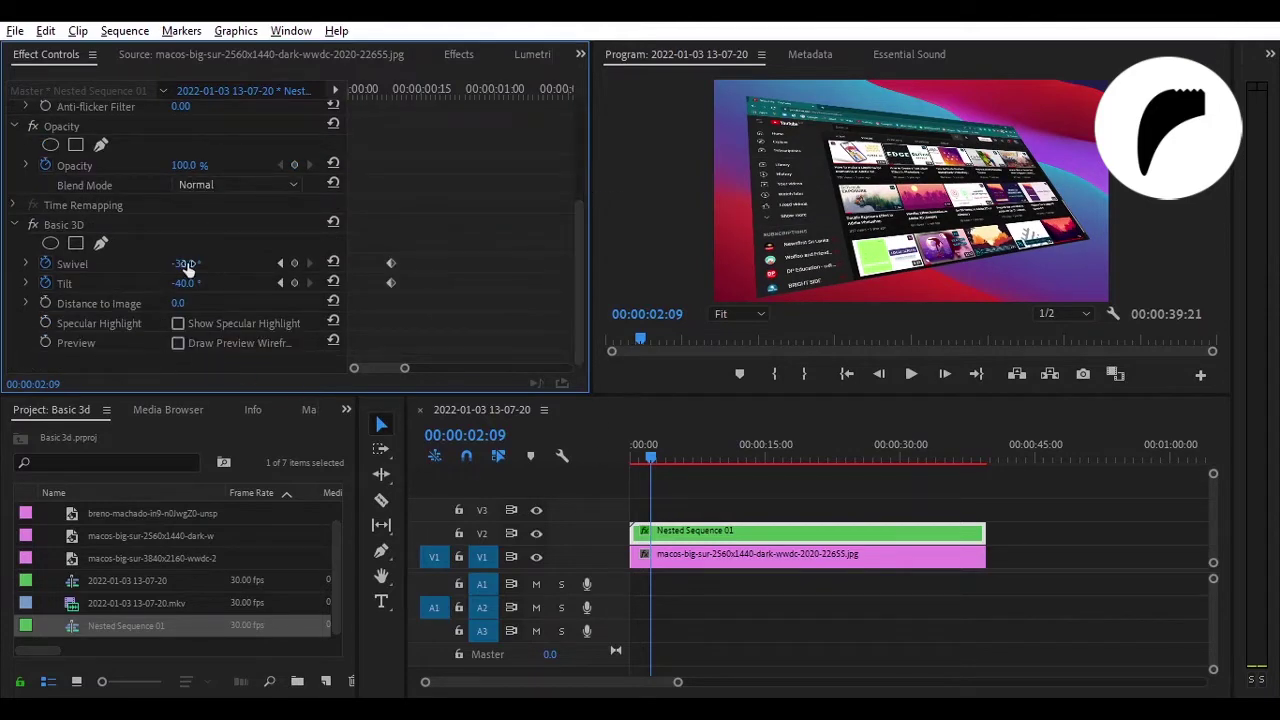
{"action": "scroll", "coordinate": [177, 200], "scroll_direction": "up", "scroll_amount": 4}
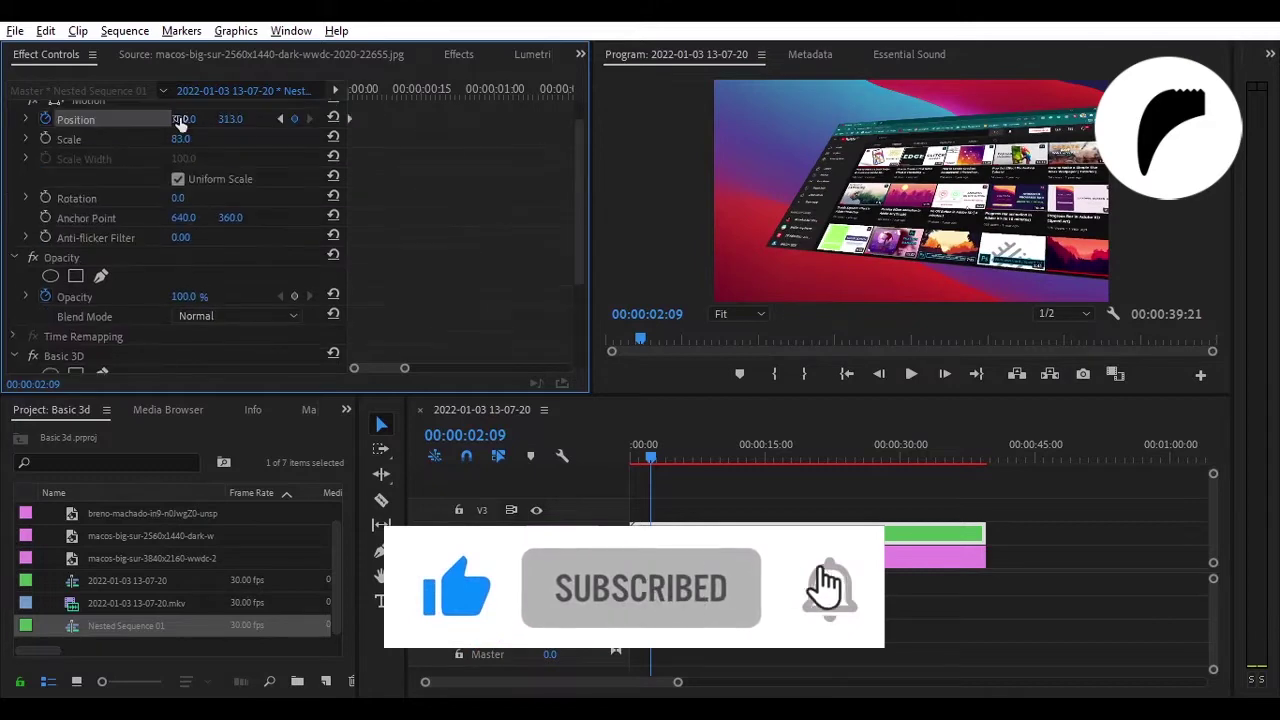
{"action": "left_click_drag", "start_coordinate": [180, 119], "coordinate": [200, 119]}
{"action": "scroll", "coordinate": [330, 159], "scroll_direction": "down", "scroll_amount": 4}
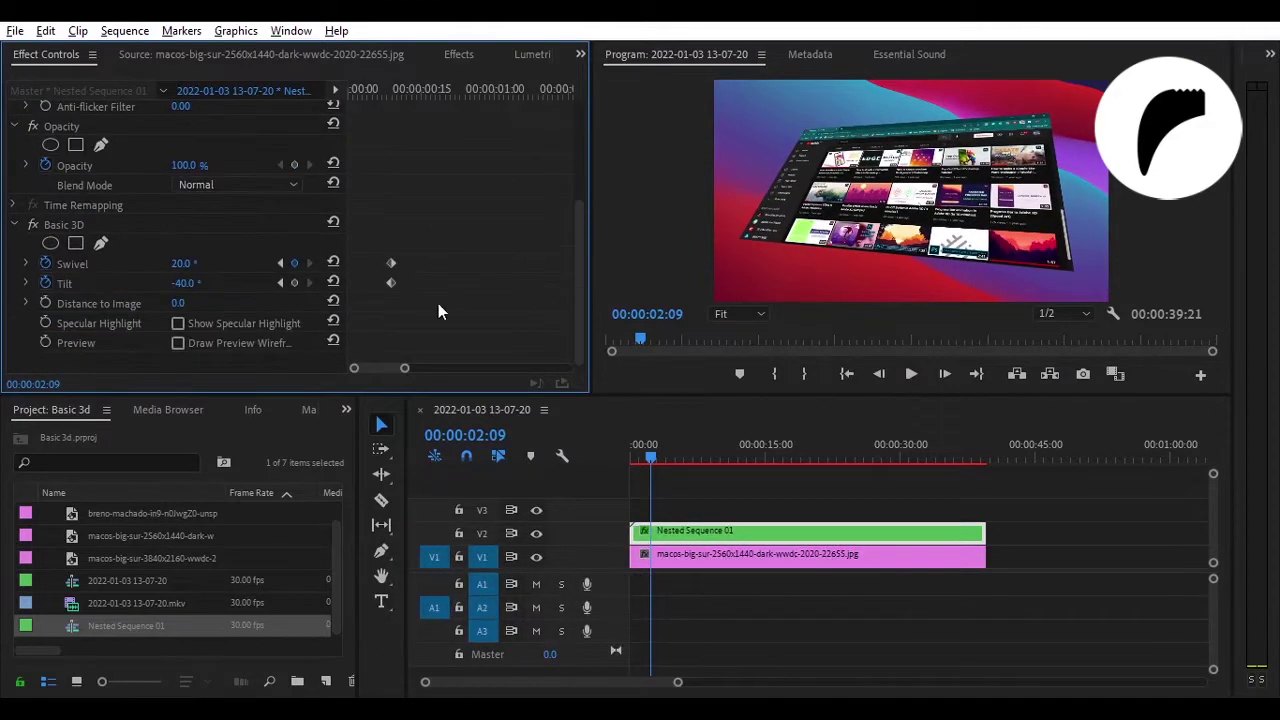
Step: Step ahead a few frames at a time, keyframing a changing Tilt at each point
{"action": "key", "text": "shift+Right"}
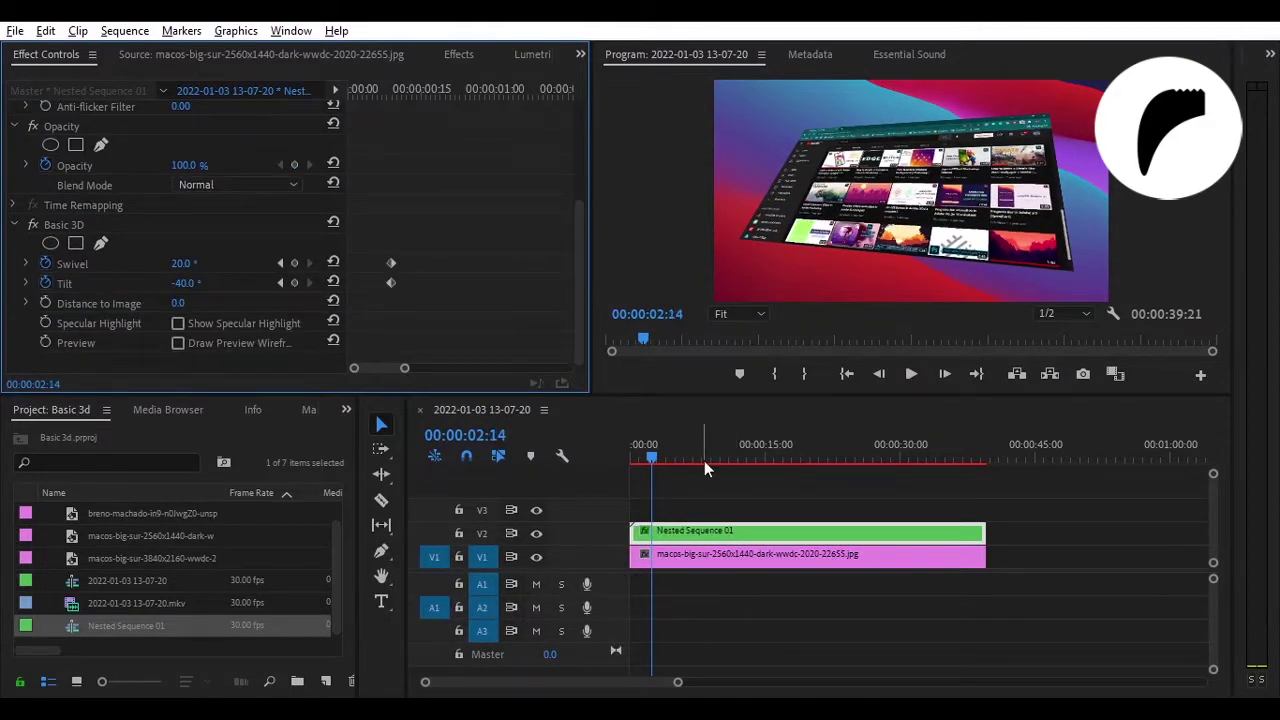
{"action": "key", "text": "shift+Right"}
{"action": "left_click_drag", "start_coordinate": [184, 283], "coordinate": [203, 284]}
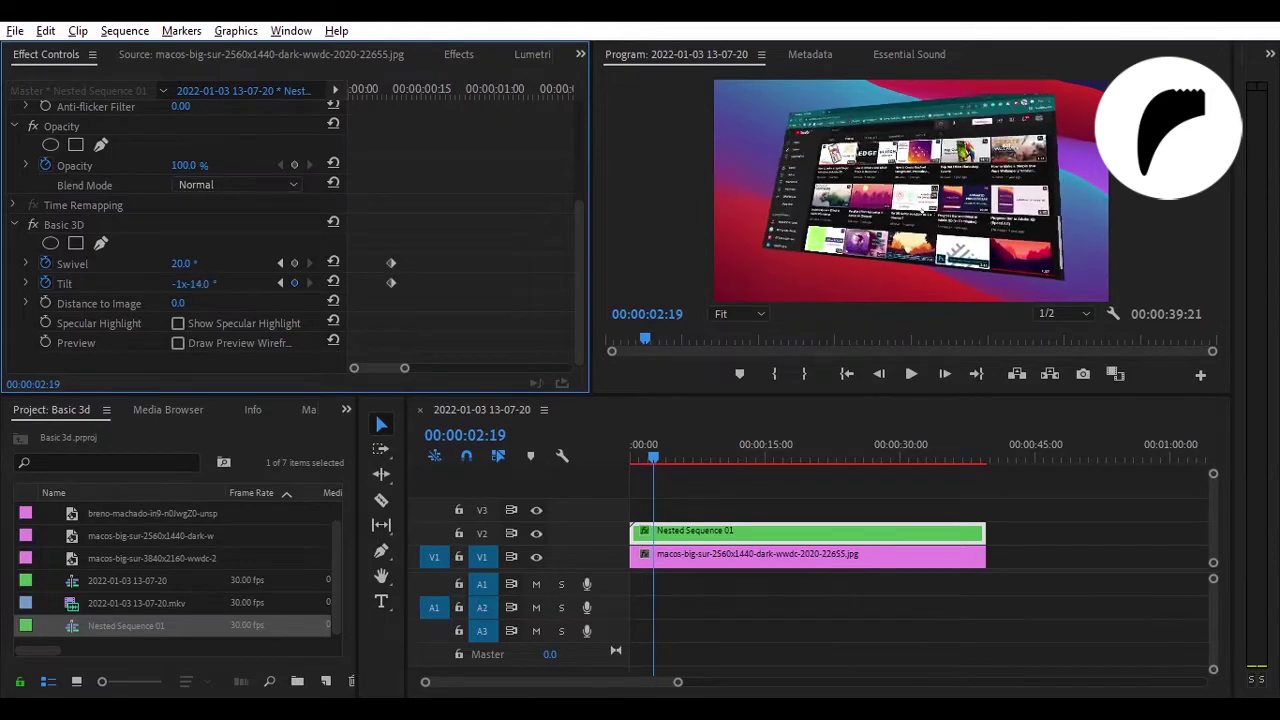
{"action": "key", "text": "shift+Right"}
{"action": "key", "text": "shift+Right"}
{"action": "key", "text": "shift+Right"}
{"action": "key", "text": "shift+Right"}
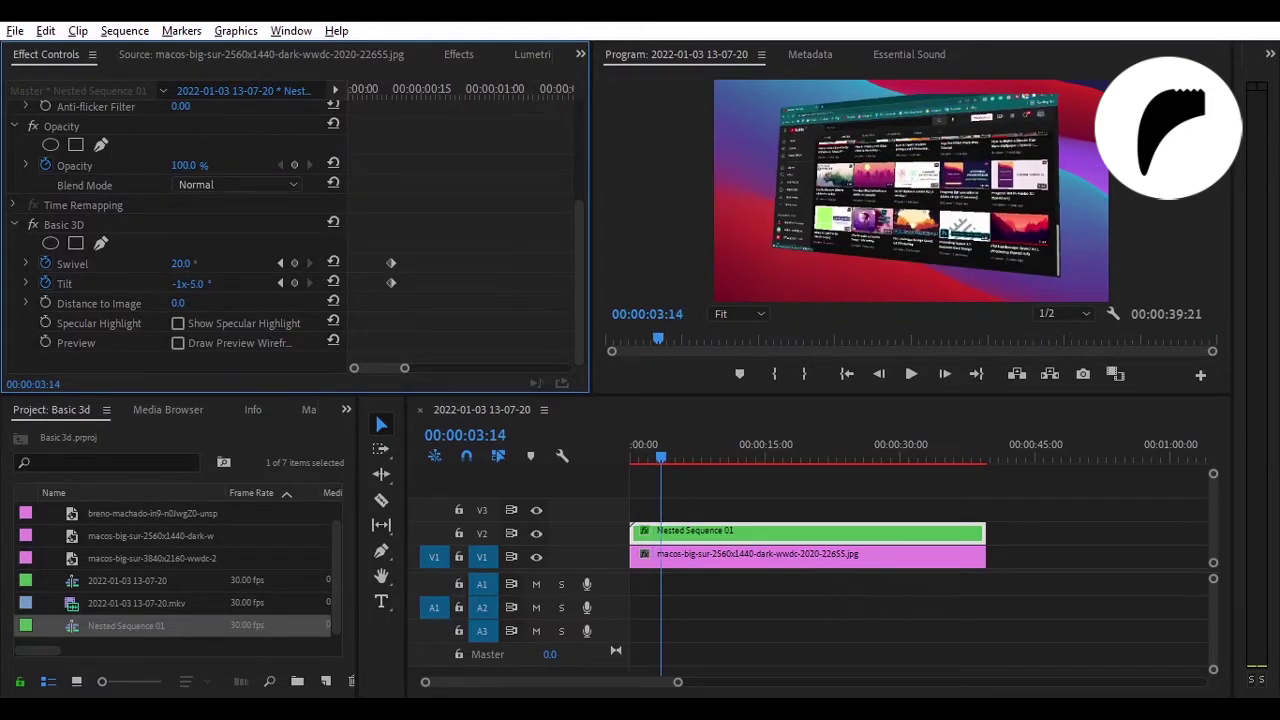
{"action": "left_click_drag", "start_coordinate": [183, 263], "coordinate": [160, 263]}
Step: Preview the animation from the start and zoom out the keyframe timeline to show all keyframes
{"action": "scroll", "coordinate": [283, 264], "scroll_direction": "up", "scroll_amount": 3}
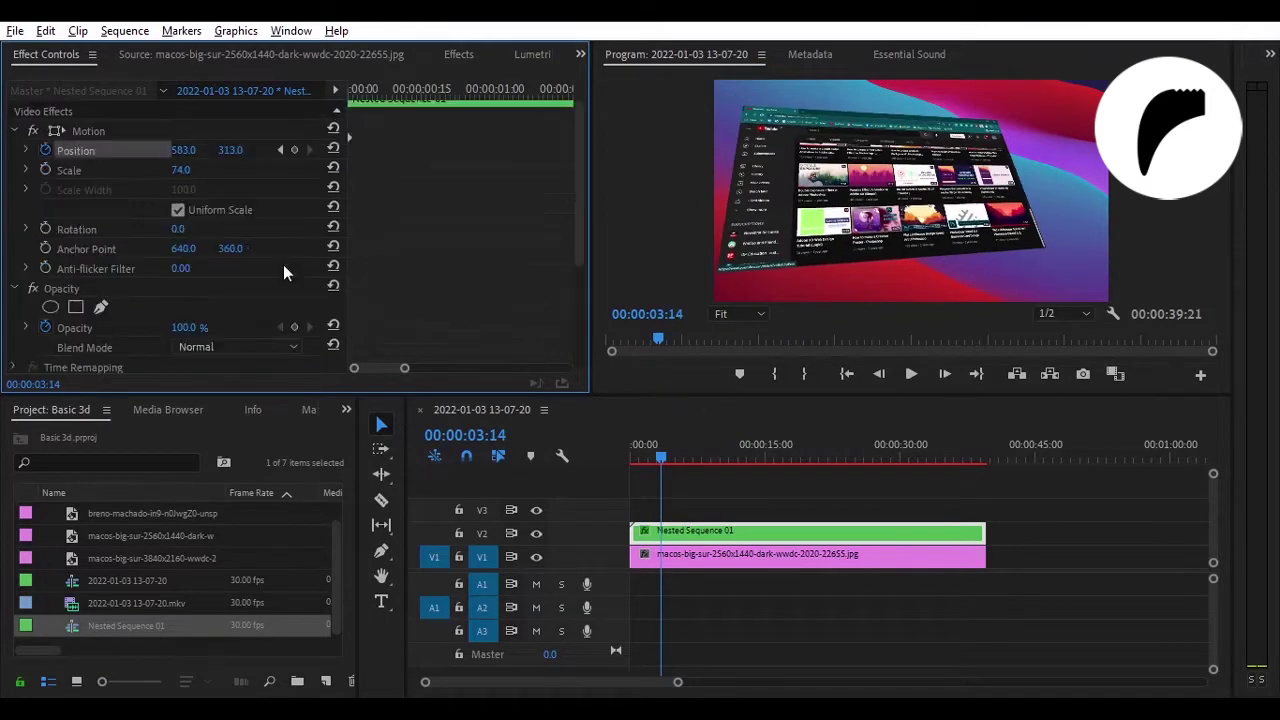
{"action": "key", "text": "Home"}
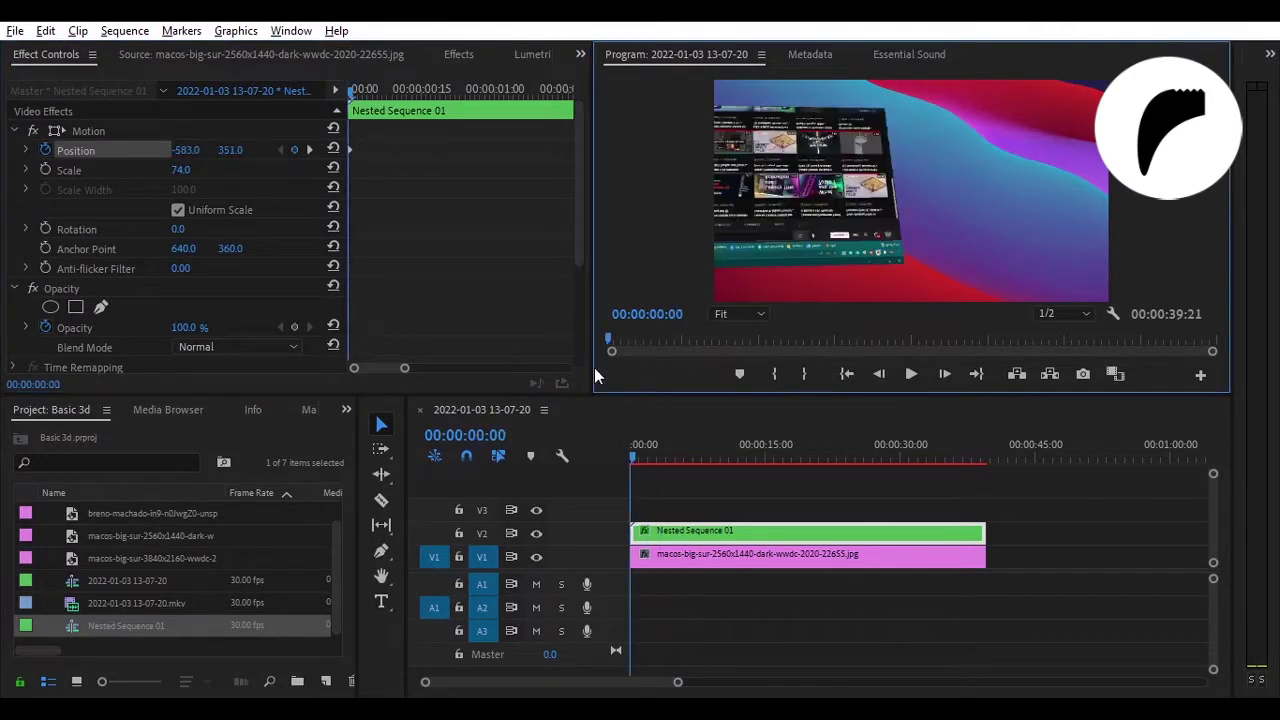
{"action": "left_click", "coordinate": [911, 373]}
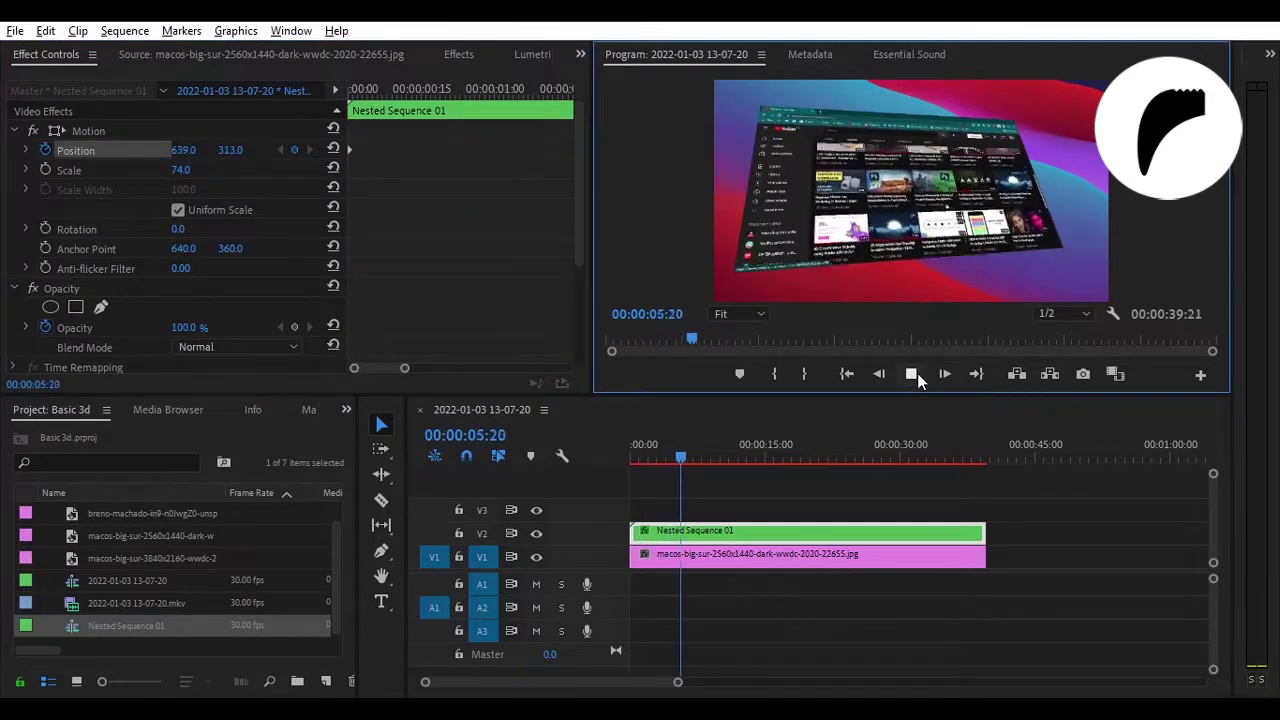
{"action": "left_click", "coordinate": [529, 285]}
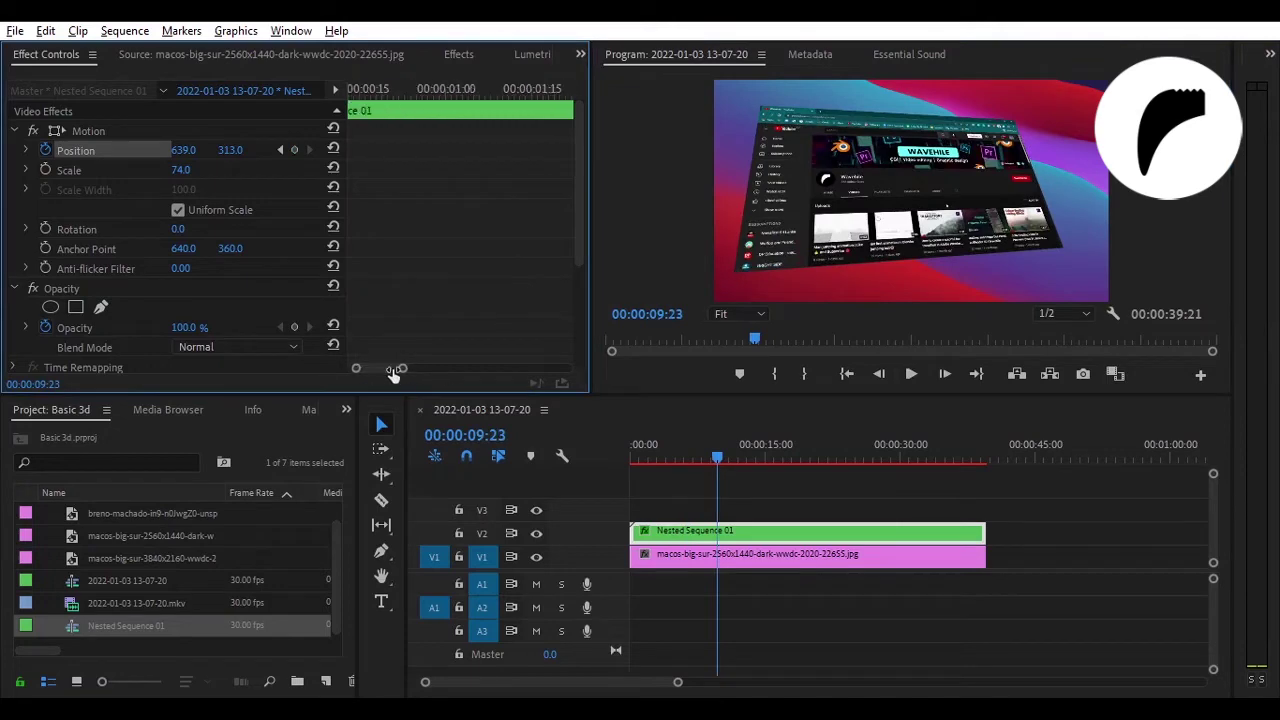
{"action": "left_click_drag", "start_coordinate": [404, 368], "coordinate": [490, 368]}
{"action": "scroll", "coordinate": [424, 234], "scroll_direction": "down", "scroll_amount": 4}
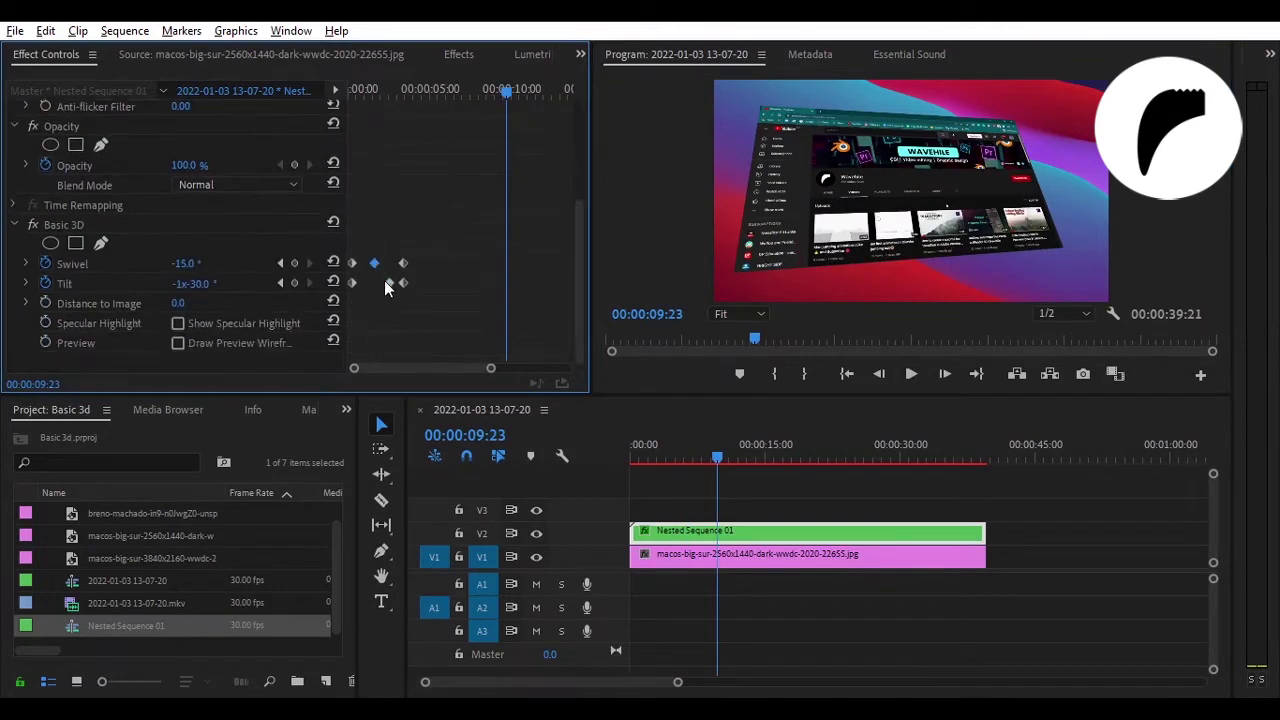
Step: Replay the animation from the start, stopping at 00:00:09:02
{"action": "left_click", "coordinate": [615, 448]}
{"action": "key", "text": "Home"}
{"action": "key", "text": "space"}
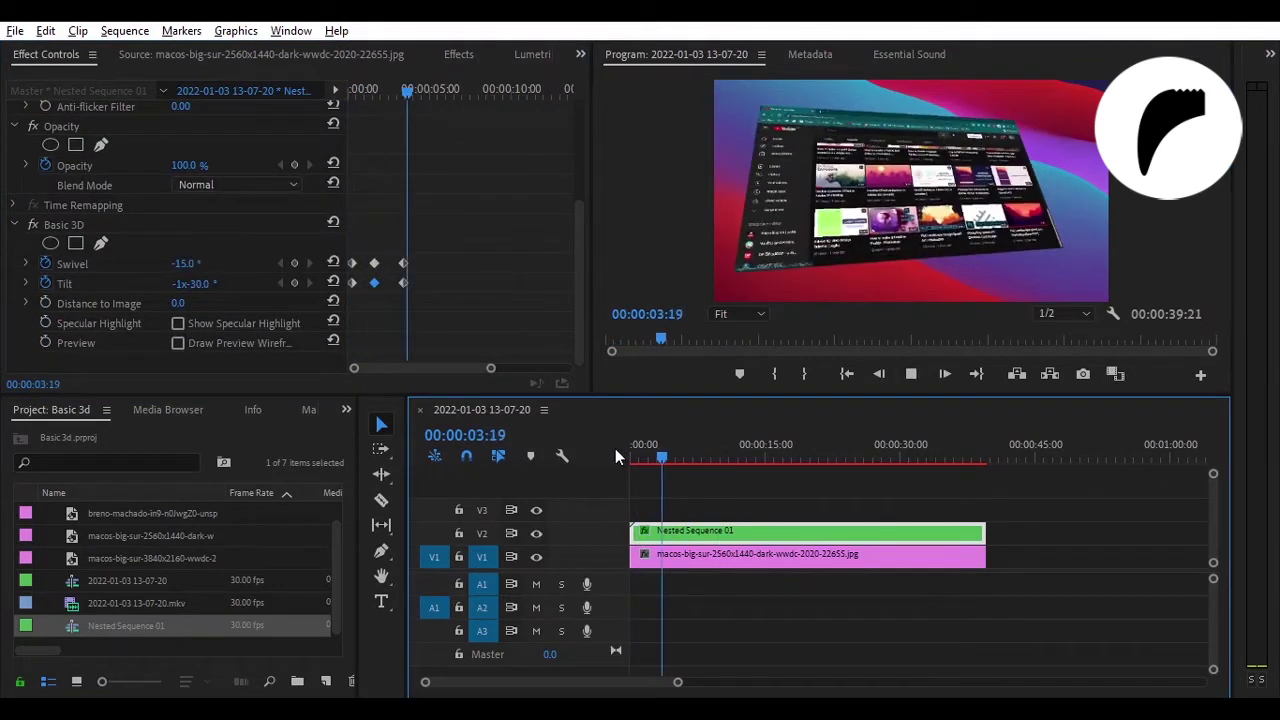
{"action": "left_click", "coordinate": [545, 330]}
{"action": "scroll", "coordinate": [545, 330], "scroll_direction": "up", "scroll_amount": 4}
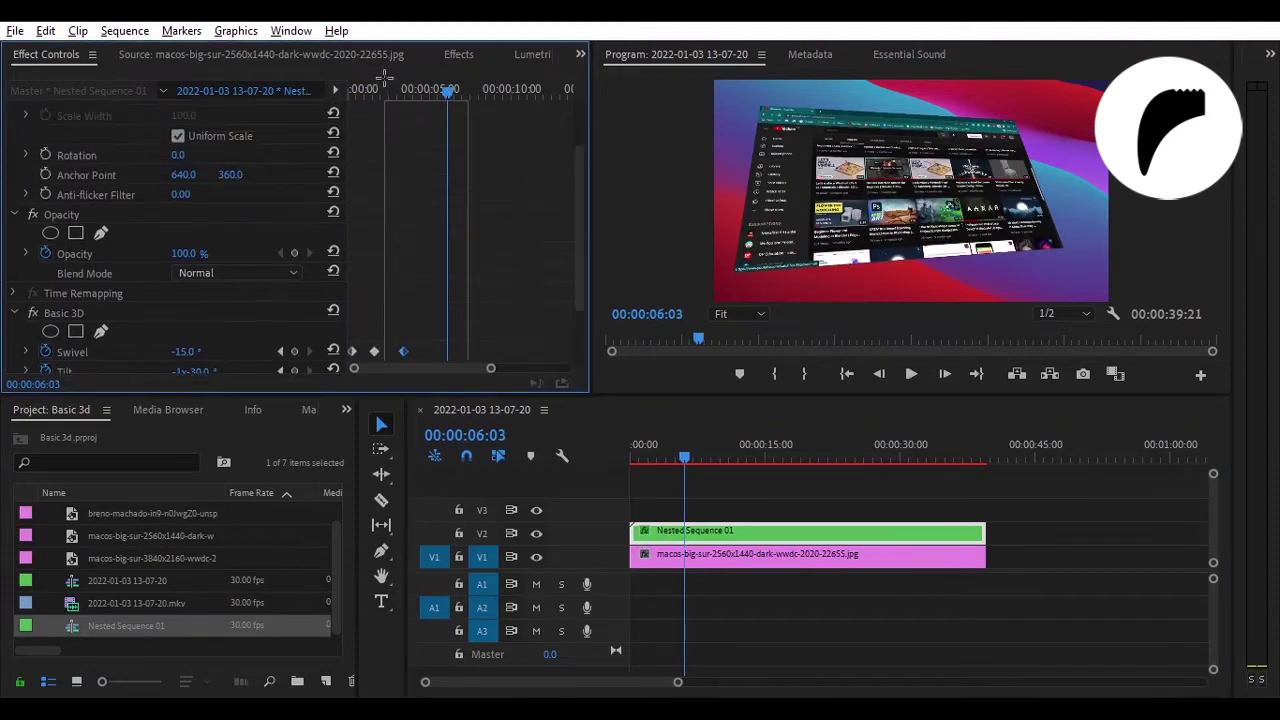
{"action": "scroll", "coordinate": [467, 231], "scroll_direction": "down", "scroll_amount": 4}
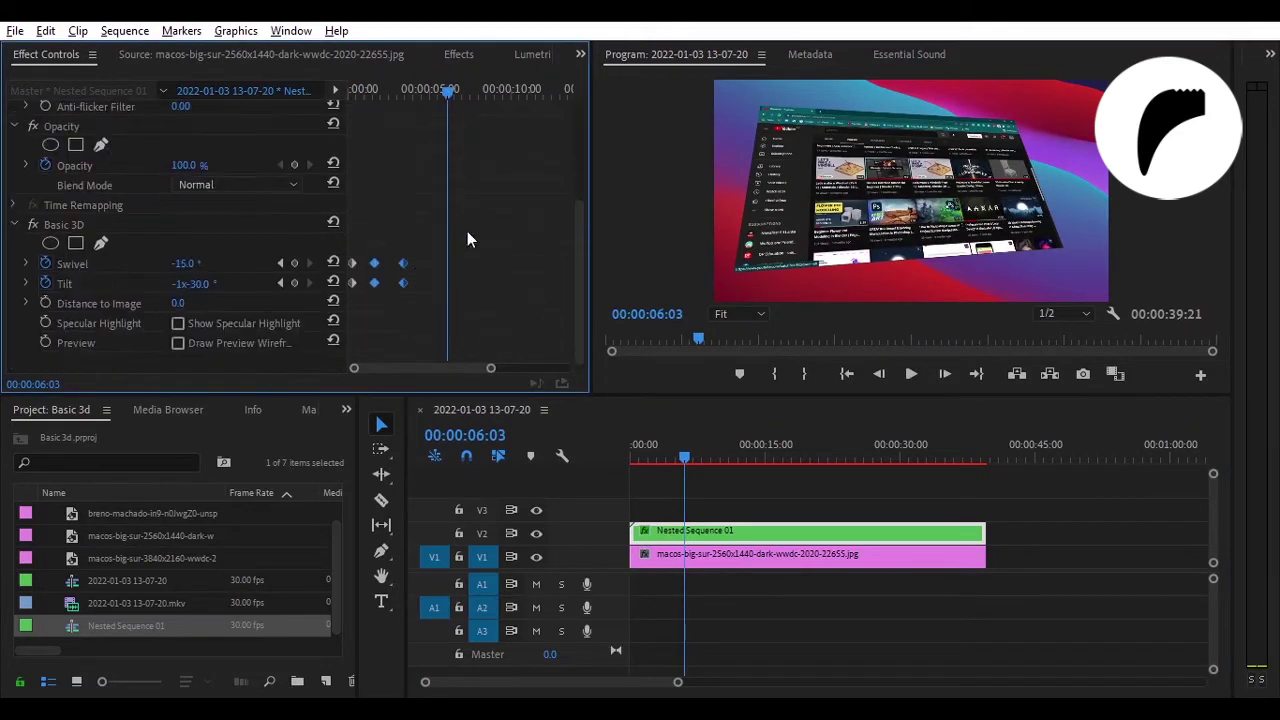
{"action": "left_click", "coordinate": [688, 444]}
{"action": "key", "text": "Home"}
{"action": "key", "text": "space"}
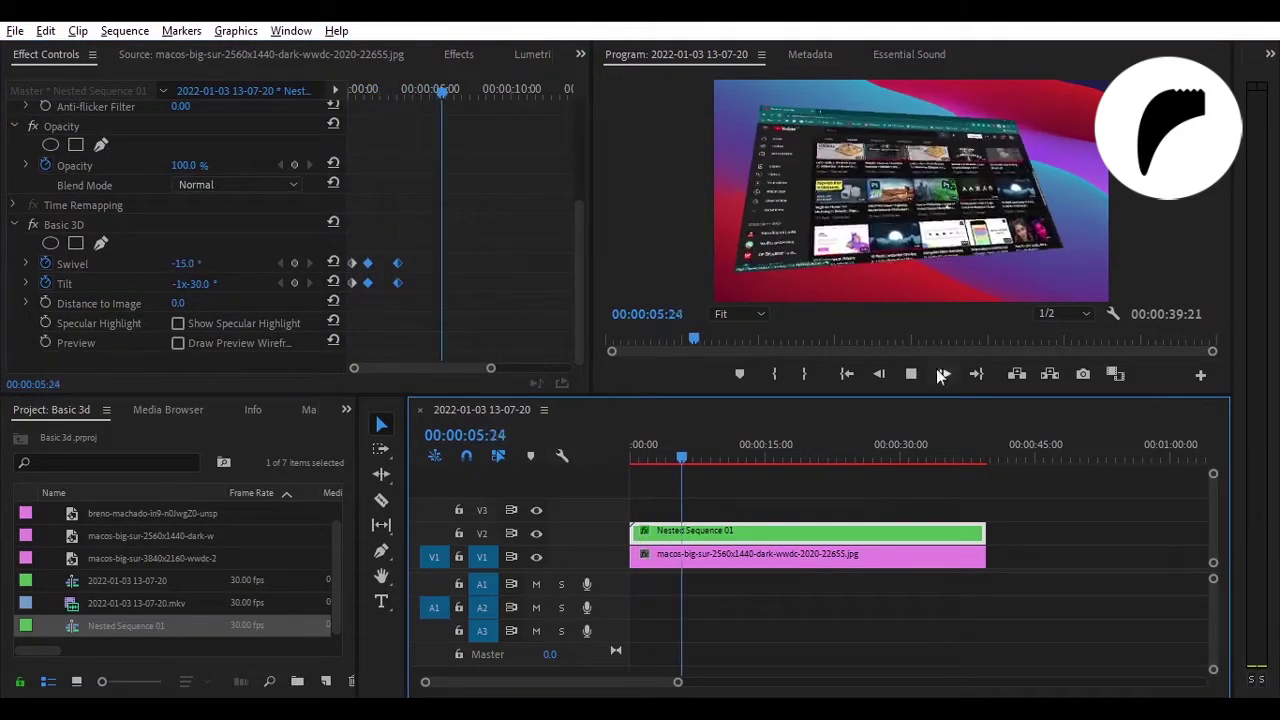
{"action": "left_click", "coordinate": [927, 377]}
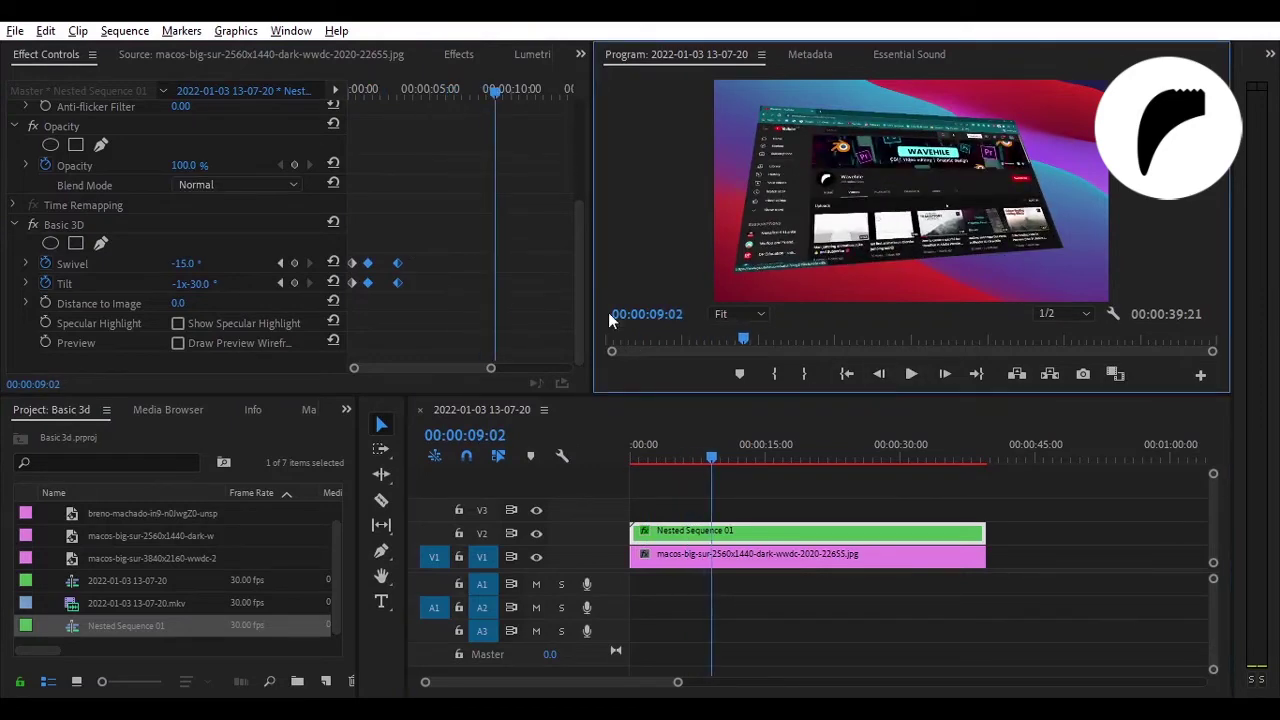
Step: At 00:00:09:02, swivel the screen to 27° and keyframe Position at 639, 330
{"action": "left_click", "coordinate": [570, 304]}
{"action": "left_click_drag", "start_coordinate": [186, 265], "coordinate": [231, 265]}
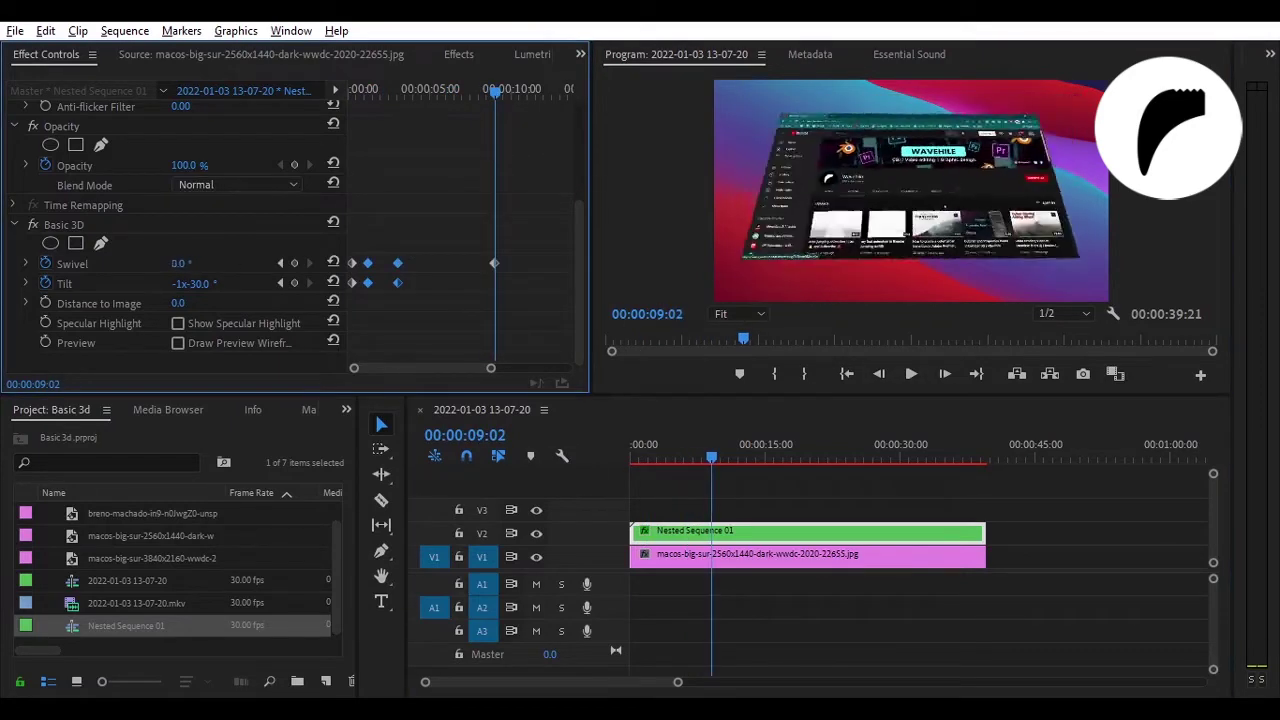
{"action": "scroll", "coordinate": [210, 200], "scroll_direction": "up", "scroll_amount": 4}
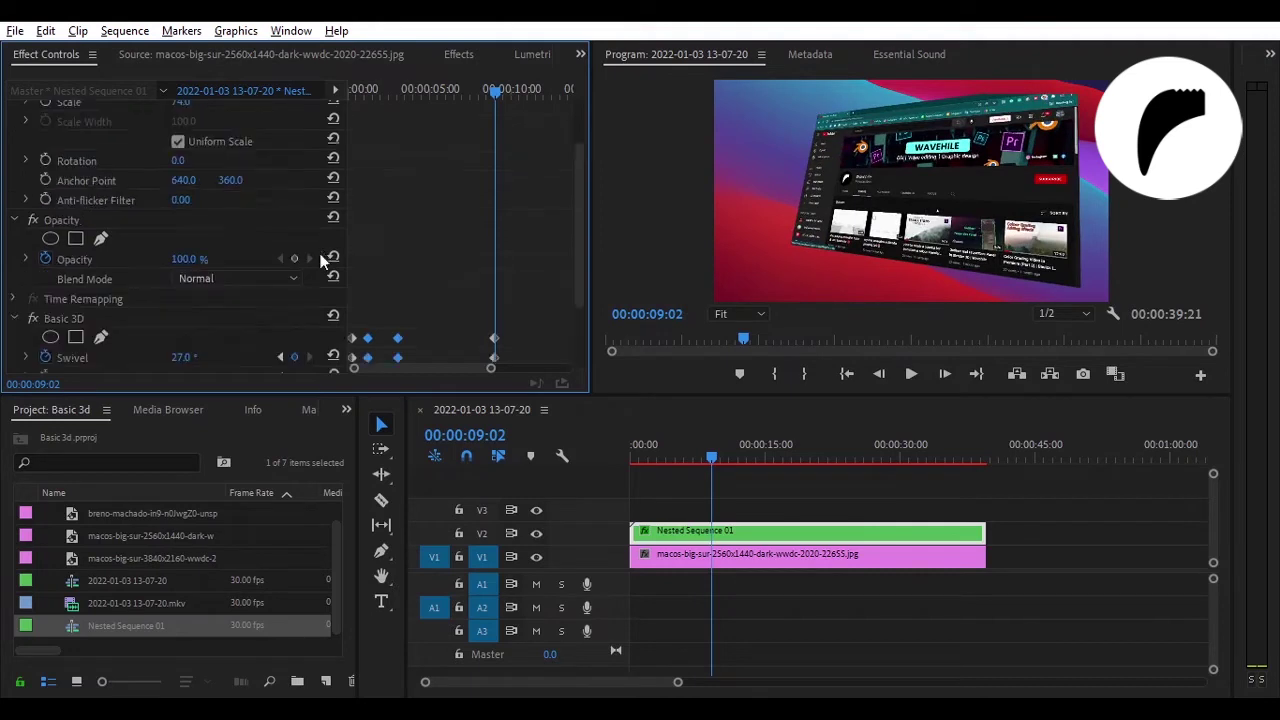
{"action": "left_click_drag", "start_coordinate": [230, 119], "coordinate": [239, 114]}
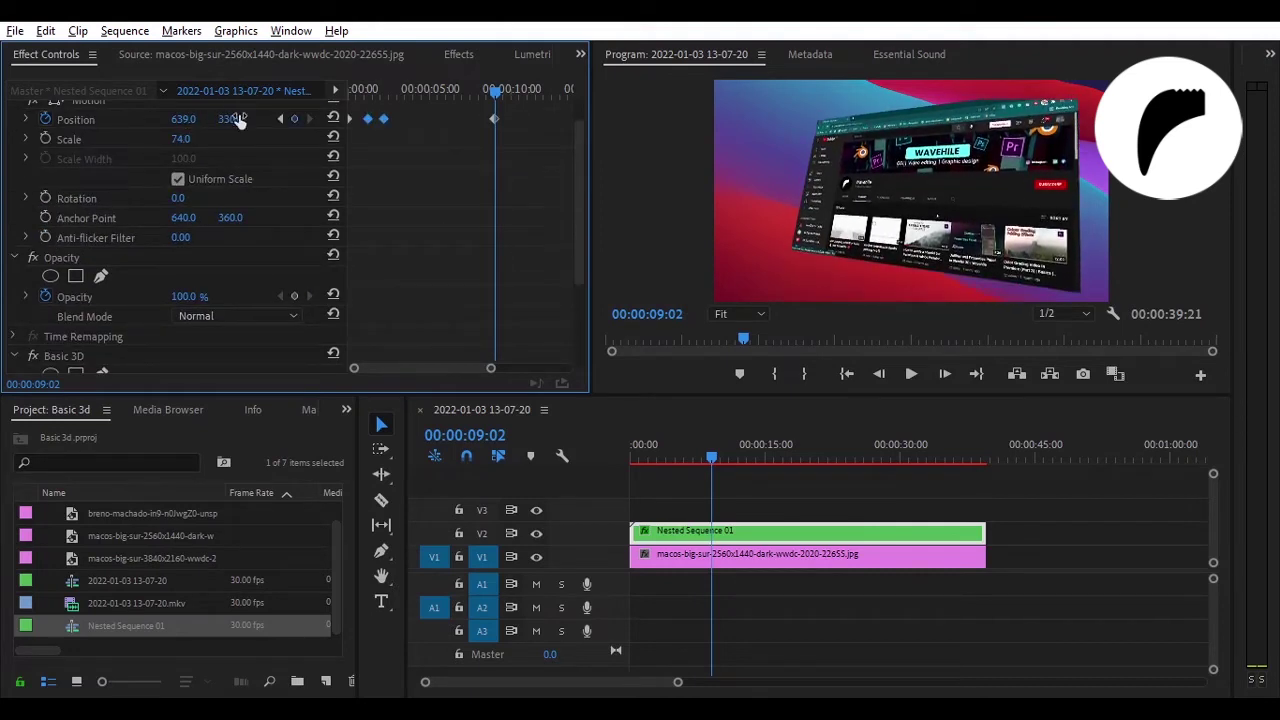
Step: At about 00:00:21:17, flatten the screen's tilt almost level
{"action": "left_click_drag", "start_coordinate": [717, 456], "coordinate": [927, 458]}
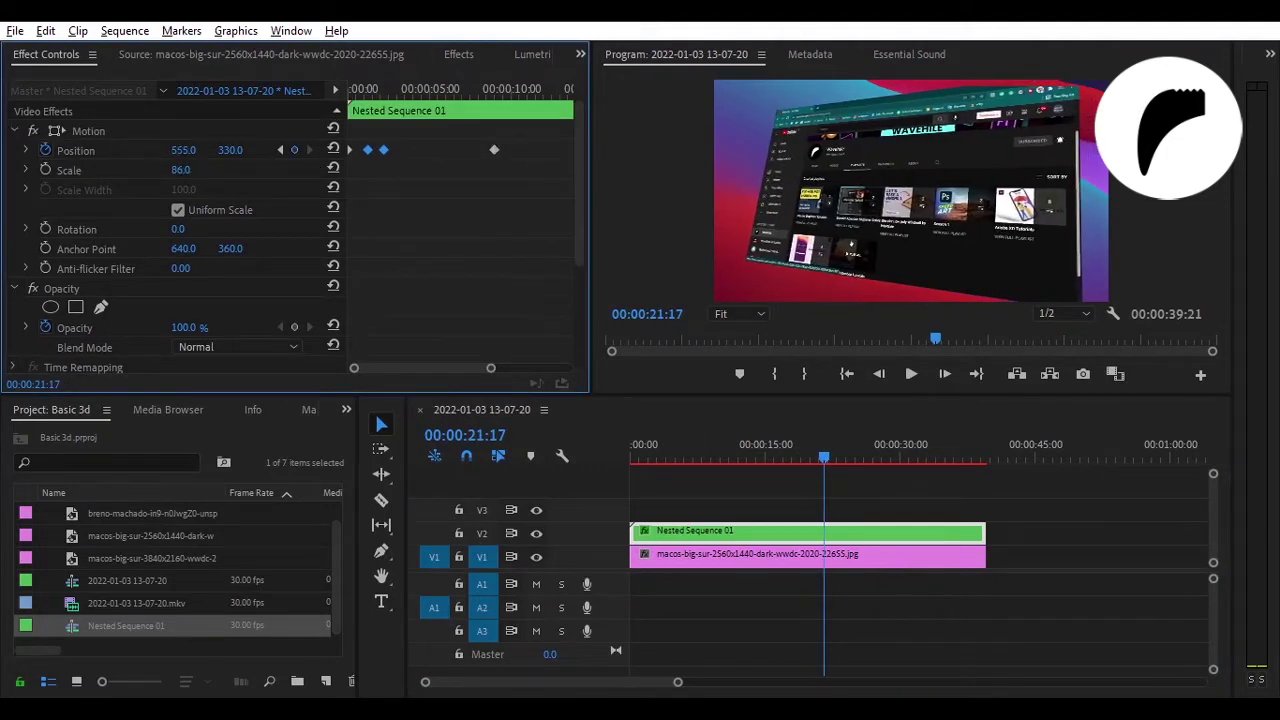
{"action": "scroll", "coordinate": [205, 302], "scroll_direction": "down", "scroll_amount": 4}
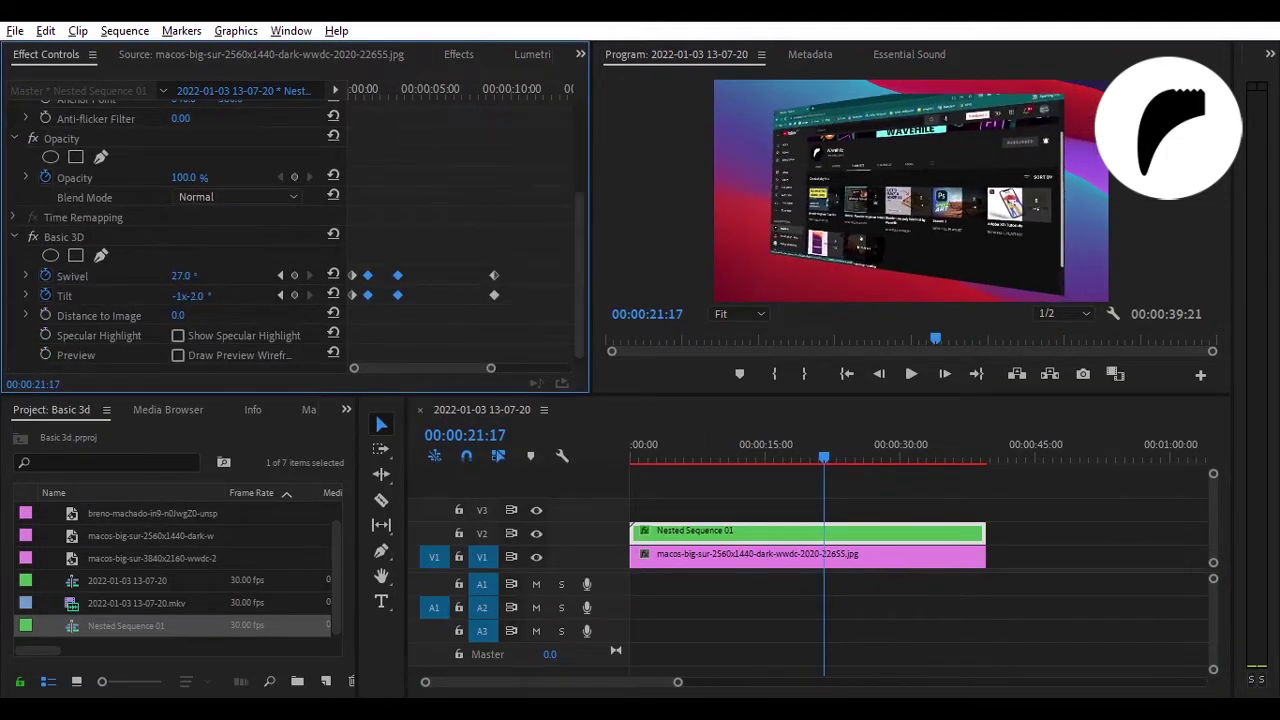
{"action": "left_click_drag", "start_coordinate": [181, 275], "coordinate": [215, 295]}
Step: Play the full animation in a maximized Program Monitor at Full resolution, then restore the panels
{"action": "left_click", "coordinate": [563, 455]}
{"action": "key", "text": "Home"}
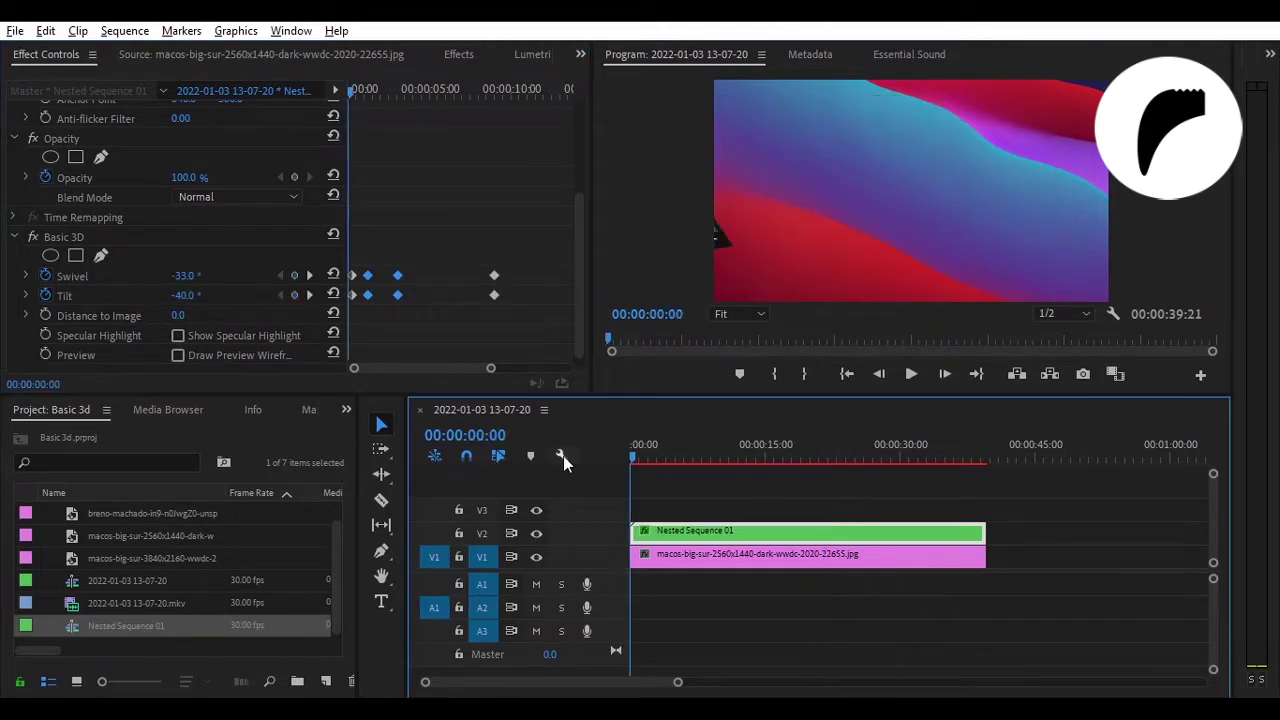
{"action": "key", "text": "space"}
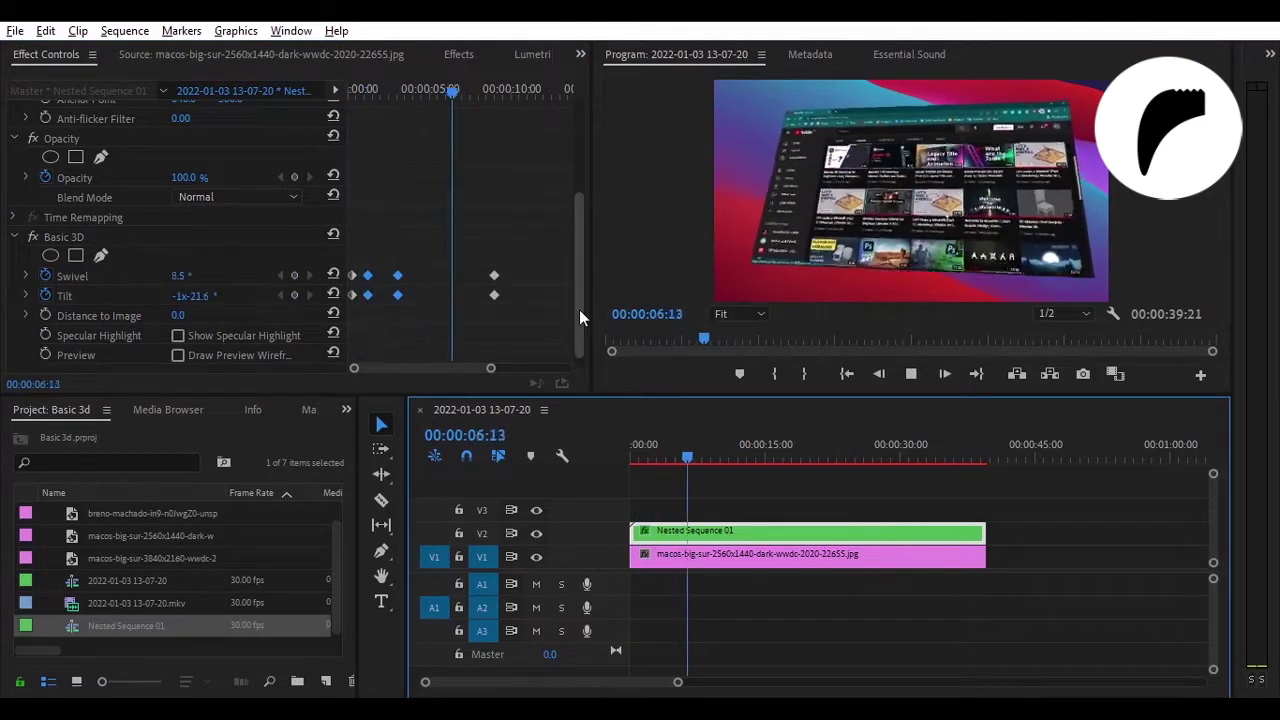
{"action": "key", "text": "grave"}
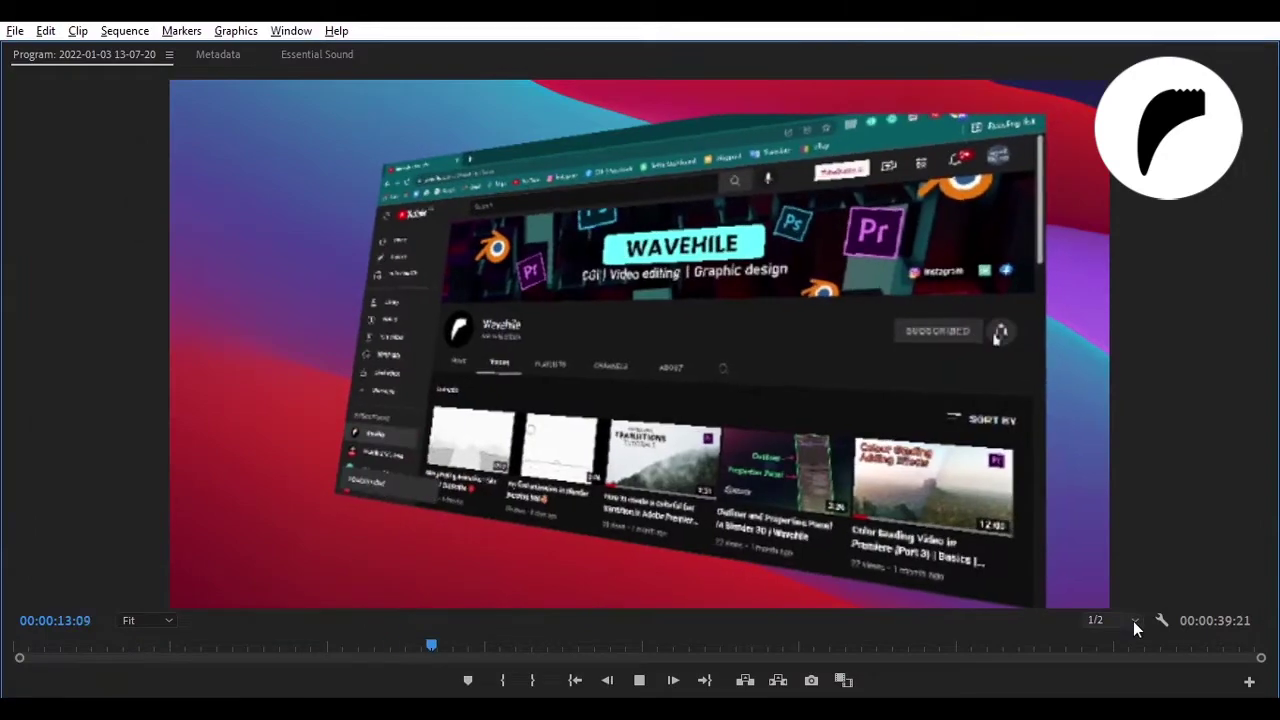
{"action": "left_click", "coordinate": [1133, 621]}
{"action": "left_click", "coordinate": [1112, 519]}
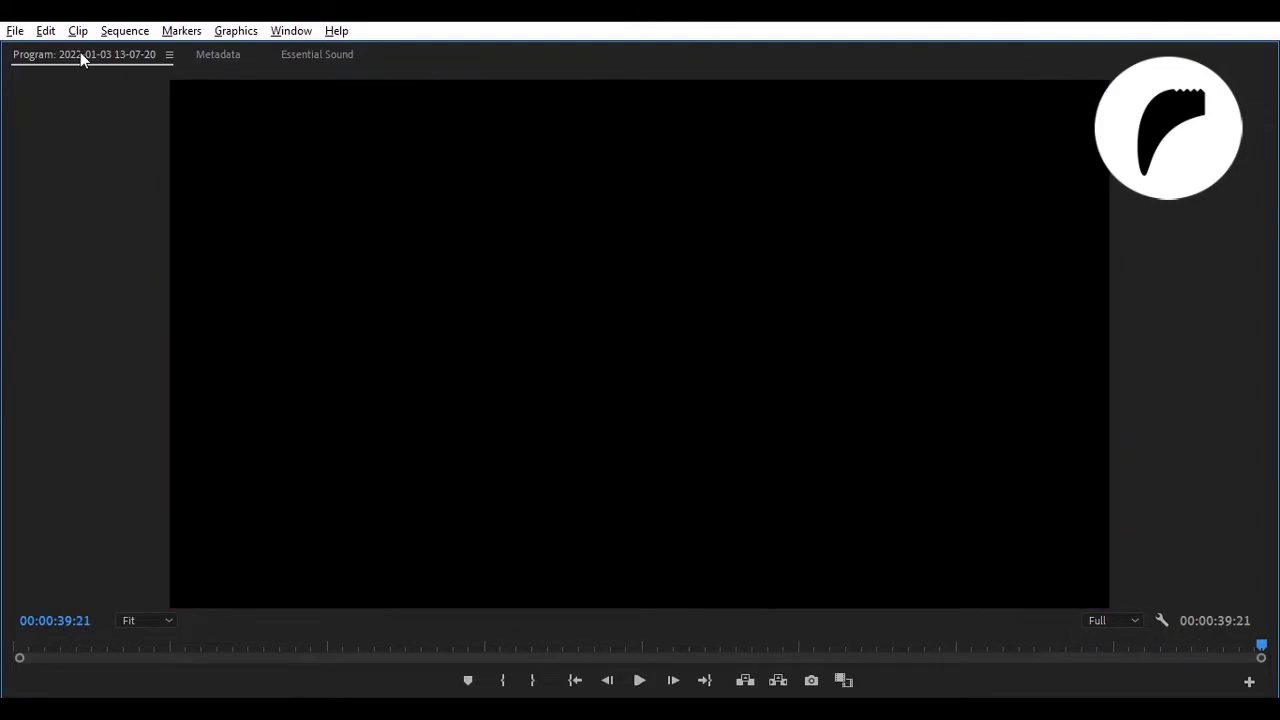
{"action": "double_click", "coordinate": [80, 52]}
{"action": "key", "text": "Up"}
Step: Trim the macOS wallpaper clip so it ends at the playhead
{"action": "key", "text": "Delete"}
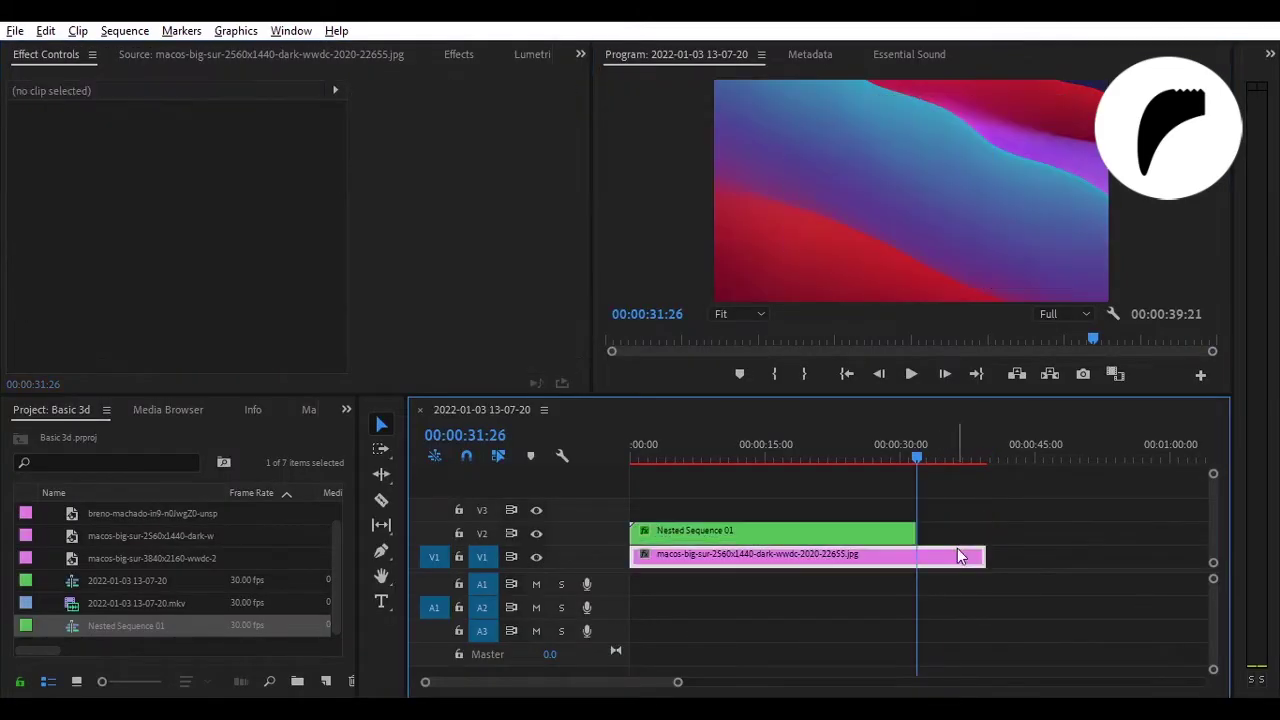
{"action": "left_click", "coordinate": [957, 550]}
{"action": "key", "text": "w"}
{"action": "left_click_drag", "start_coordinate": [838, 456], "coordinate": [849, 456]}
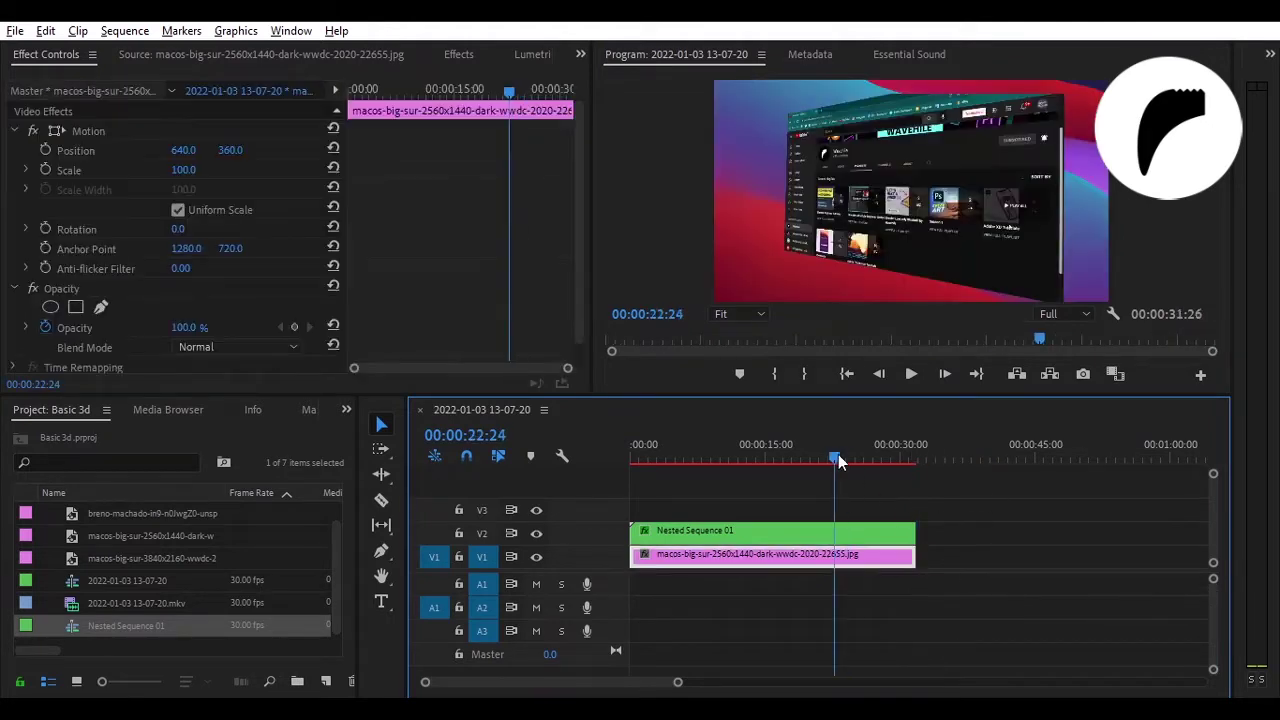
Step: Try tilting the nested screen back to -1x-45° near 30 seconds, then undo it
{"action": "left_click", "coordinate": [690, 530]}
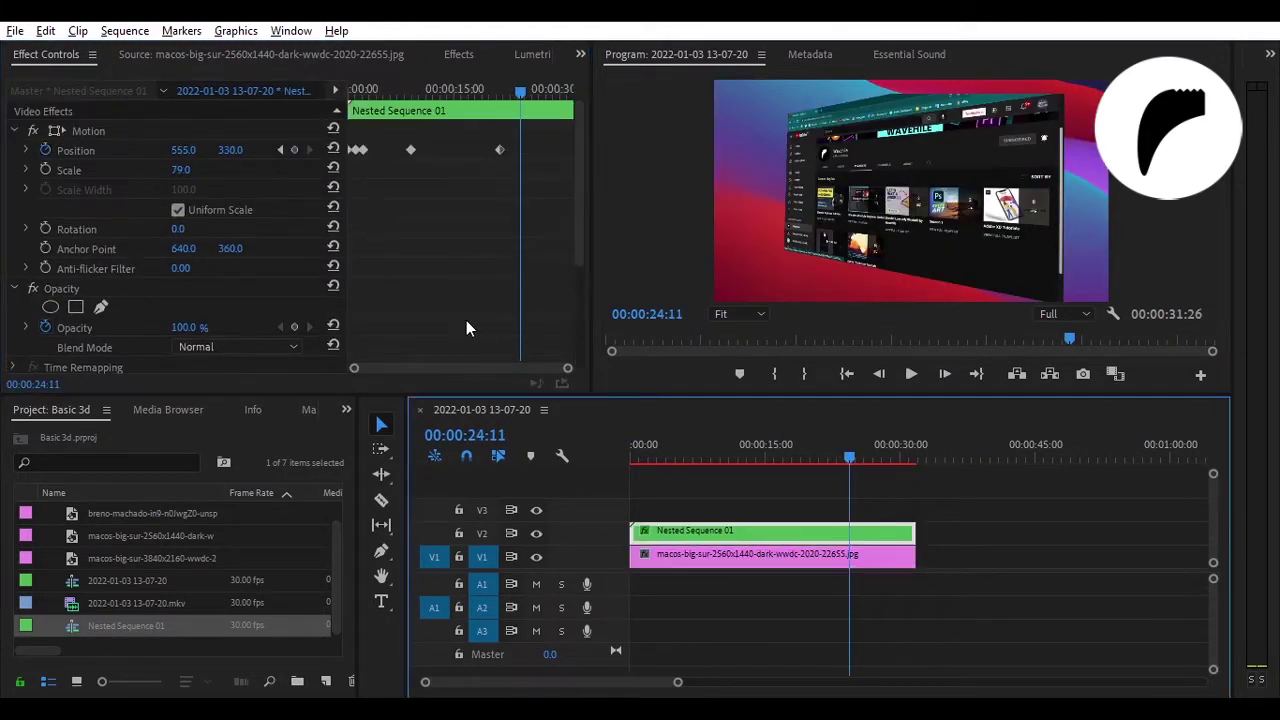
{"action": "scroll", "coordinate": [466, 320], "scroll_direction": "down", "scroll_amount": 2}
{"action": "scroll", "coordinate": [454, 302], "scroll_direction": "down", "scroll_amount": 2}
{"action": "left_click", "coordinate": [889, 458]}
{"action": "left_click_drag", "start_coordinate": [889, 458], "coordinate": [826, 458]}
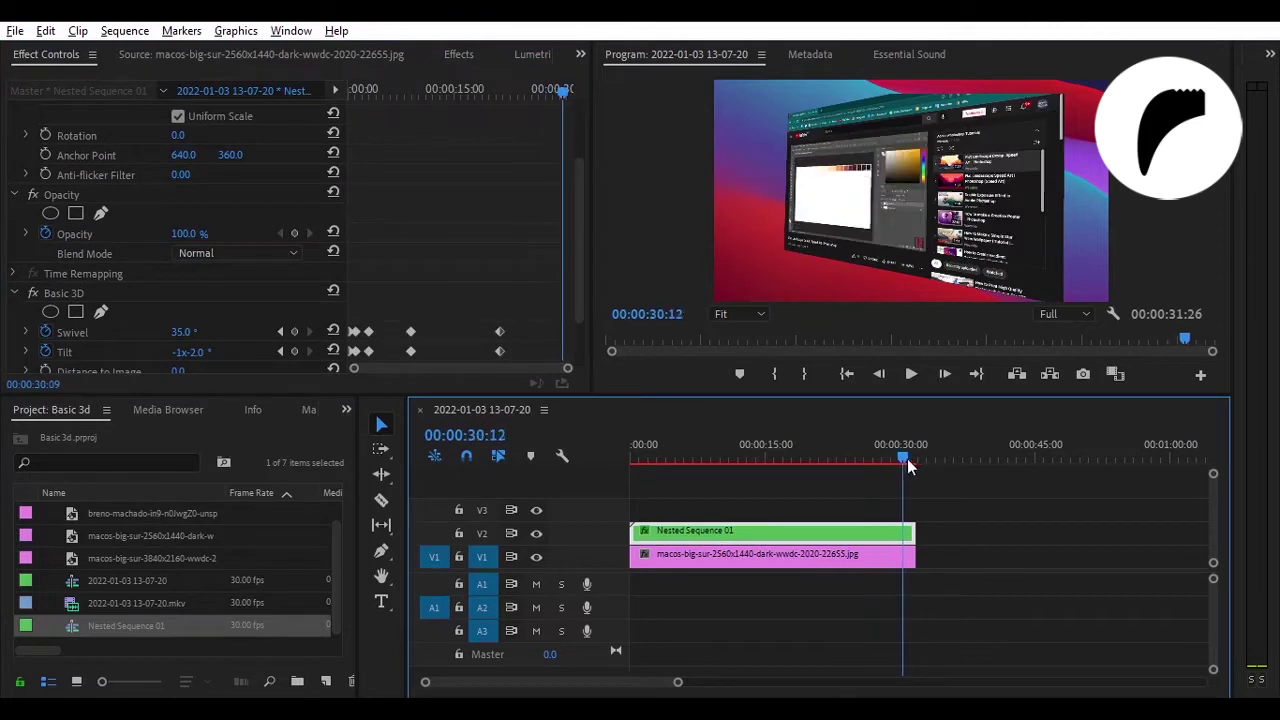
{"action": "scroll", "coordinate": [190, 270], "scroll_direction": "down", "scroll_amount": 2}
{"action": "left_click_drag", "start_coordinate": [190, 268], "coordinate": [150, 284]}
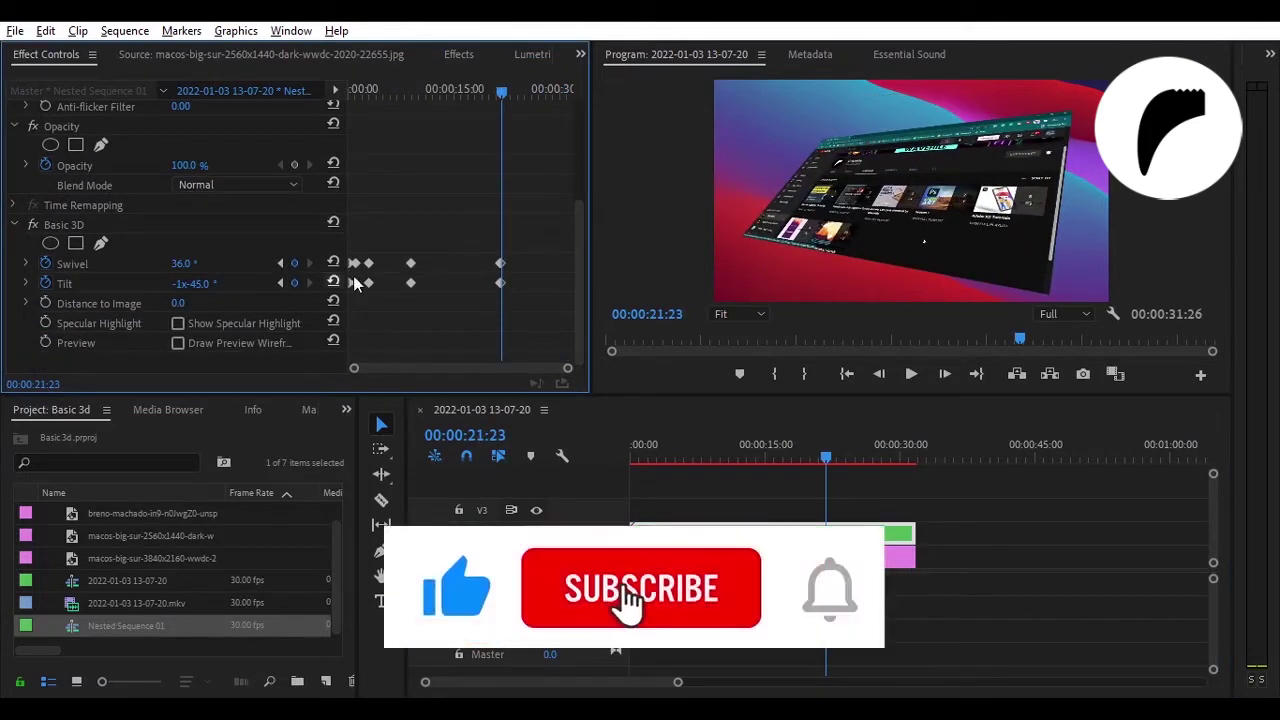
{"action": "key", "text": "ctrl+z"}
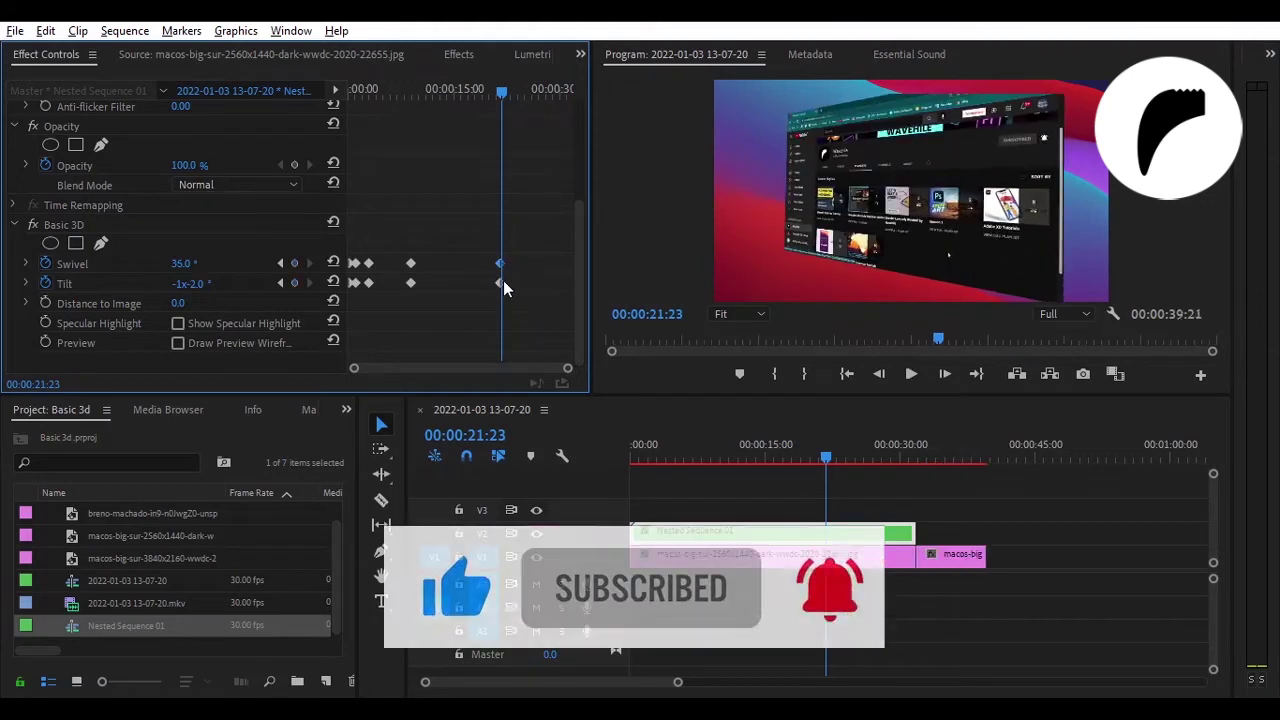
{"action": "key", "text": "ctrl+z"}
Step: Preview the nested clip's keyframed animation from about 22 seconds
{"action": "left_click", "coordinate": [804, 444]}
{"action": "key", "text": "space"}
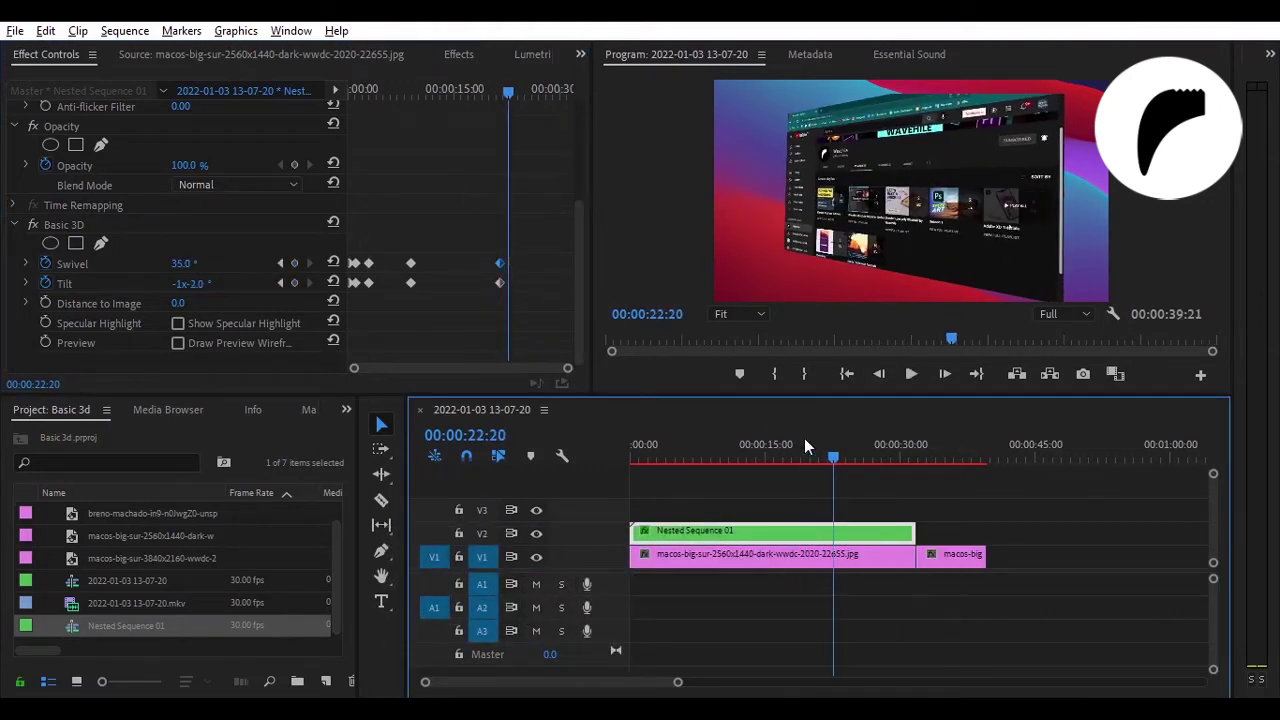
{"action": "left_click_drag", "start_coordinate": [483, 90], "coordinate": [490, 90]}
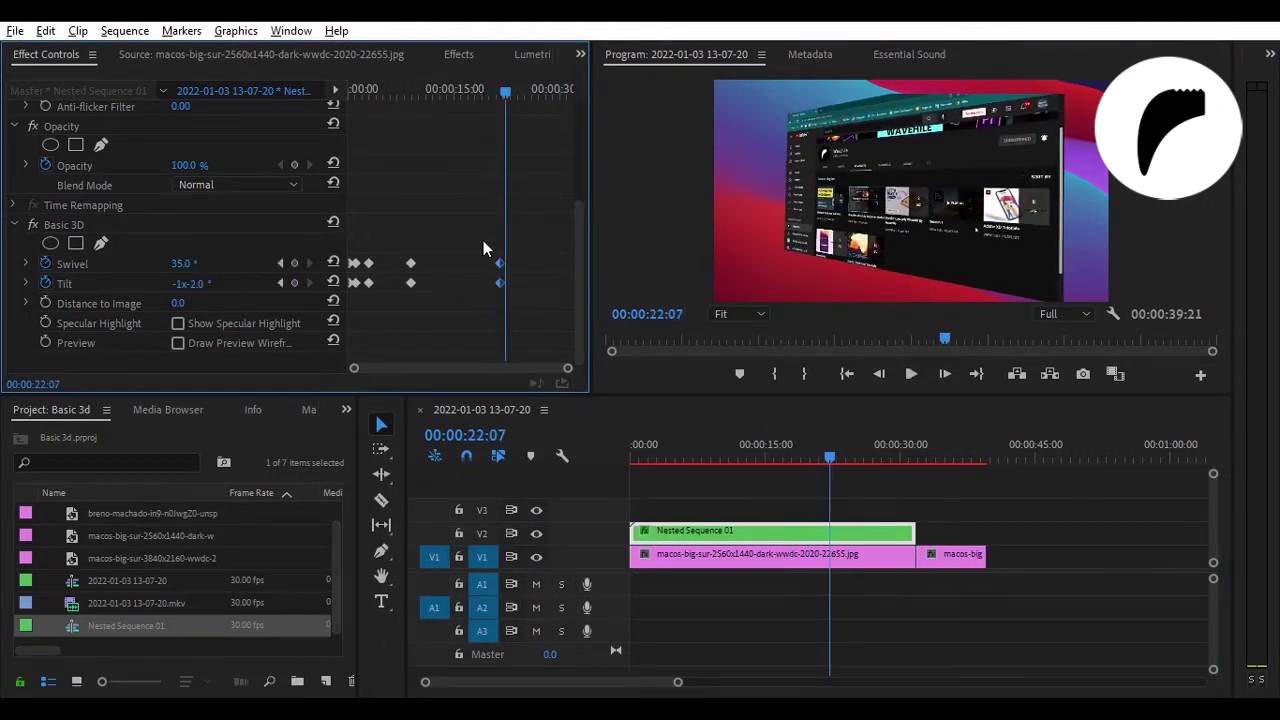
{"action": "scroll", "coordinate": [483, 240], "scroll_direction": "up", "scroll_amount": 4}
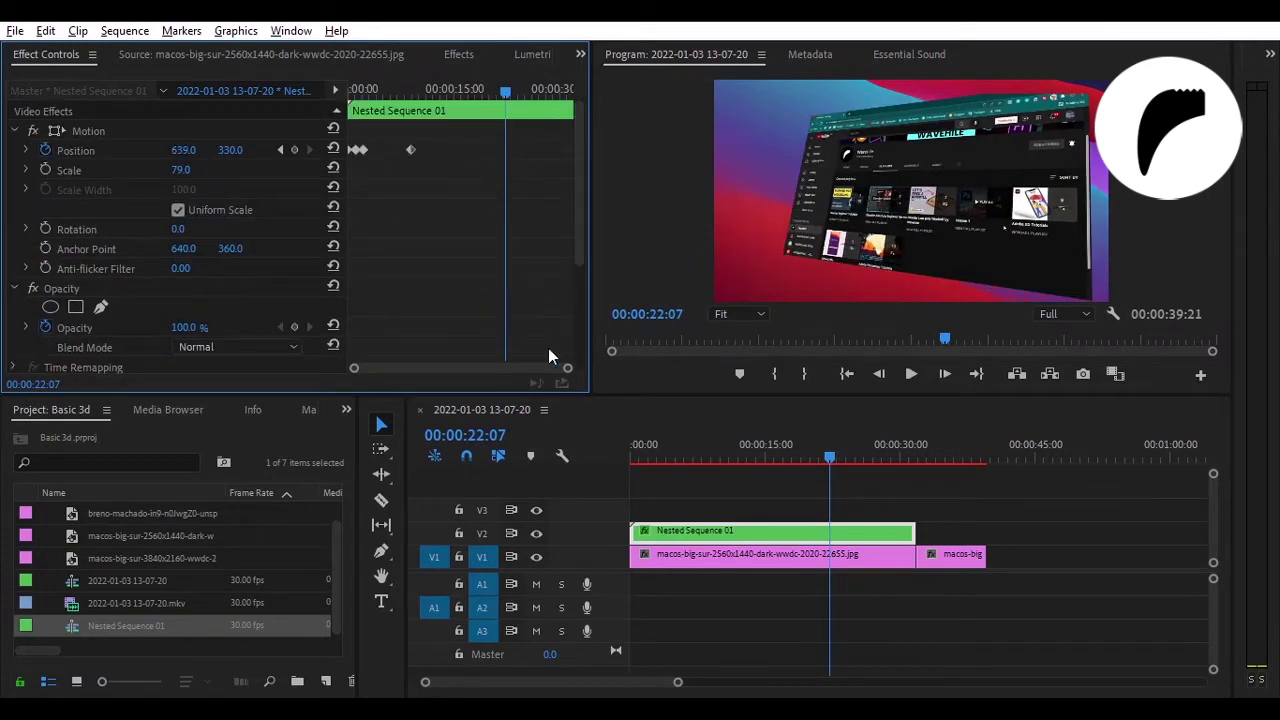
{"action": "scroll", "coordinate": [443, 305], "scroll_direction": "down", "scroll_amount": 5}
Step: Keyframe the nested screen at about 27 seconds to Swivel 25° and Tilt -1x-43°
{"action": "left_click", "coordinate": [878, 458]}
{"action": "left_click_drag", "start_coordinate": [878, 458], "coordinate": [880, 458]}
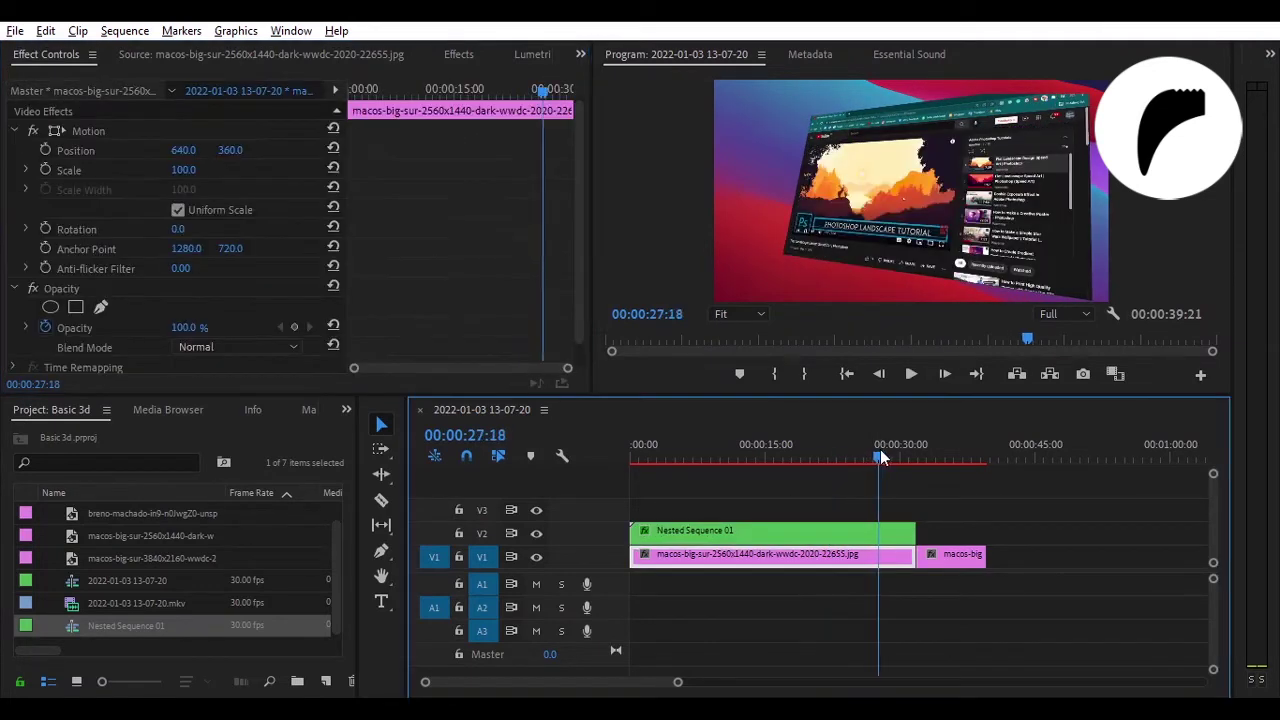
{"action": "scroll", "coordinate": [64, 339], "scroll_direction": "down", "scroll_amount": 1}
{"action": "left_click", "coordinate": [709, 531]}
{"action": "scroll", "coordinate": [463, 210], "scroll_direction": "down", "scroll_amount": 3}
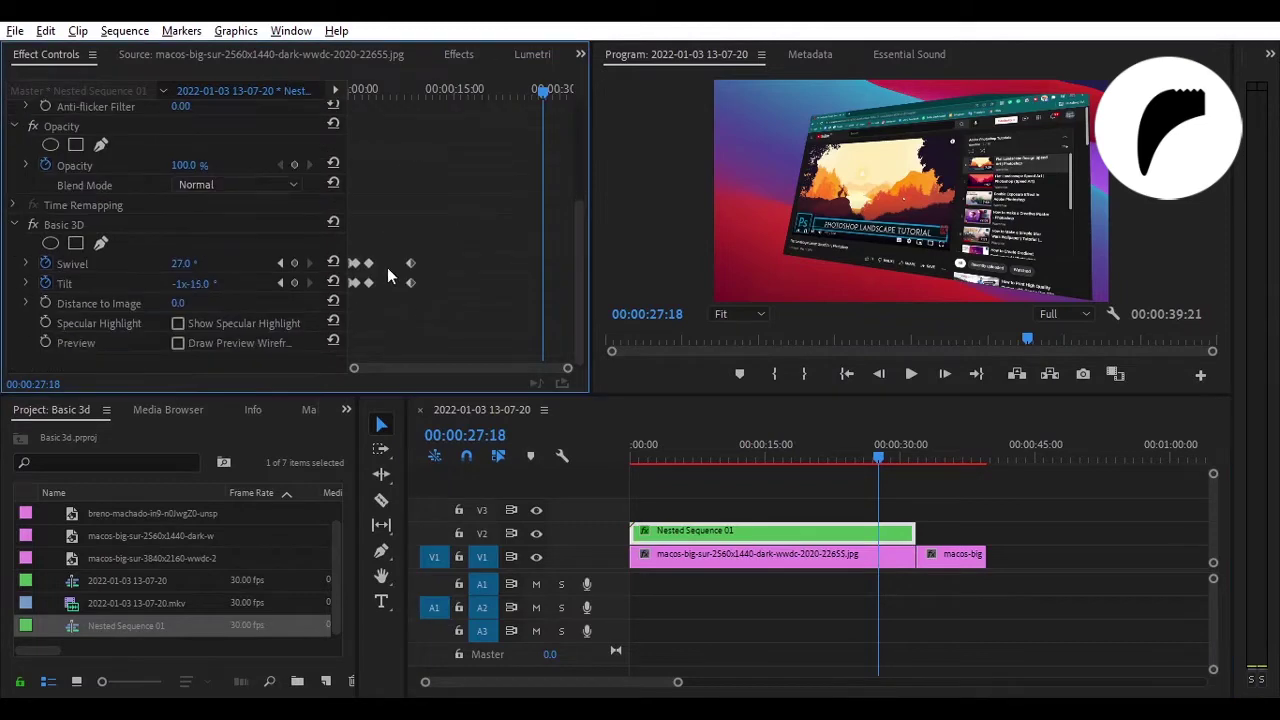
{"action": "left_click_drag", "start_coordinate": [189, 285], "coordinate": [200, 285]}
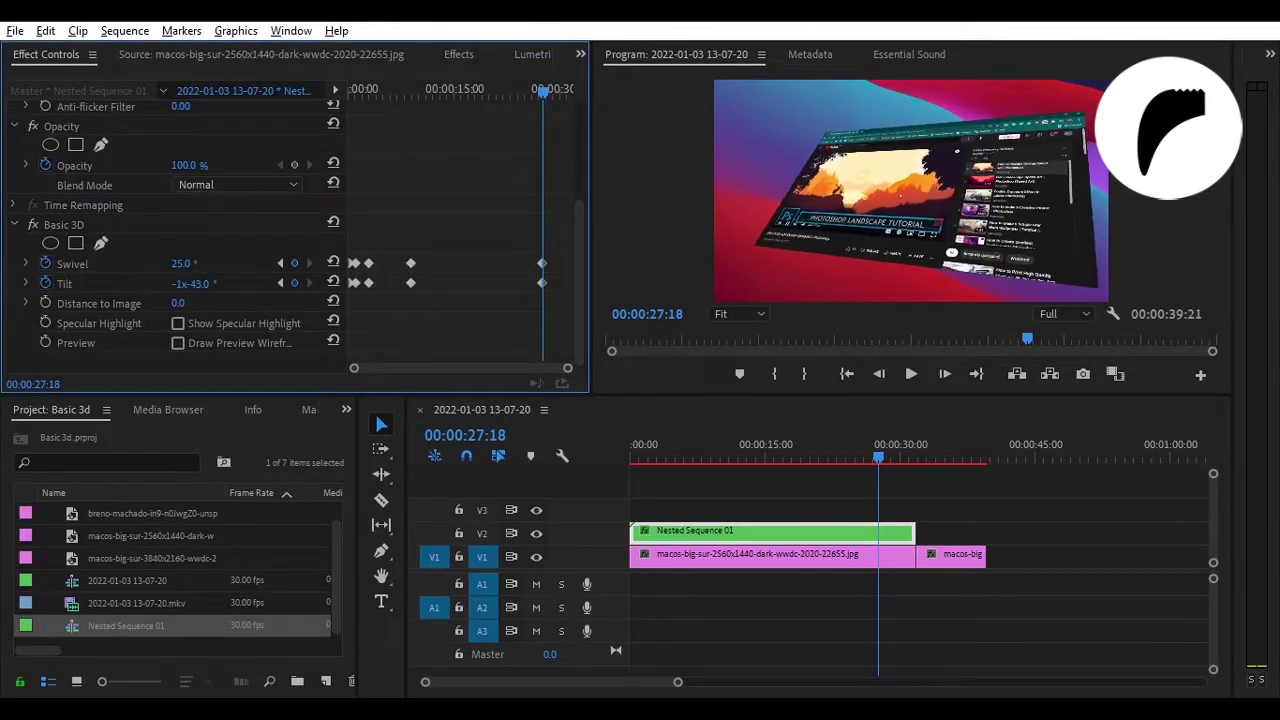
Step: At about 28 seconds, keyframe Position 1700.5, 330.5 so the screen slides right
{"action": "scroll", "coordinate": [440, 212], "scroll_direction": "up", "scroll_amount": 5}
{"action": "left_click", "coordinate": [883, 457]}
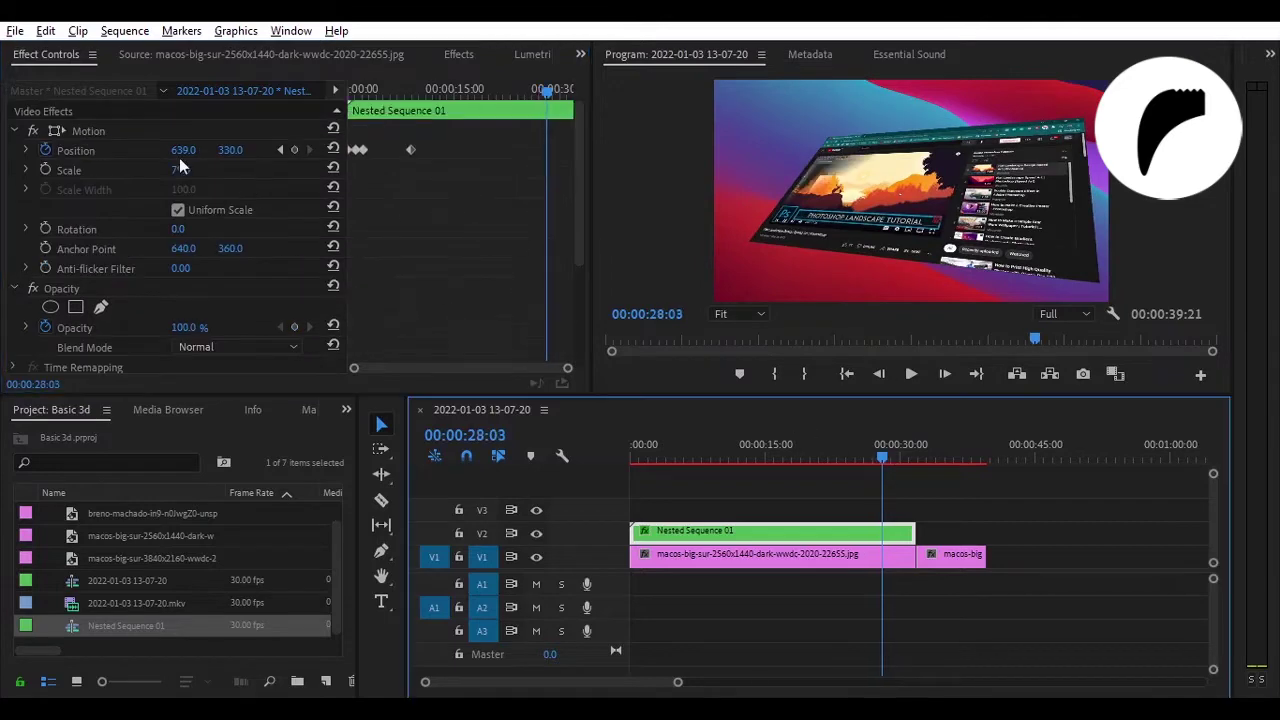
{"action": "left_click_drag", "start_coordinate": [184, 150], "coordinate": [300, 150]}
{"action": "left_click_drag", "start_coordinate": [892, 456], "coordinate": [695, 441]}
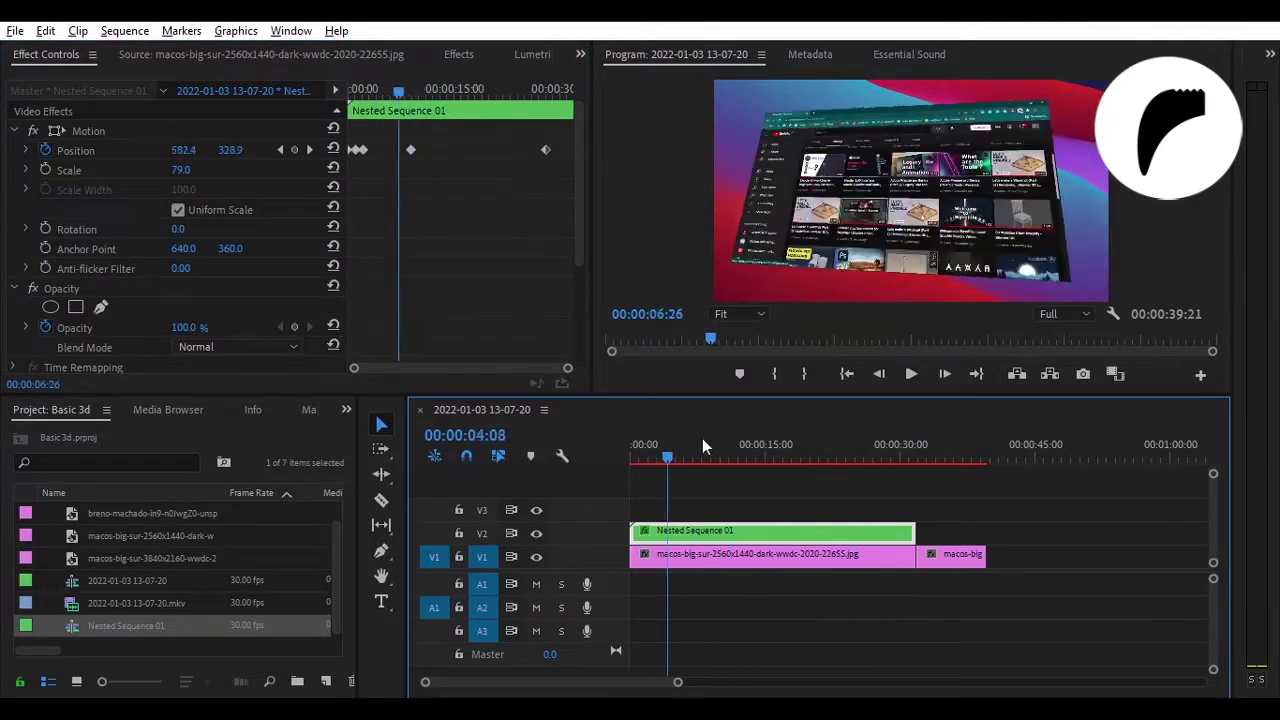
Step: Move the middle Position keyframe toward the last one and replay the faster slide-out
{"action": "left_click_drag", "start_coordinate": [695, 439], "coordinate": [729, 442]}
{"action": "left_click_drag", "start_coordinate": [411, 150], "coordinate": [528, 150]}
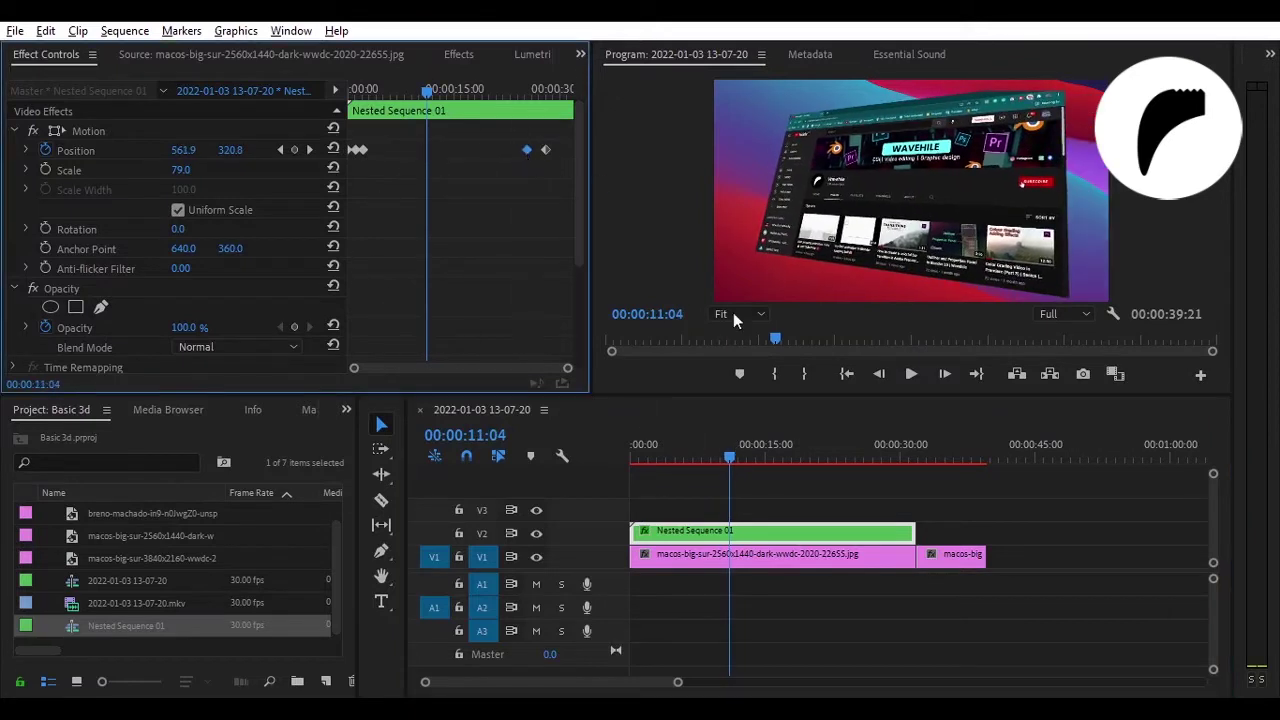
{"action": "left_click", "coordinate": [918, 378]}
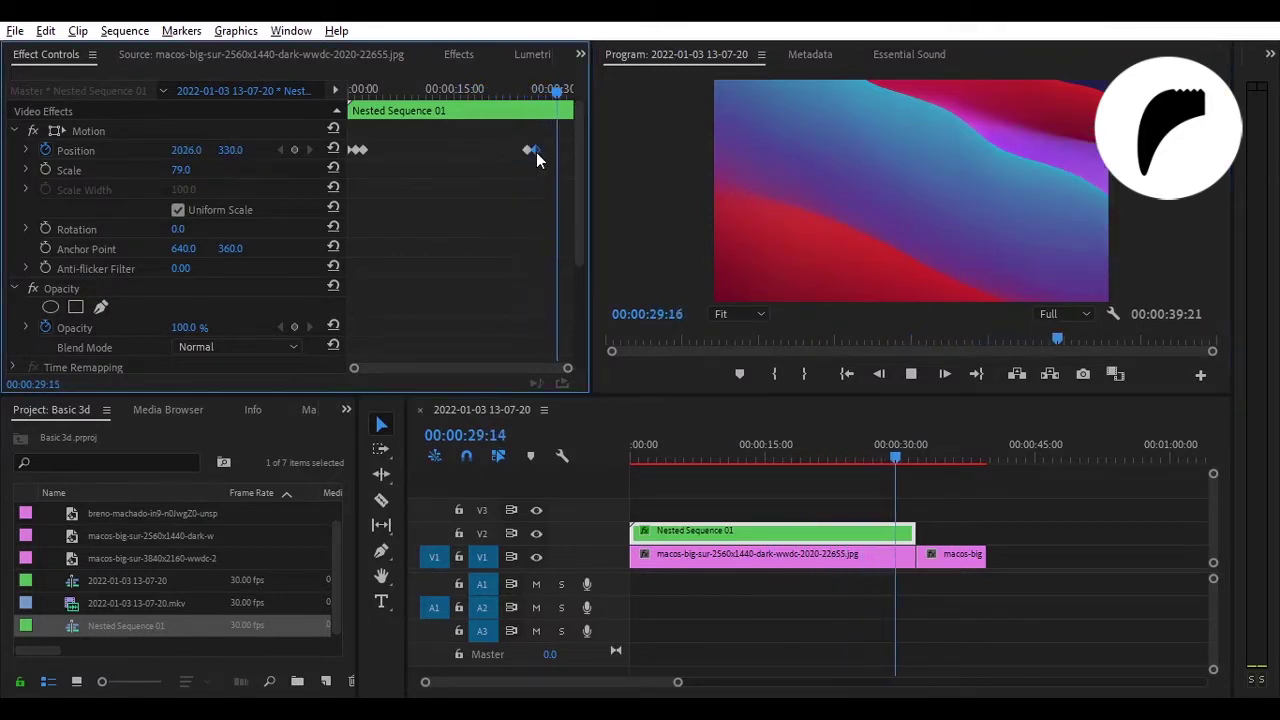
{"action": "left_click", "coordinate": [519, 90]}
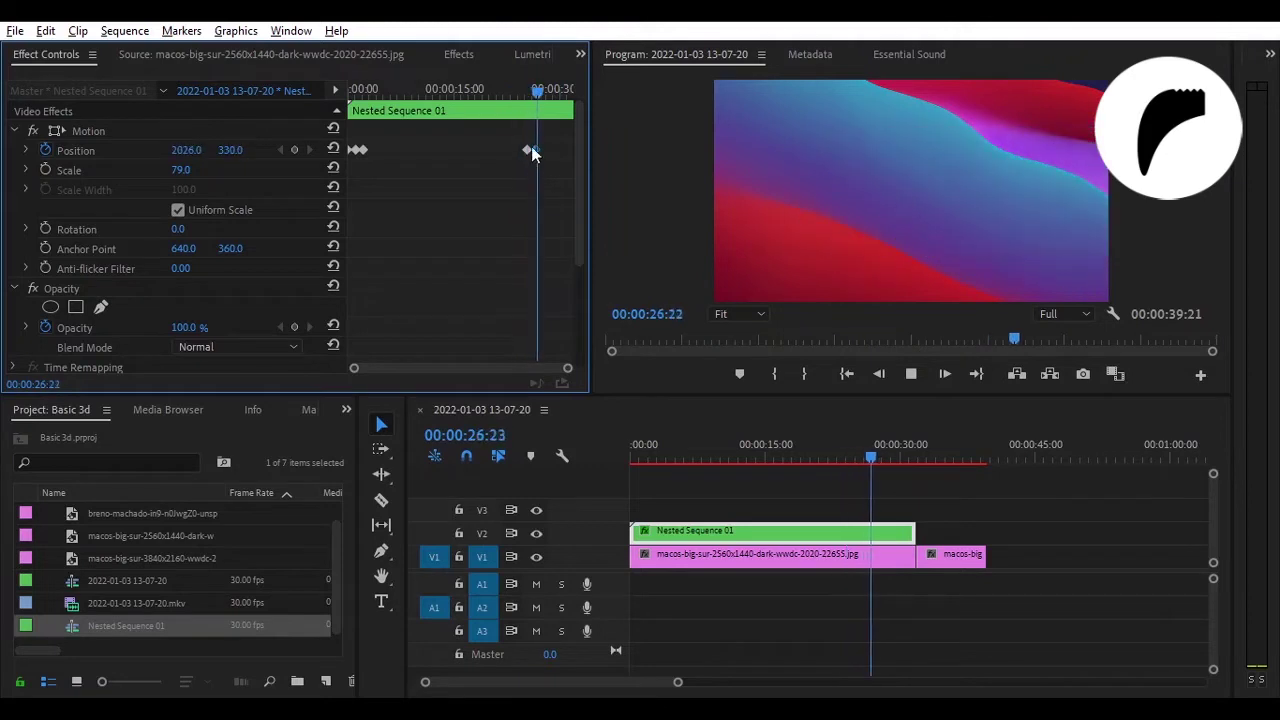
{"action": "left_click", "coordinate": [522, 88]}
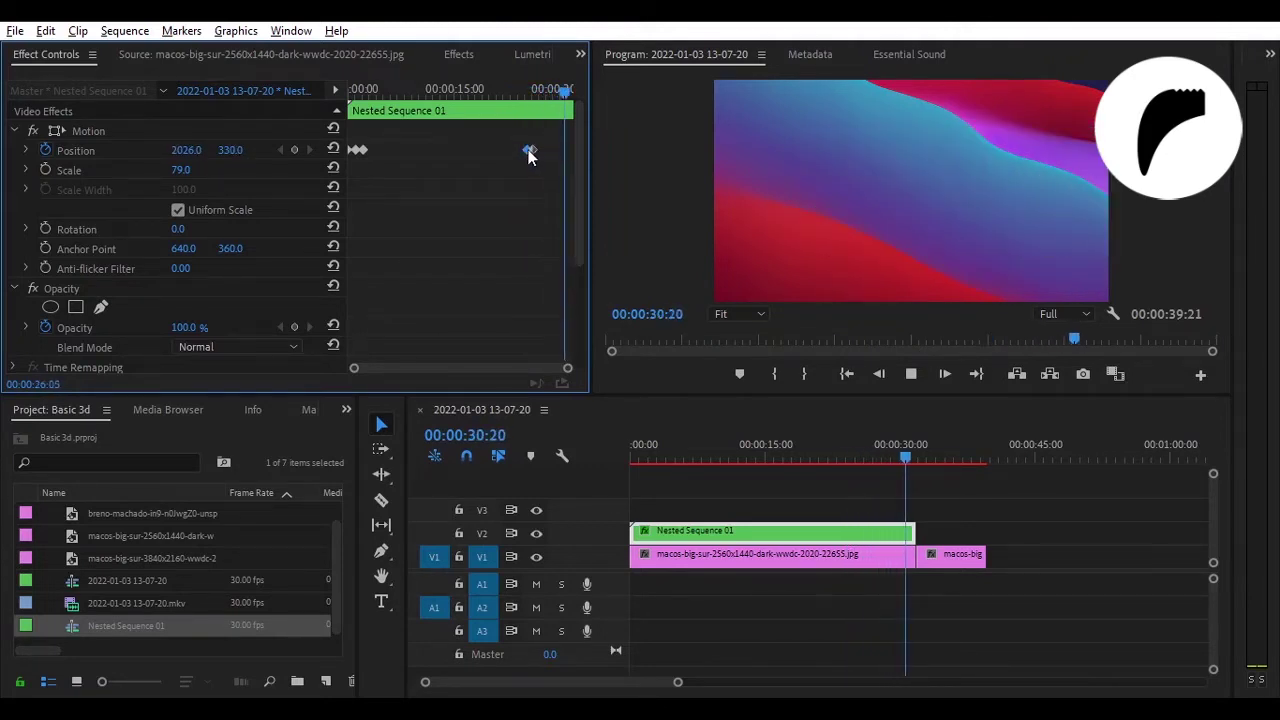
Step: Tighten the exit keyframes for a quicker slide and preview from about 26 seconds
{"action": "left_click_drag", "start_coordinate": [567, 368], "coordinate": [518, 364]}
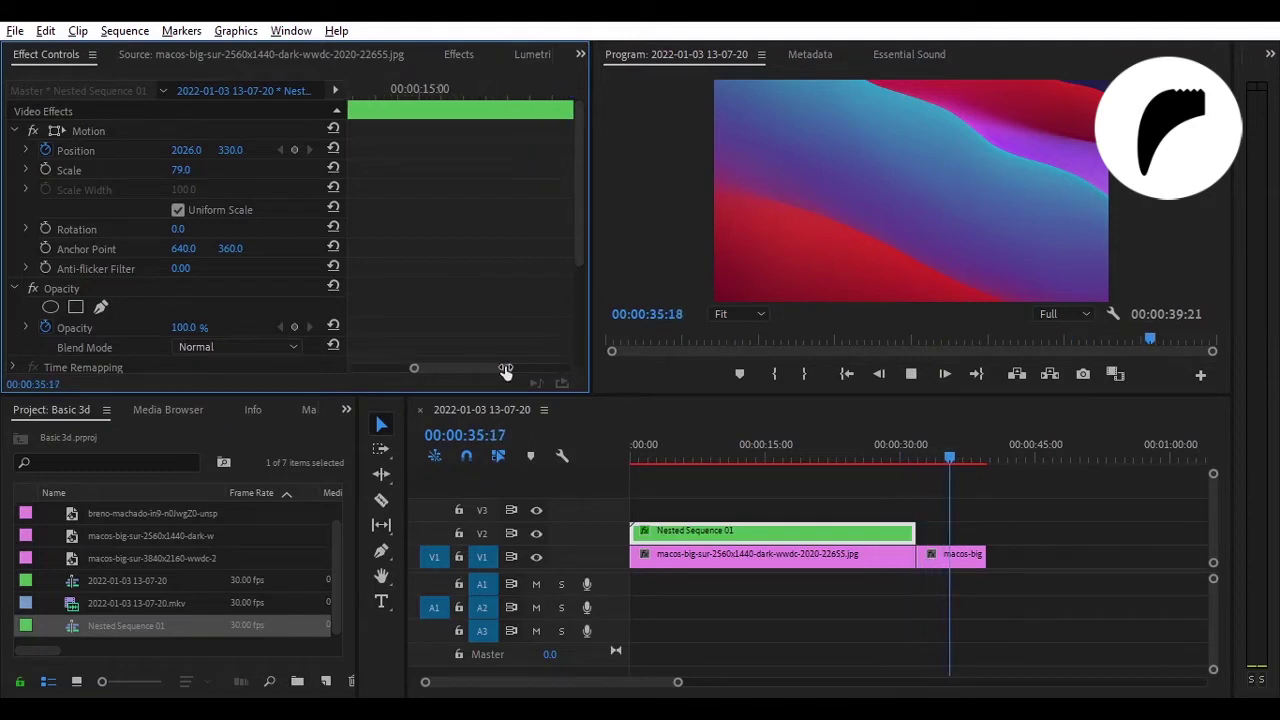
{"action": "left_click_drag", "start_coordinate": [540, 149], "coordinate": [452, 149]}
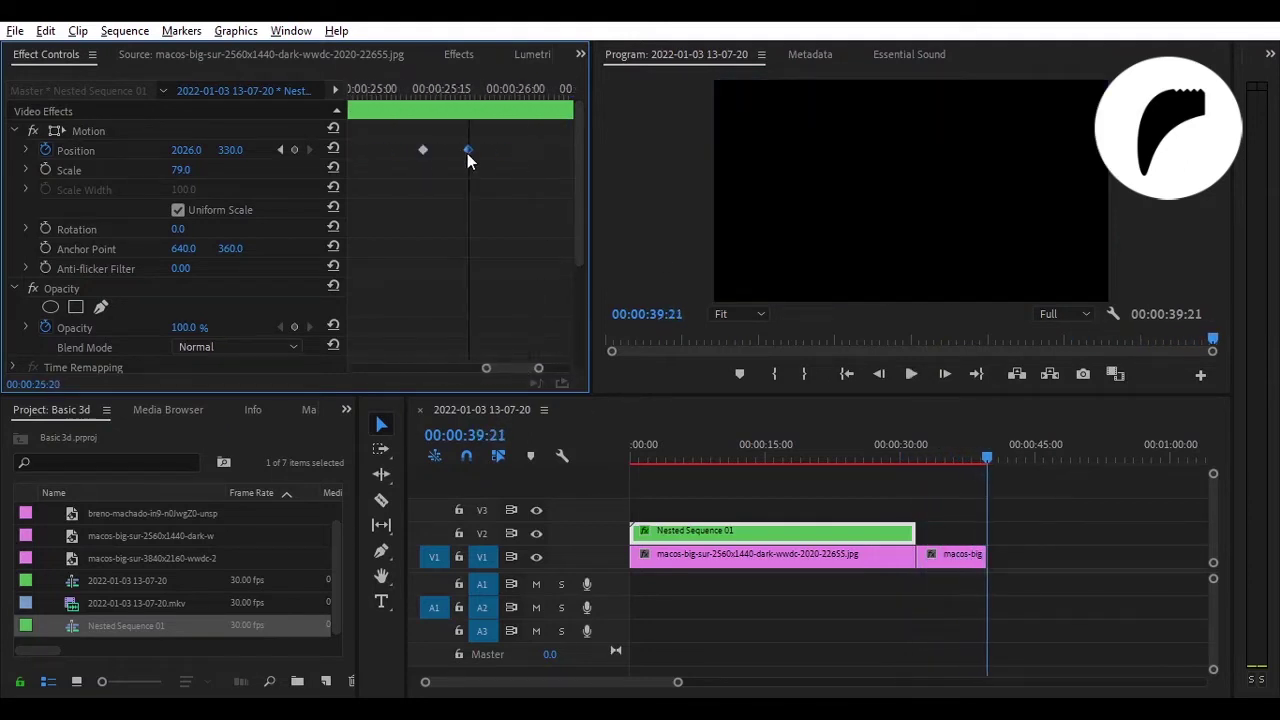
{"action": "left_click", "coordinate": [419, 88]}
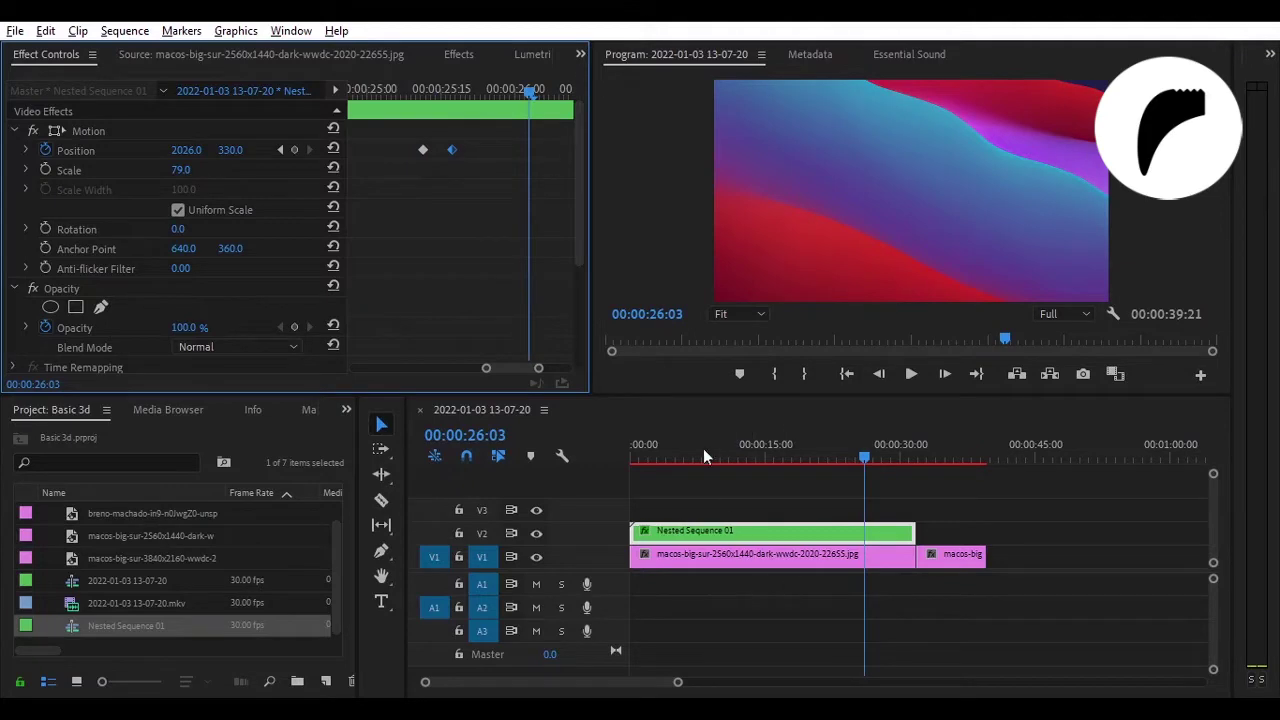
Step: Review the sequence in a maximized Program monitor, then restore the normal panel layout
{"action": "left_click", "coordinate": [695, 88]}
{"action": "double_click", "coordinate": [669, 56]}
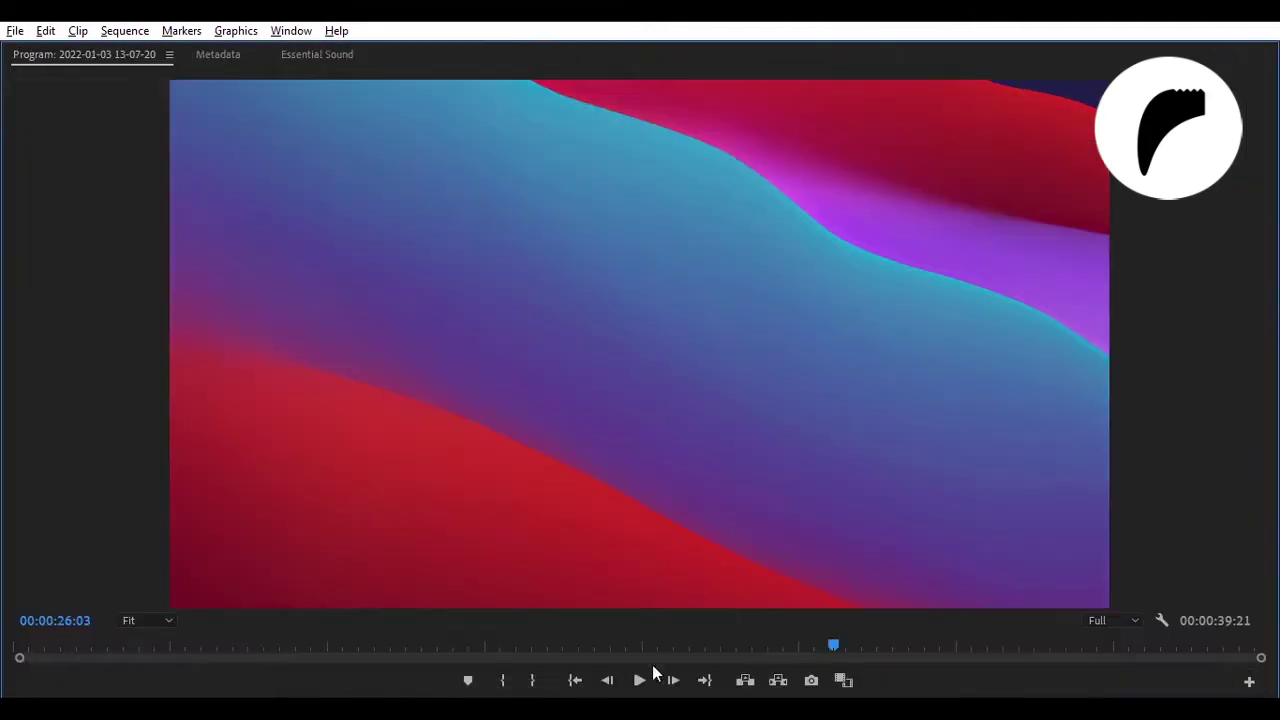
{"action": "left_click_drag", "start_coordinate": [318, 645], "coordinate": [43, 645]}
{"action": "double_click", "coordinate": [68, 55]}
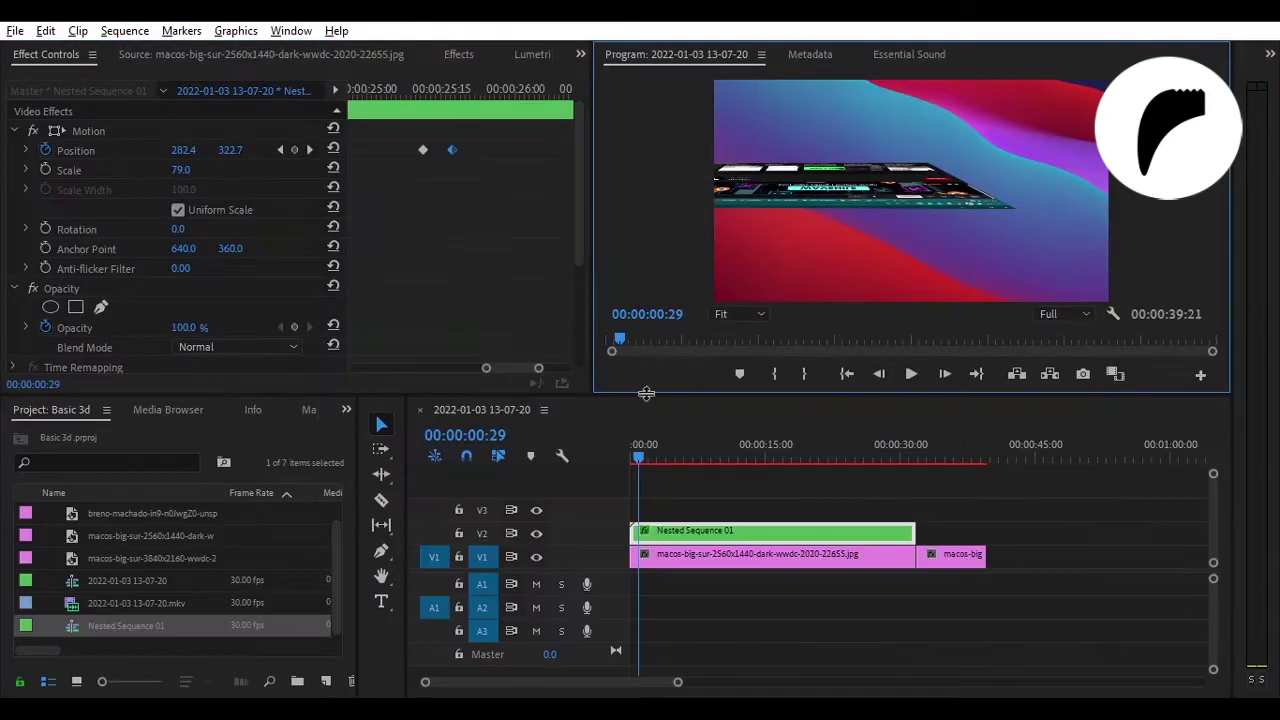
Step: Move the nested clip to another video track and back onto its original track
{"action": "left_click_drag", "start_coordinate": [697, 507], "coordinate": [697, 530]}
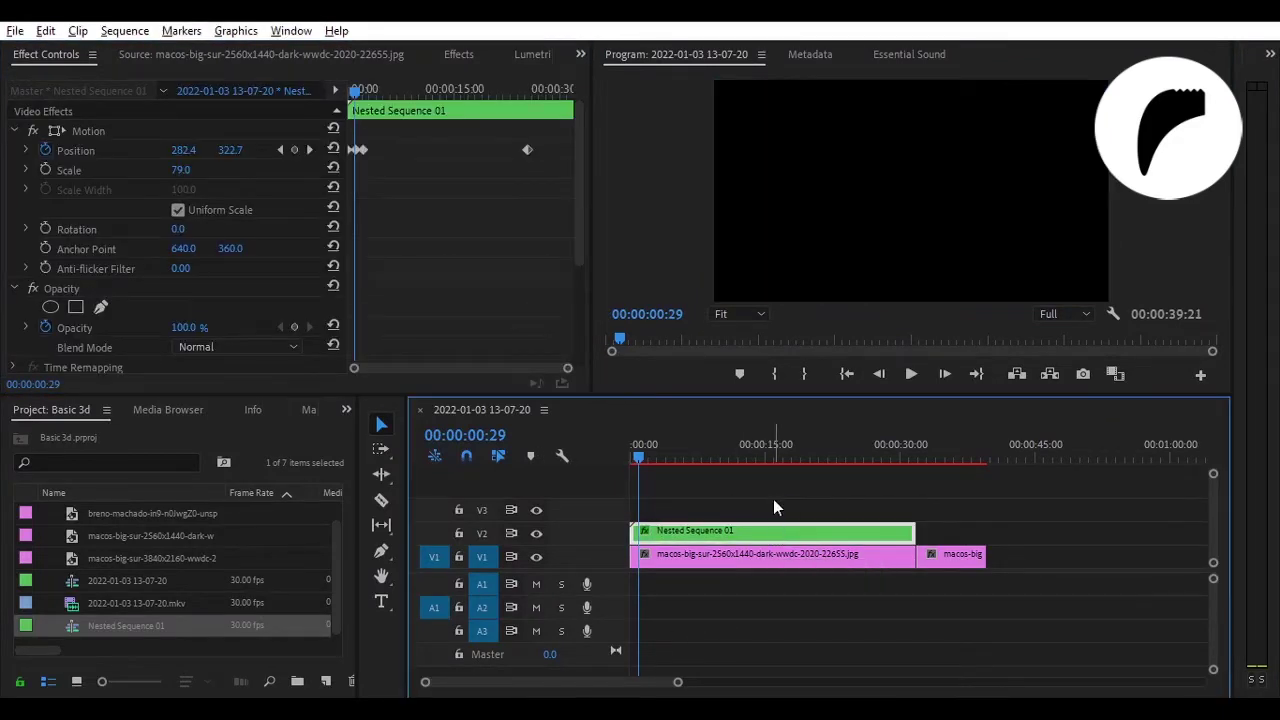
{"action": "left_click_drag", "start_coordinate": [777, 524], "coordinate": [777, 501]}
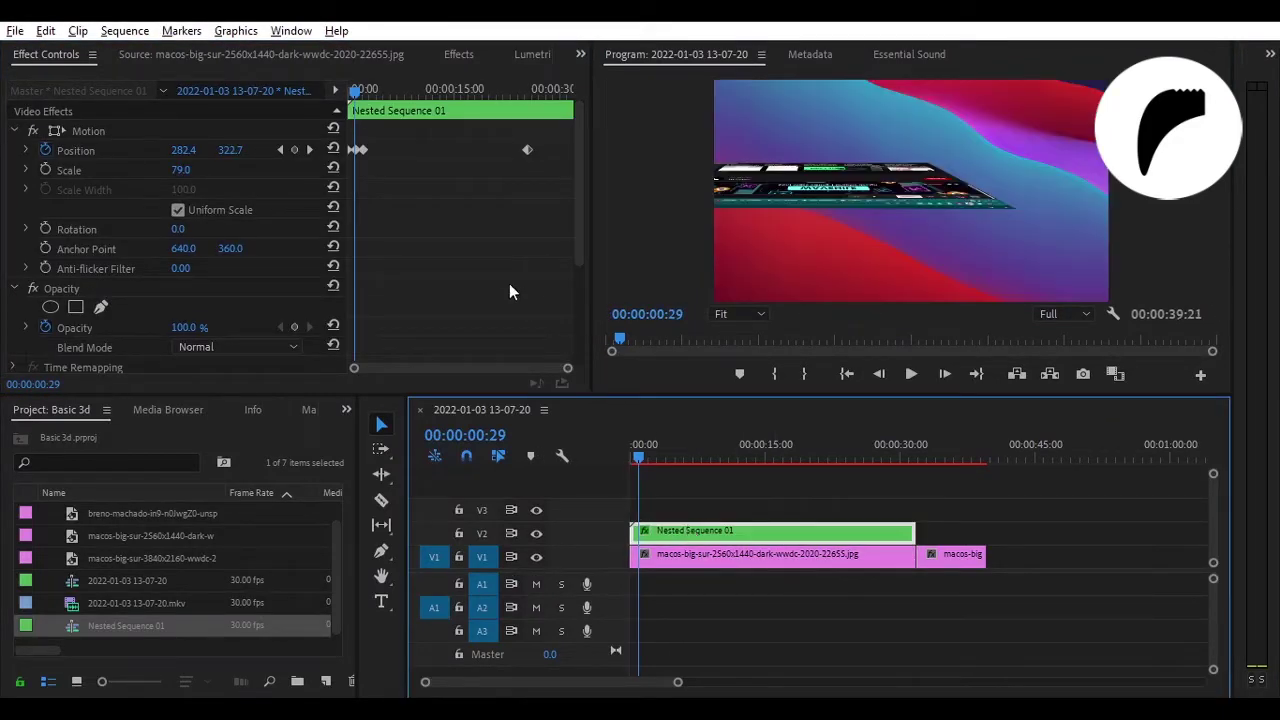
{"action": "scroll", "coordinate": [509, 283], "scroll_direction": "down", "scroll_amount": 3}
{"action": "key", "text": "super"}
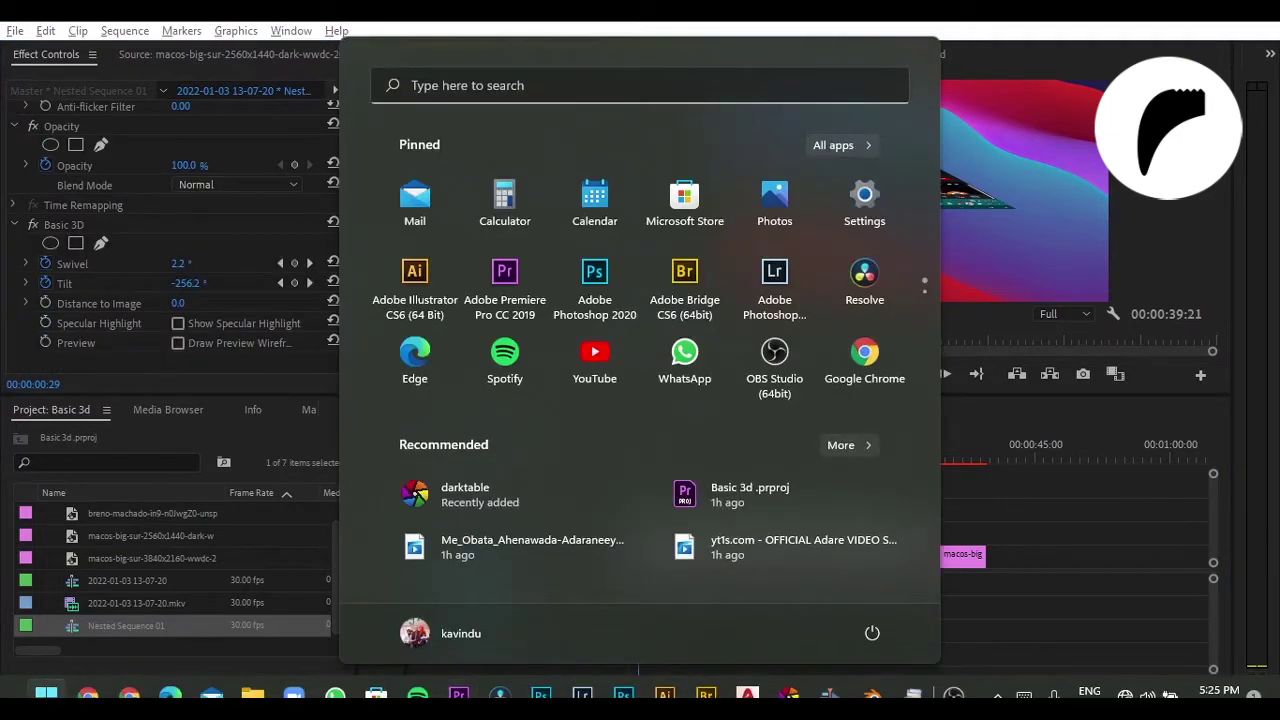
{"action": "key", "text": "super"}
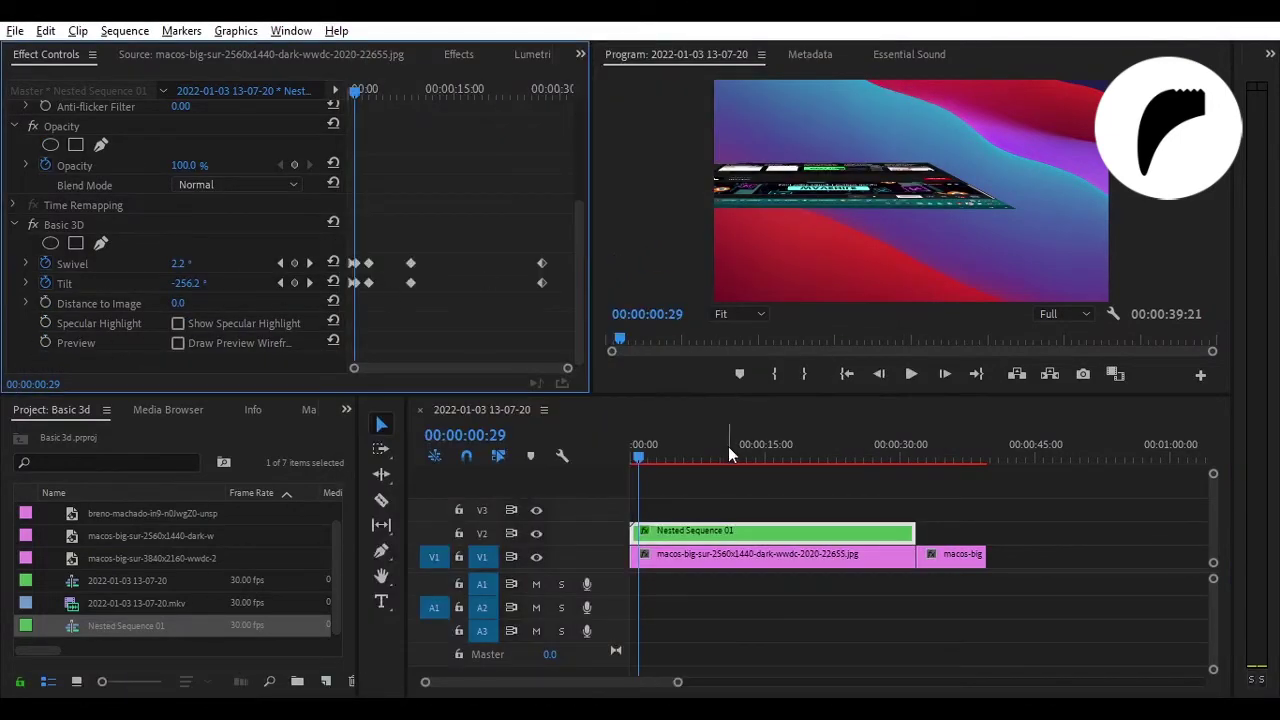
Step: At 00:00:10:25, enable Basic 3D's specular highlight and Draw Preview Wireframe
{"action": "left_click", "coordinate": [729, 448]}
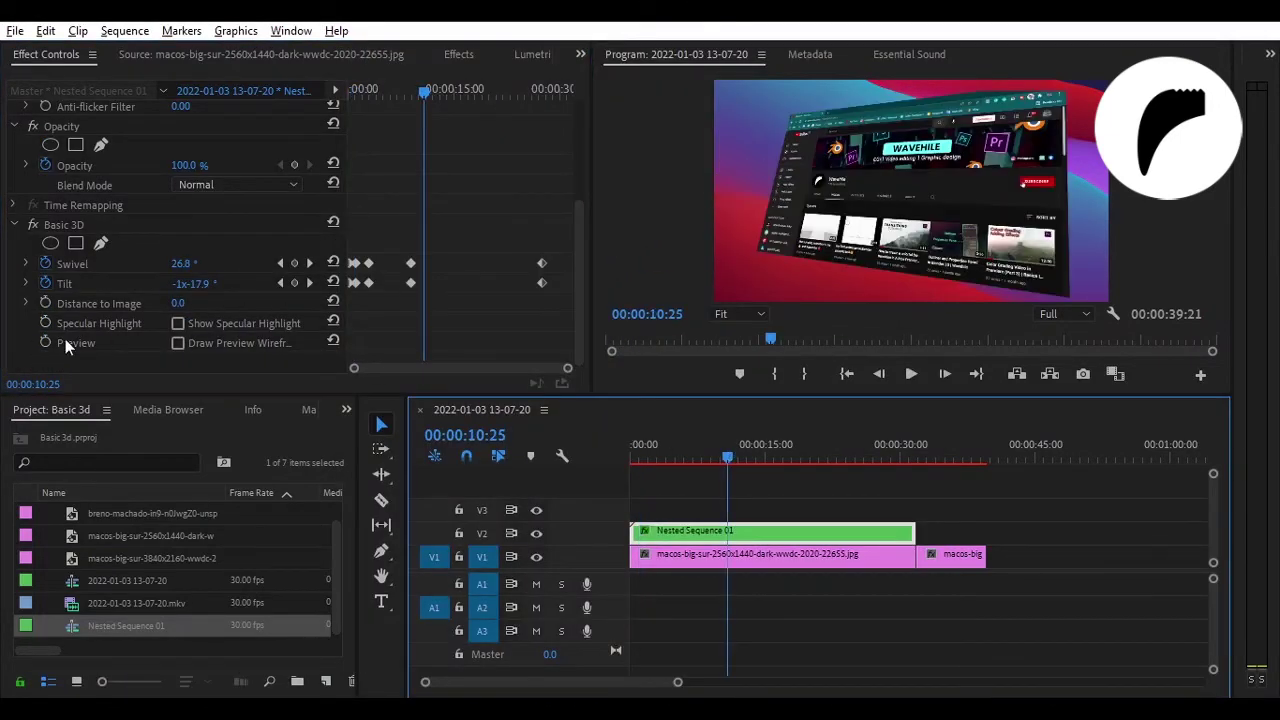
{"action": "left_click", "coordinate": [177, 325]}
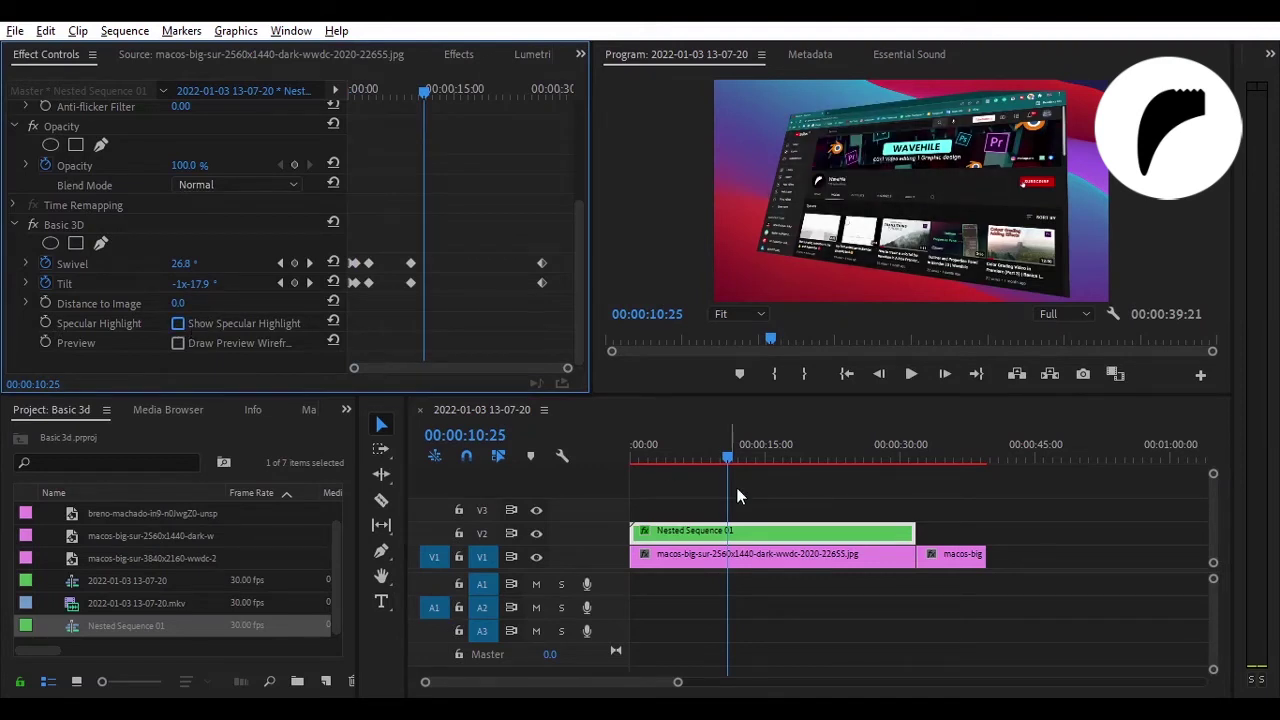
{"action": "scroll", "coordinate": [234, 356], "scroll_direction": "up", "scroll_amount": 5}
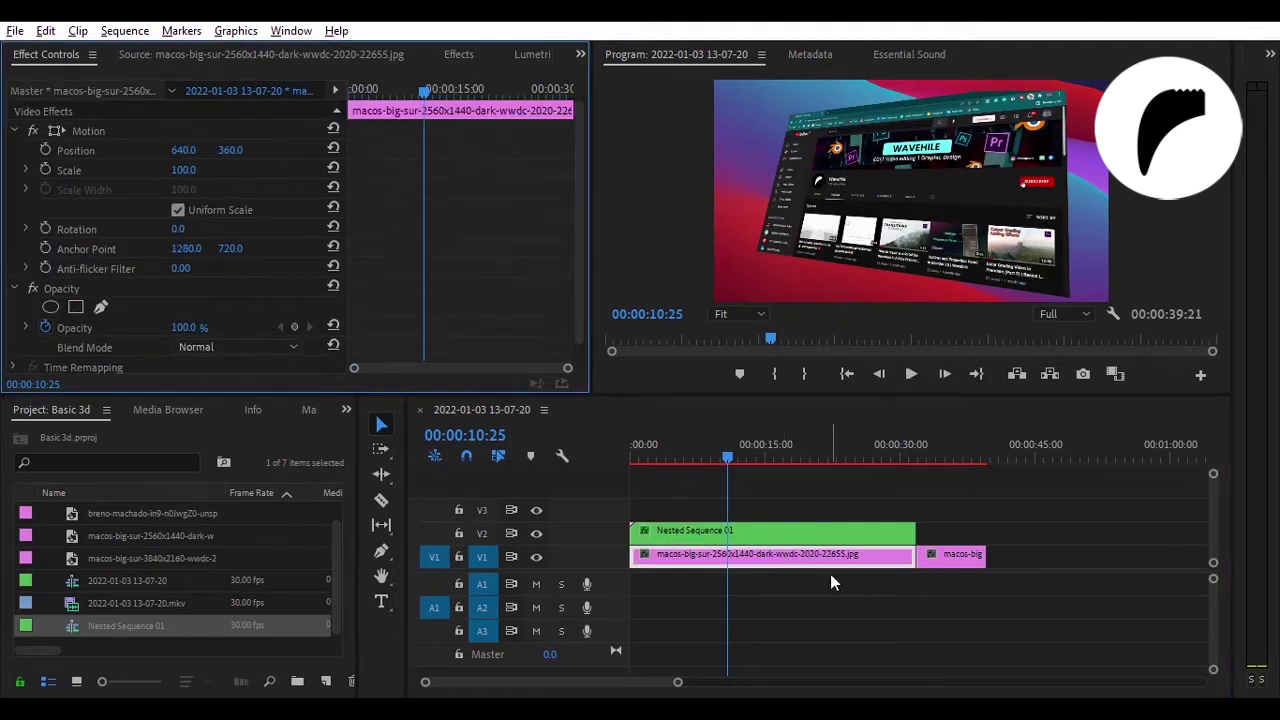
{"action": "left_click", "coordinate": [772, 536]}
{"action": "scroll", "coordinate": [529, 248], "scroll_direction": "down", "scroll_amount": 5}
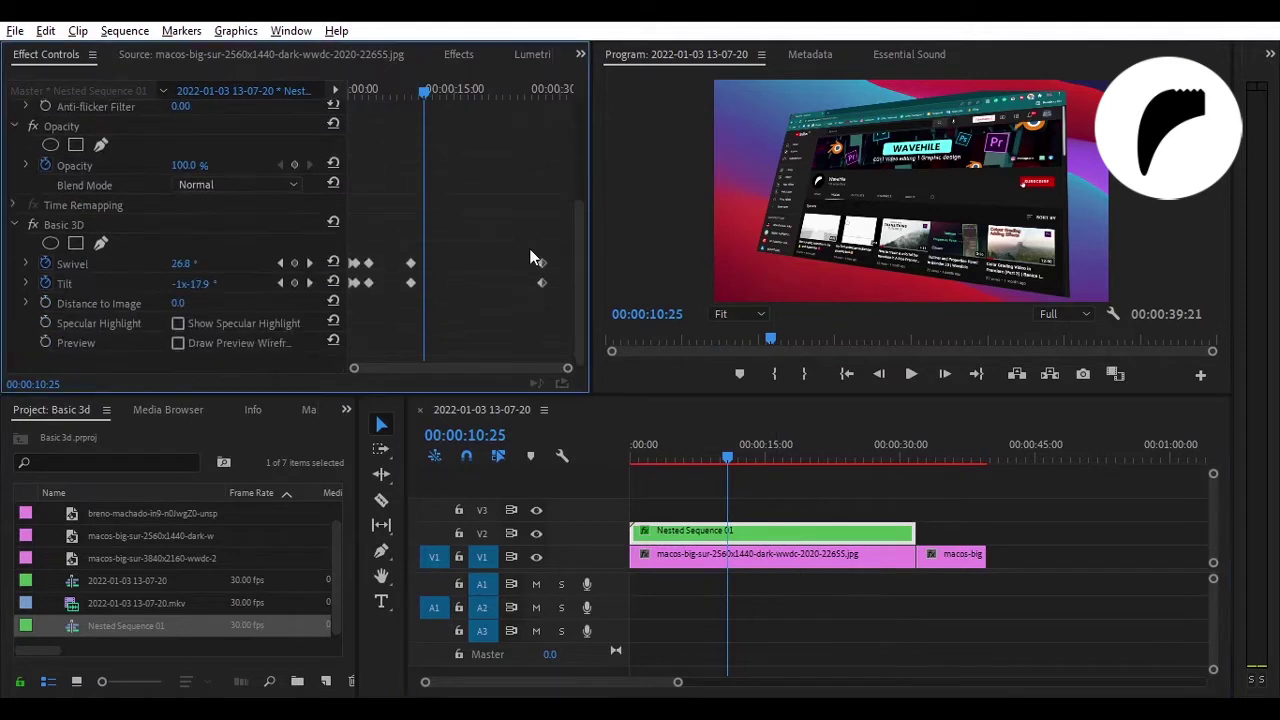
{"action": "left_click", "coordinate": [186, 343]}
{"action": "left_click_drag", "start_coordinate": [578, 296], "coordinate": [576, 118]}
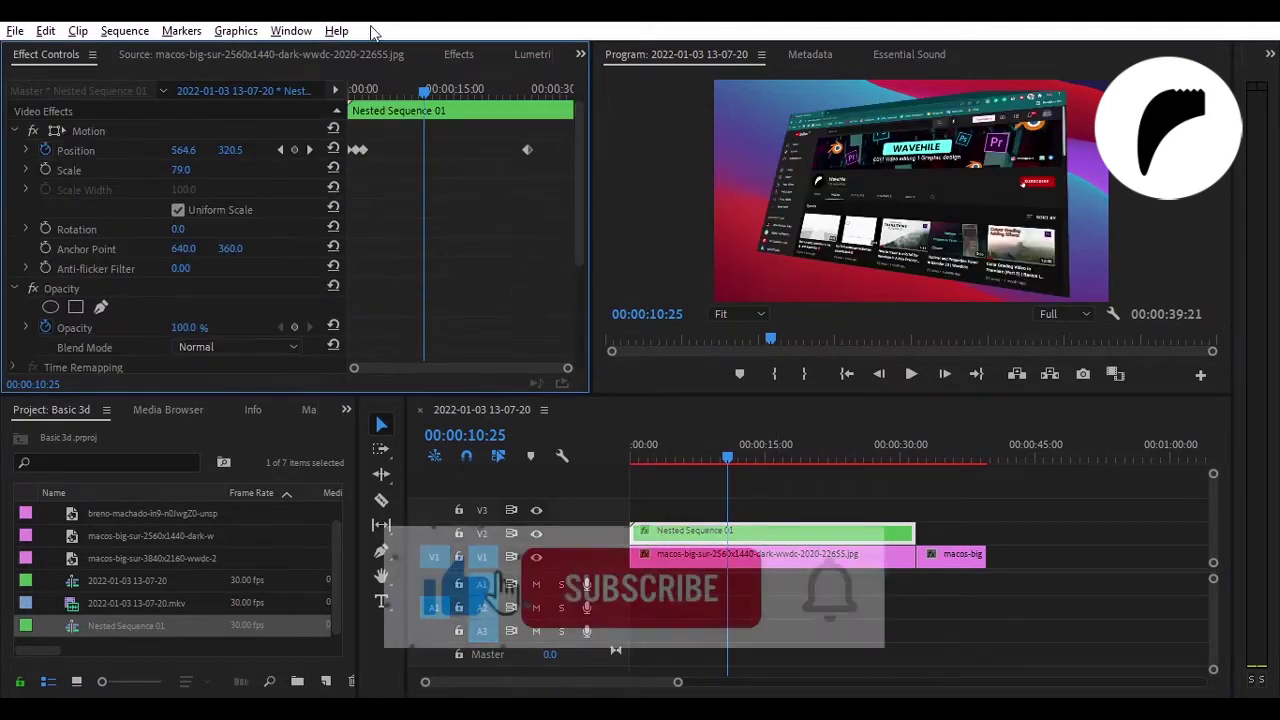
Step: Search 'blur' and apply Gaussian Blur to the macOS wallpaper clip on V1
{"action": "left_click", "coordinate": [458, 54]}
{"action": "left_click", "coordinate": [194, 78]}
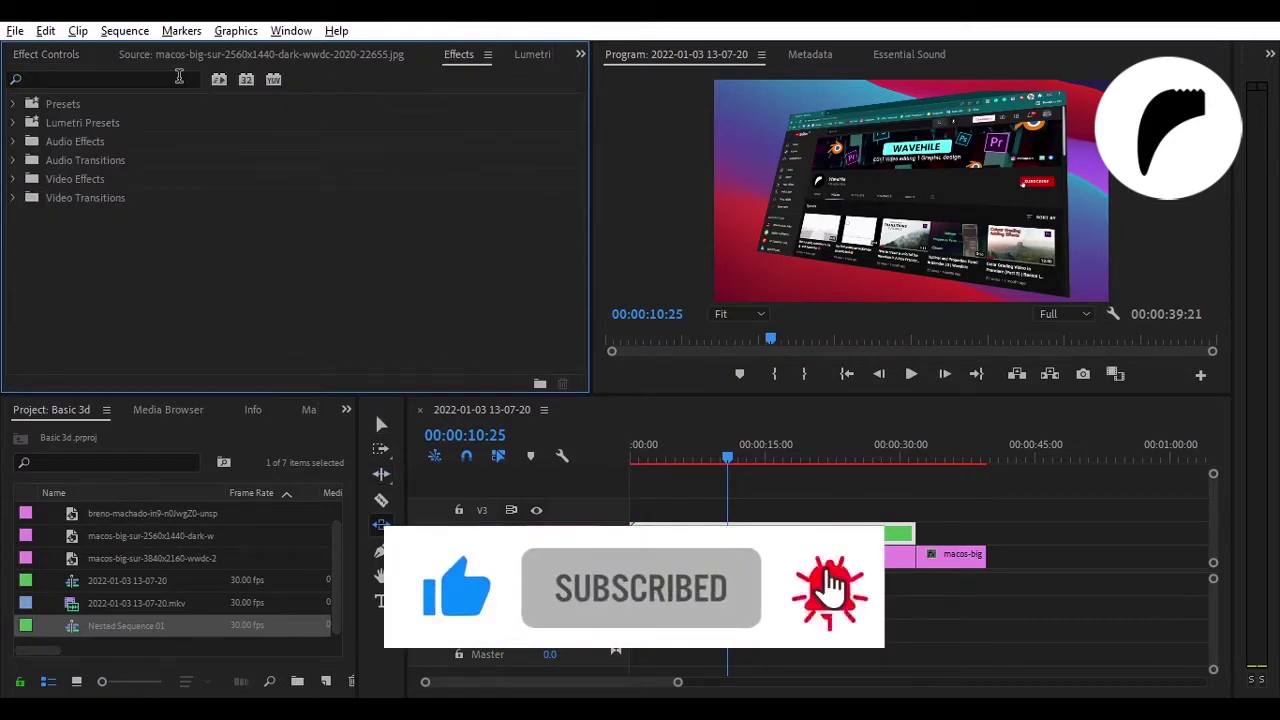
{"action": "type", "text": "blur"}
{"action": "scroll", "coordinate": [280, 208], "scroll_direction": "down", "scroll_amount": 3}
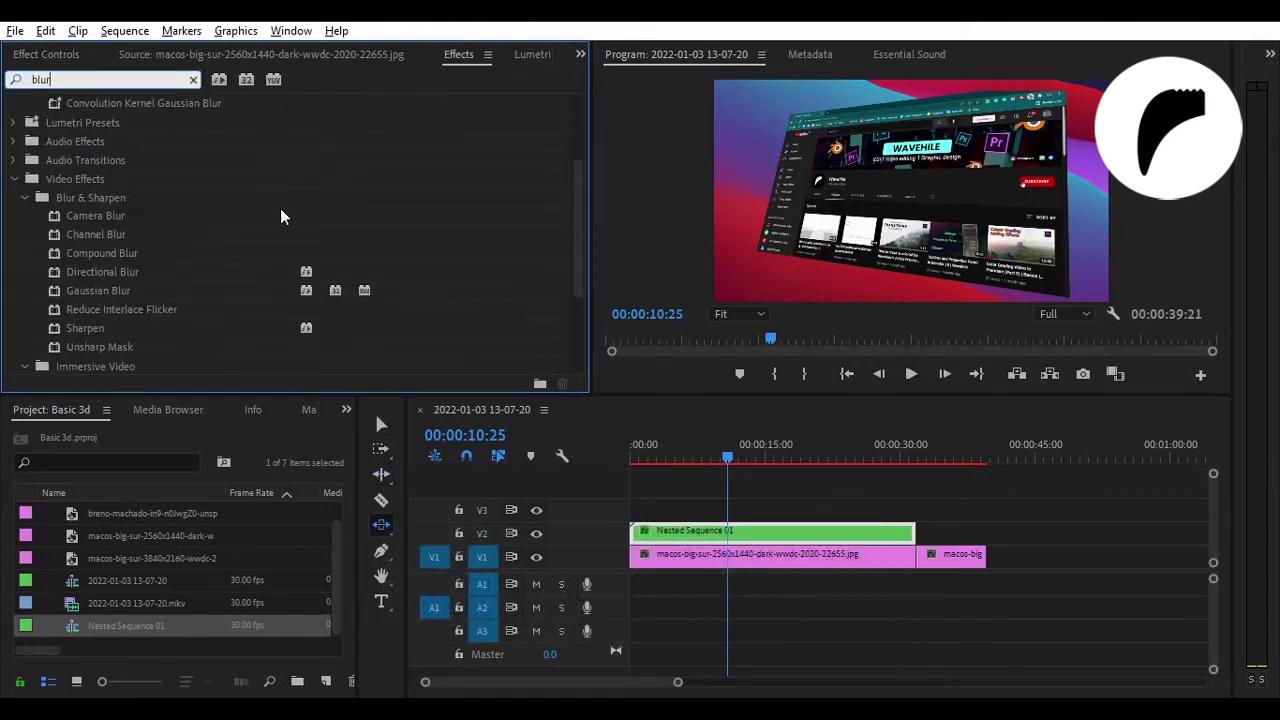
{"action": "left_click", "coordinate": [194, 289]}
{"action": "left_click_drag", "start_coordinate": [591, 479], "coordinate": [700, 560]}
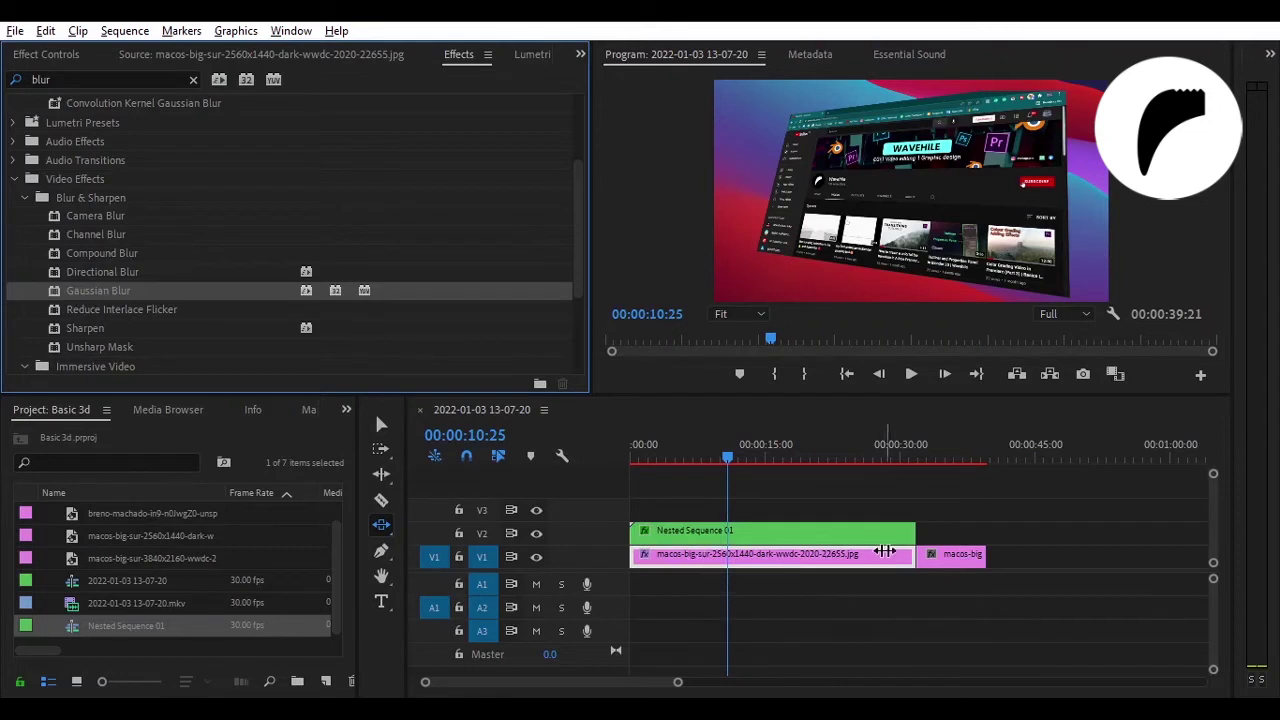
Step: Return to the Selection tool and save the project with Ctrl+S
{"action": "left_click", "coordinate": [380, 422]}
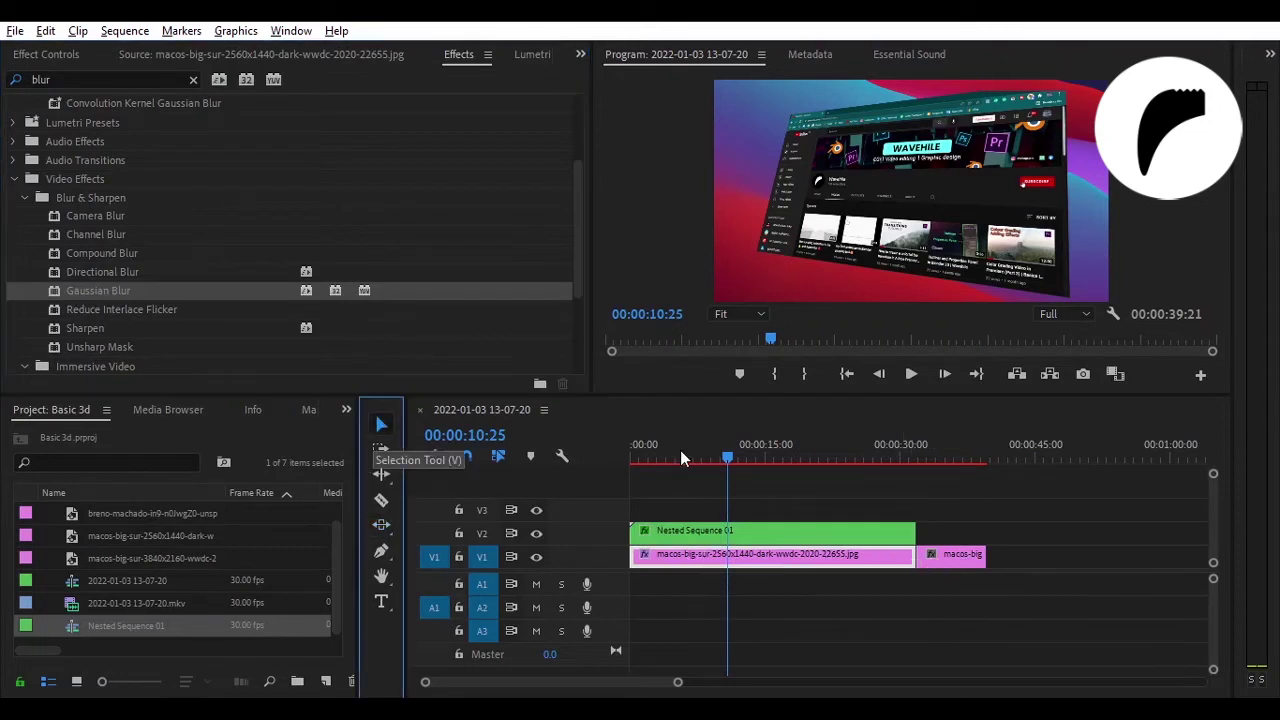
{"action": "key", "text": "ctrl+s"}
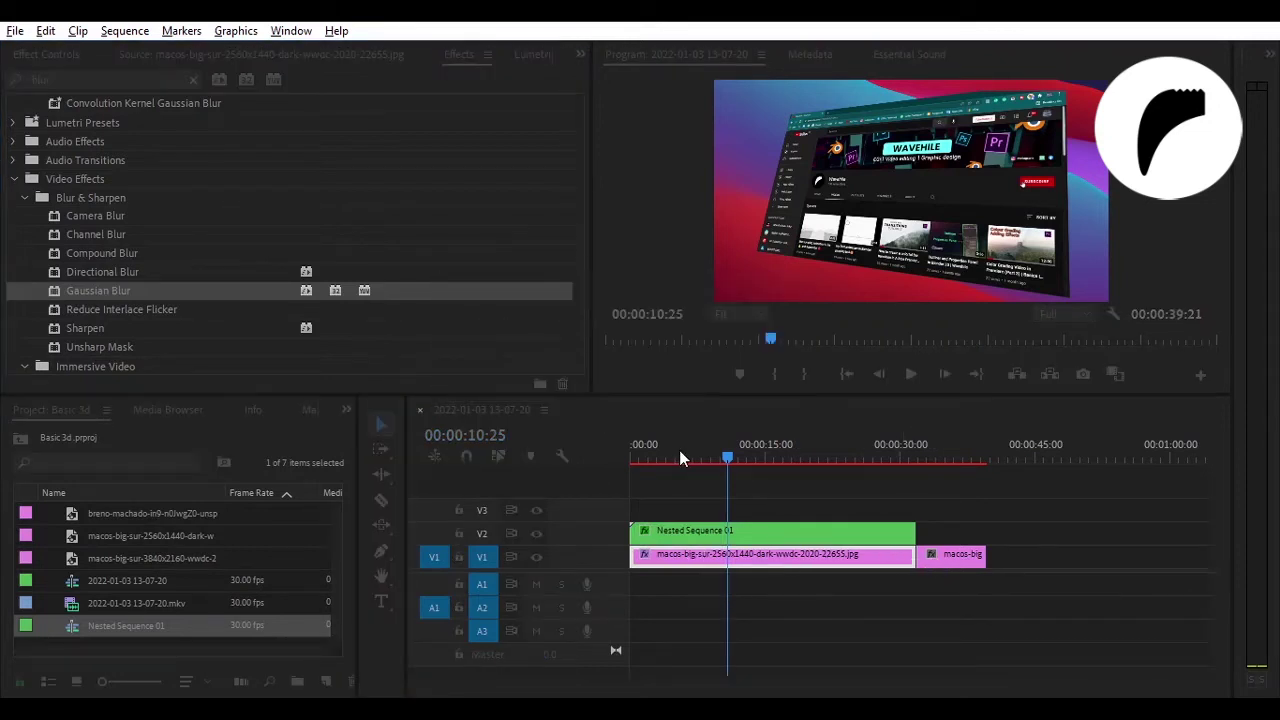
{"action": "left_click_drag", "start_coordinate": [679, 458], "coordinate": [634, 458]}
Step: Keyframe the wallpaper's Blurriness from 0 at the start, rising by about 1.5 seconds
{"action": "left_click", "coordinate": [42, 55]}
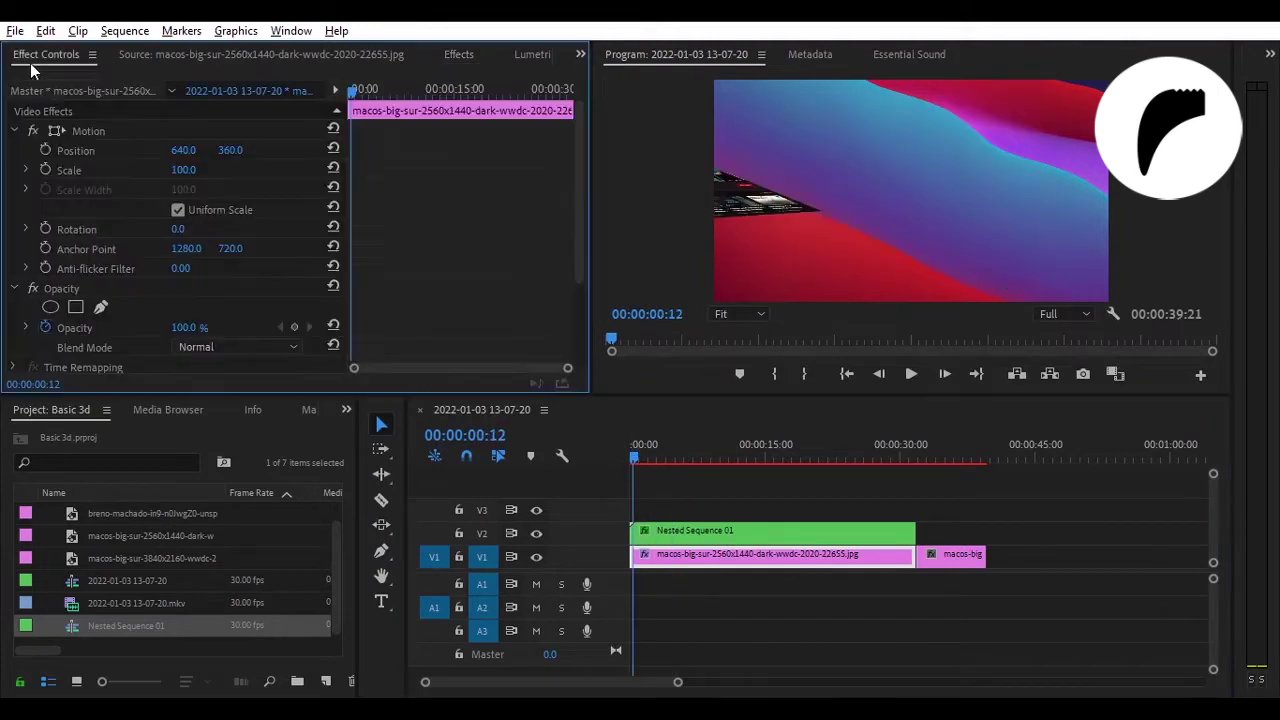
{"action": "left_click", "coordinate": [618, 449]}
{"action": "scroll", "coordinate": [425, 345], "scroll_direction": "down", "scroll_amount": 3}
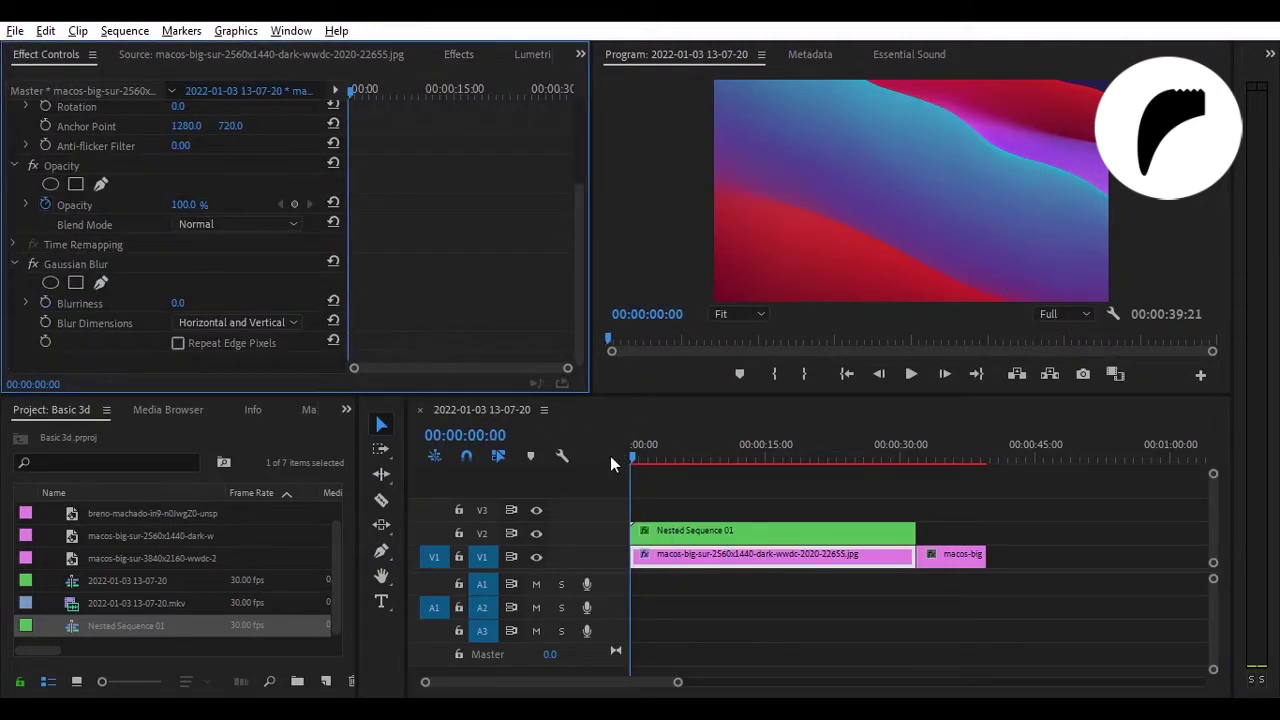
{"action": "left_click", "coordinate": [45, 303]}
{"action": "left_click_drag", "start_coordinate": [640, 440], "coordinate": [647, 439]}
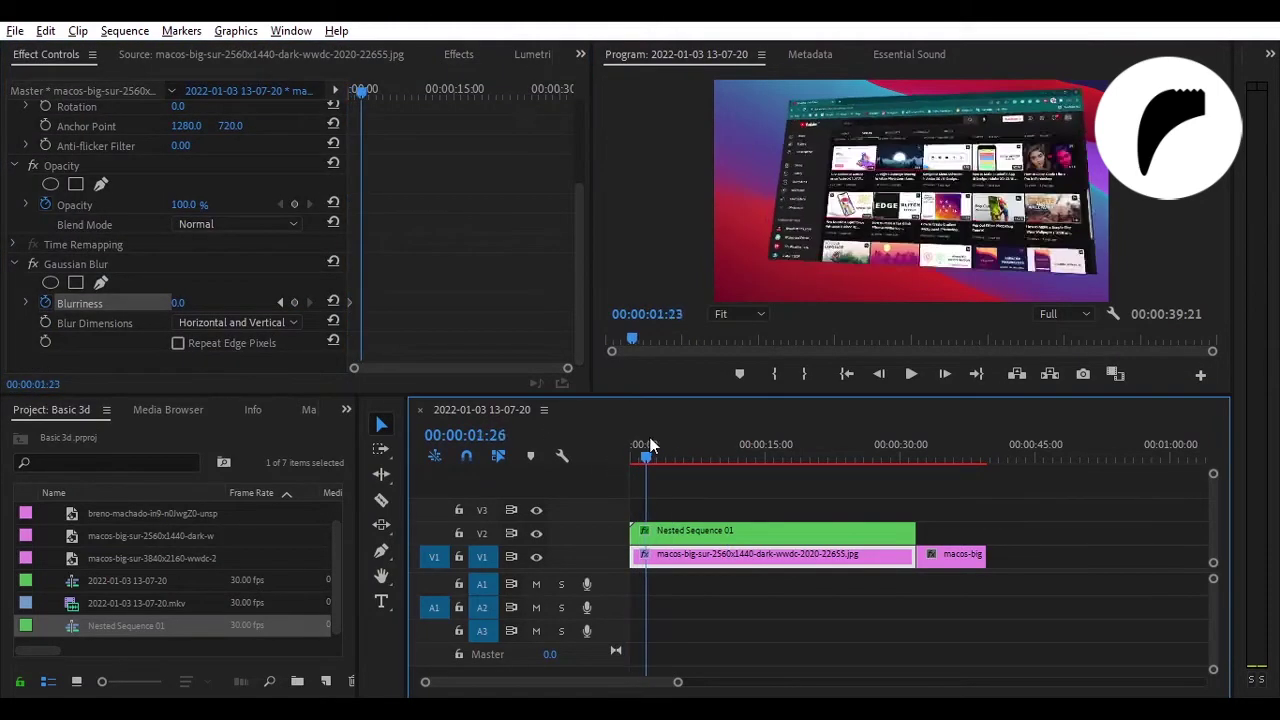
{"action": "left_click_drag", "start_coordinate": [177, 302], "coordinate": [240, 302]}
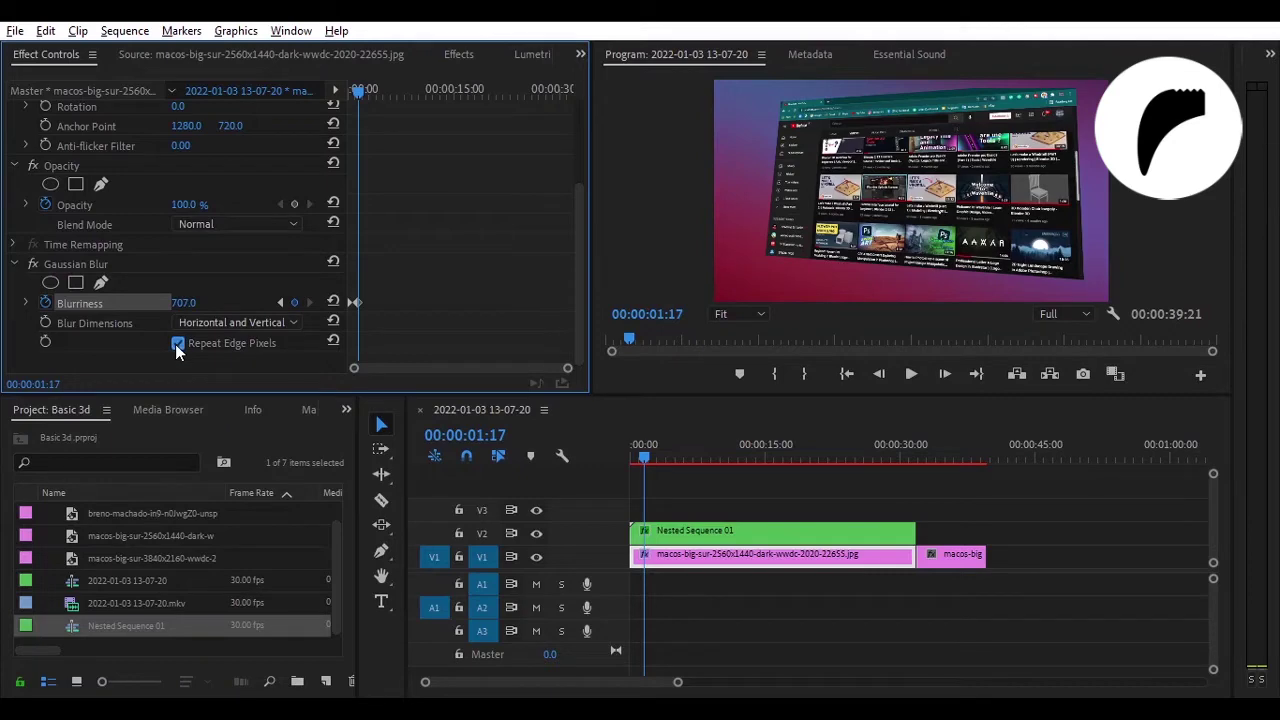
Step: Play back the blur ramp and adjust the Blurriness value at its keyframe
{"action": "key", "text": "Home"}
{"action": "left_click", "coordinate": [911, 373]}
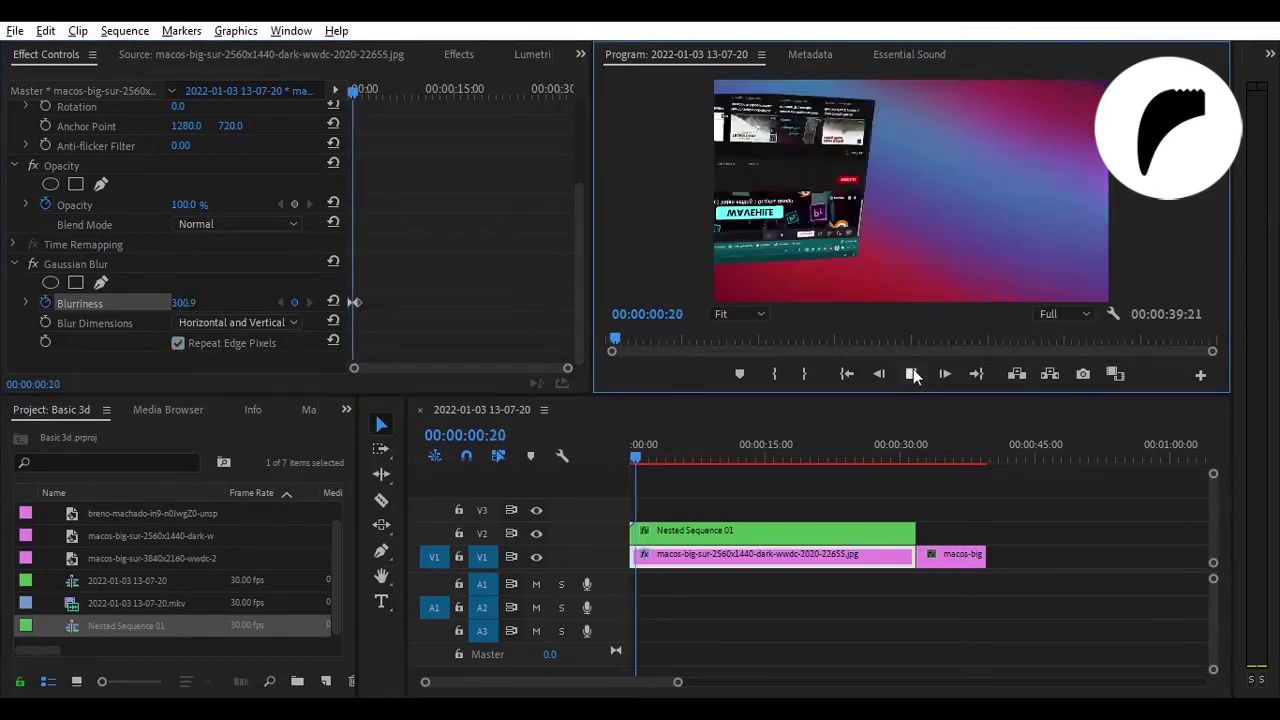
{"action": "left_click", "coordinate": [913, 374]}
{"action": "key", "text": "Home"}
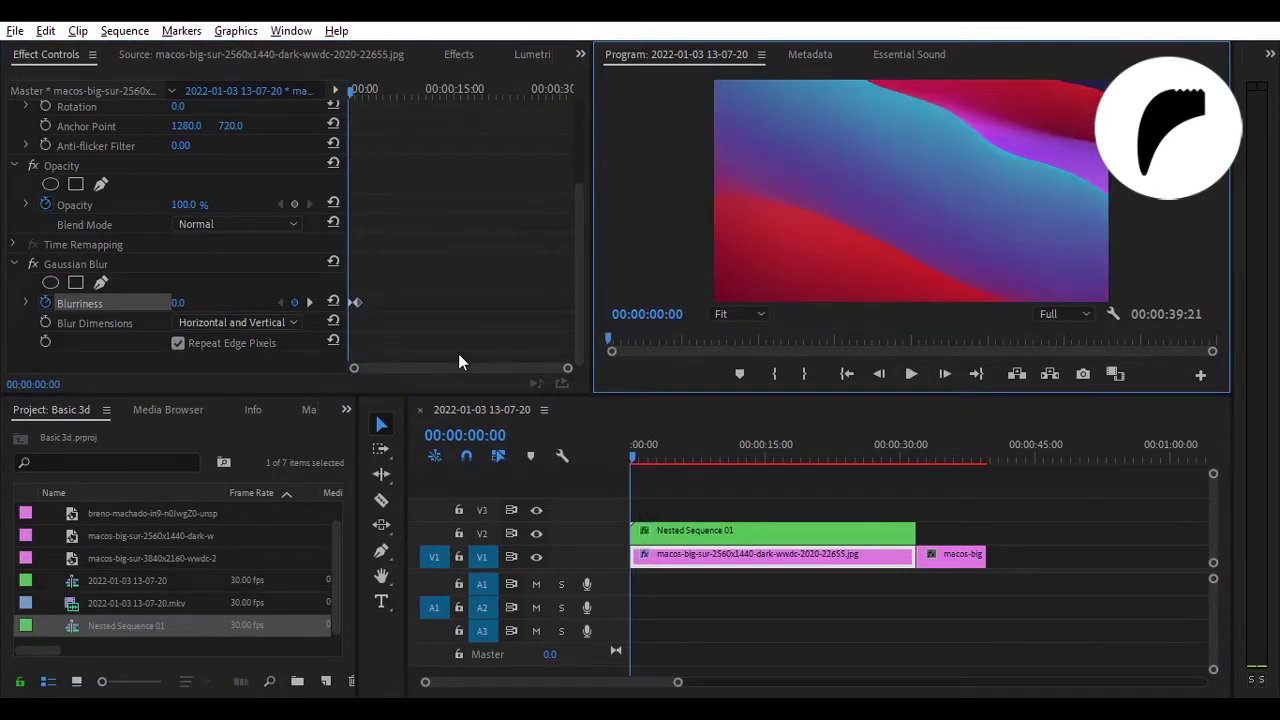
{"action": "left_click", "coordinate": [309, 302]}
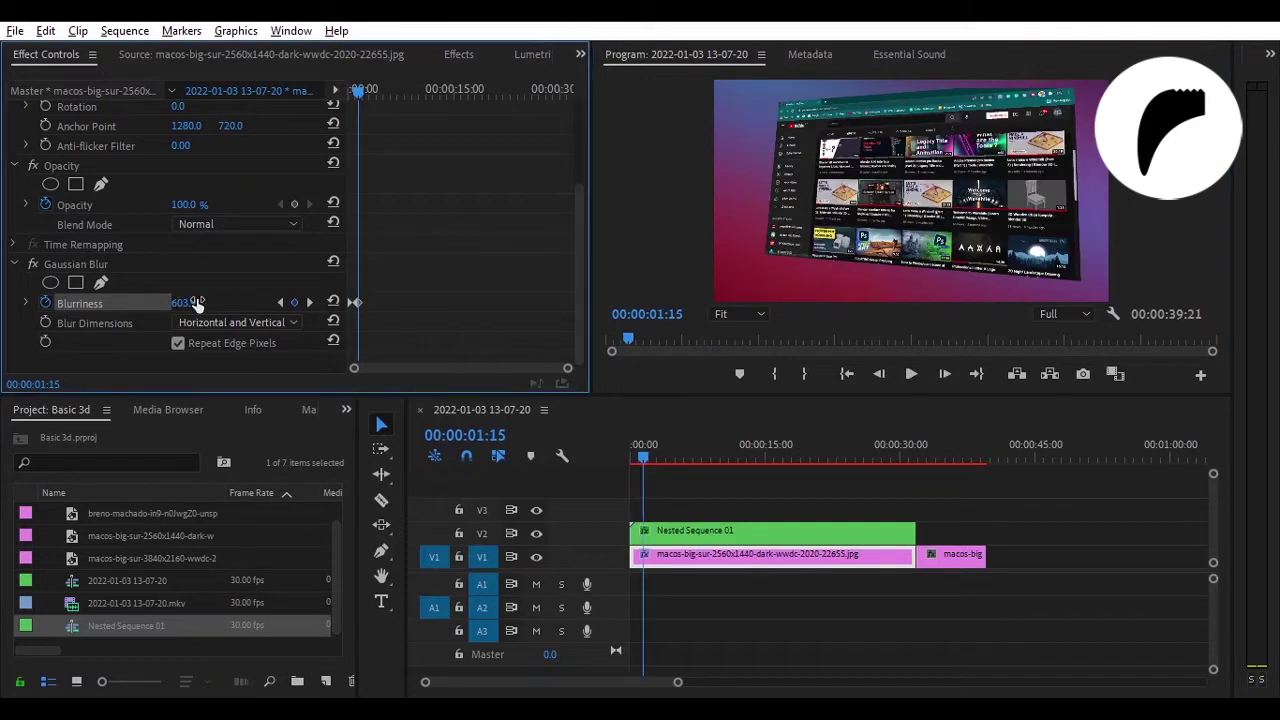
{"action": "left_click_drag", "start_coordinate": [197, 302], "coordinate": [197, 302]}
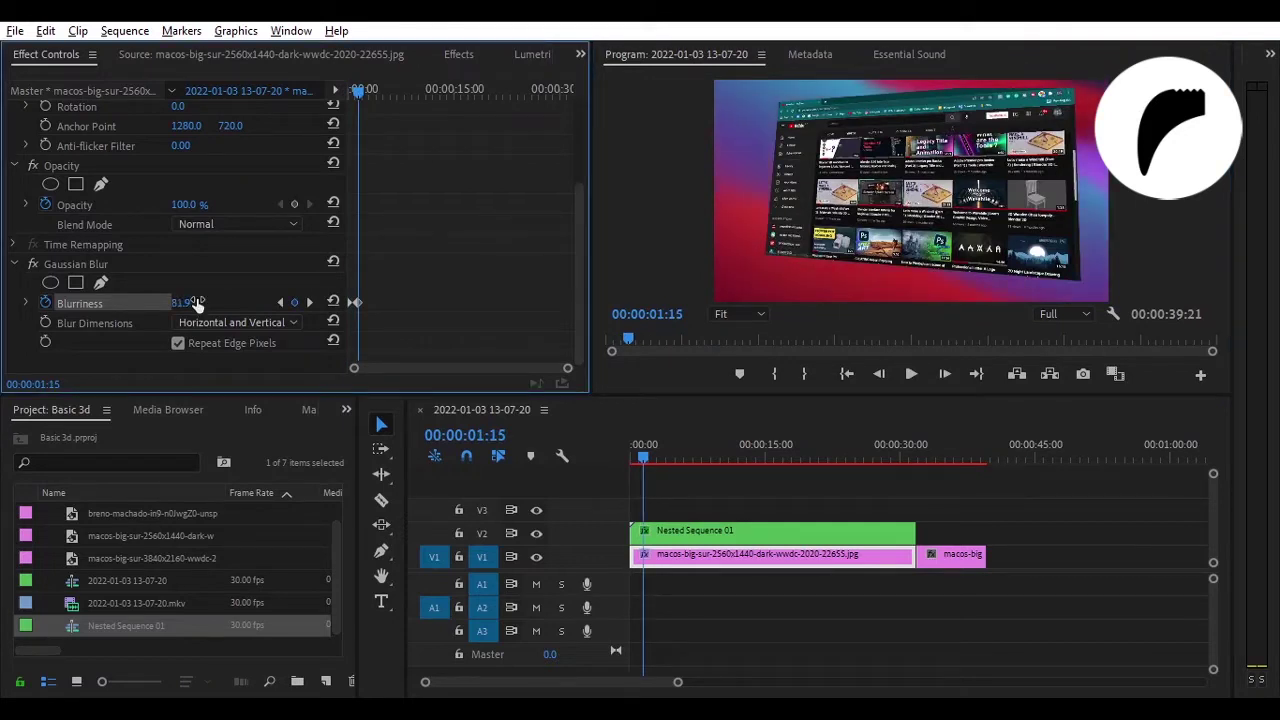
{"action": "left_click", "coordinate": [661, 428]}
{"action": "key", "text": "Home"}
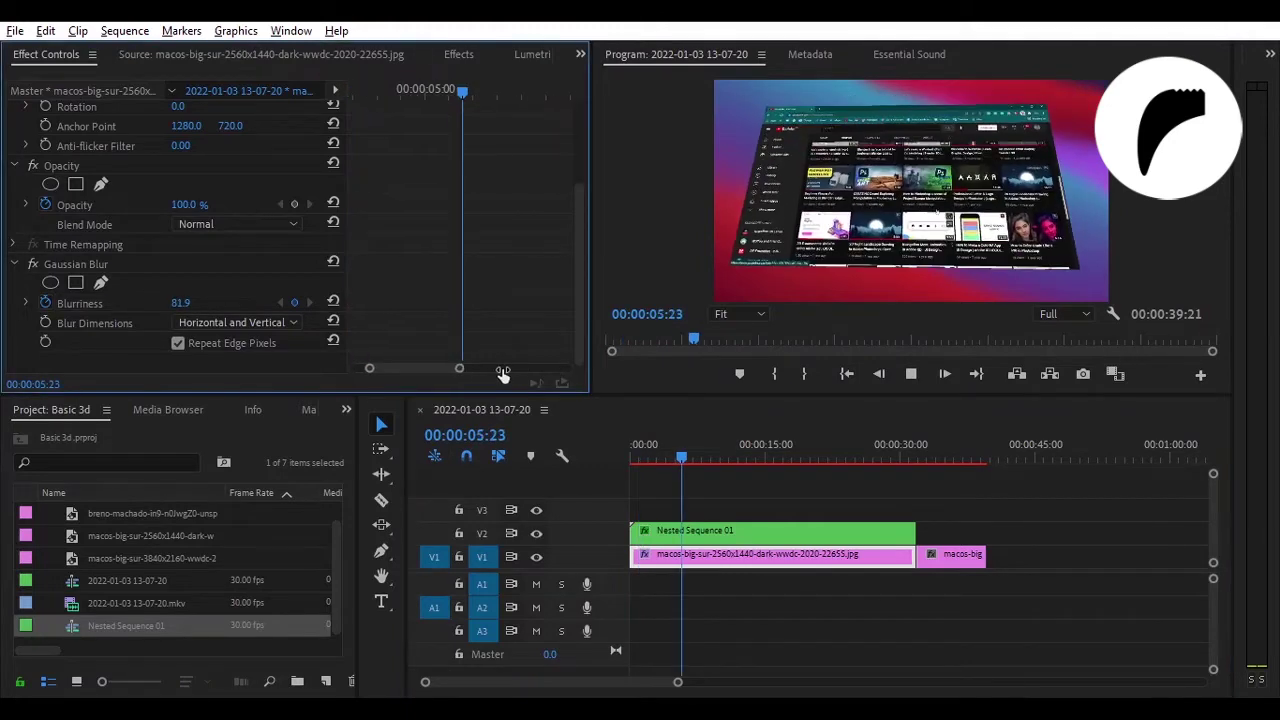
Step: Replay the zoomed-in blur animation, then open the 3840x2160 wallpaper for preview
{"action": "left_click_drag", "start_coordinate": [567, 368], "coordinate": [440, 368]}
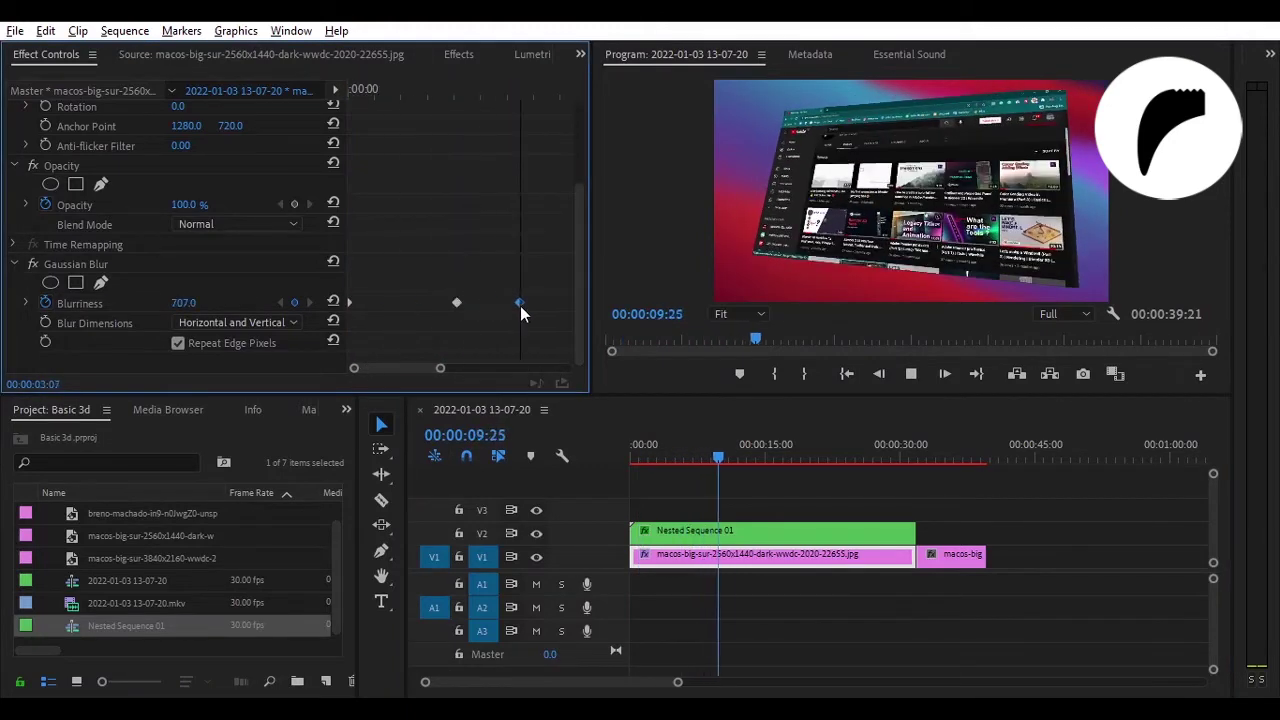
{"action": "key", "text": "space"}
{"action": "key", "text": "Home"}
{"action": "key", "text": "space"}
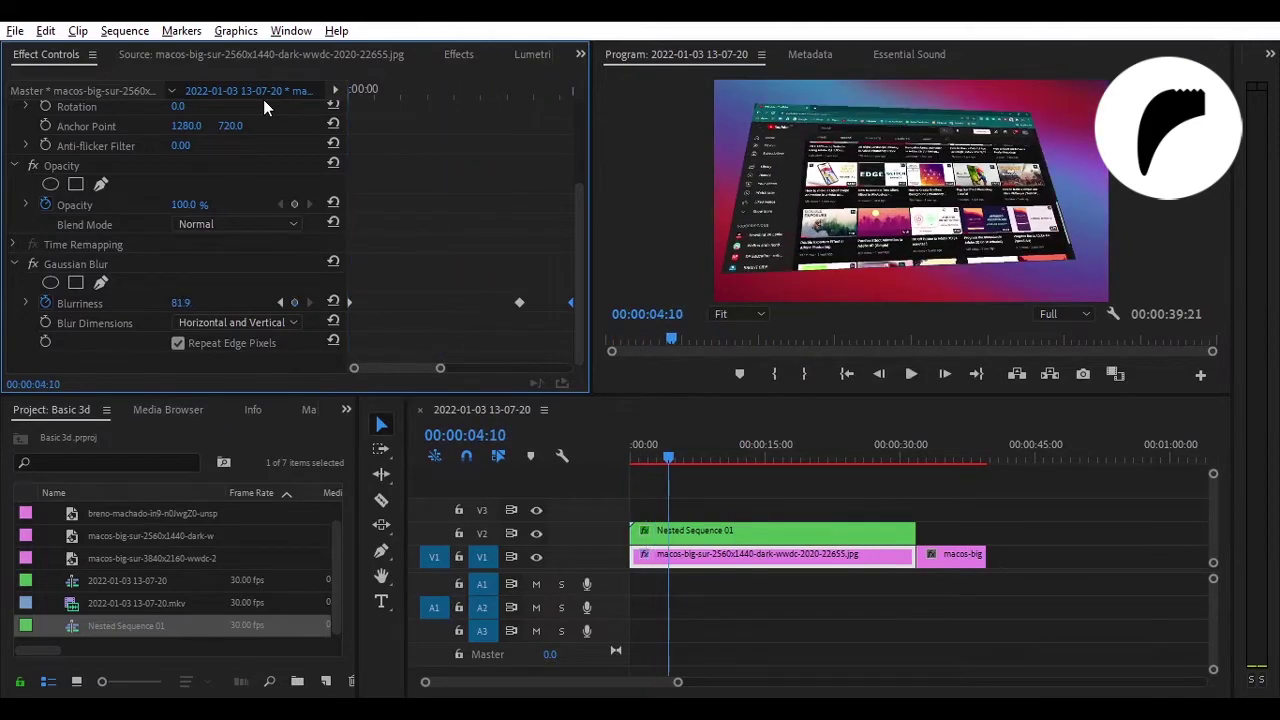
{"action": "key", "text": "space"}
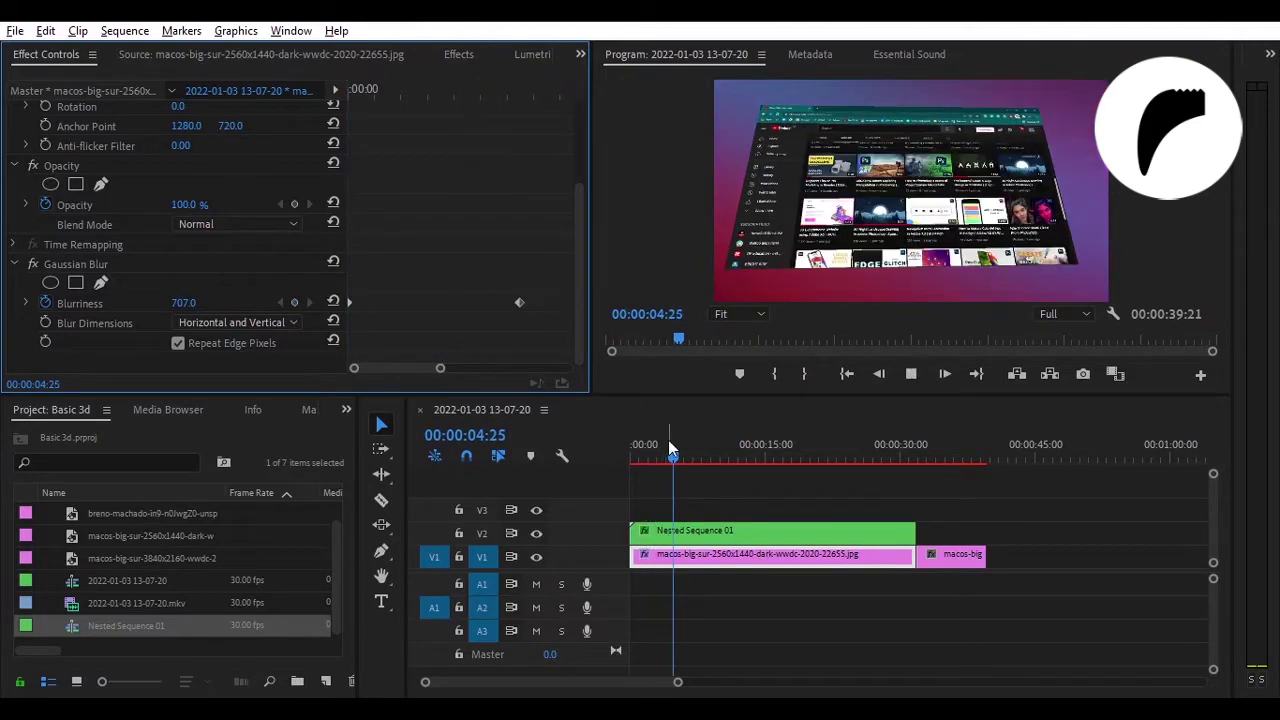
{"action": "key", "text": "space"}
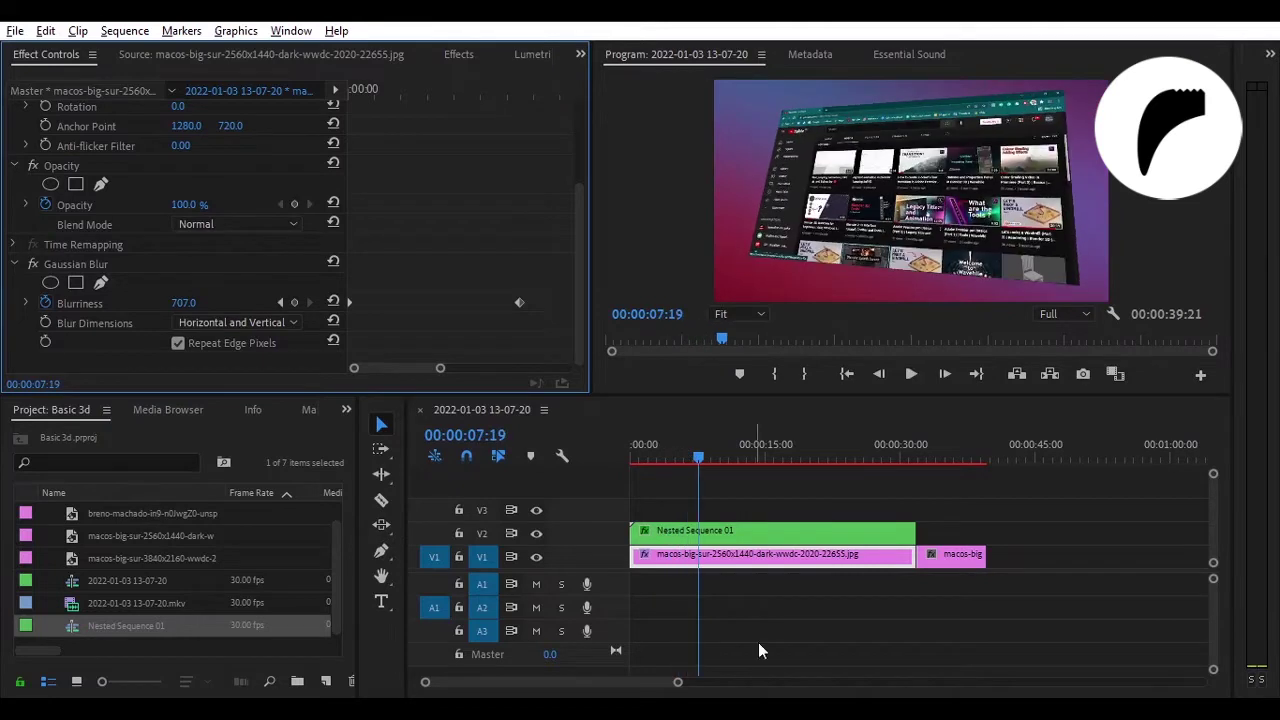
{"action": "double_click", "coordinate": [77, 553]}
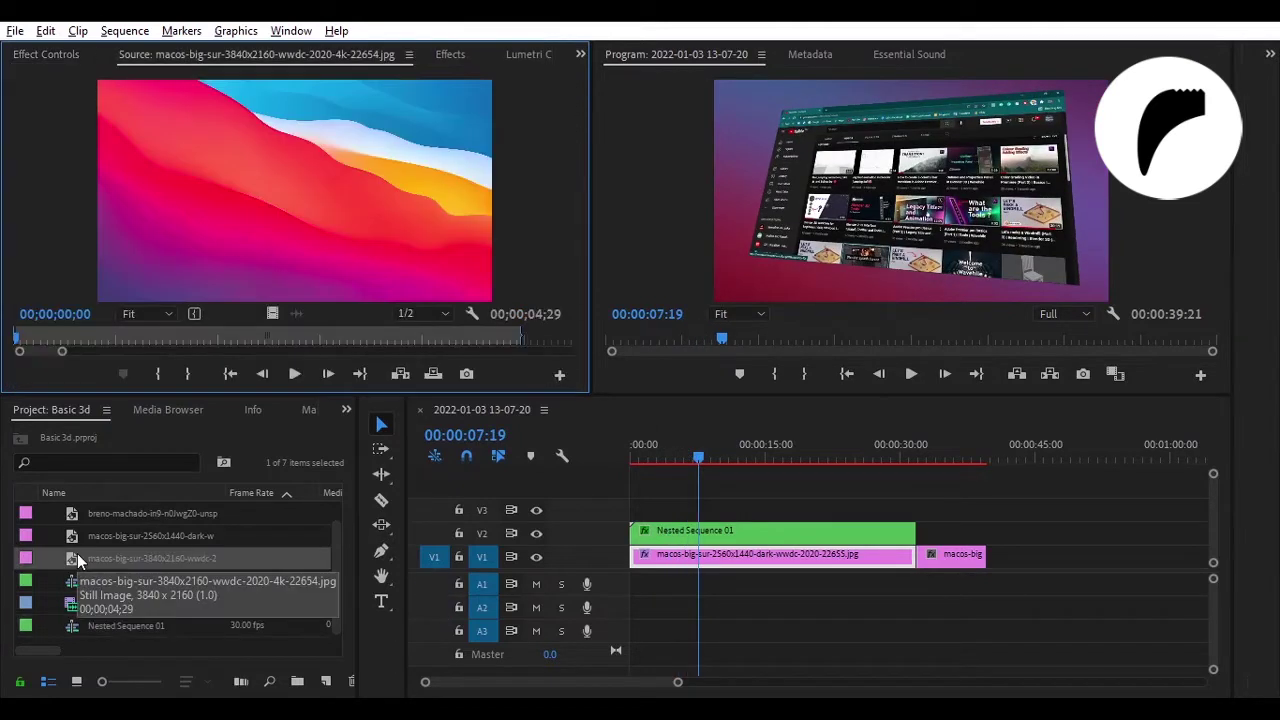
Step: Replace the V1 wallpaper with the 3840x2160 image and scale it to about 34
{"action": "mouse_move", "coordinate": [77, 553]}
{"action": "left_mouse_down"}
{"action": "mouse_move", "coordinate": [716, 580]}
{"action": "mouse_move", "coordinate": [773, 485]}
{"action": "mouse_move", "coordinate": [641, 555]}
{"action": "mouse_move", "coordinate": [914, 555]}
{"action": "left_mouse_up"}
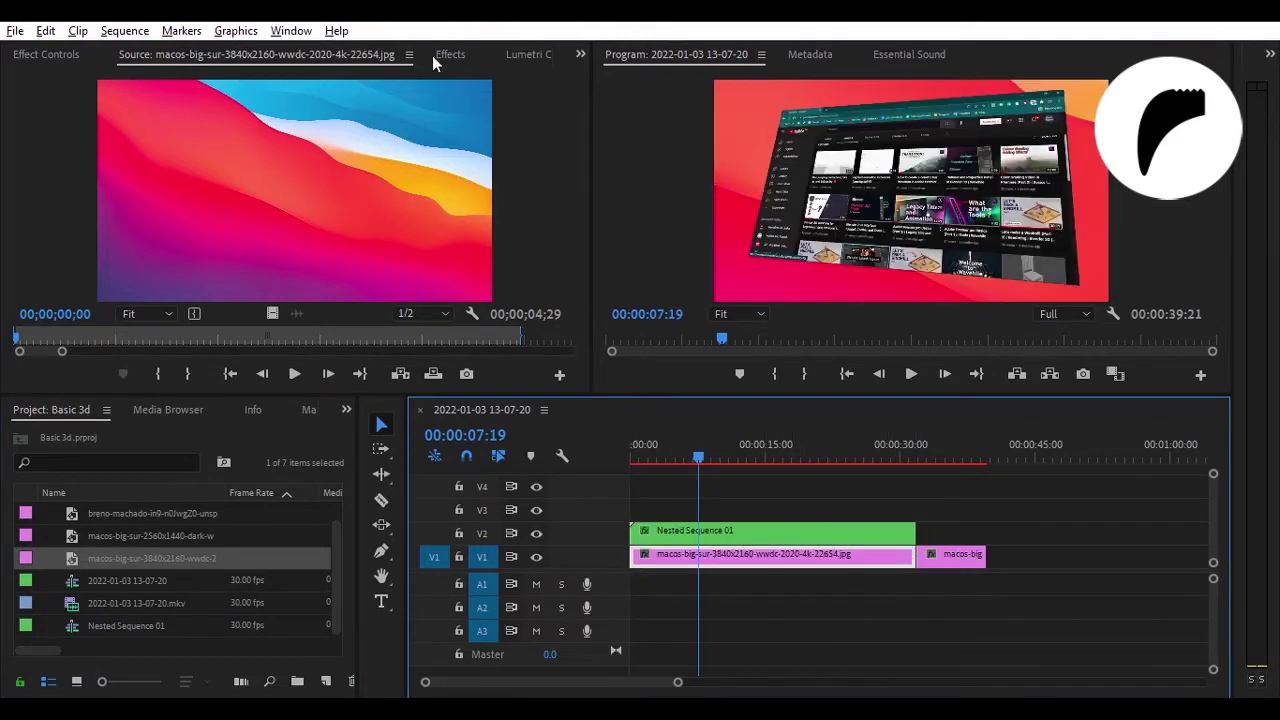
{"action": "left_click", "coordinate": [72, 55]}
{"action": "left_click_drag", "start_coordinate": [183, 170], "coordinate": [197, 167]}
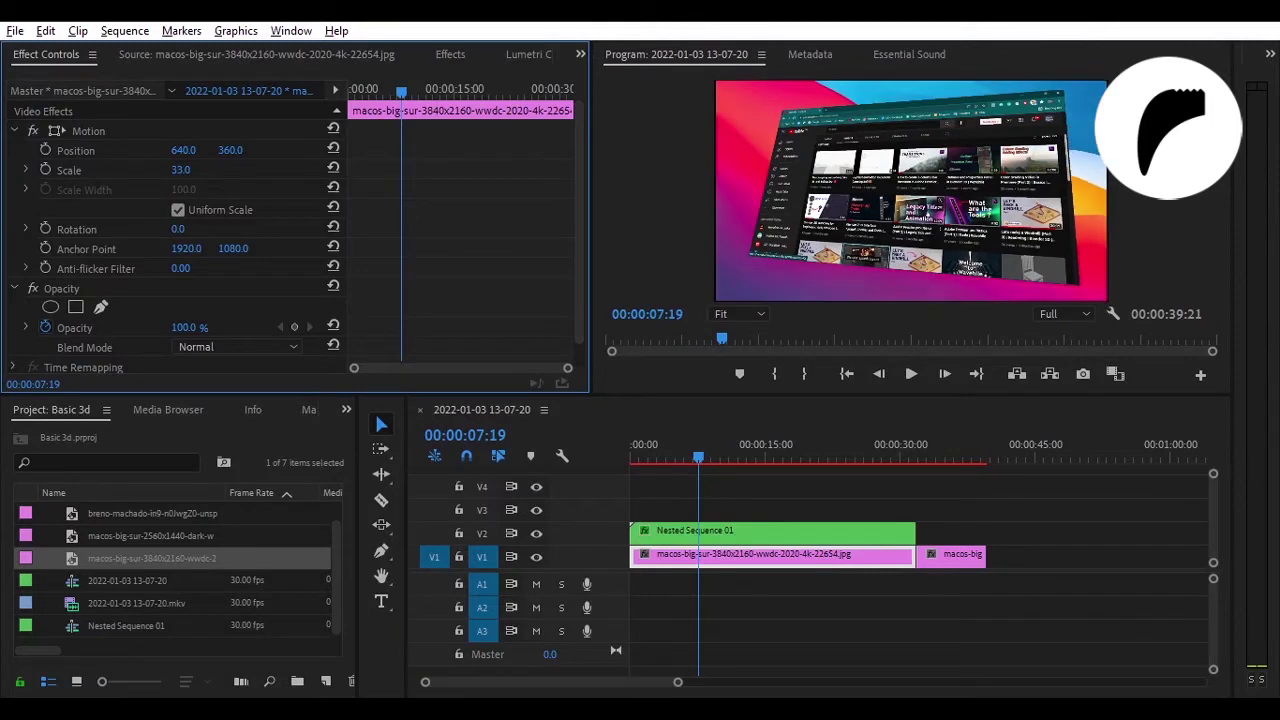
{"action": "left_click", "coordinate": [197, 167]}
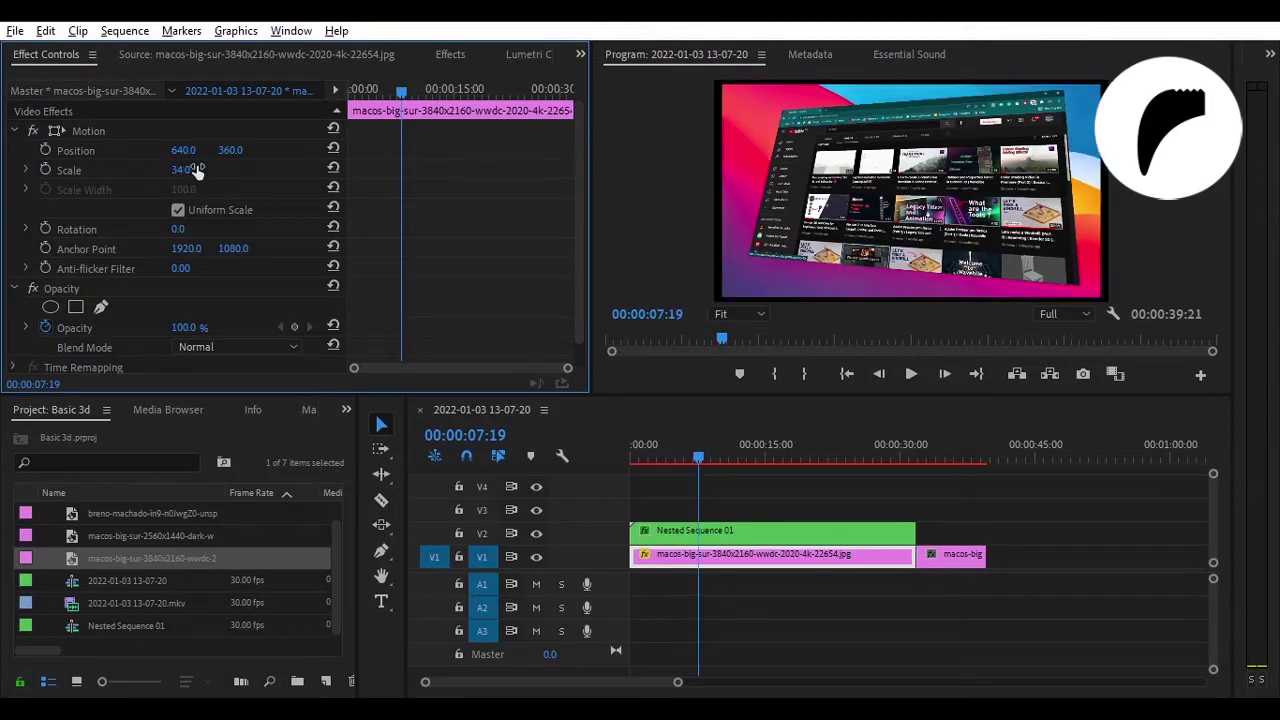
Step: Apply Gaussian Blur to the new 3840x2160 wallpaper clip on V1
{"action": "left_click", "coordinate": [455, 56]}
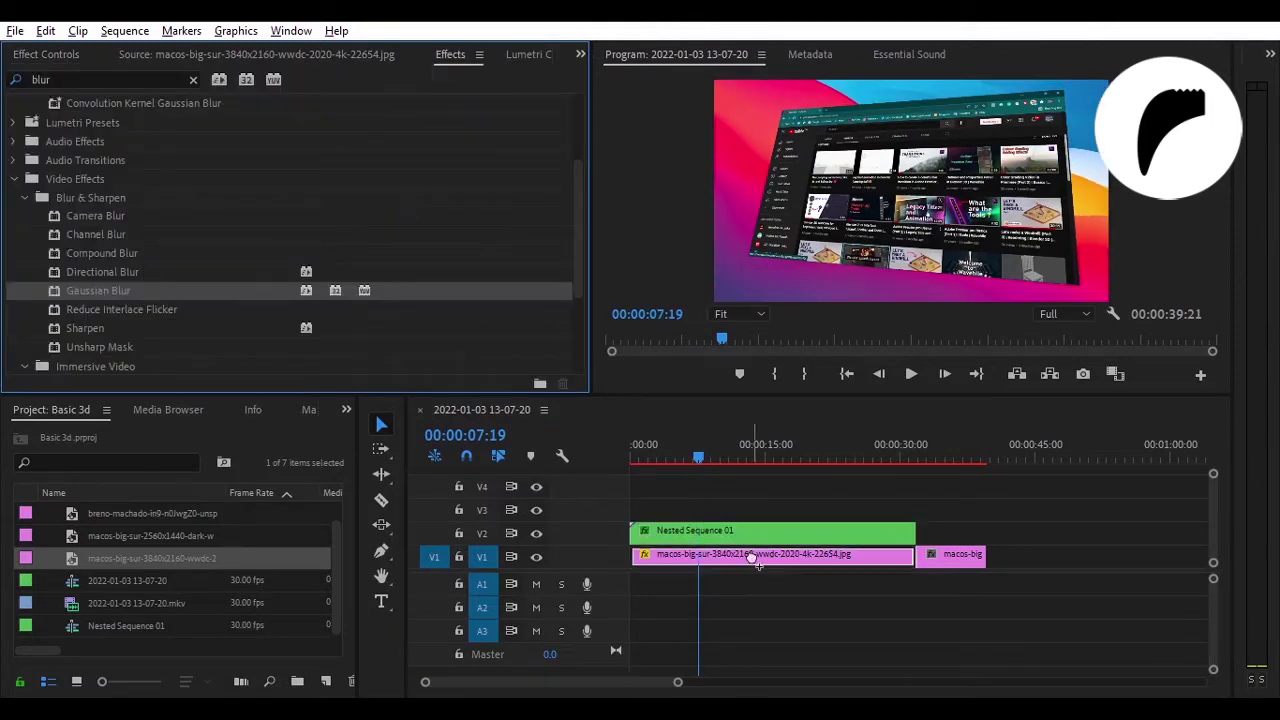
{"action": "left_click_drag", "start_coordinate": [147, 290], "coordinate": [760, 555]}
{"action": "left_click", "coordinate": [458, 404]}
{"action": "key", "text": "Home"}
Step: Ramp wallpaper Blurriness to 141 near 1.5 seconds with Repeat Edge Pixels, and shift both clips to V2–V3
{"action": "scroll", "coordinate": [200, 250], "scroll_direction": "down", "scroll_amount": 3}
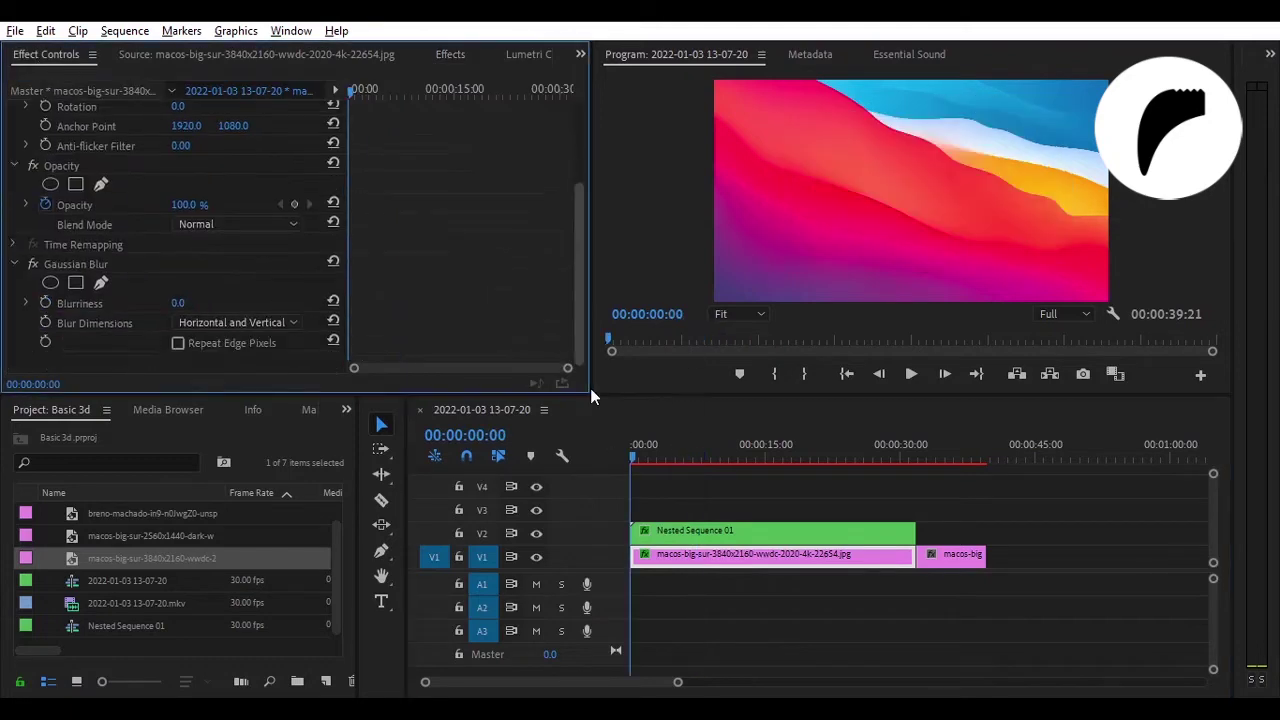
{"action": "left_click", "coordinate": [625, 342]}
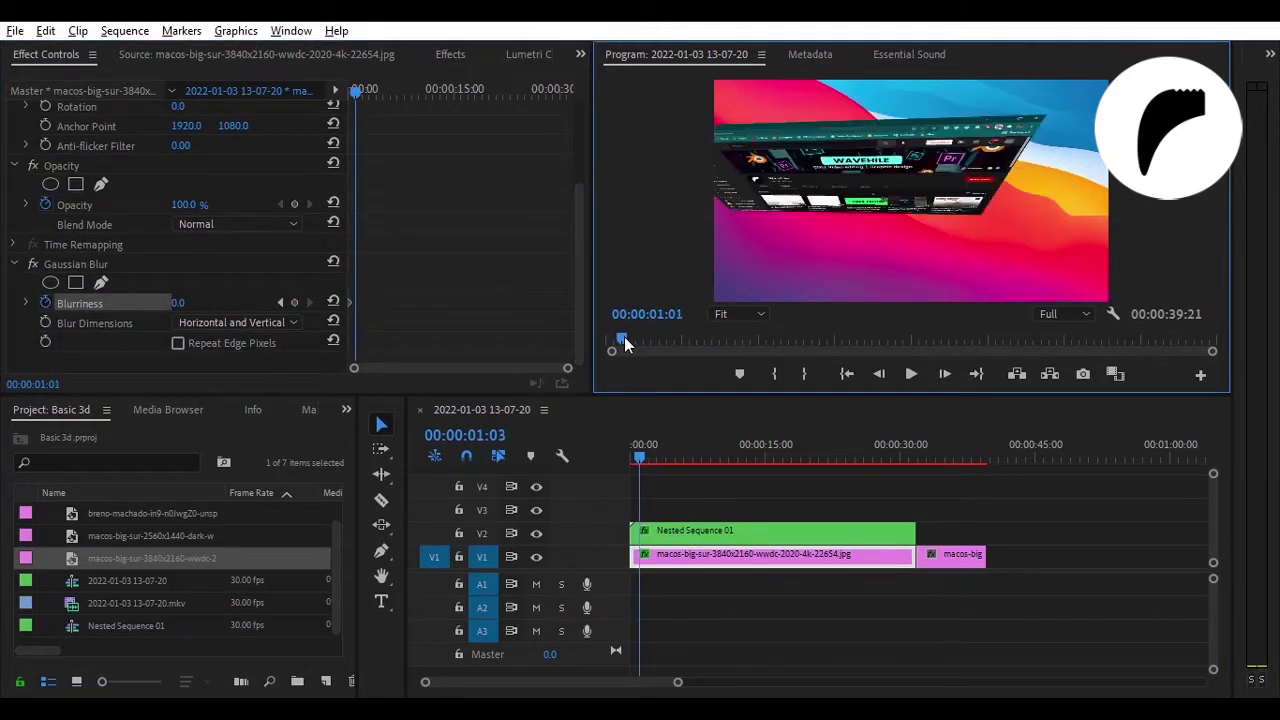
{"action": "left_click_drag", "start_coordinate": [628, 342], "coordinate": [629, 342]}
{"action": "left_click_drag", "start_coordinate": [178, 302], "coordinate": [215, 300]}
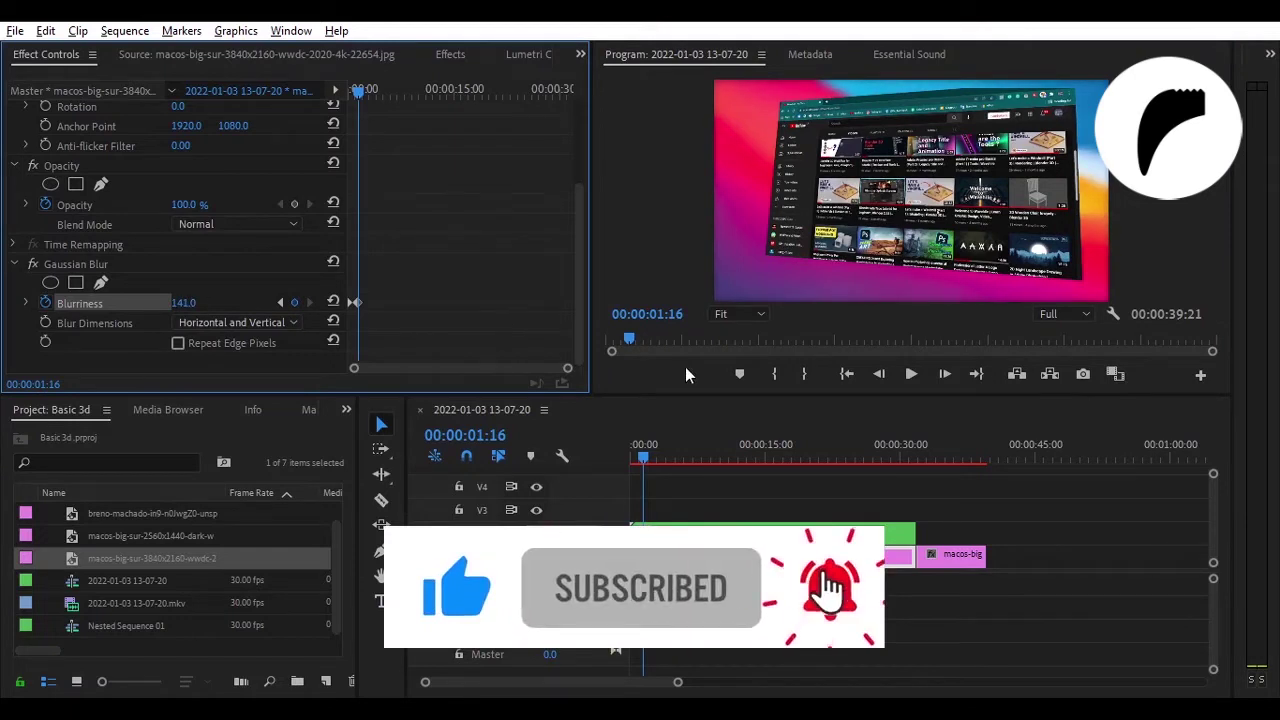
{"action": "left_click", "coordinate": [178, 343]}
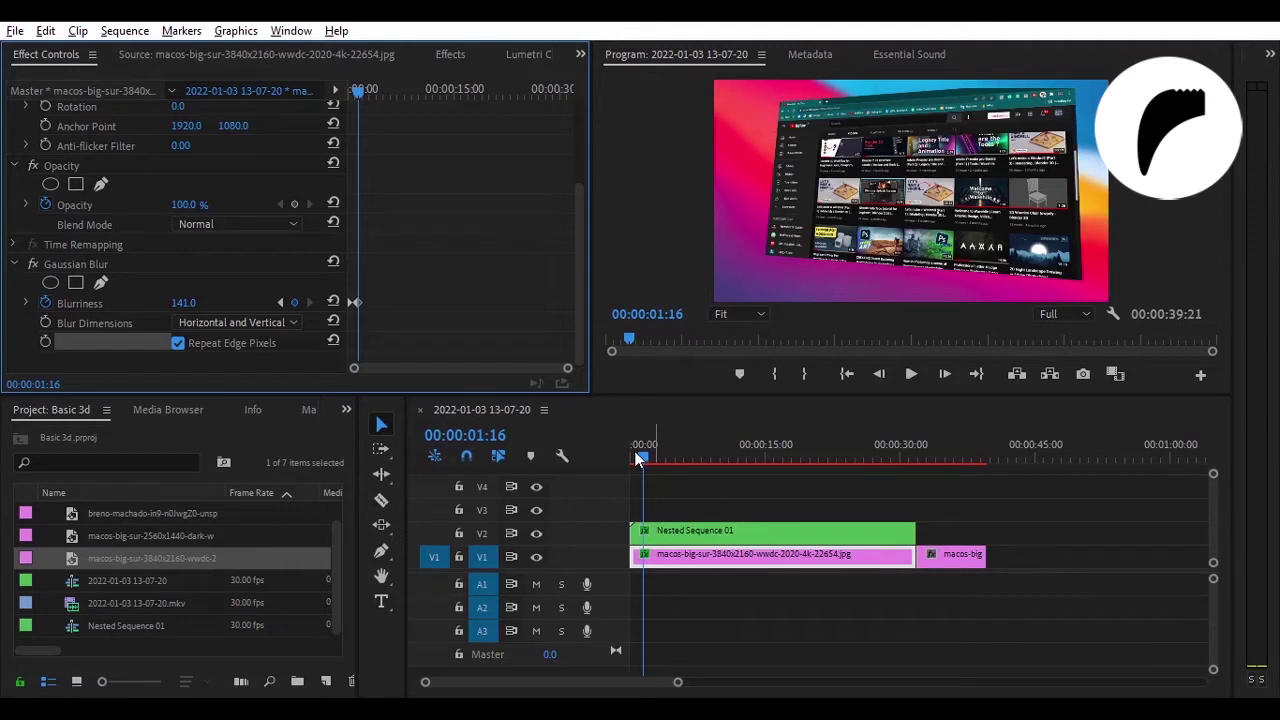
{"action": "left_click_drag", "start_coordinate": [638, 458], "coordinate": [623, 452]}
{"action": "mouse_move", "coordinate": [825, 586]}
{"action": "left_mouse_down"}
{"action": "mouse_move", "coordinate": [742, 514]}
{"action": "mouse_move", "coordinate": [752, 530]}
{"action": "left_mouse_up"}
Step: Delete the leftover short clip from V1
{"action": "left_click", "coordinate": [963, 553]}
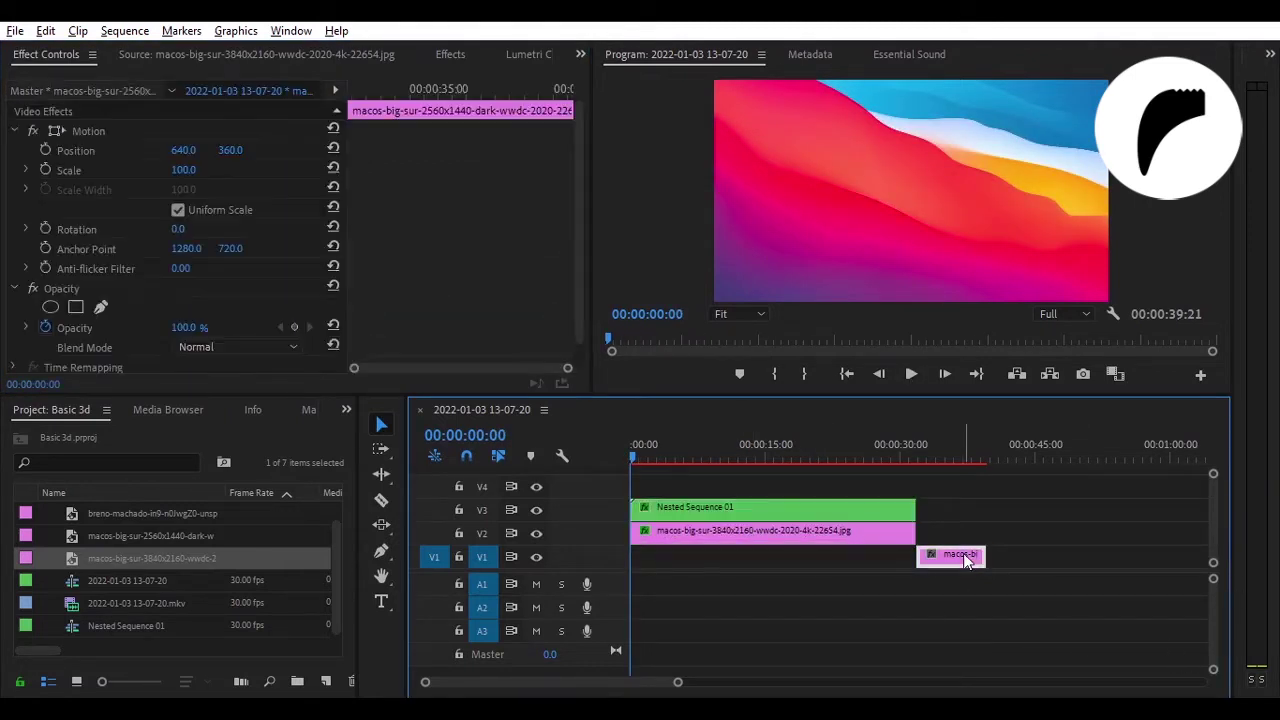
{"action": "key", "text": "Delete"}
{"action": "left_click", "coordinate": [257, 640]}
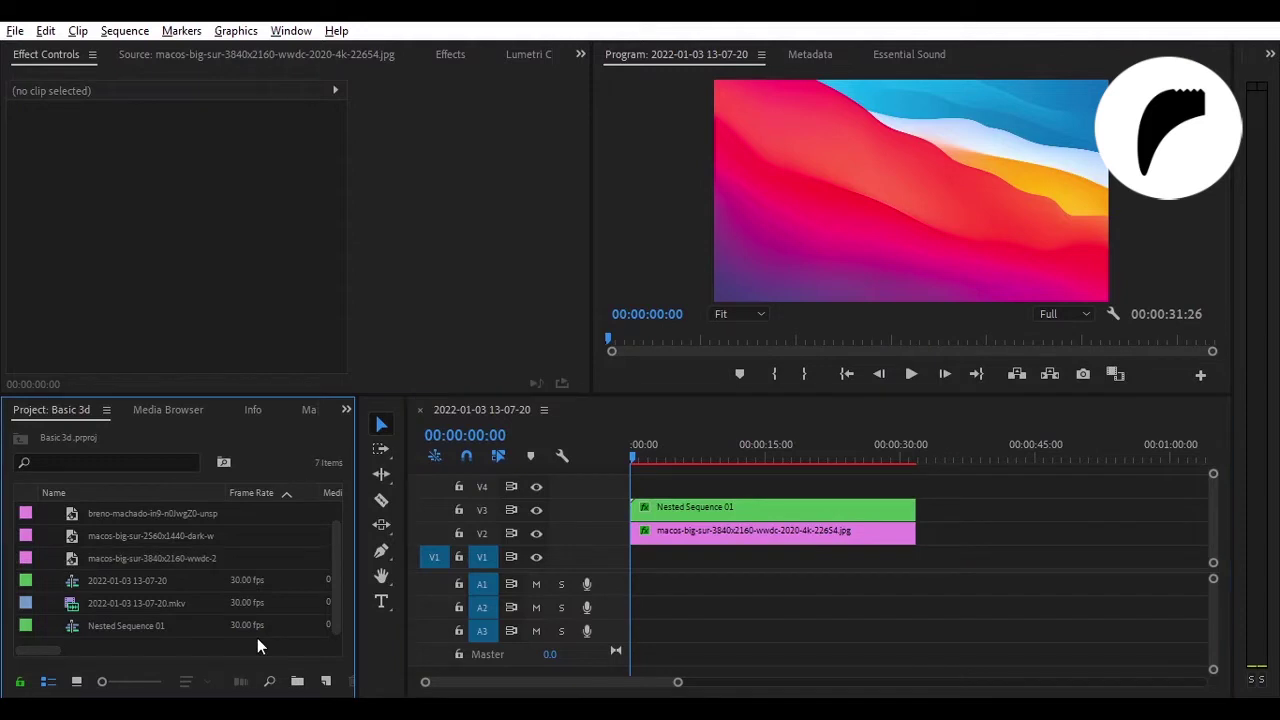
Step: Create a blue Color Matte (006DF4) and place it at the start of V1
{"action": "right_click", "coordinate": [325, 688]}
{"action": "mouse_move", "coordinate": [430, 510]}
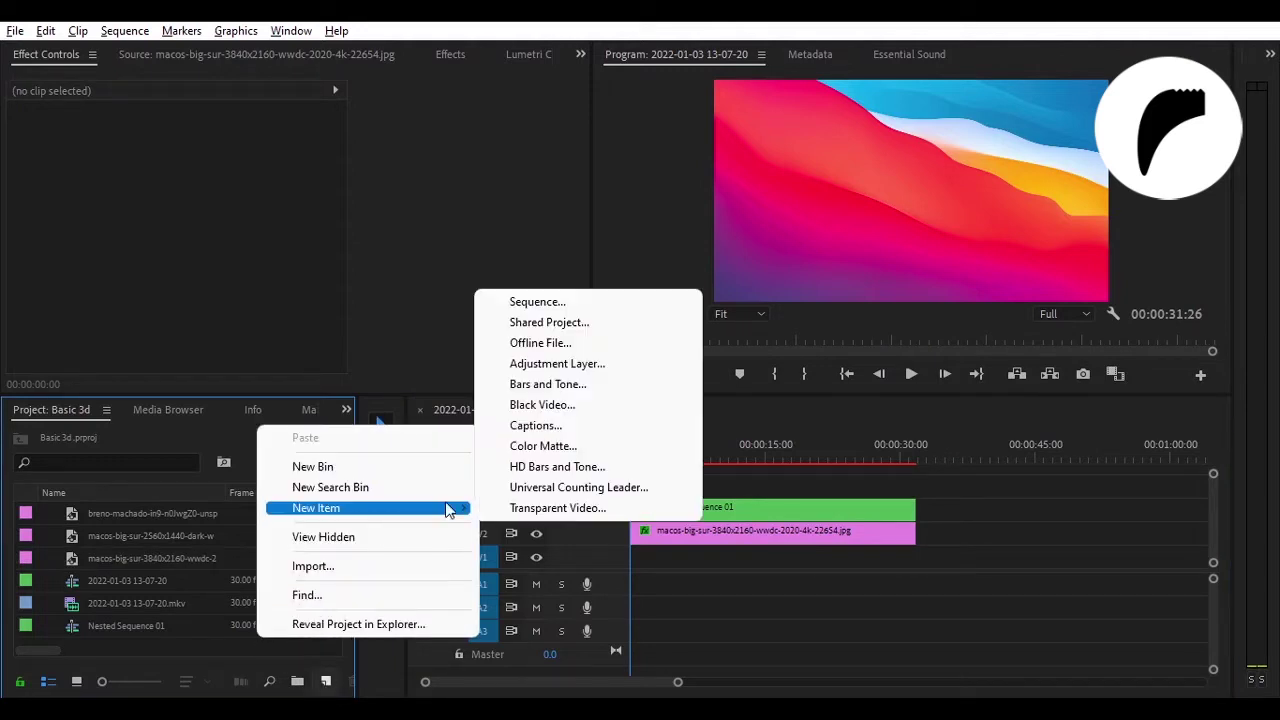
{"action": "left_click", "coordinate": [640, 446]}
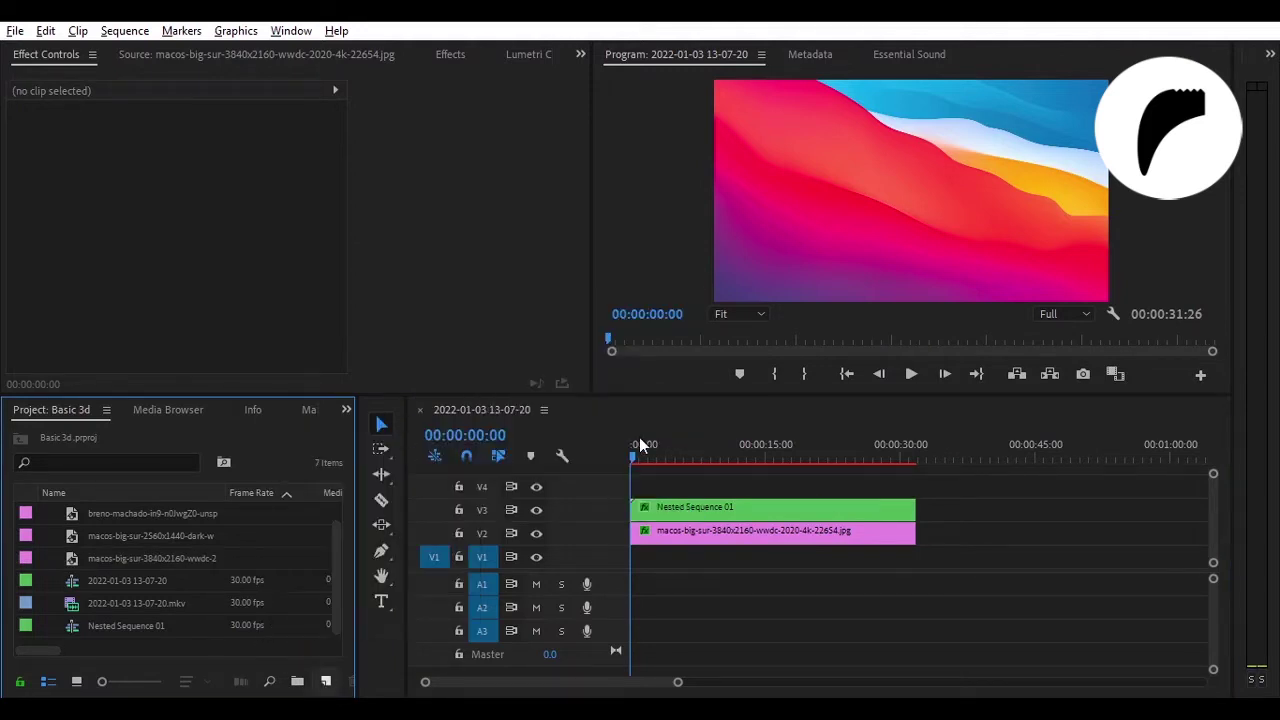
{"action": "left_click", "coordinate": [669, 456]}
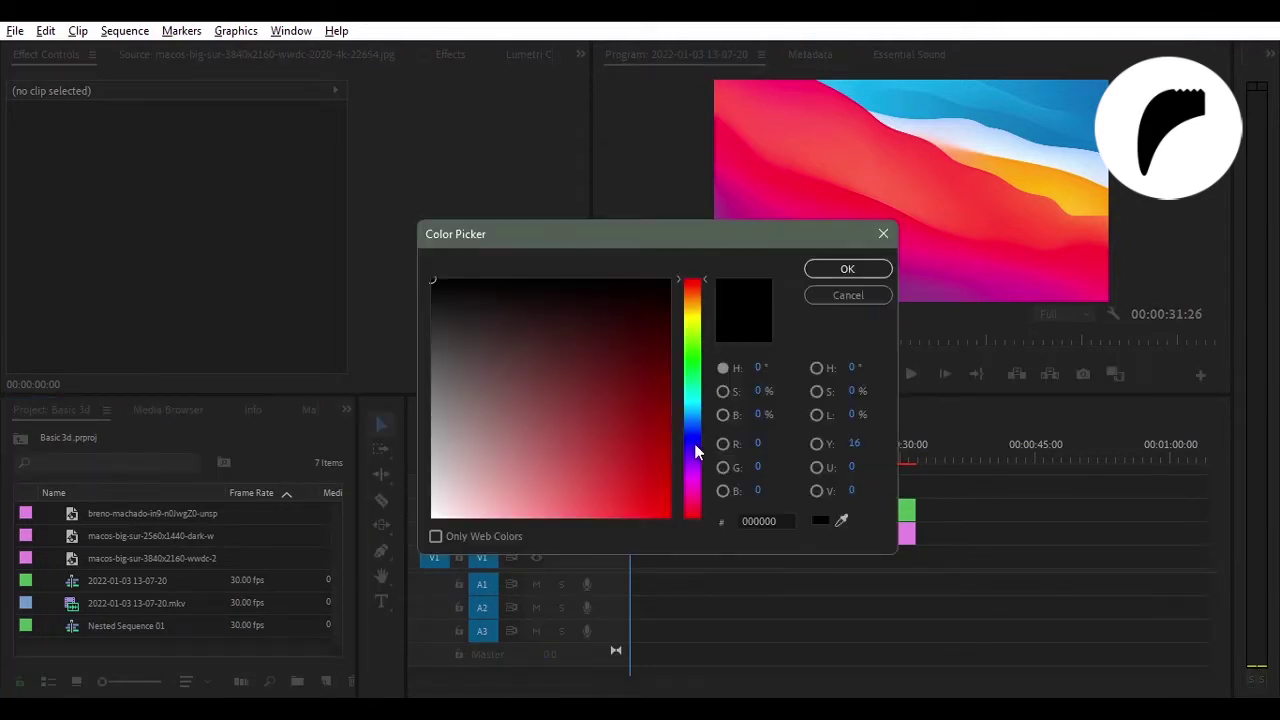
{"action": "left_click", "coordinate": [697, 456]}
{"action": "left_click", "coordinate": [668, 508]}
{"action": "left_click_drag", "start_coordinate": [698, 485], "coordinate": [700, 387]}
{"action": "left_click", "coordinate": [836, 268]}
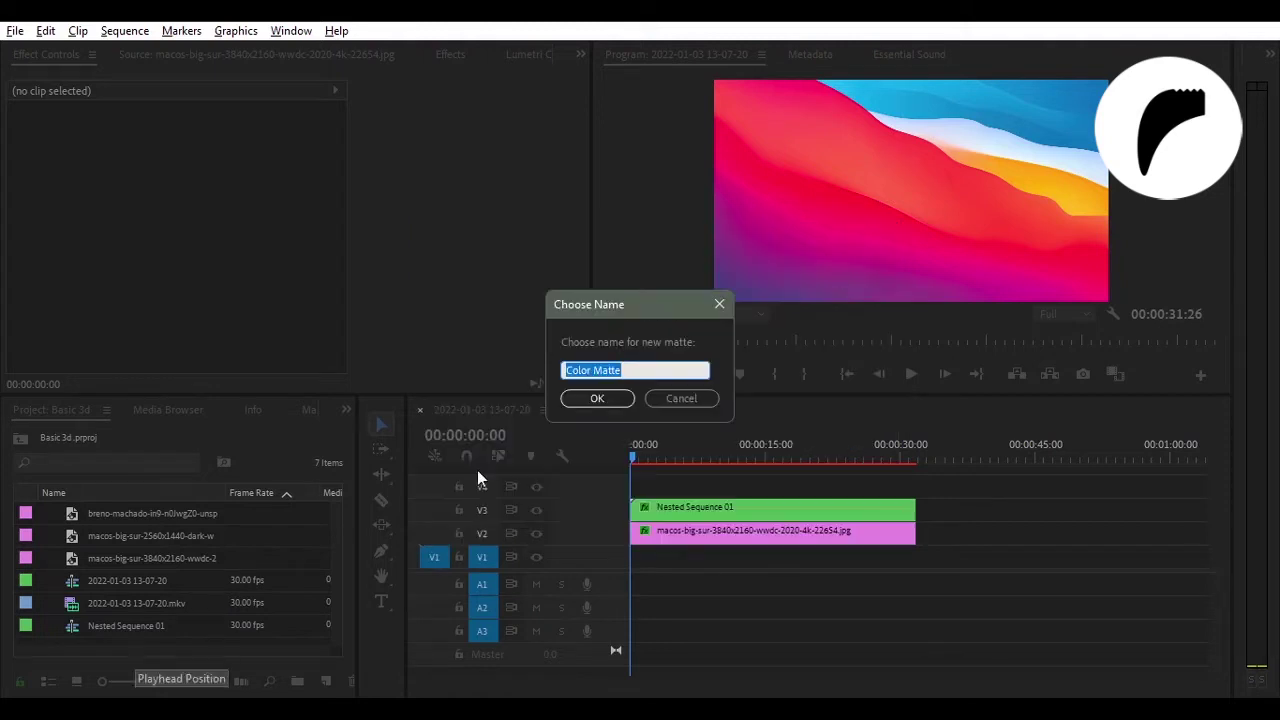
{"action": "left_click", "coordinate": [596, 395]}
{"action": "left_click_drag", "start_coordinate": [120, 536], "coordinate": [640, 556]}
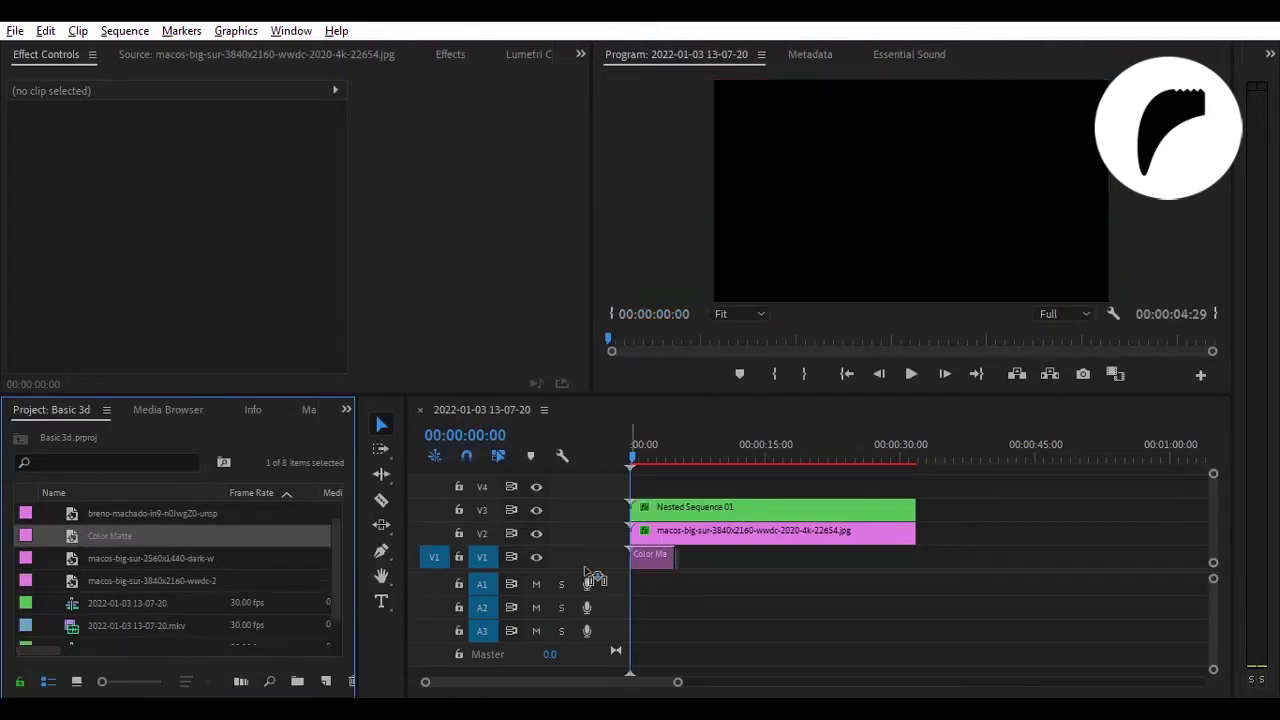
Step: Set the wallpaper clip's Scale to 32.5
{"action": "left_click", "coordinate": [668, 531]}
{"action": "left_click_drag", "start_coordinate": [169, 172], "coordinate": [176, 170]}
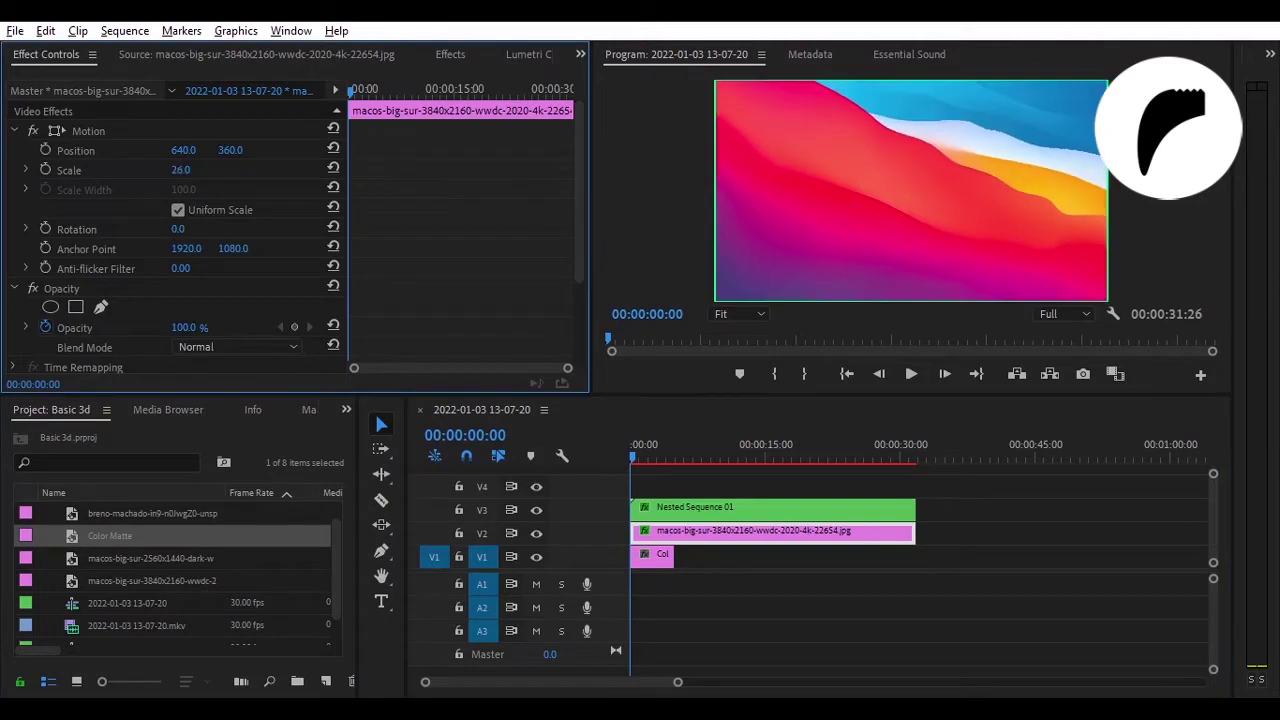
{"action": "left_click", "coordinate": [190, 169]}
{"action": "type", "text": "32"}
{"action": "key", "text": "Return"}
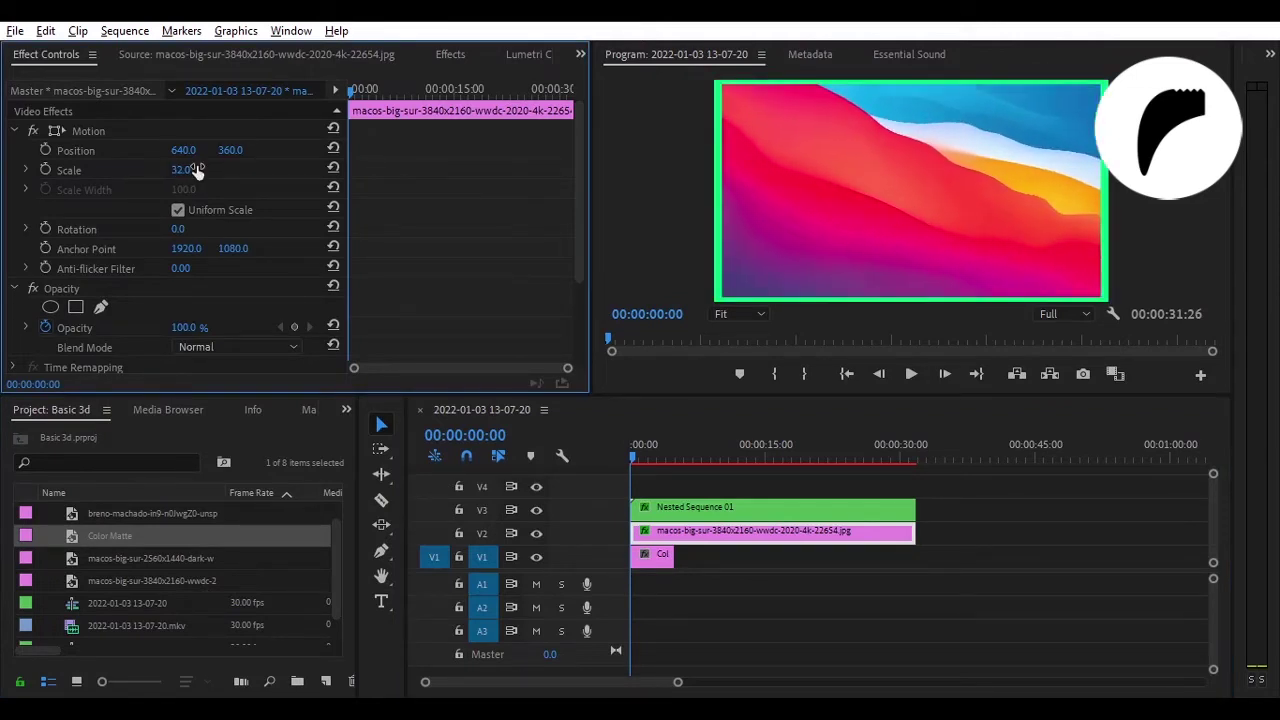
{"action": "left_click", "coordinate": [197, 168]}
{"action": "type", "text": "32.5"}
{"action": "key", "text": "Return"}
Step: Stretch the Color Matte to full length and recolour it lime green (95F400)
{"action": "left_click_drag", "start_coordinate": [672, 555], "coordinate": [899, 550]}
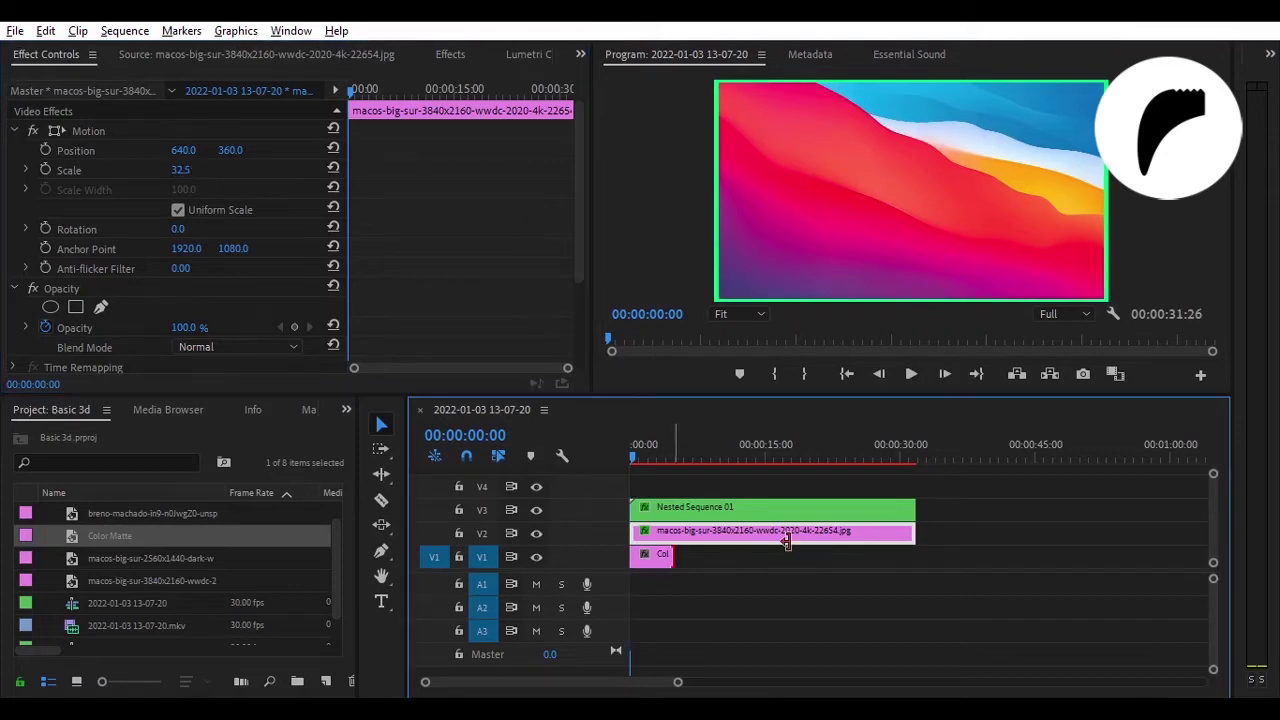
{"action": "double_click", "coordinate": [888, 556]}
{"action": "left_click", "coordinate": [699, 348]}
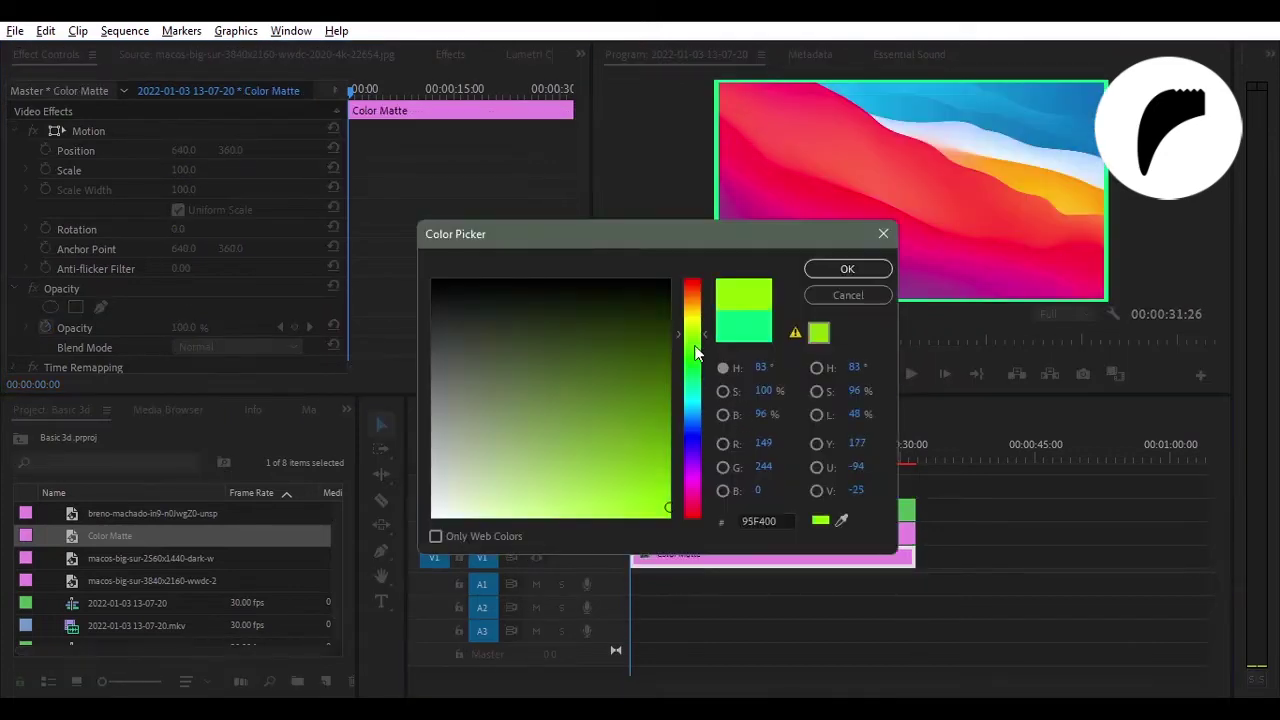
{"action": "left_click", "coordinate": [839, 267]}
{"action": "left_click", "coordinate": [908, 374]}
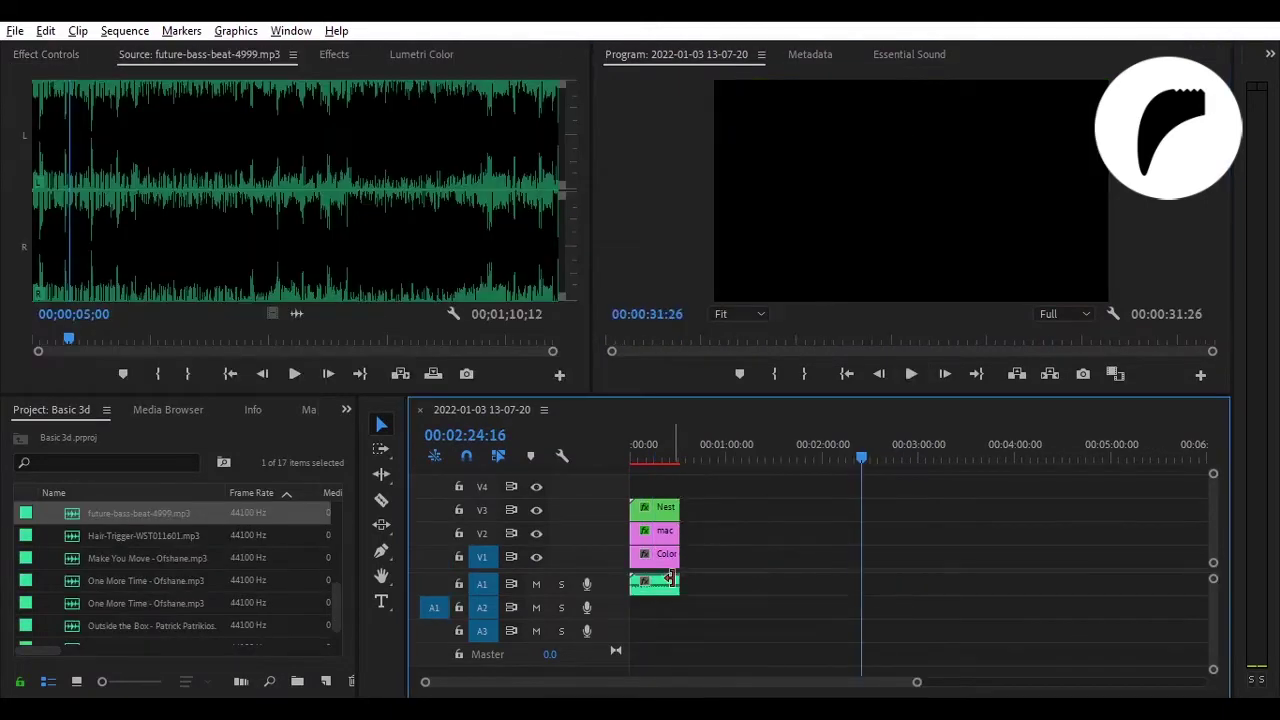
Step: Preview the lime-bordered composition from the start in the Program monitor
{"action": "left_click_drag", "start_coordinate": [857, 450], "coordinate": [642, 450]}
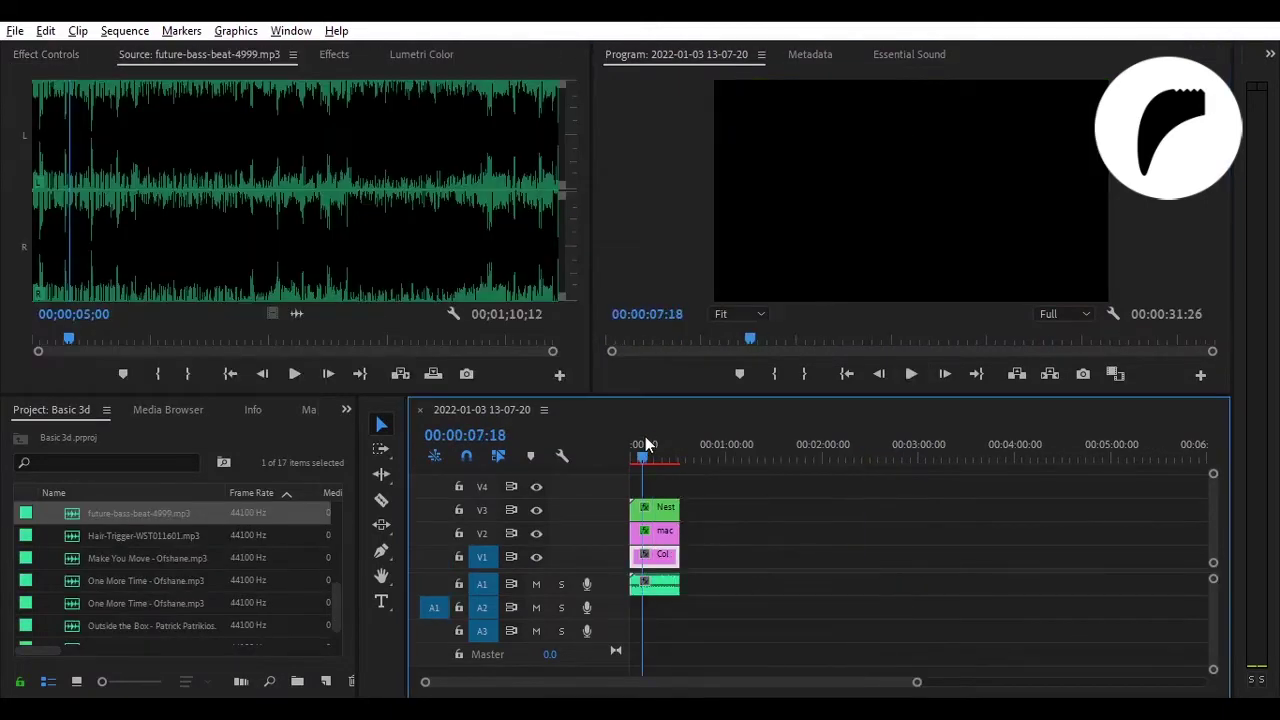
{"action": "left_click", "coordinate": [911, 374]}
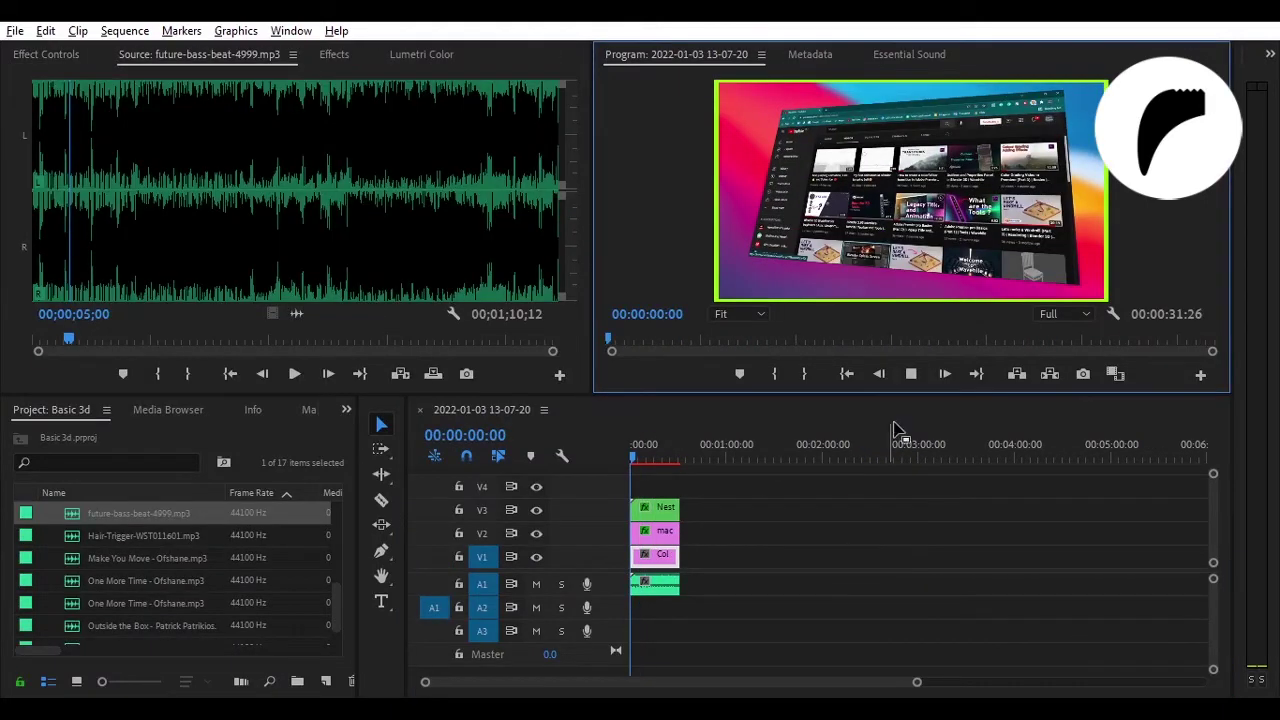
{"action": "key", "text": "space"}
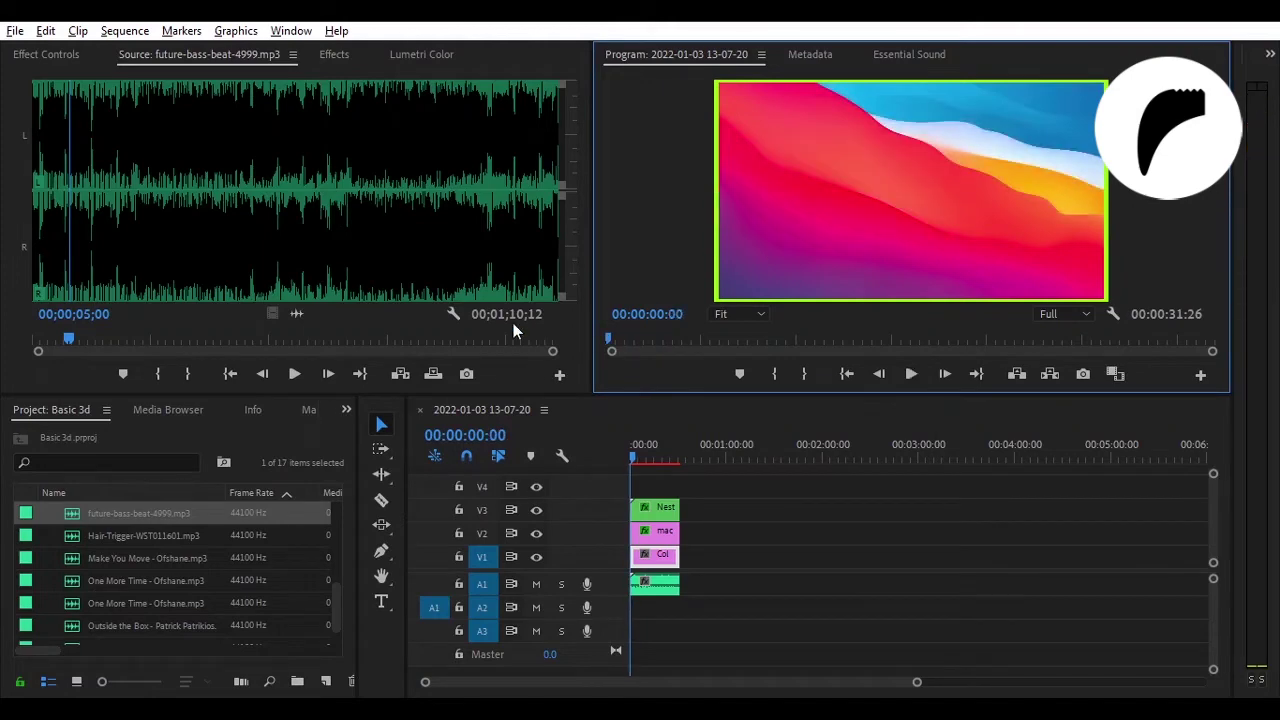
{"action": "key", "text": "Down"}
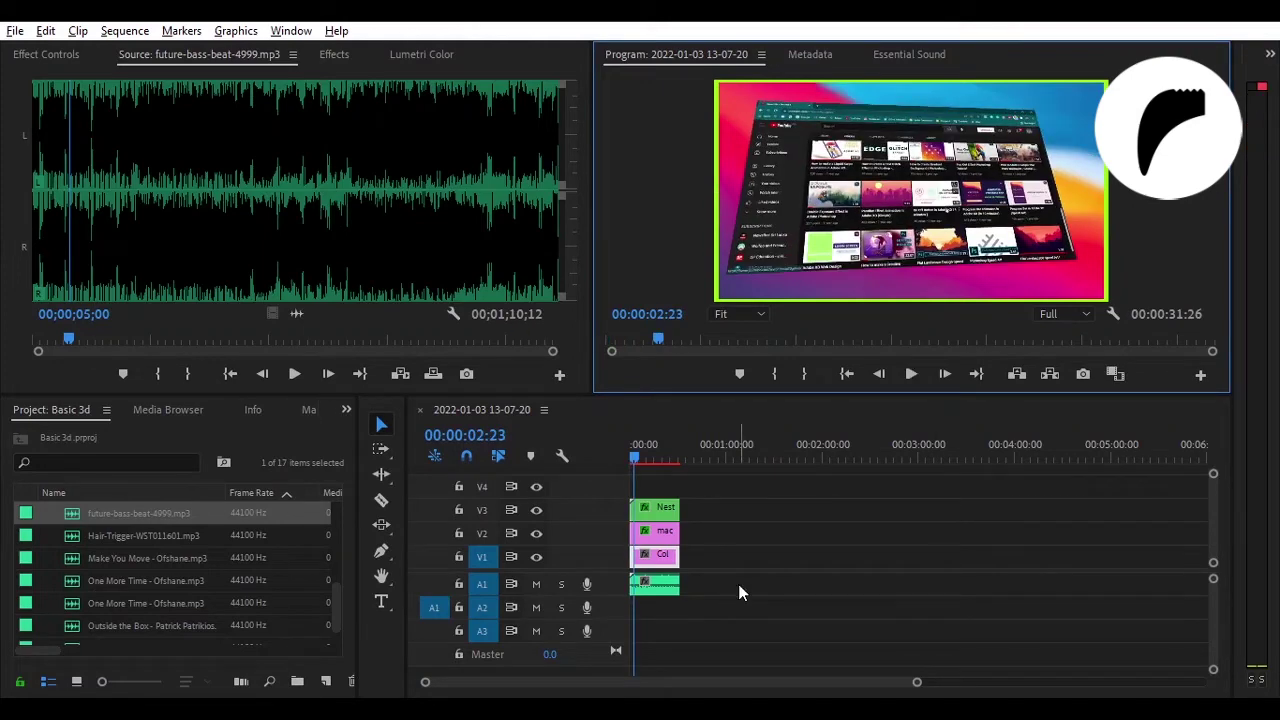
{"action": "left_click_drag", "start_coordinate": [916, 682], "coordinate": [628, 682]}
{"action": "key", "text": "Home"}
{"action": "left_click", "coordinate": [907, 384]}
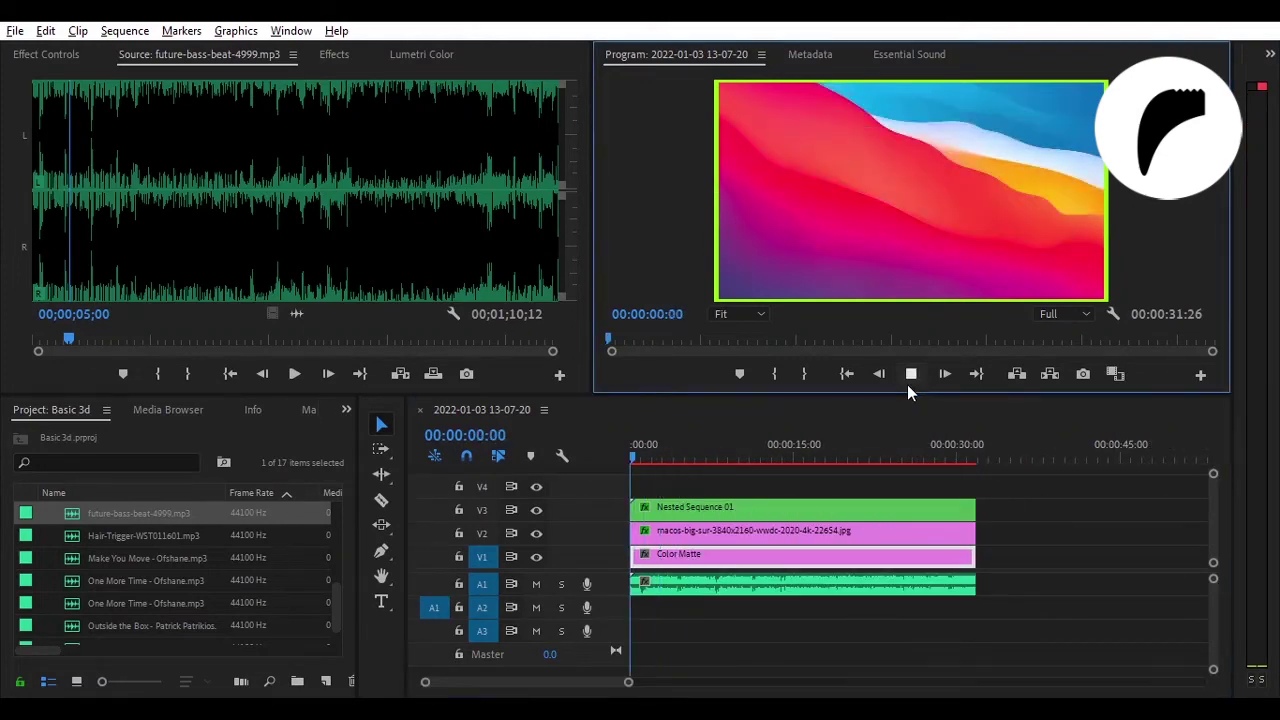
{"action": "left_click", "coordinate": [907, 384]}
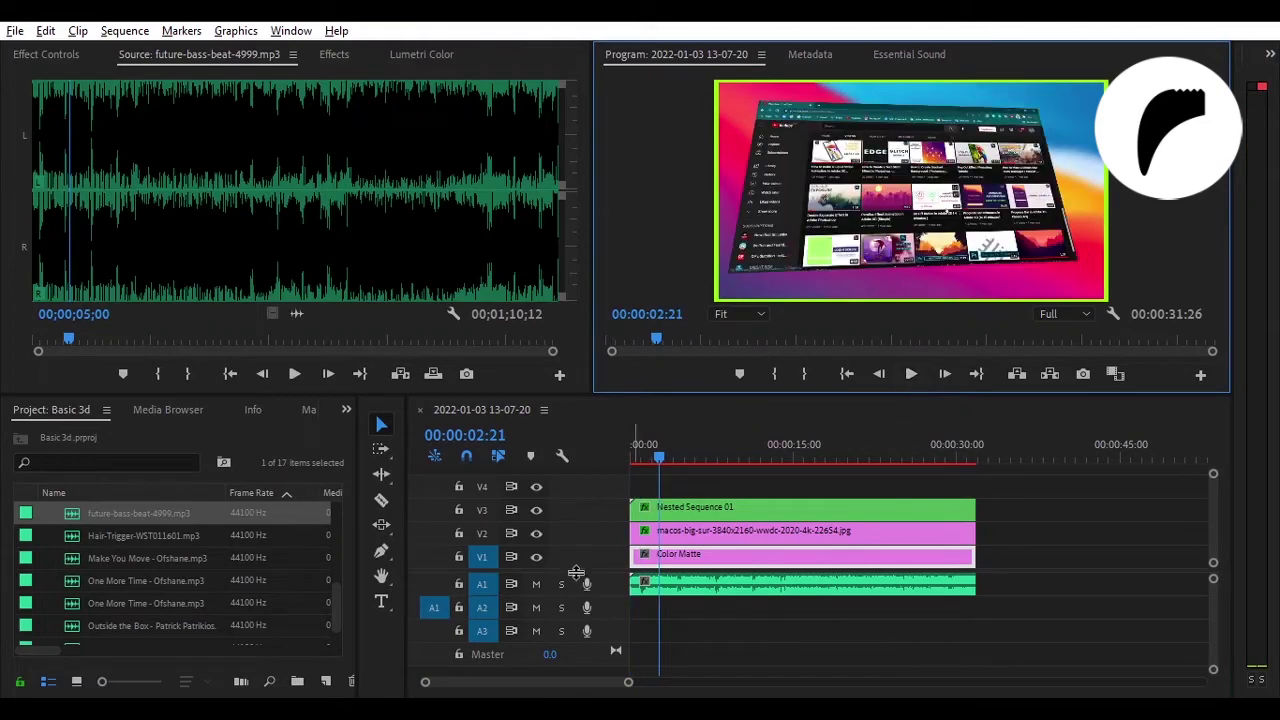
Step: Enlarge track A1 to show the music waveform and zoom the timeline onto the clips
{"action": "left_click_drag", "start_coordinate": [605, 596], "coordinate": [607, 640]}
{"action": "left_click_drag", "start_coordinate": [628, 682], "coordinate": [591, 686]}
{"action": "left_click", "coordinate": [622, 444]}
Step: Cut the V3 Nested Sequence 01 clip at two frame-stepped points near the start
{"action": "key", "text": "space"}
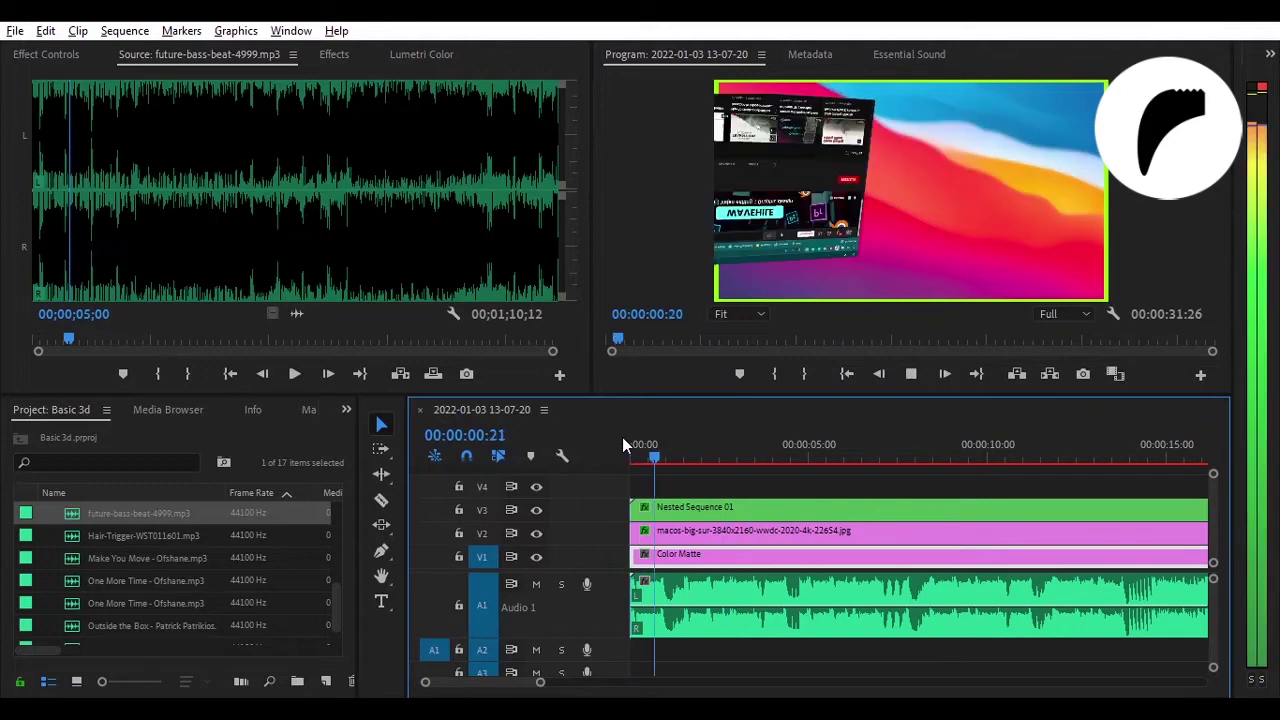
{"action": "key", "text": "space"}
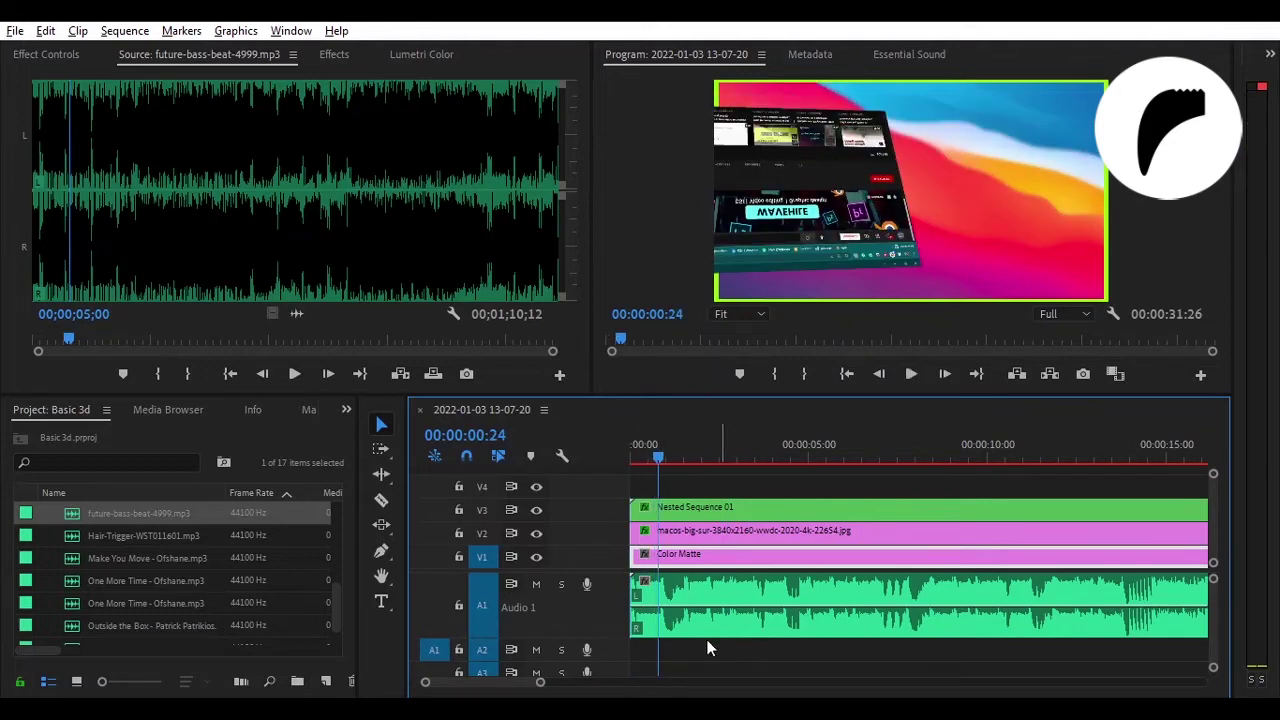
{"action": "mouse_move", "coordinate": [595, 641]}
{"action": "left_mouse_down"}
{"action": "mouse_move", "coordinate": [595, 658]}
{"action": "mouse_move", "coordinate": [517, 683]}
{"action": "left_mouse_up"}
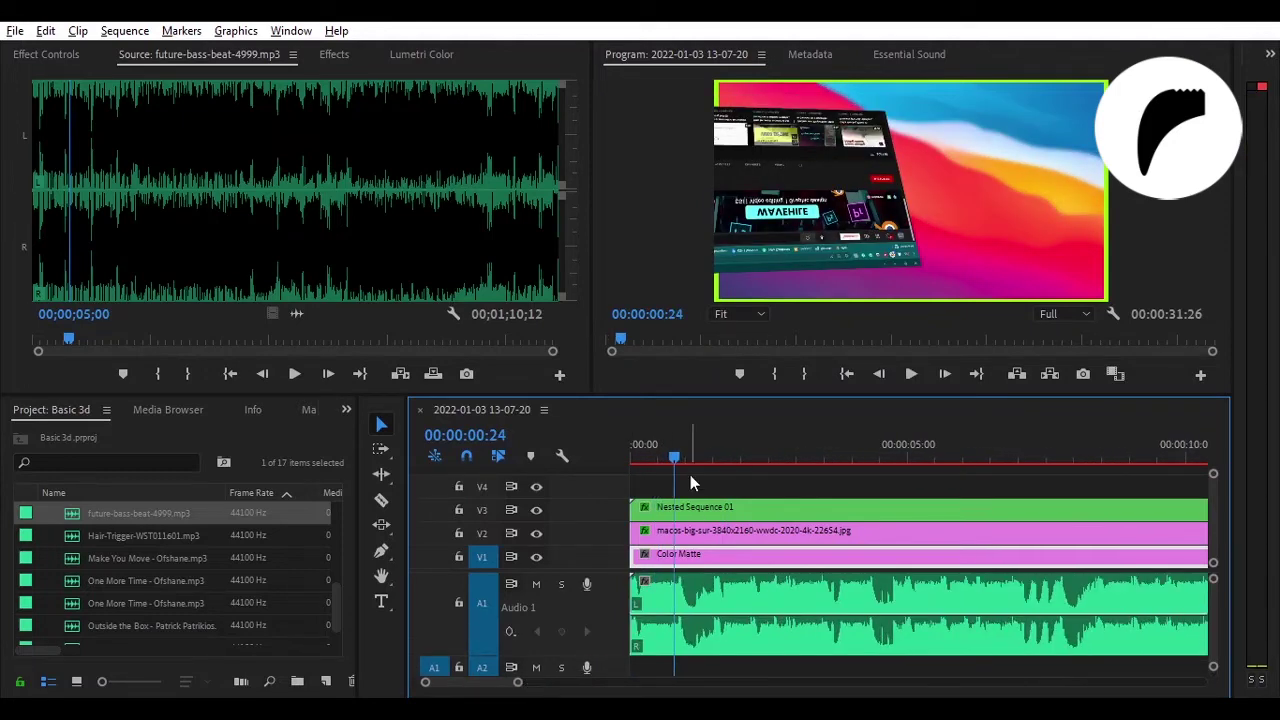
{"action": "left_click", "coordinate": [684, 508]}
{"action": "key", "text": "Right"}
{"action": "key", "text": "Right"}
{"action": "key", "text": "ctrl+k"}
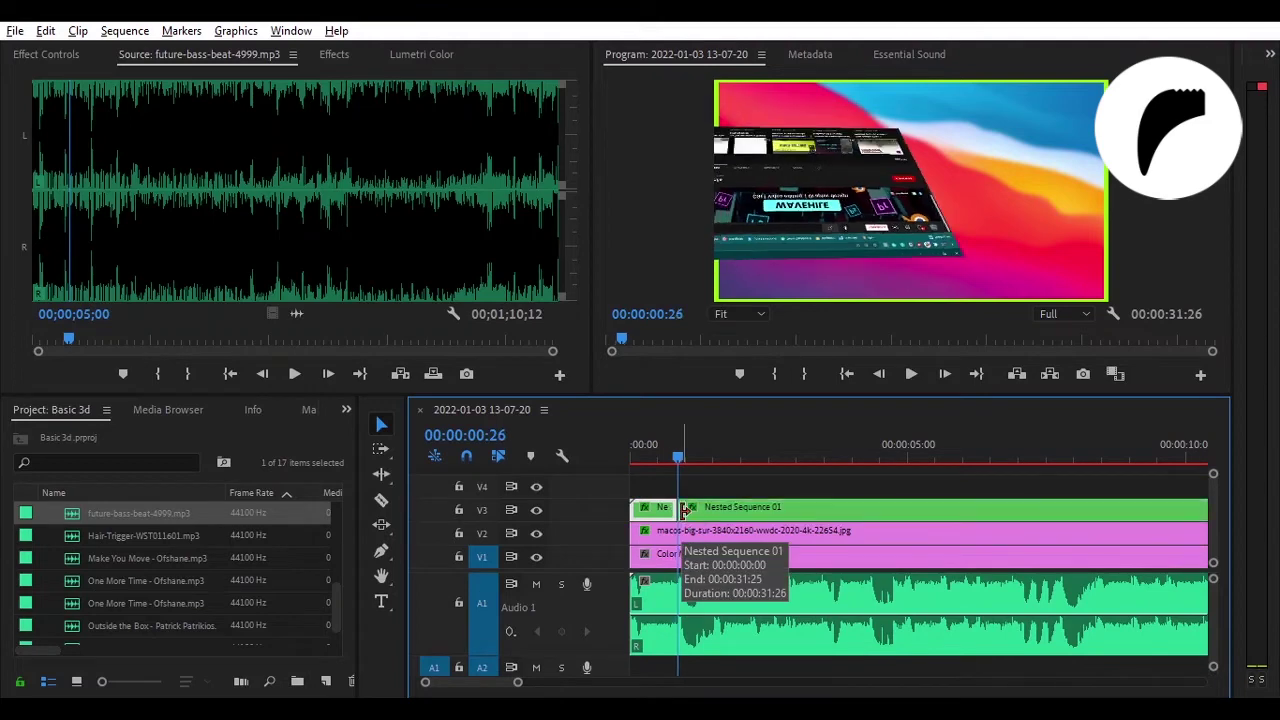
{"action": "key", "text": "Right"}
{"action": "key", "text": "Right"}
{"action": "key", "text": "Right"}
{"action": "key", "text": "ctrl+k"}
{"action": "left_click", "coordinate": [716, 516]}
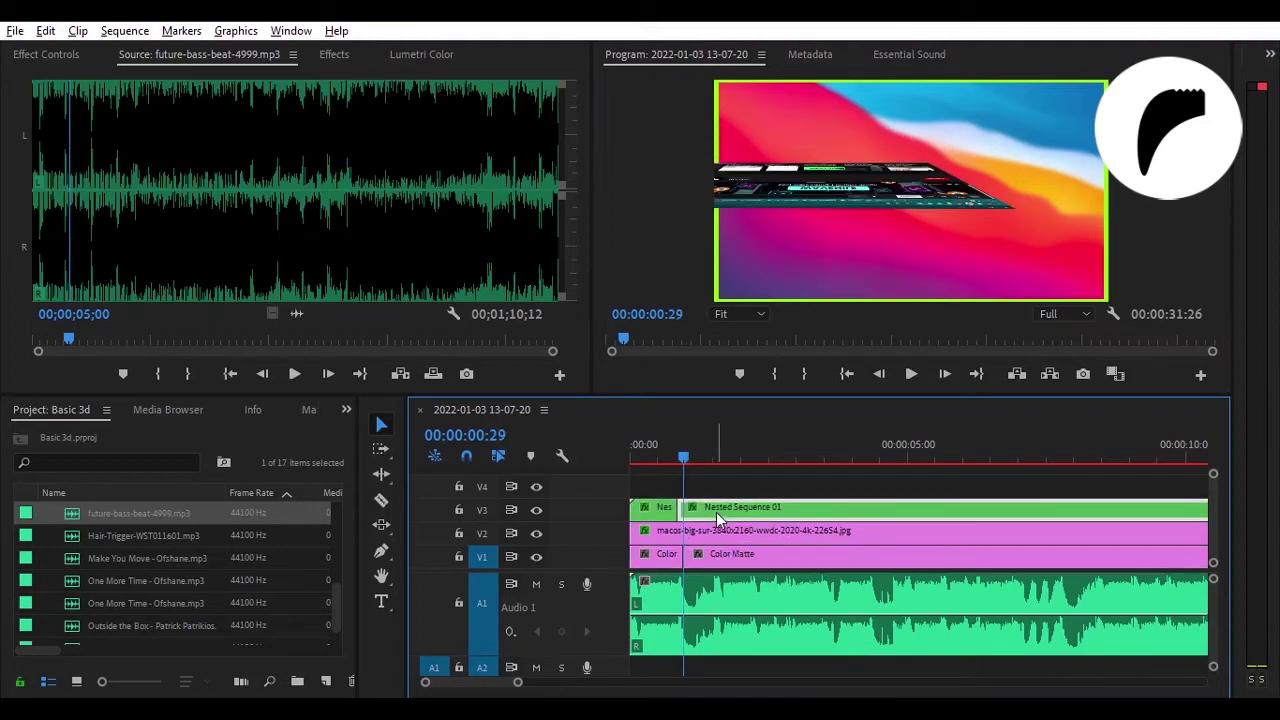
{"action": "left_click", "coordinate": [680, 516]}
Step: Split the Color Matte and Nested Sequence clip at about 00:00:01:16
{"action": "left_click", "coordinate": [675, 458]}
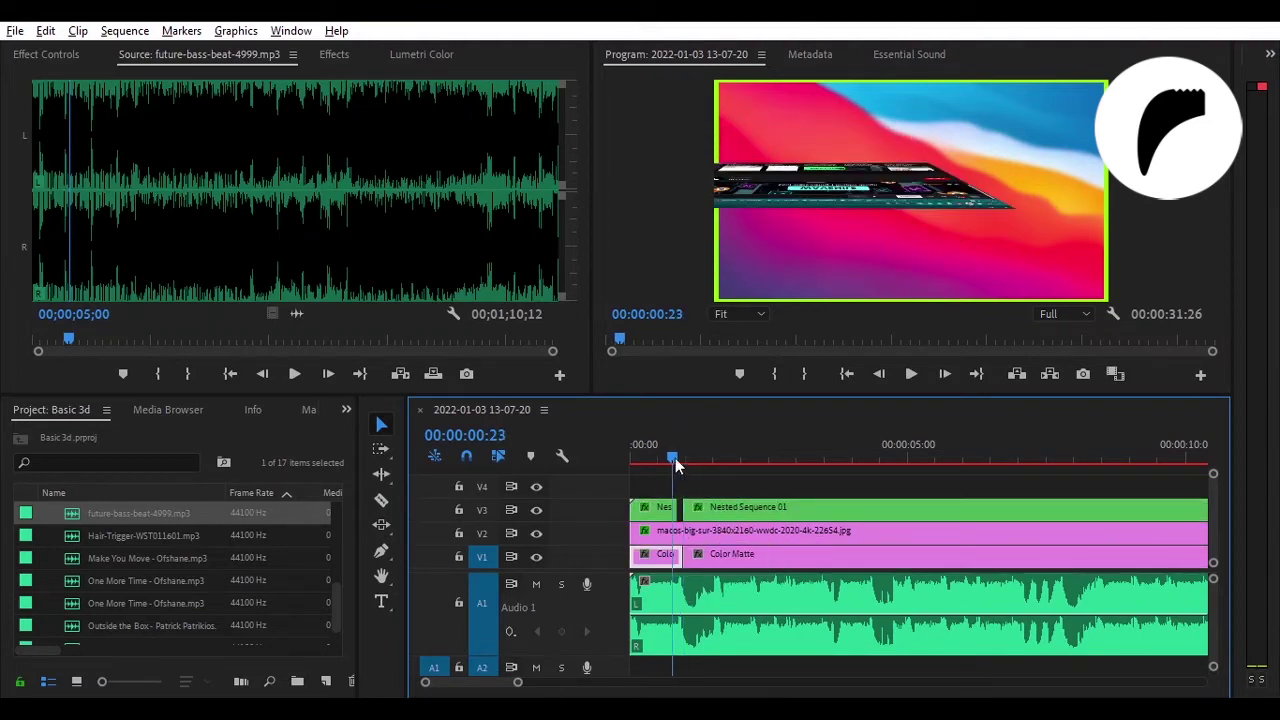
{"action": "left_click", "coordinate": [717, 454]}
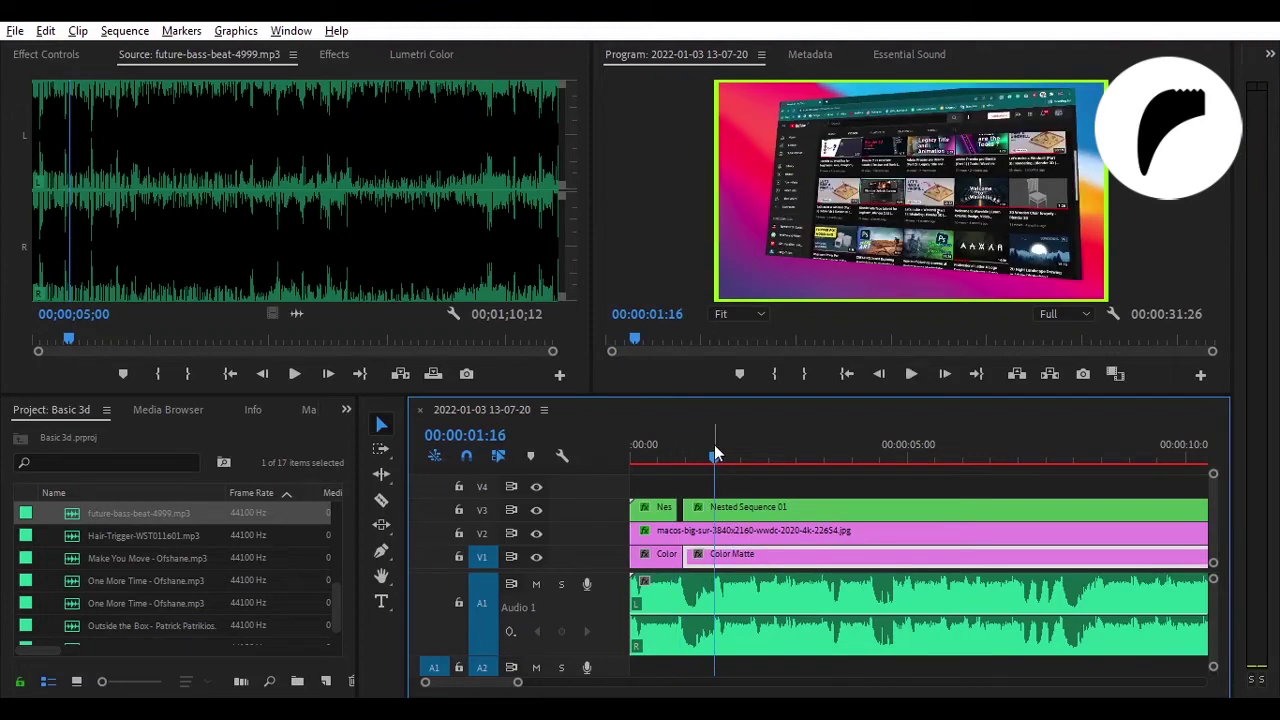
{"action": "key", "text": "ctrl+k"}
{"action": "left_click", "coordinate": [731, 508]}
{"action": "key", "text": "ctrl+k"}
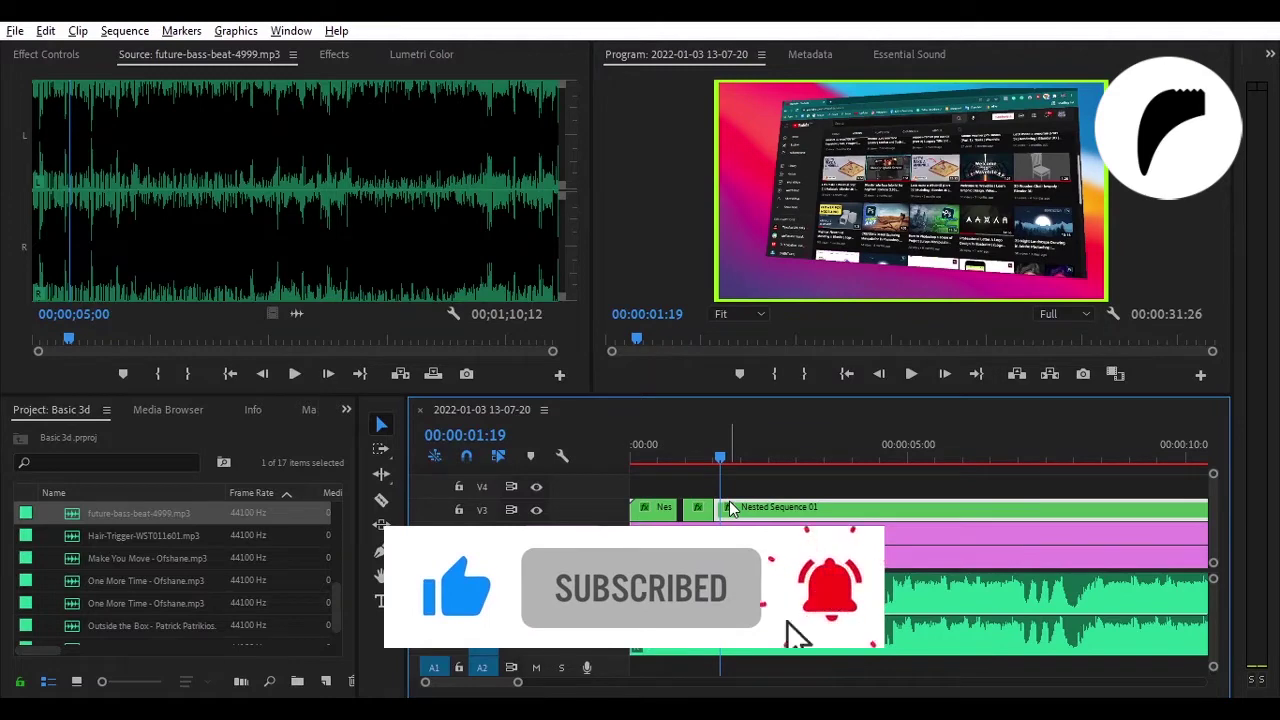
{"action": "left_click", "coordinate": [717, 510]}
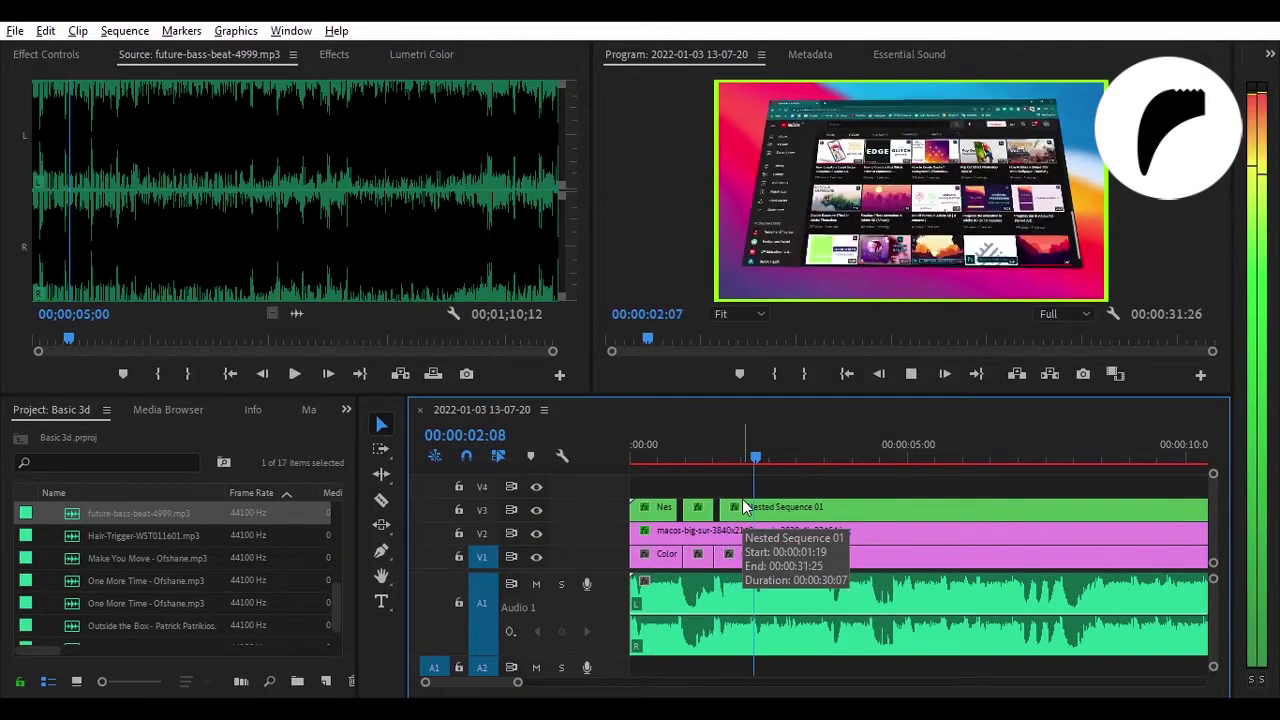
Step: Cut the nested clip at about two seconds and again a few frames later
{"action": "left_click_drag", "start_coordinate": [748, 460], "coordinate": [754, 463]}
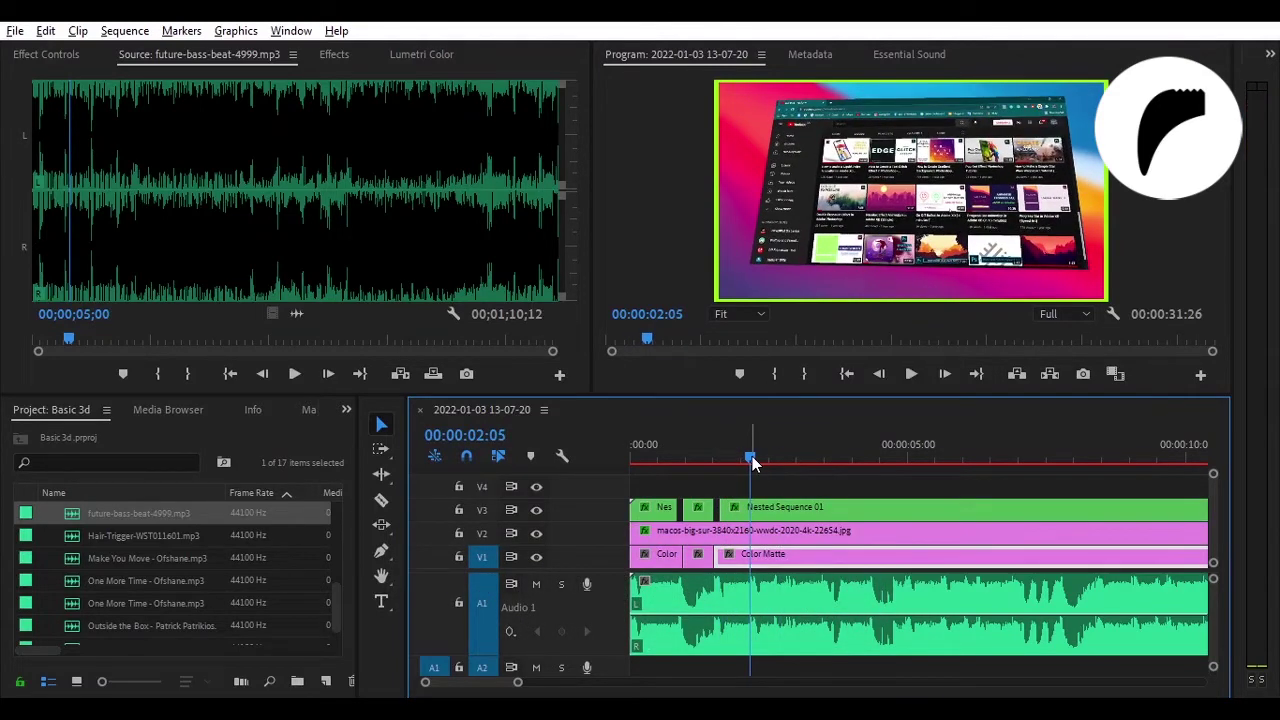
{"action": "key", "text": "ctrl+k"}
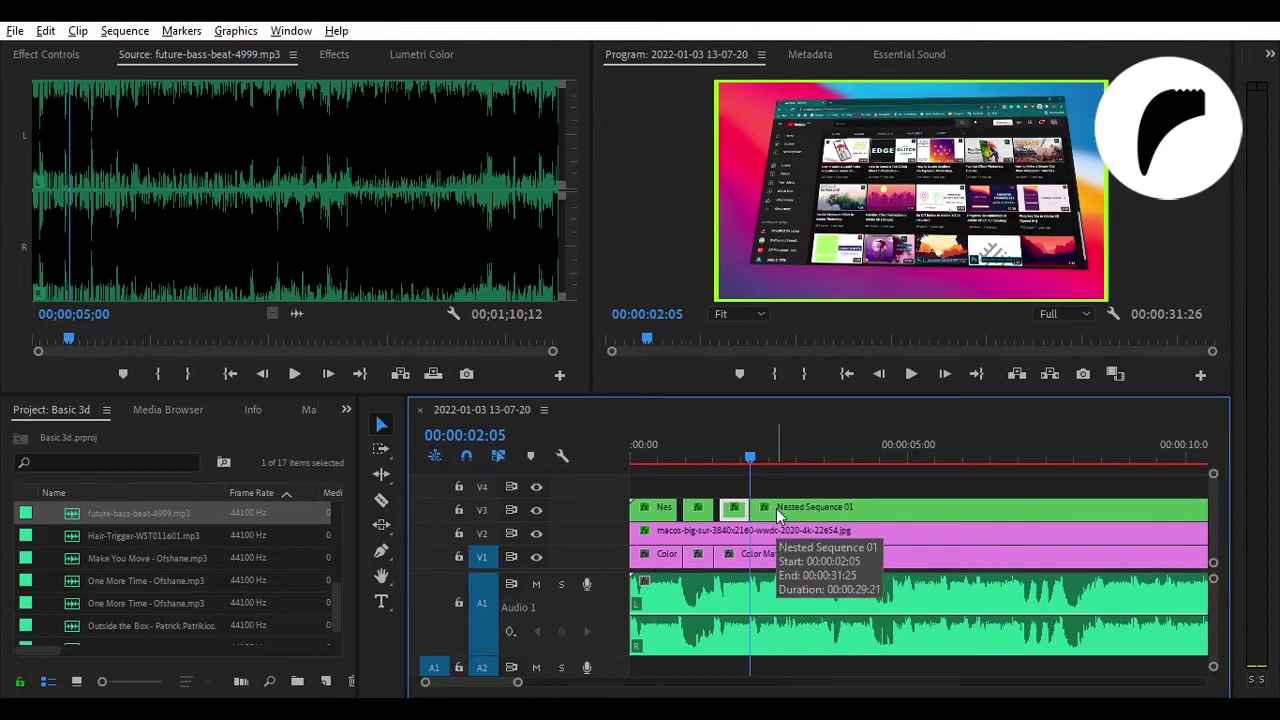
{"action": "key", "text": "Right"}
{"action": "key", "text": "Right"}
{"action": "key", "text": "Right"}
{"action": "key", "text": "ctrl+k"}
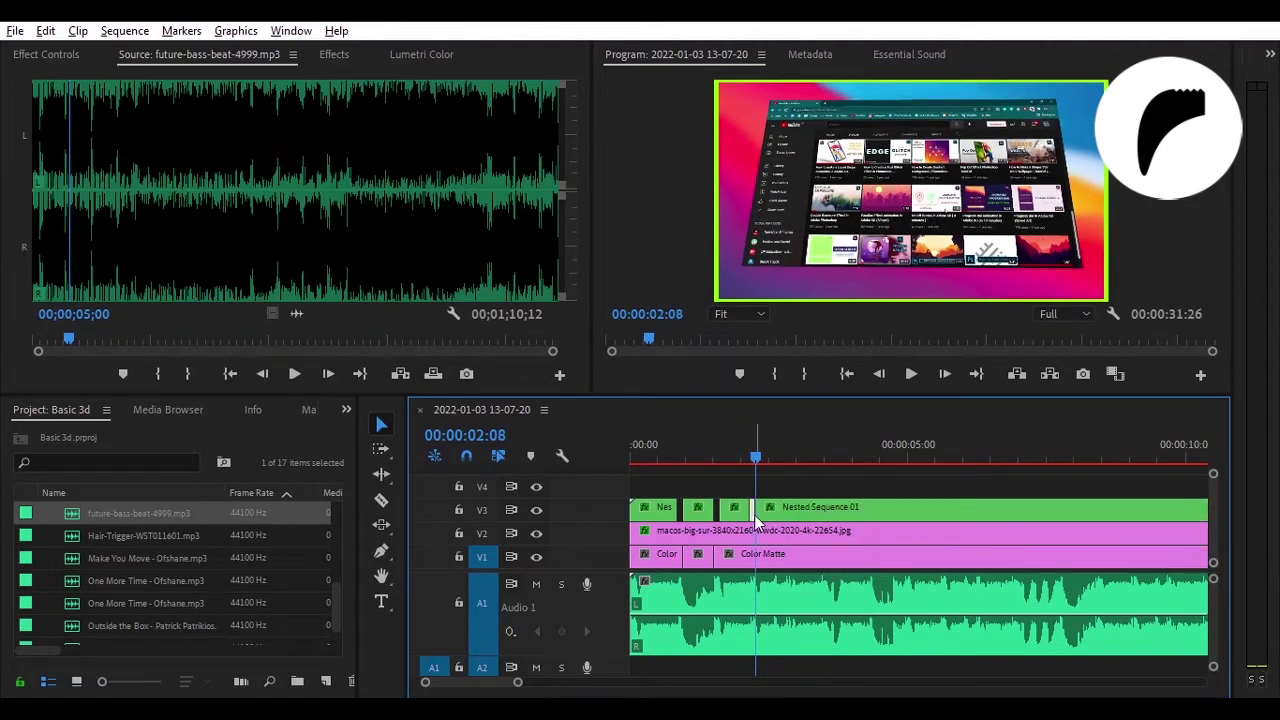
{"action": "key", "text": "space"}
{"action": "key", "text": "space"}
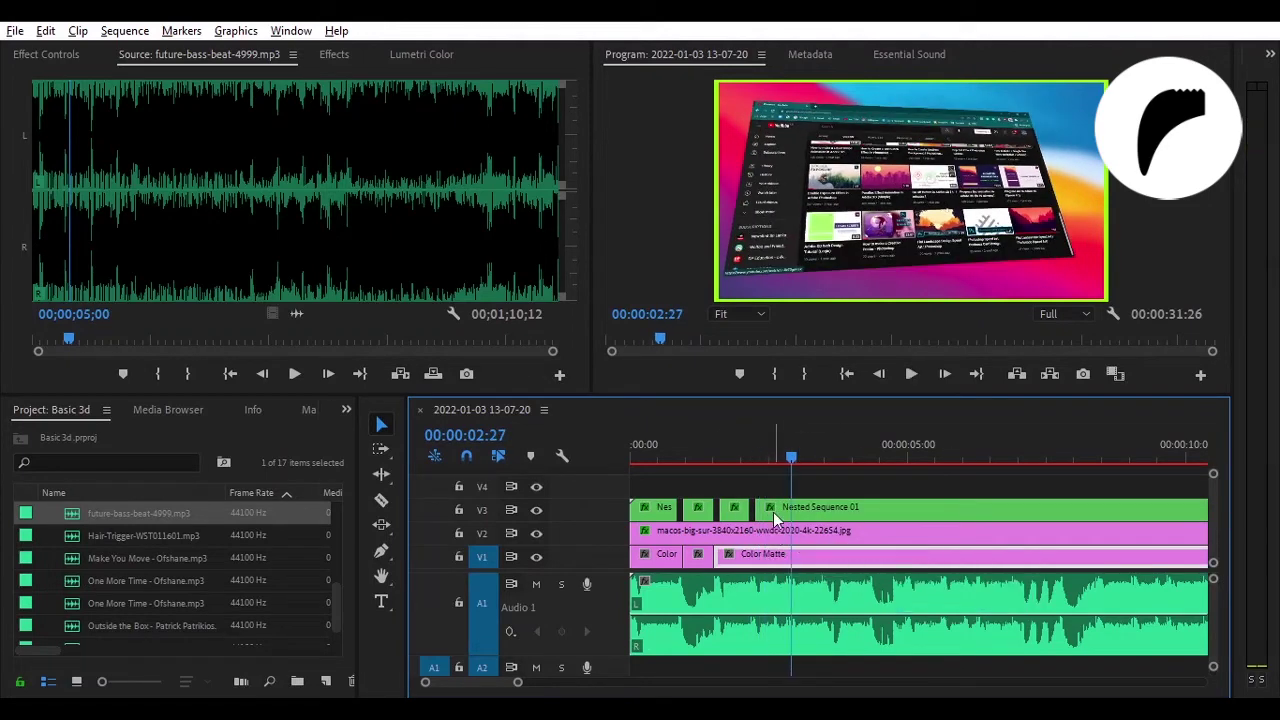
{"action": "left_click_drag", "start_coordinate": [788, 478], "coordinate": [772, 470]}
Step: Preview the glitch, add another cut near 02:20, and return to the sequence start
{"action": "left_click", "coordinate": [911, 374]}
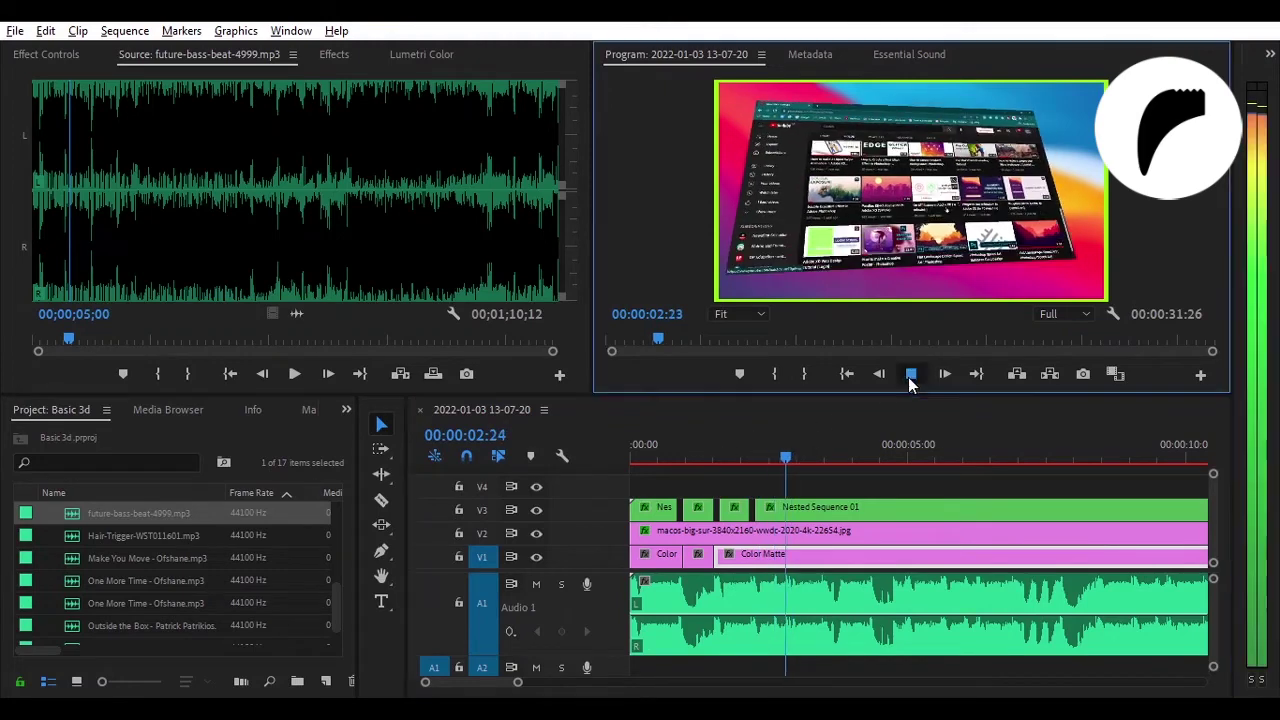
{"action": "left_click", "coordinate": [773, 465]}
{"action": "left_click", "coordinate": [776, 463]}
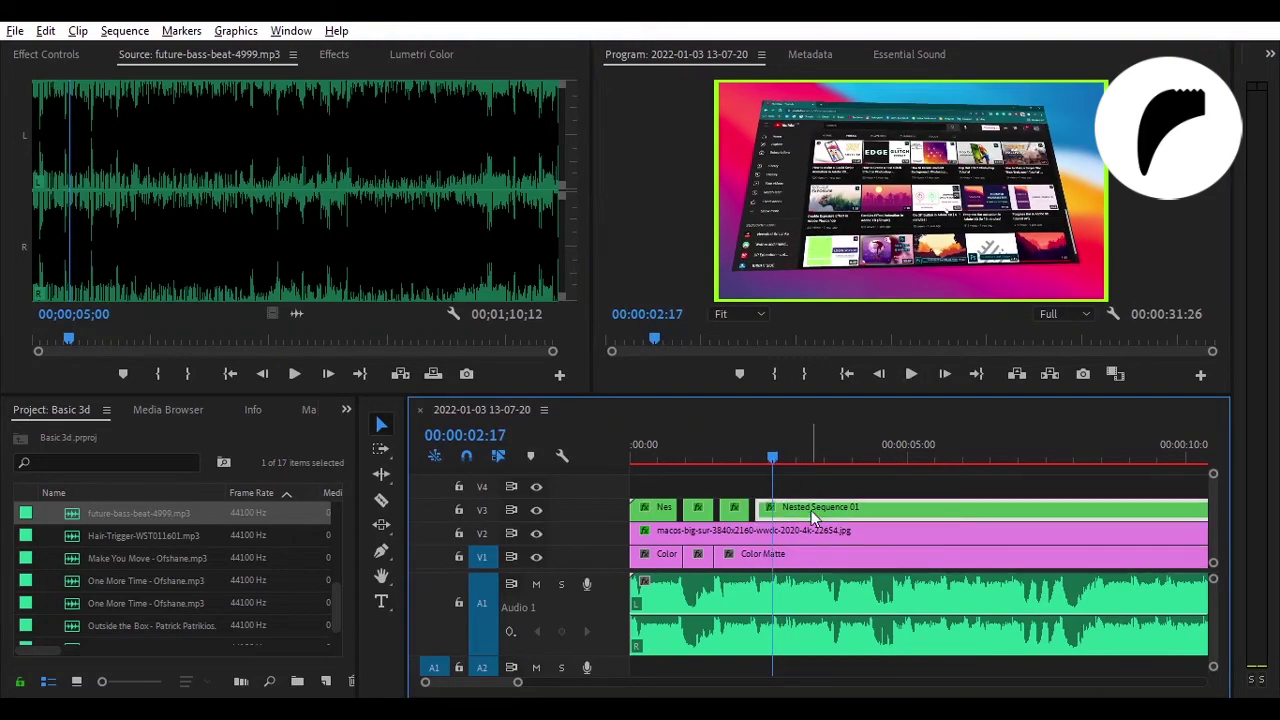
{"action": "key", "text": "Right"}
{"action": "key", "text": "Right"}
{"action": "key", "text": "Right"}
{"action": "key", "text": "ctrl+k"}
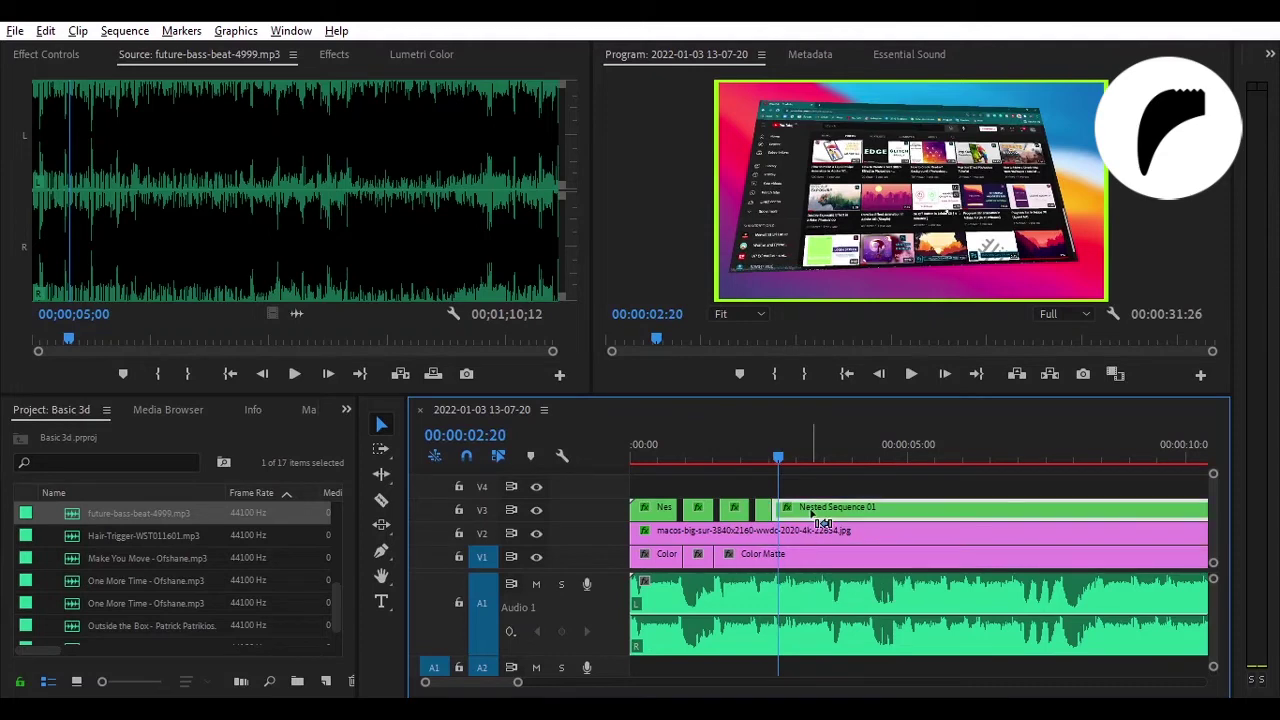
{"action": "key", "text": "backslash"}
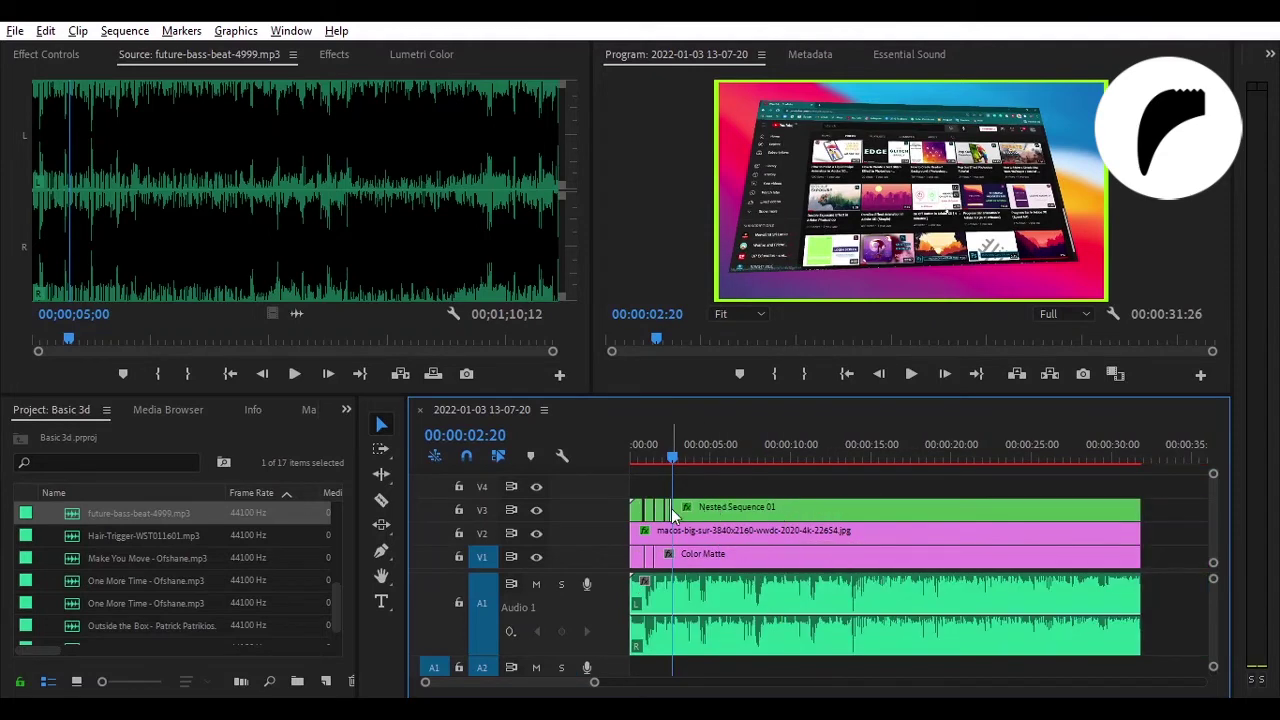
{"action": "key", "text": "backslash"}
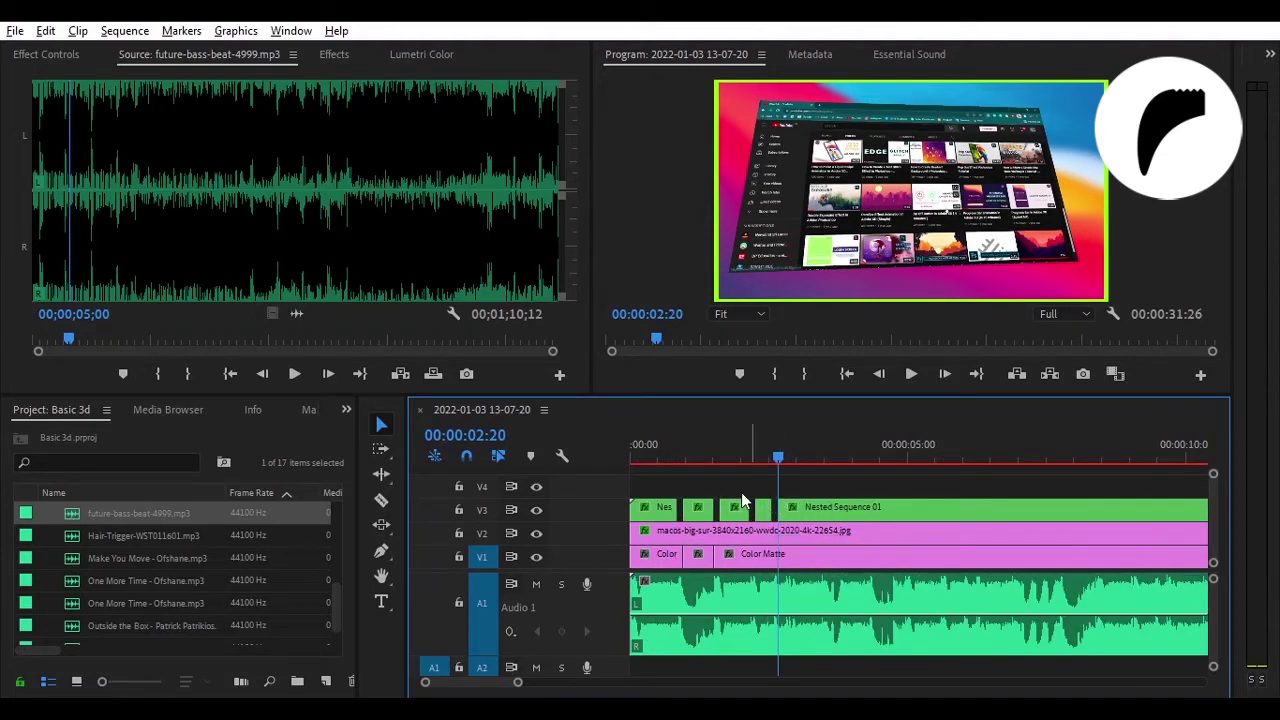
{"action": "left_click", "coordinate": [624, 458]}
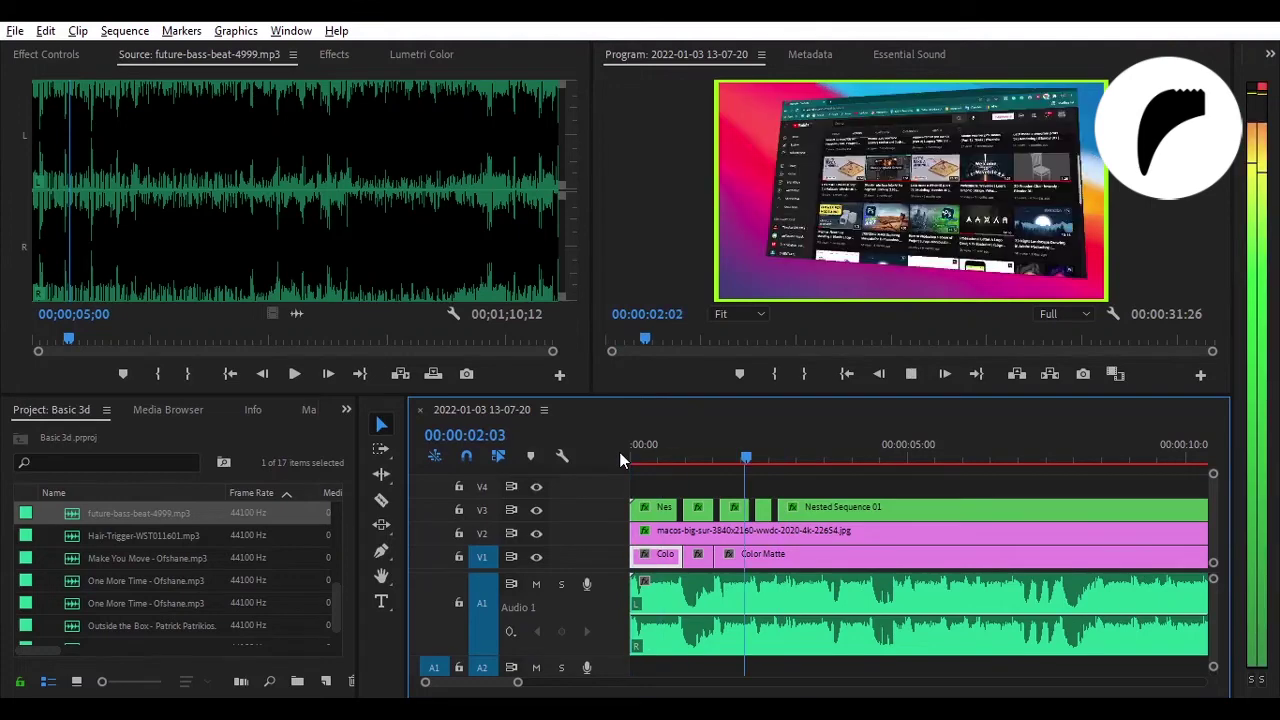
Step: Set the Program monitor resolution to 1/2 and preview the sequence's ending
{"action": "left_click", "coordinate": [1065, 314]}
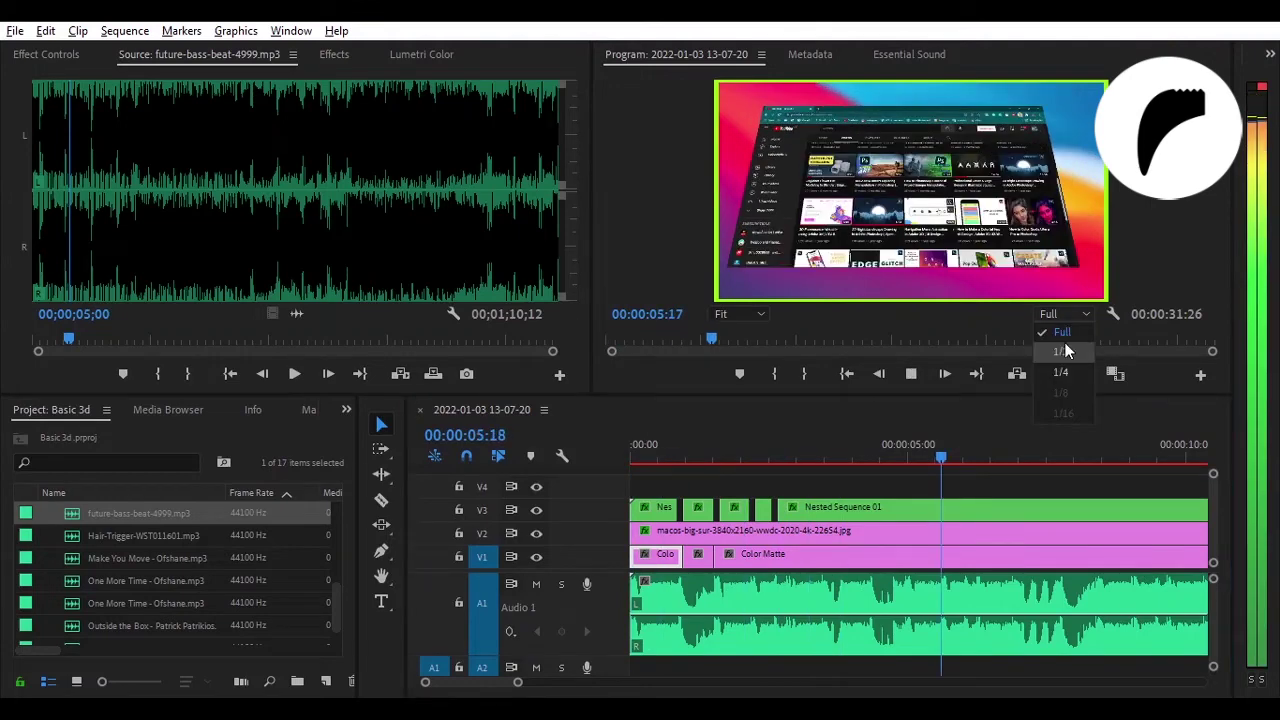
{"action": "left_click", "coordinate": [1065, 350]}
{"action": "left_click", "coordinate": [618, 446]}
{"action": "left_click", "coordinate": [911, 373]}
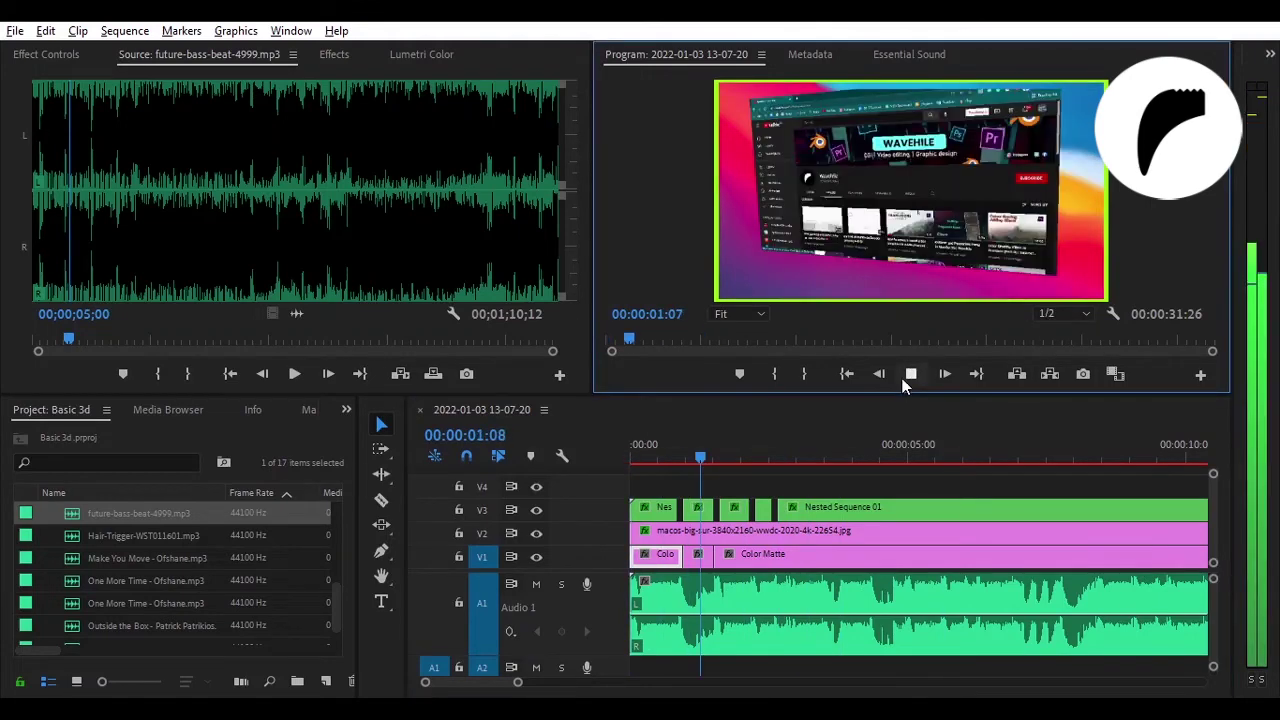
{"action": "key", "text": "space"}
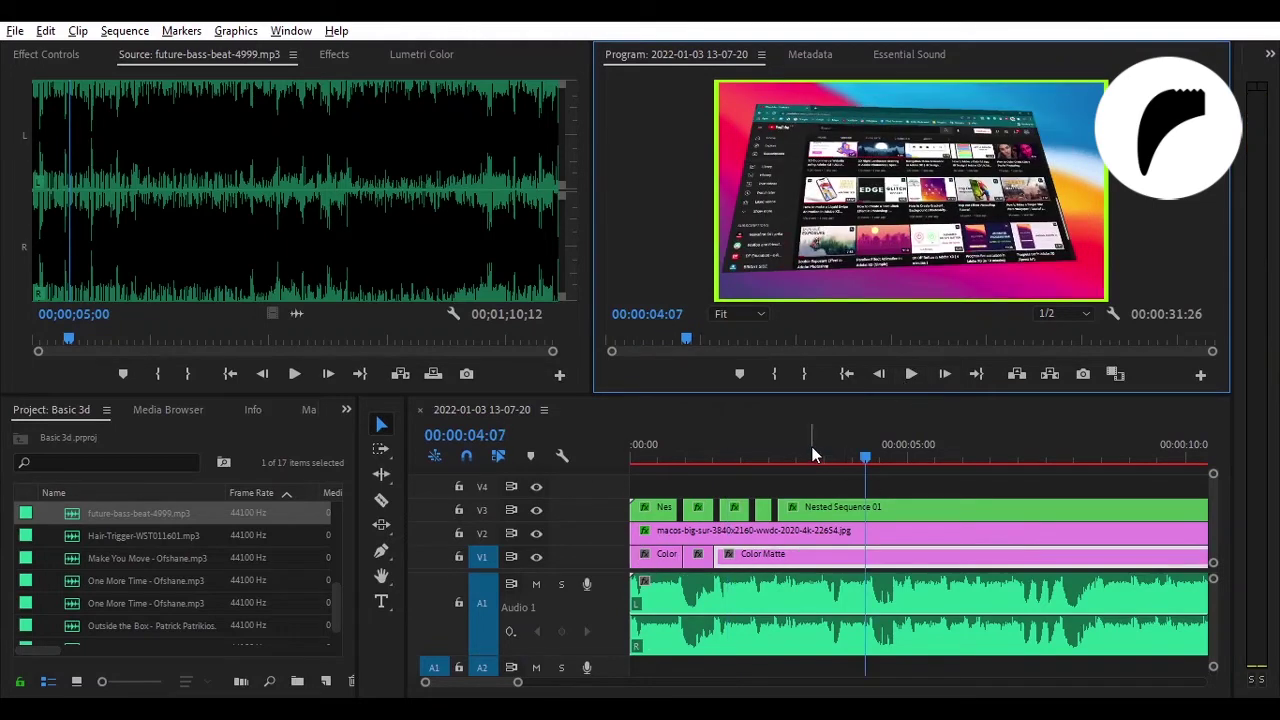
{"action": "mouse_move", "coordinate": [812, 455]}
{"action": "left_mouse_down"}
{"action": "mouse_move", "coordinate": [848, 460]}
{"action": "mouse_move", "coordinate": [826, 458]}
{"action": "left_mouse_up"}
{"action": "left_click_drag", "start_coordinate": [517, 682], "coordinate": [818, 682]}
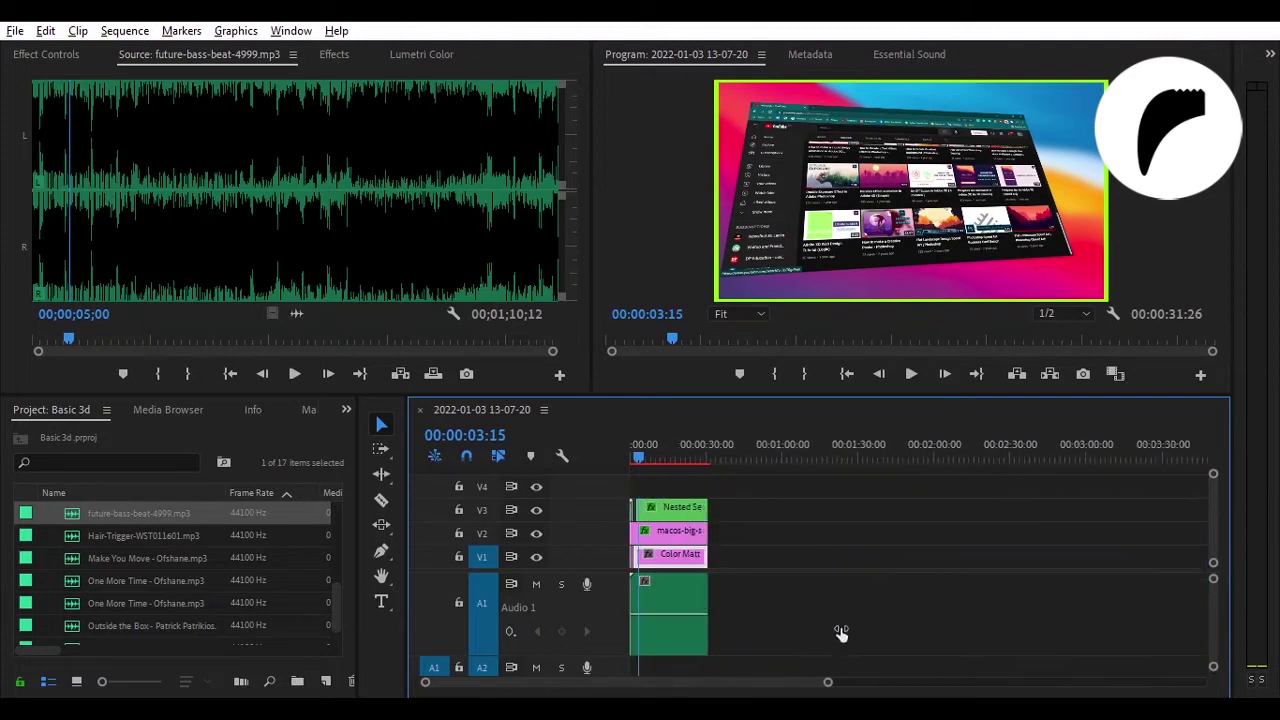
{"action": "left_click", "coordinate": [700, 452]}
{"action": "key", "text": "space"}
Step: Apply a lengthened Exponential Fade crossfade to the end of the A1 music
{"action": "left_click", "coordinate": [332, 52]}
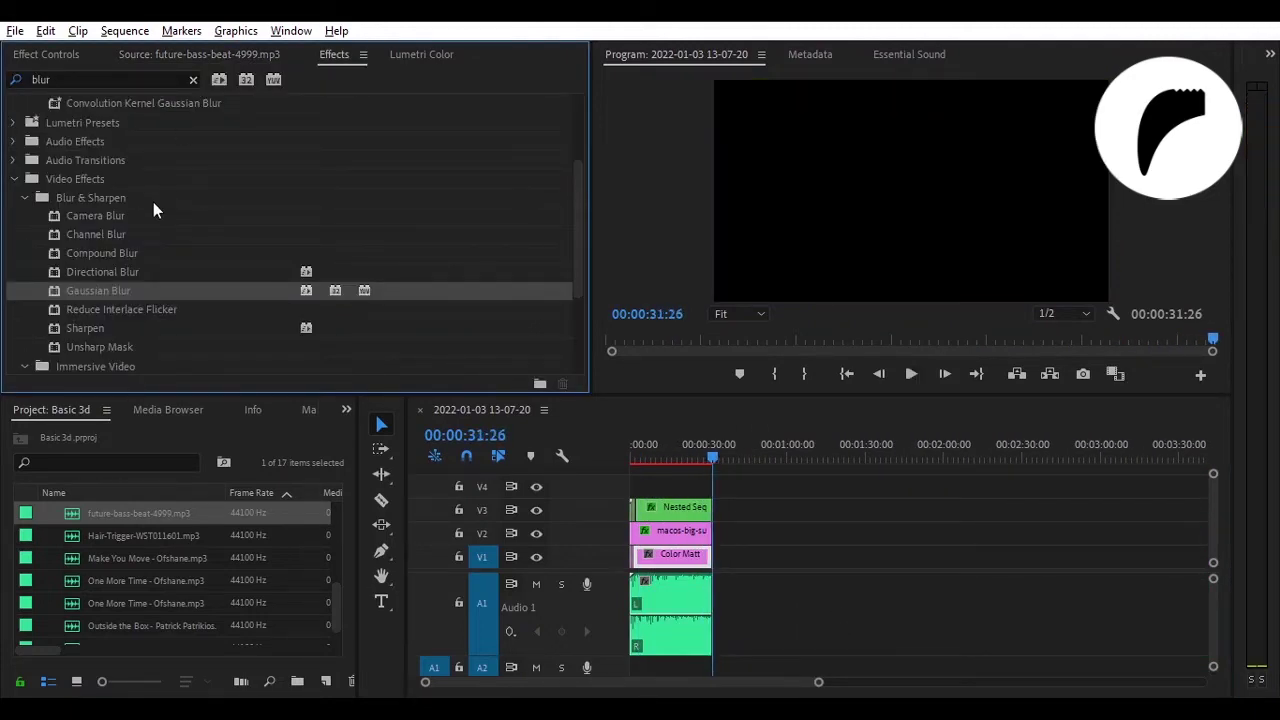
{"action": "left_click", "coordinate": [193, 79]}
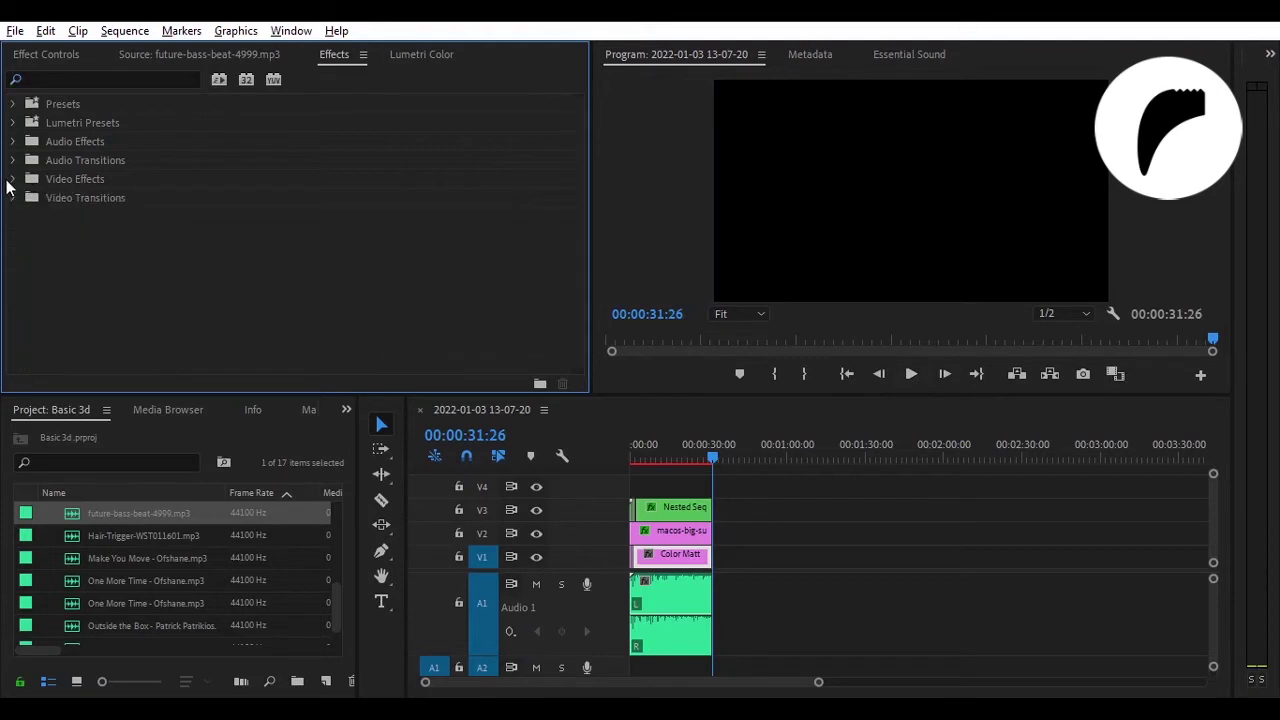
{"action": "left_click", "coordinate": [13, 160]}
{"action": "left_click", "coordinate": [24, 179]}
{"action": "left_click_drag", "start_coordinate": [100, 234], "coordinate": [710, 610]}
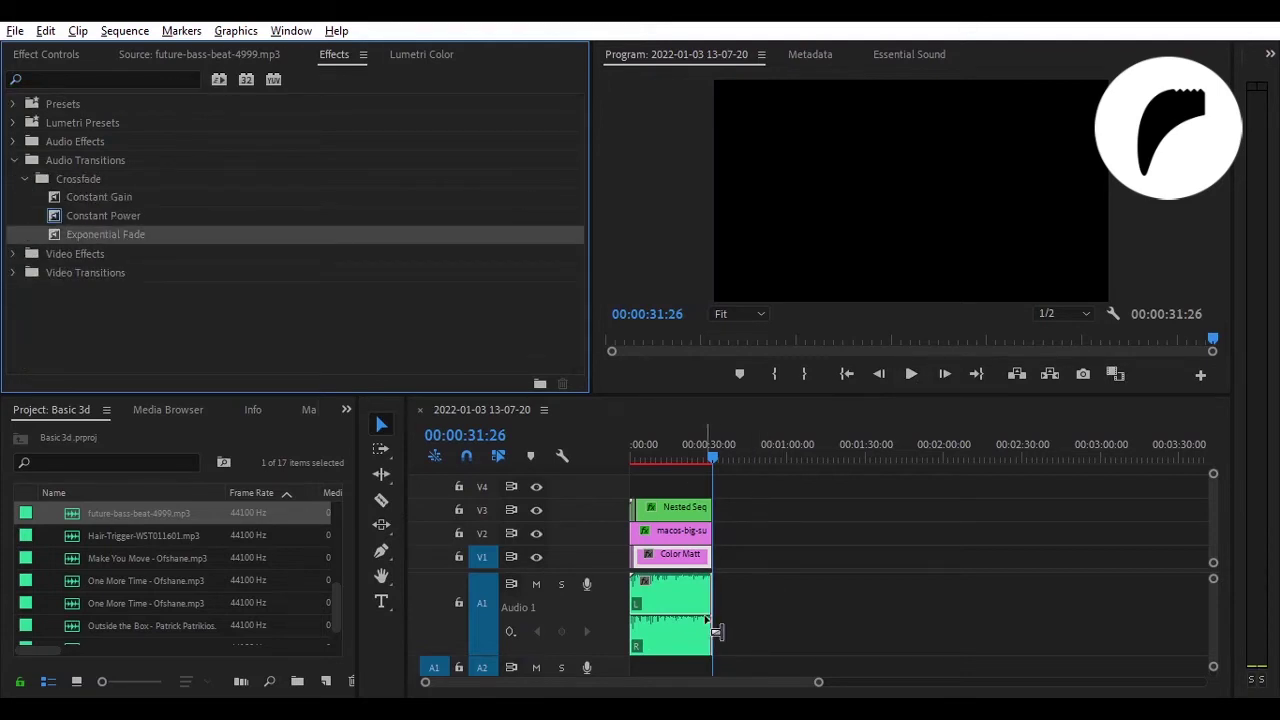
{"action": "left_click_drag", "start_coordinate": [818, 682], "coordinate": [620, 682]}
{"action": "left_click", "coordinate": [908, 630]}
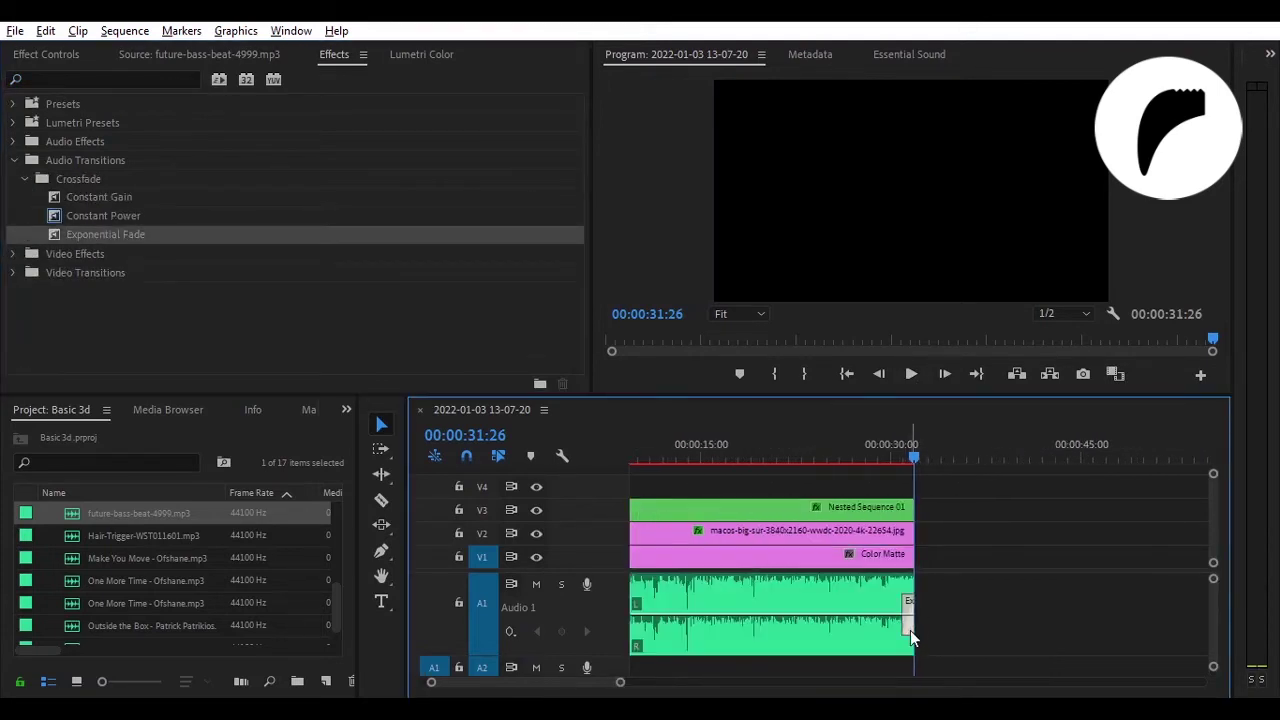
{"action": "mouse_move", "coordinate": [905, 632]}
{"action": "left_mouse_down"}
{"action": "mouse_move", "coordinate": [900, 662]}
{"action": "mouse_move", "coordinate": [657, 621]}
{"action": "left_mouse_up"}
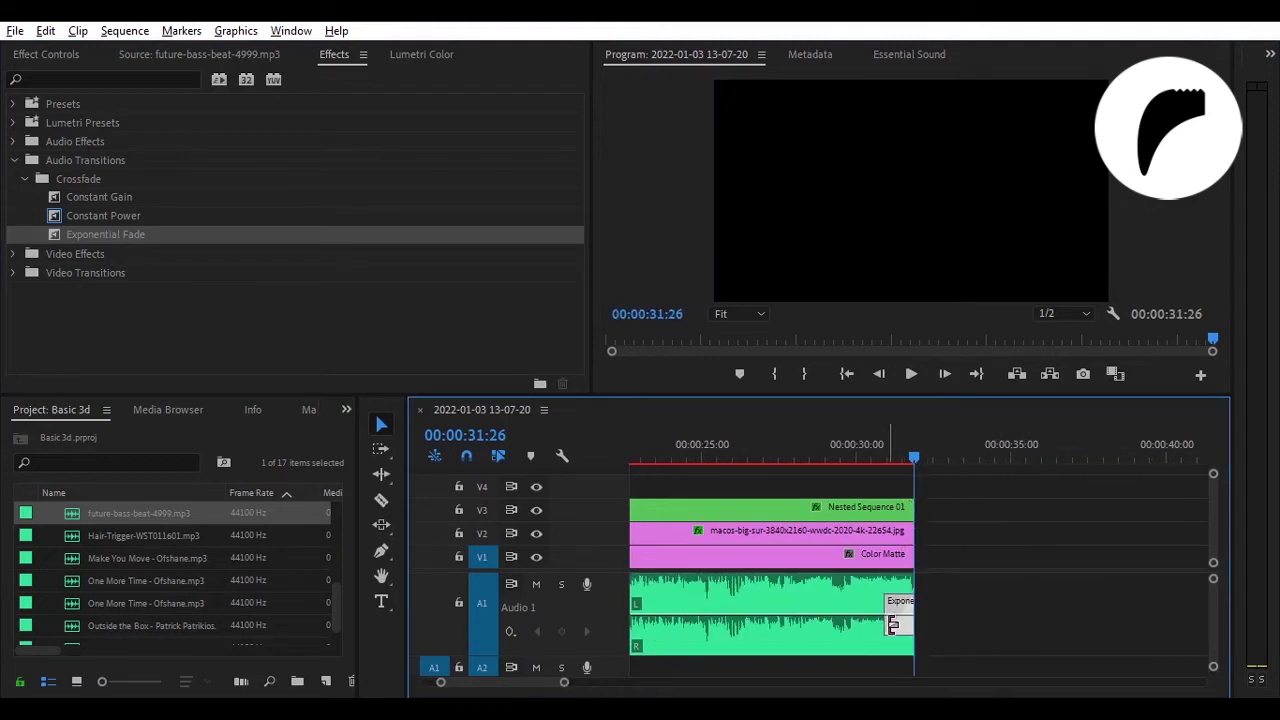
{"action": "key", "text": "="}
{"action": "left_click_drag", "start_coordinate": [565, 683], "coordinate": [790, 682]}
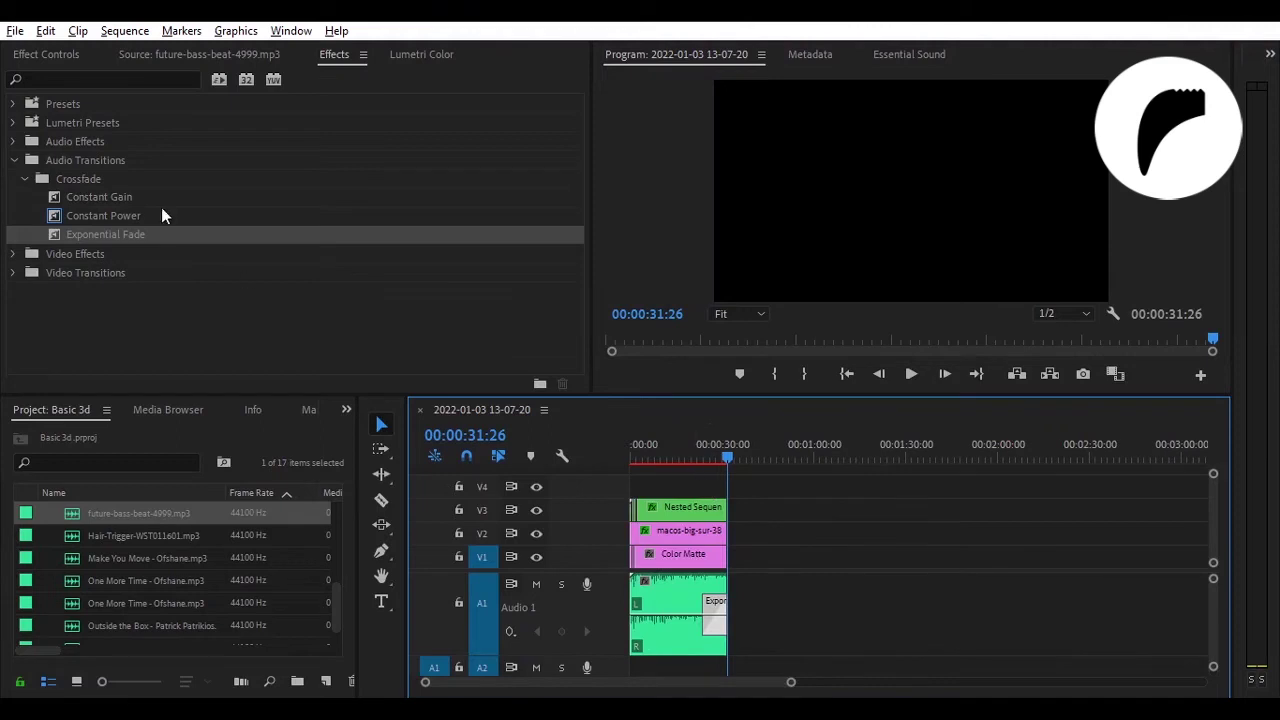
Step: Apply Constant Gain to the start of the music and play it back
{"action": "left_click_drag", "start_coordinate": [161, 204], "coordinate": [565, 474]}
{"action": "left_click_drag", "start_coordinate": [640, 600], "coordinate": [640, 602]}
{"action": "key", "text": "space"}
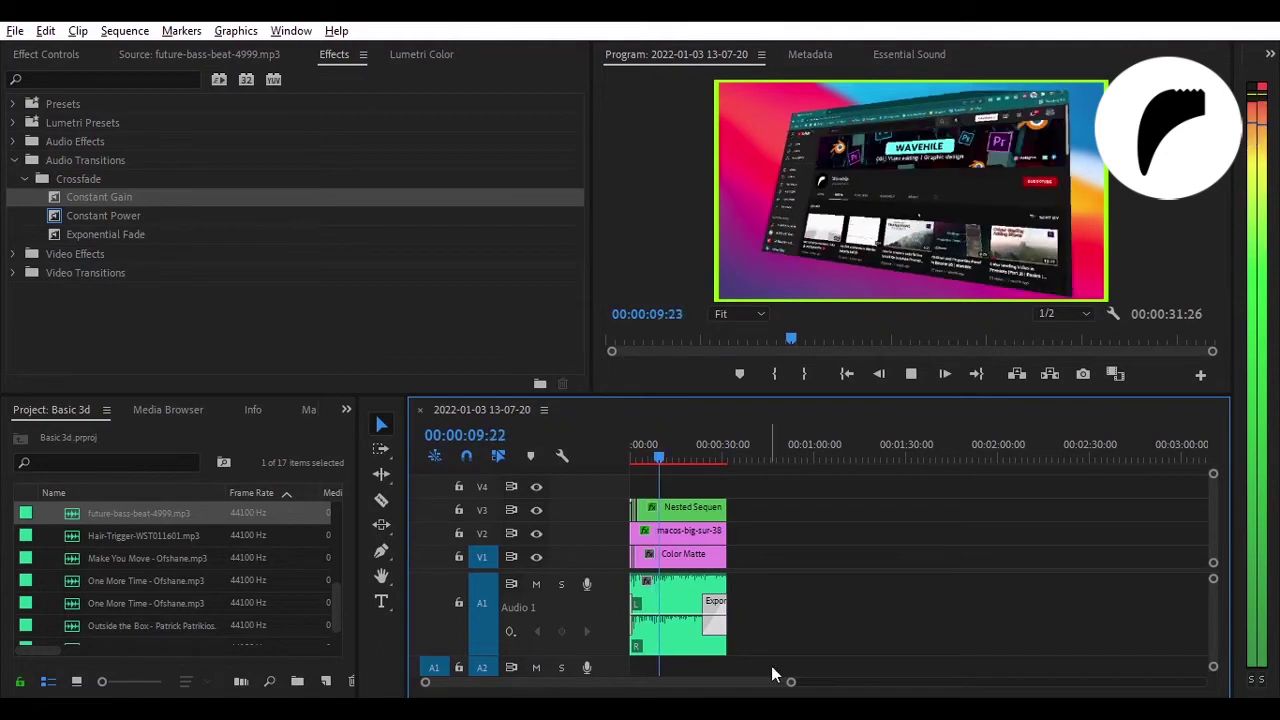
Step: Cut the Color Matte and audio at 13:29 and 14:00, removing the one-frame audio piece
{"action": "left_click_drag", "start_coordinate": [790, 681], "coordinate": [463, 684]}
{"action": "key", "text": "space"}
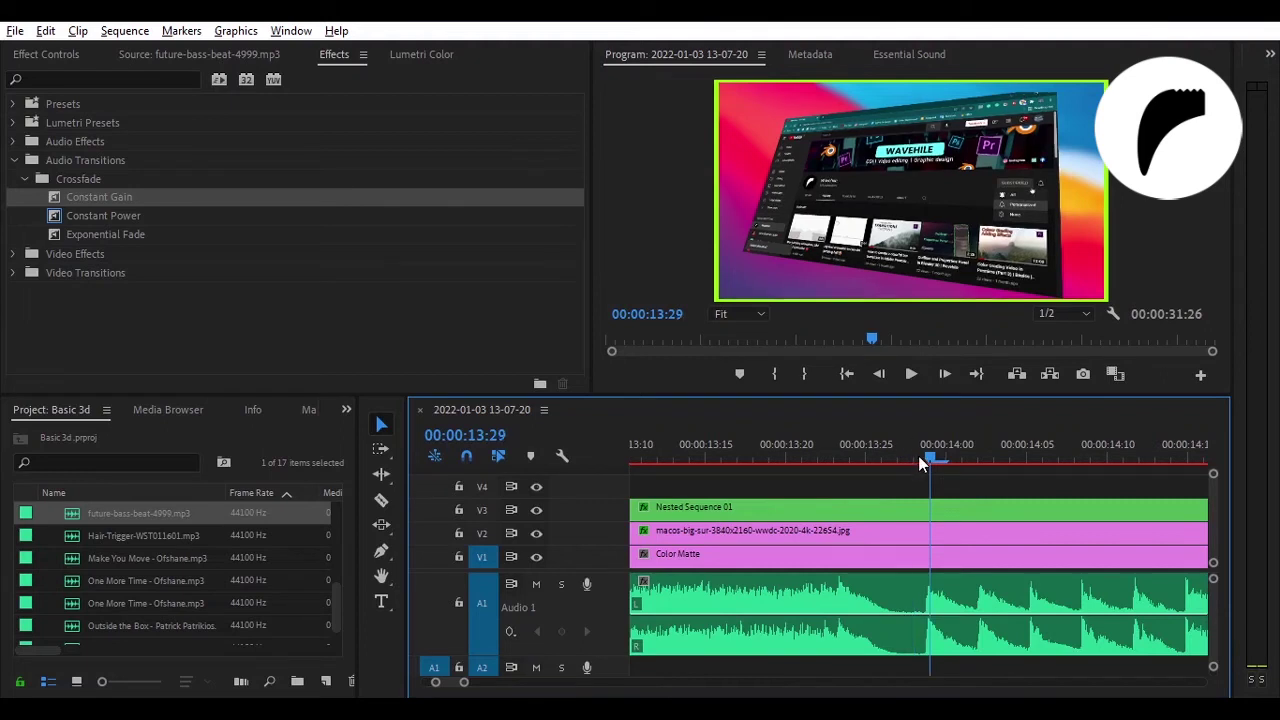
{"action": "key", "text": "Right"}
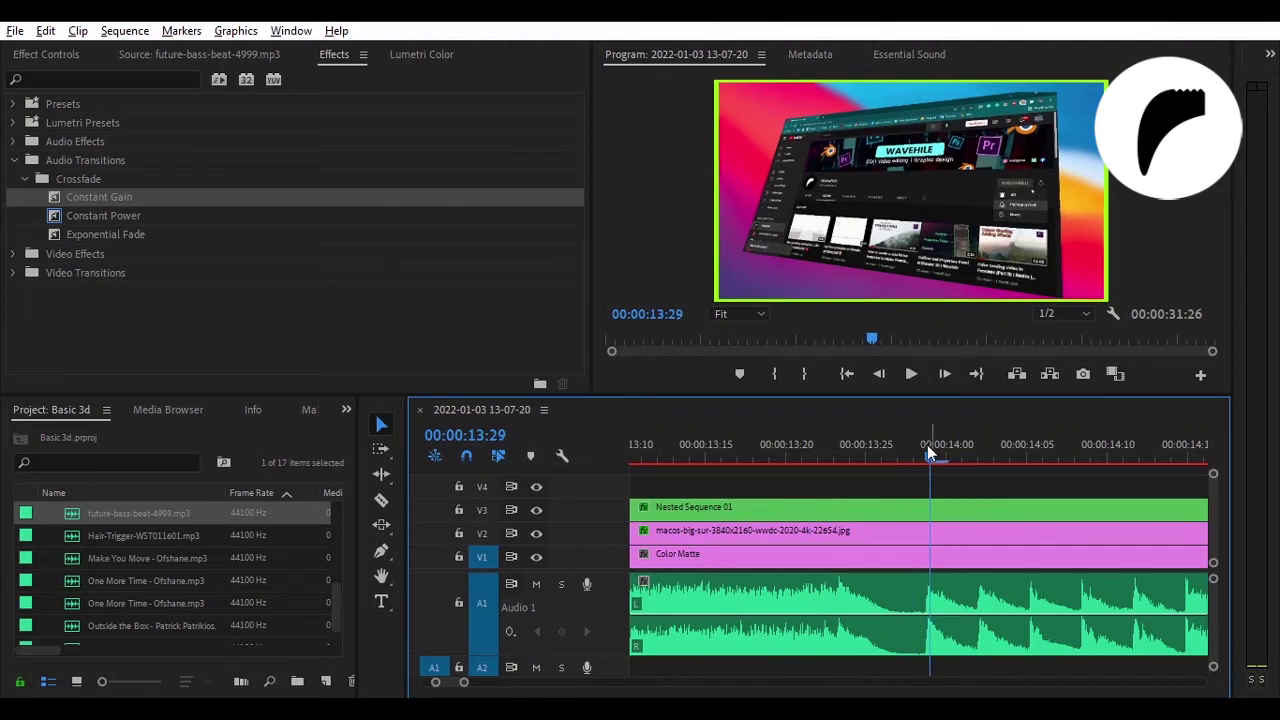
{"action": "key", "text": "ctrl+k"}
{"action": "key", "text": "Right"}
{"action": "key", "text": "ctrl+k"}
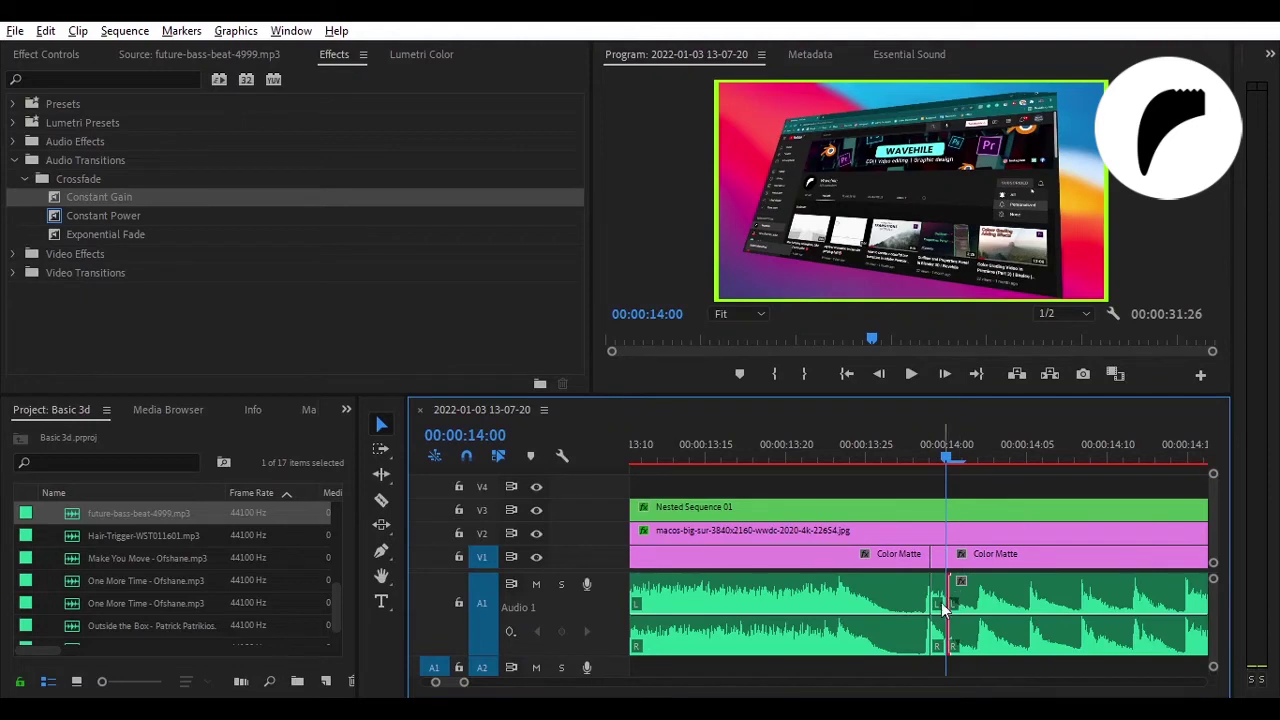
{"action": "left_click", "coordinate": [940, 605]}
{"action": "key", "text": "backslash"}
{"action": "key", "text": "backslash"}
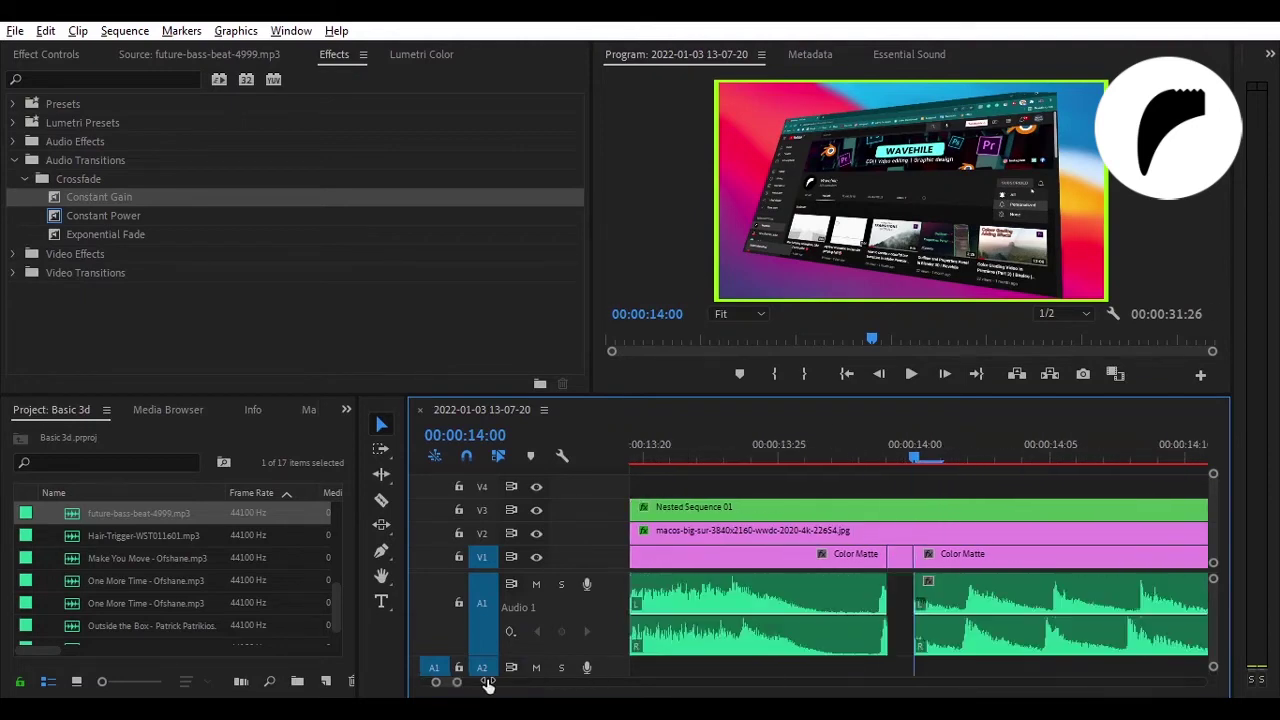
{"action": "key", "text": "Delete"}
{"action": "left_click", "coordinate": [964, 453]}
{"action": "key", "text": "Left"}
Step: Cut the clips at 14:02 and 14:03 and delete the short audio piece between
{"action": "key", "text": "Right"}
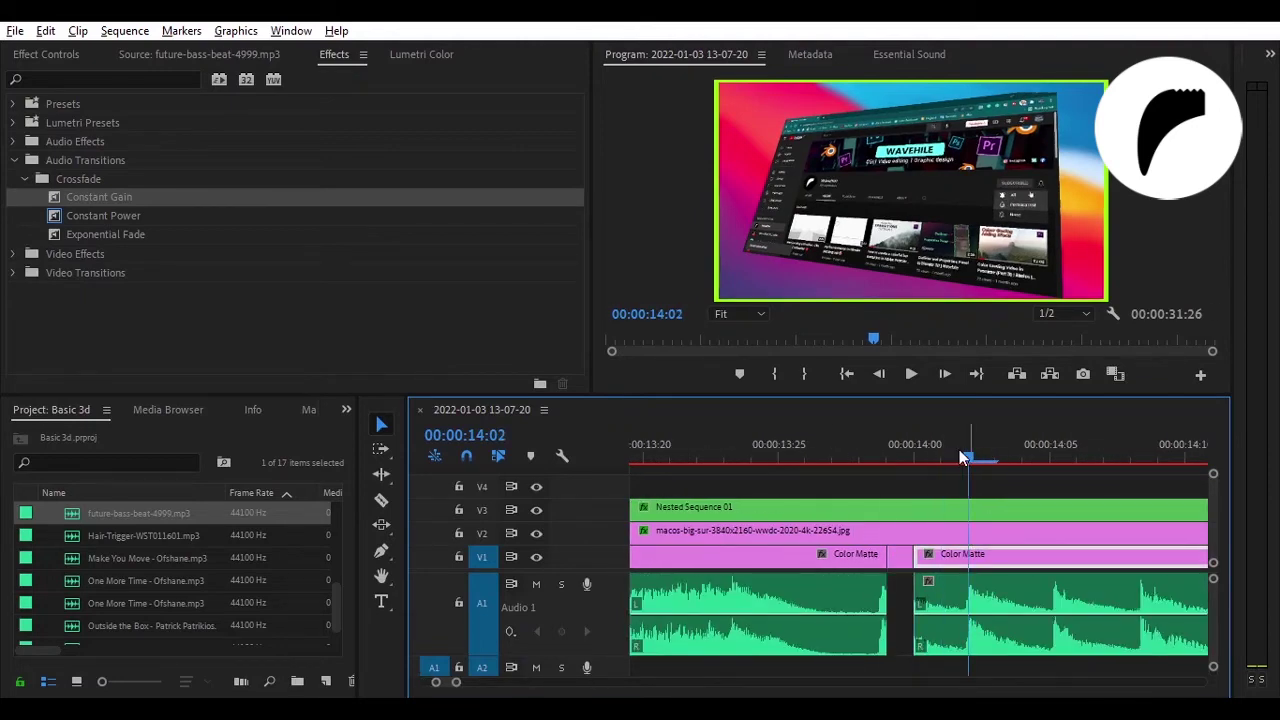
{"action": "key", "text": "ctrl+k"}
{"action": "left_click", "coordinate": [940, 605]}
{"action": "key", "text": "Right"}
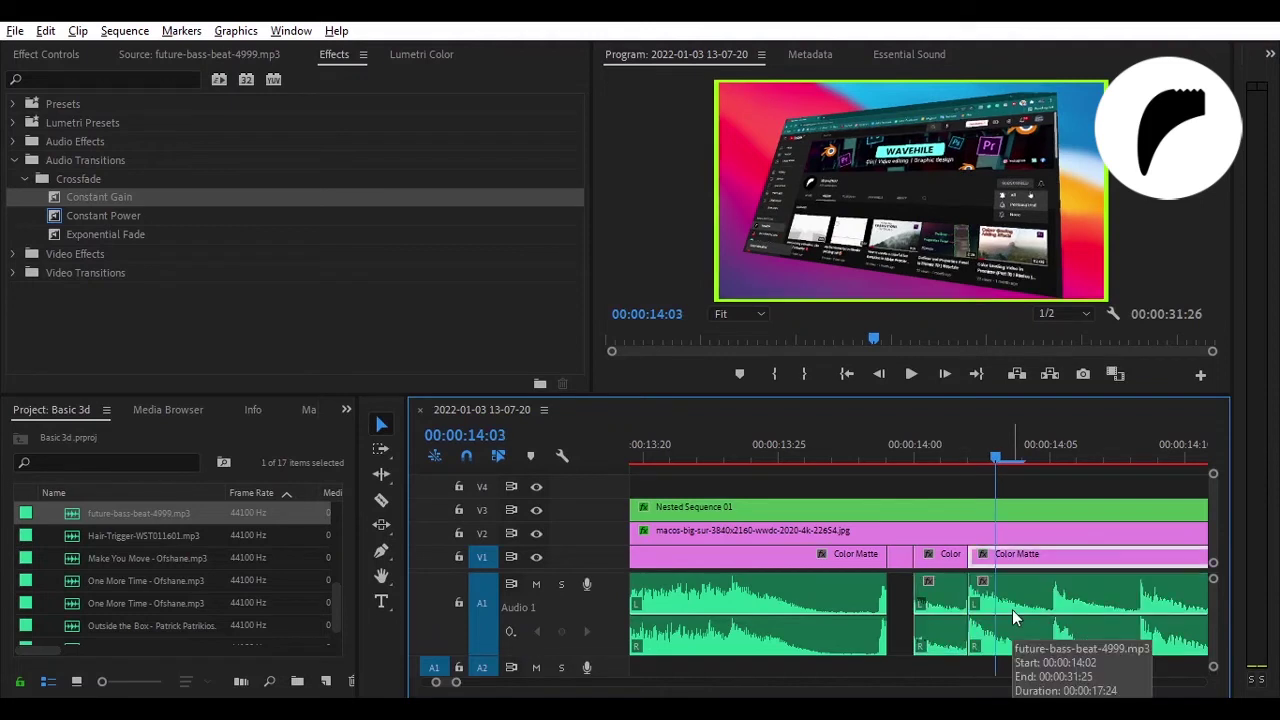
{"action": "key", "text": "ctrl+k"}
{"action": "left_click", "coordinate": [985, 620]}
{"action": "key", "text": "Delete"}
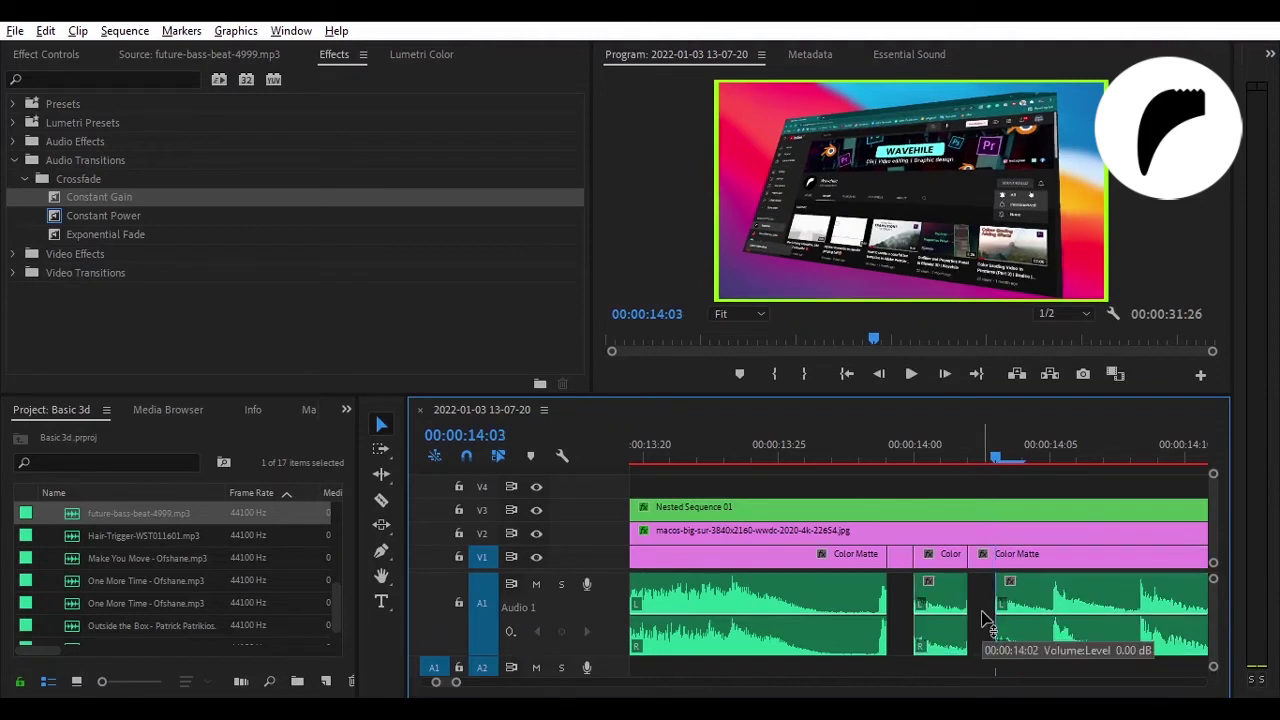
Step: Cut the audio at 14:05 and 14:06 and delete the piece between them
{"action": "key", "text": "Right"}
{"action": "key", "text": "Right"}
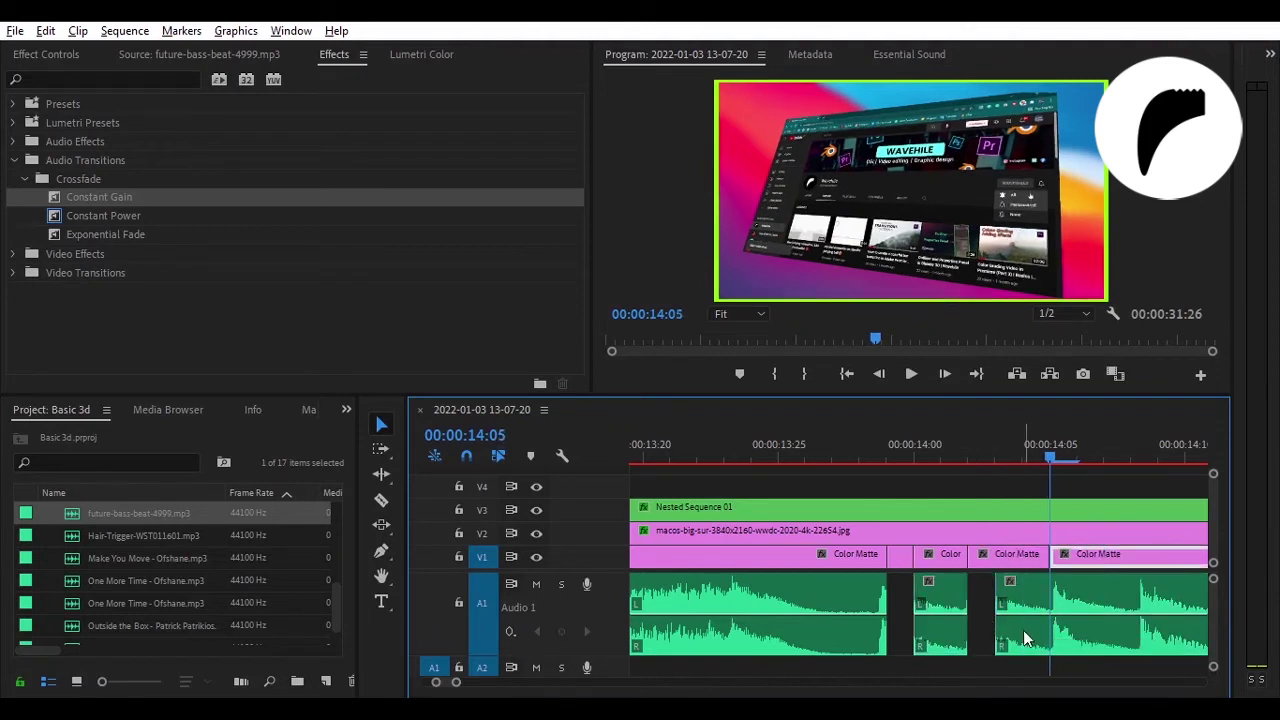
{"action": "key", "text": "ctrl+k"}
{"action": "key", "text": "Right"}
{"action": "key", "text": "ctrl+k"}
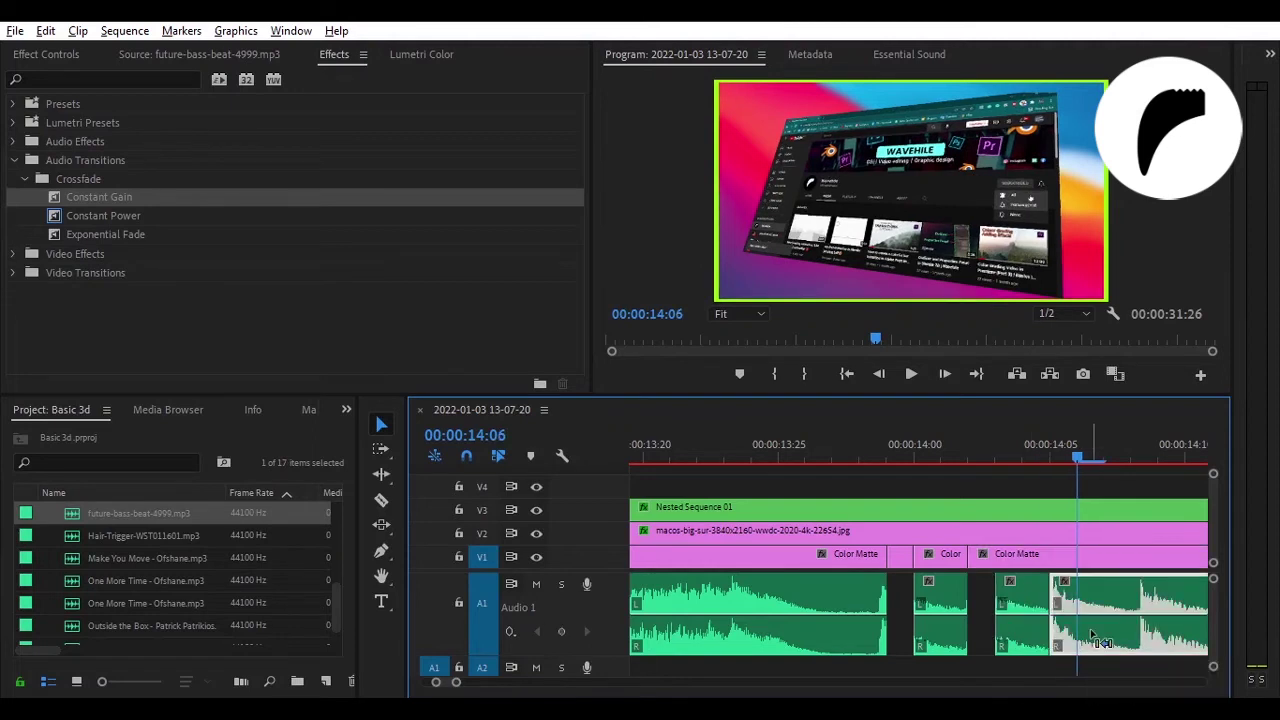
{"action": "left_click", "coordinate": [1065, 640]}
{"action": "key", "text": "Delete"}
Step: Split the music clip at the 14:09 beat and delete the short slice
{"action": "key", "text": "Right"}
{"action": "key", "text": "Right"}
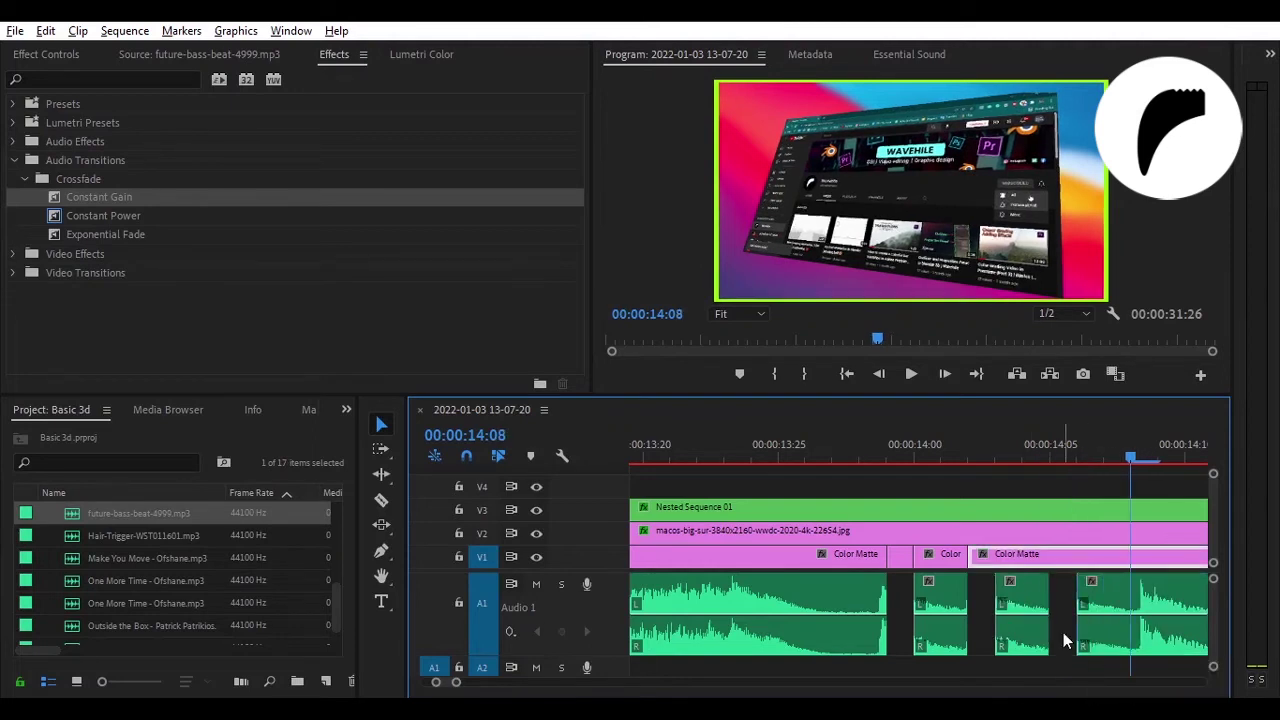
{"action": "key", "text": "Right"}
{"action": "key", "text": "ctrl+k"}
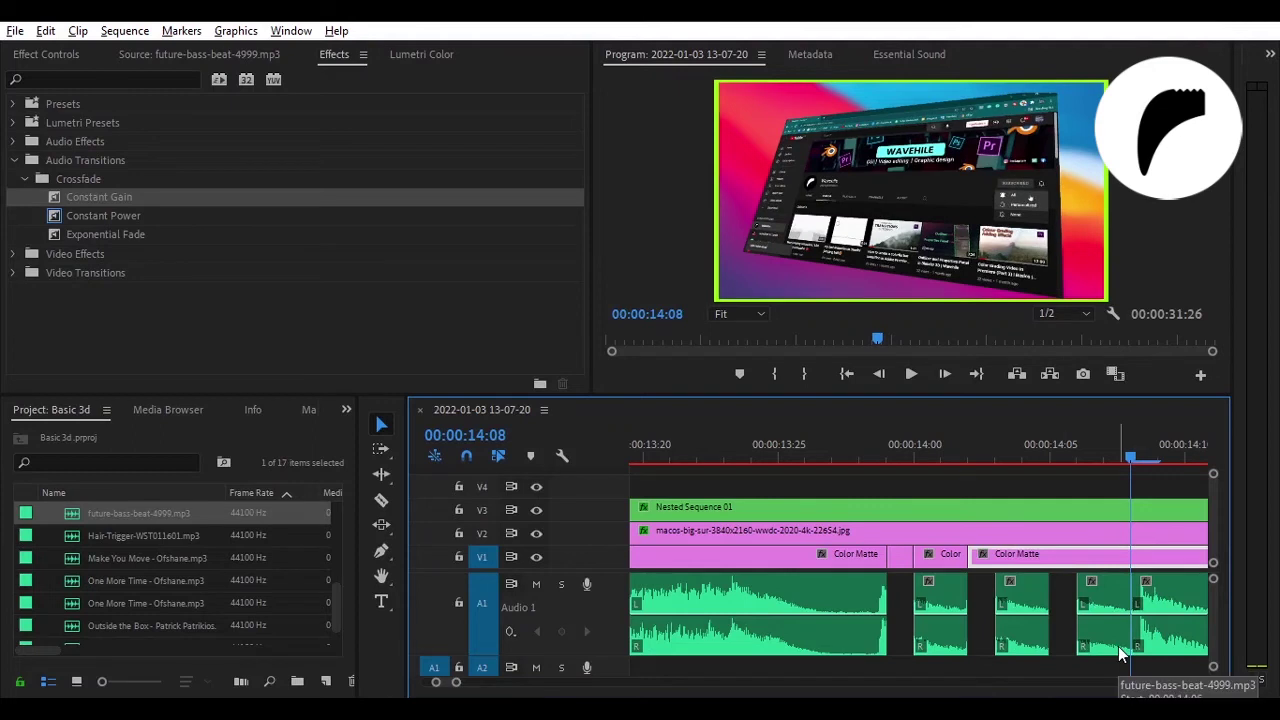
{"action": "key", "text": "Right"}
{"action": "key", "text": "Left"}
{"action": "key", "text": "ctrl+k"}
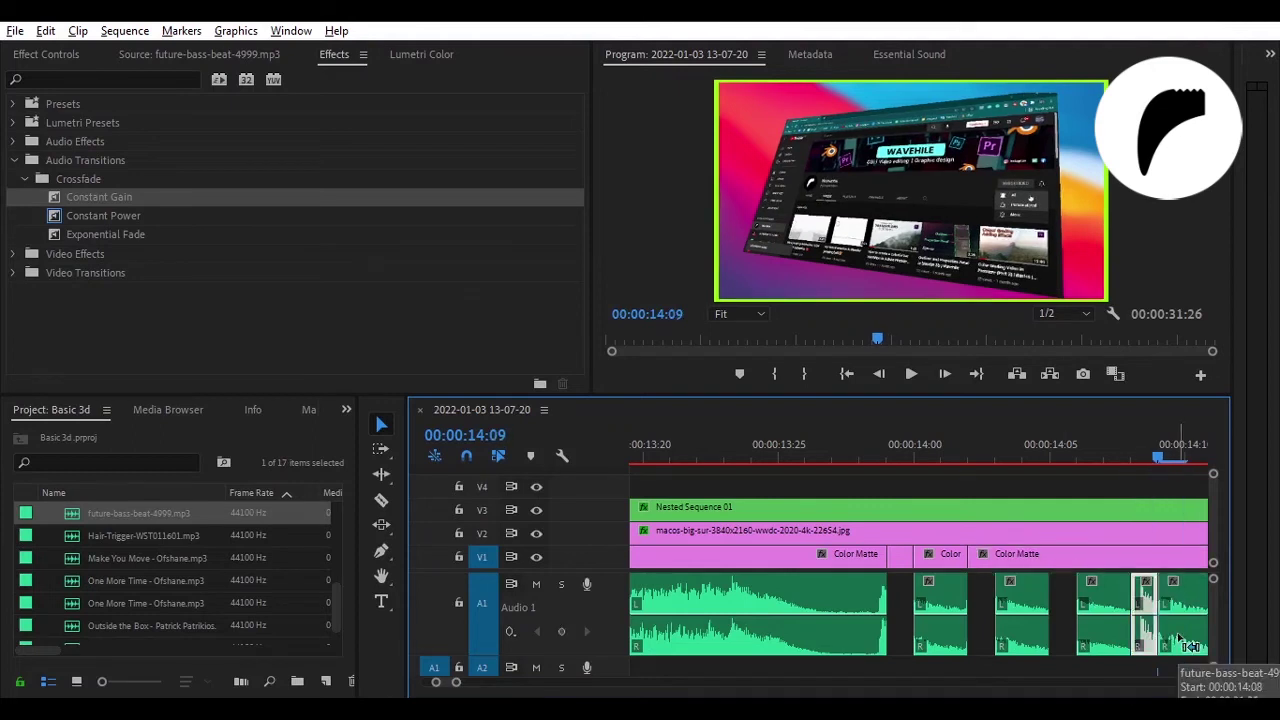
{"action": "left_click", "coordinate": [1145, 638]}
{"action": "key", "text": "Delete"}
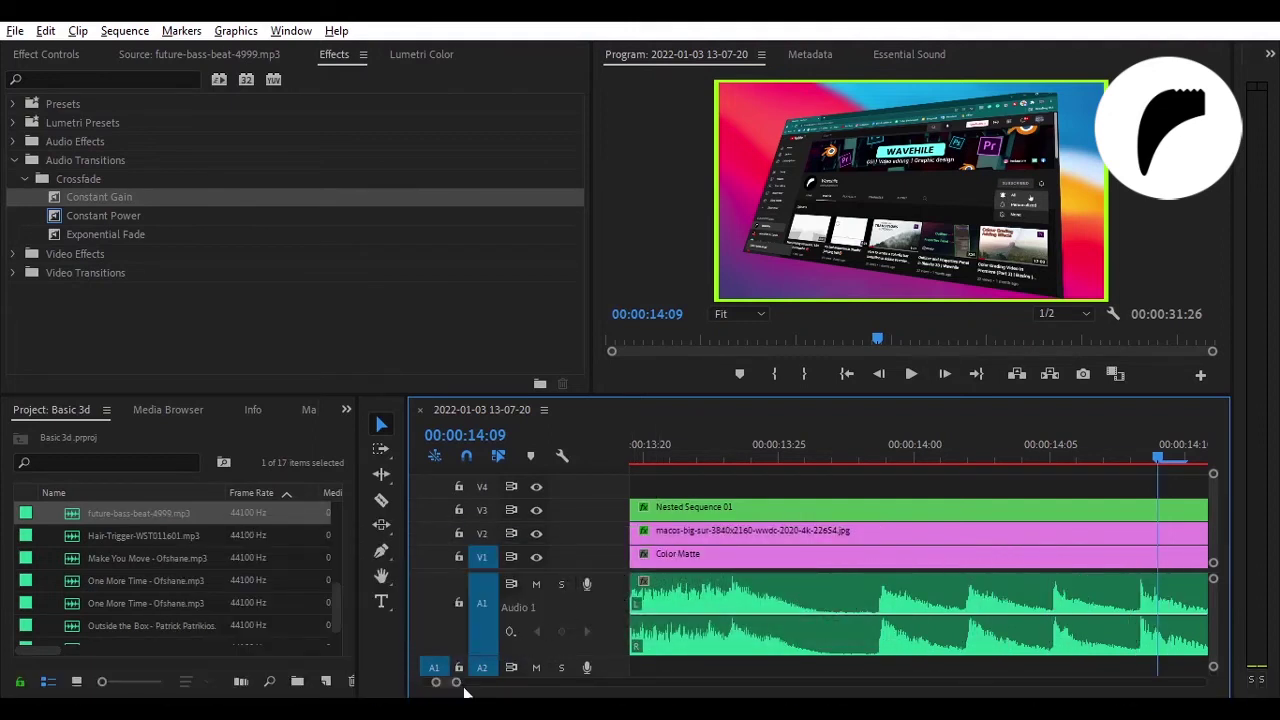
Step: Split Nested Sequence 01 frame by frame at 13:29, 14:00, 14:01 and 14:03
{"action": "left_click_drag", "start_coordinate": [459, 683], "coordinate": [553, 687]}
{"action": "key", "text": "equal"}
{"action": "key", "text": "equal"}
{"action": "key", "text": "equal"}
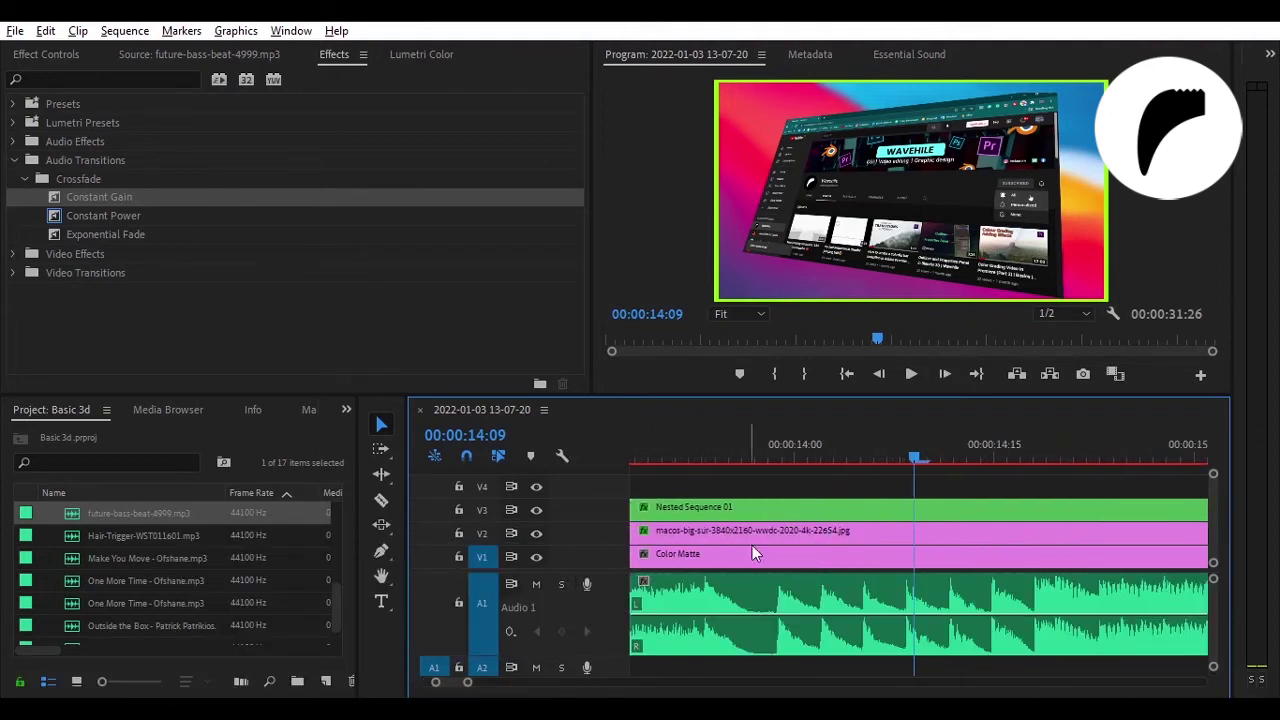
{"action": "left_click", "coordinate": [770, 452]}
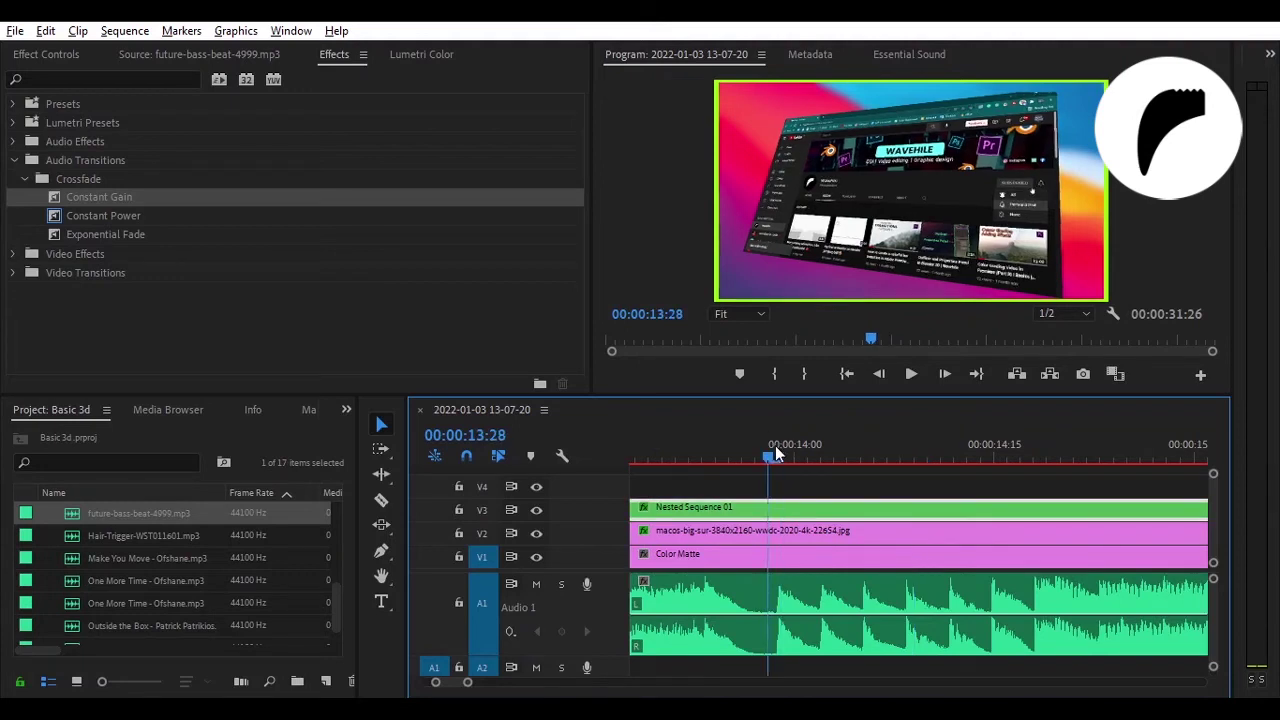
{"action": "key", "text": "Right"}
{"action": "key", "text": "ctrl+k"}
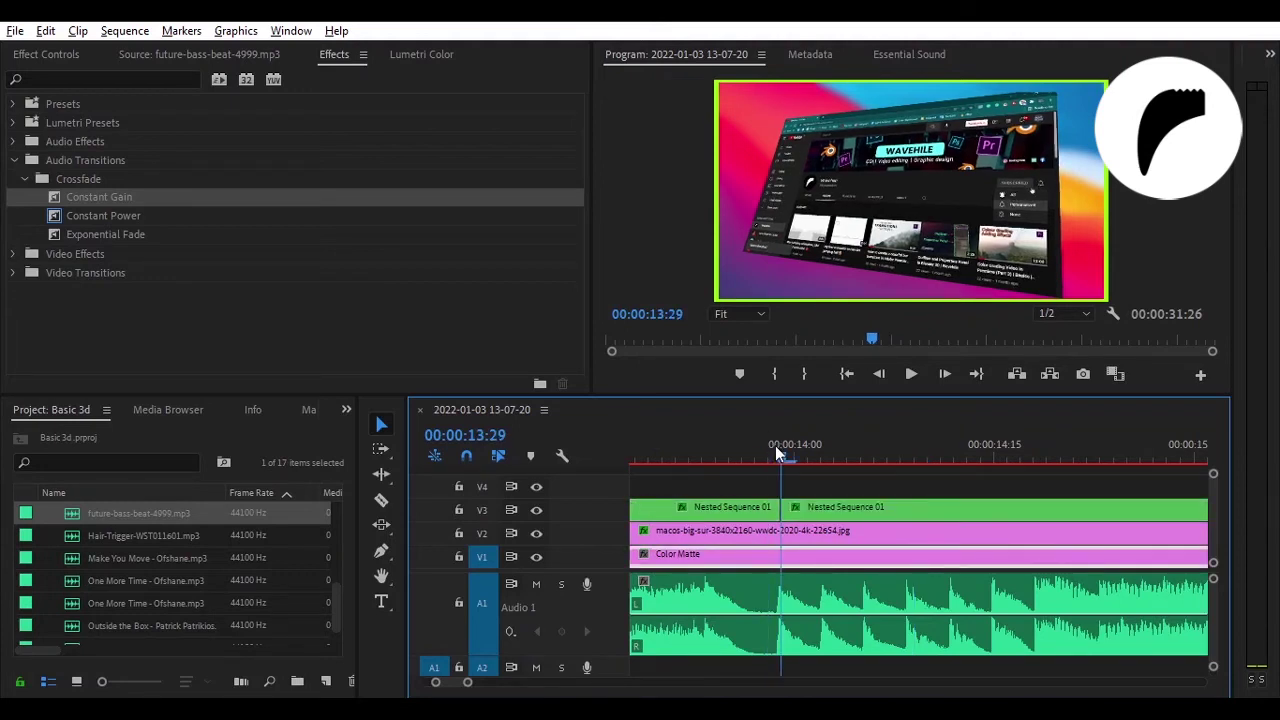
{"action": "key", "text": "Right"}
{"action": "key", "text": "ctrl+k"}
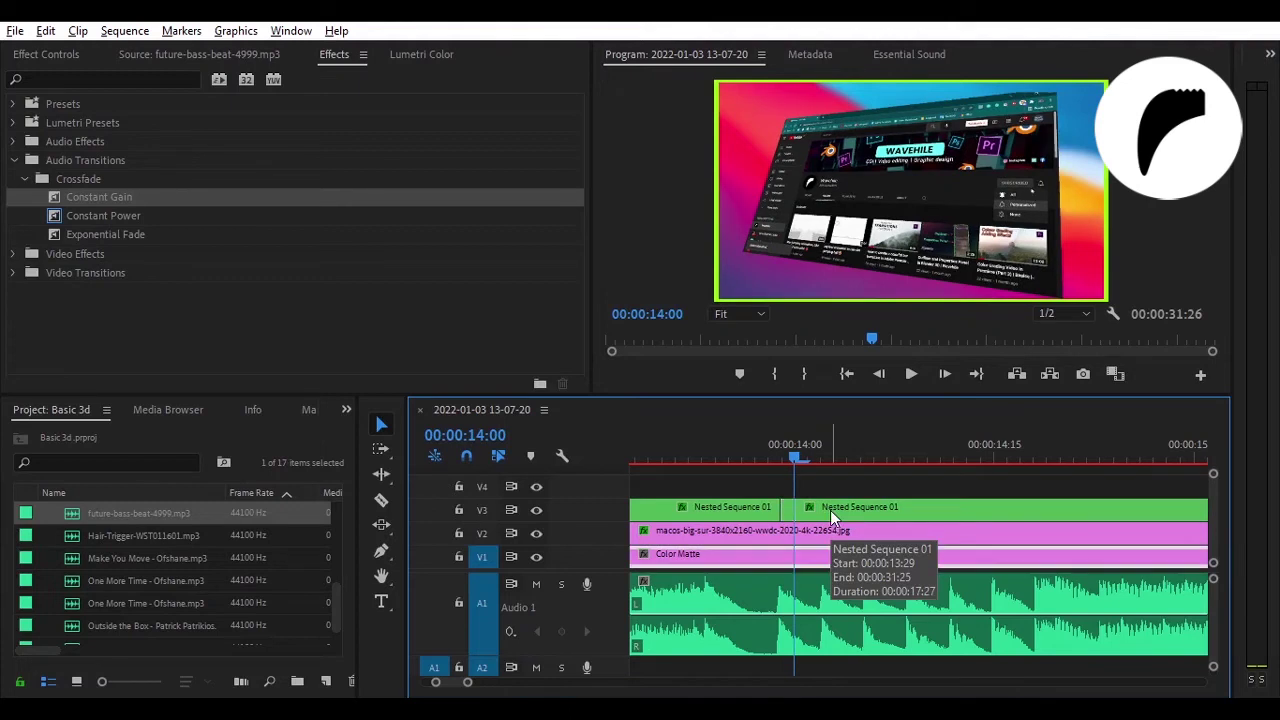
{"action": "key", "text": "Right"}
{"action": "key", "text": "ctrl+k"}
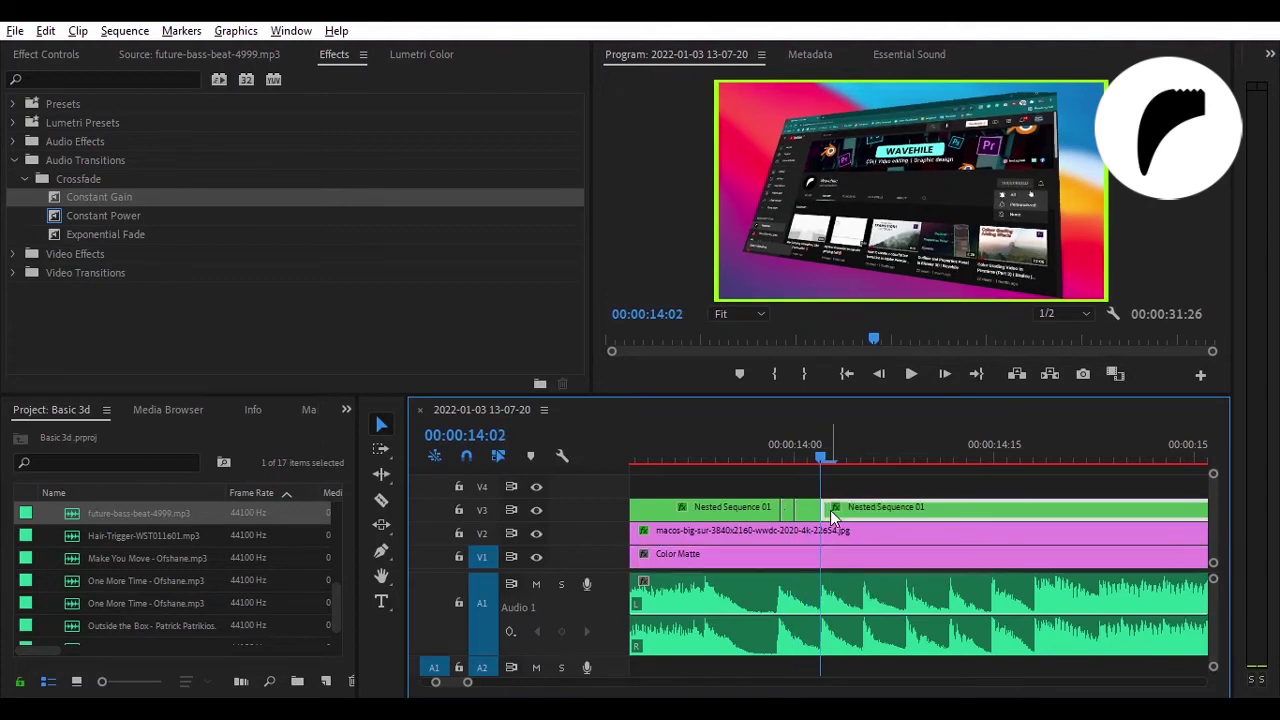
{"action": "key", "text": "Right"}
{"action": "key", "text": "Right"}
{"action": "key", "text": "ctrl+k"}
Step: Continue splitting at 14:06, 14:08, 14:11, 14:15 and 14:16, plus the Color Matte at 14:09
{"action": "key", "text": "Right"}
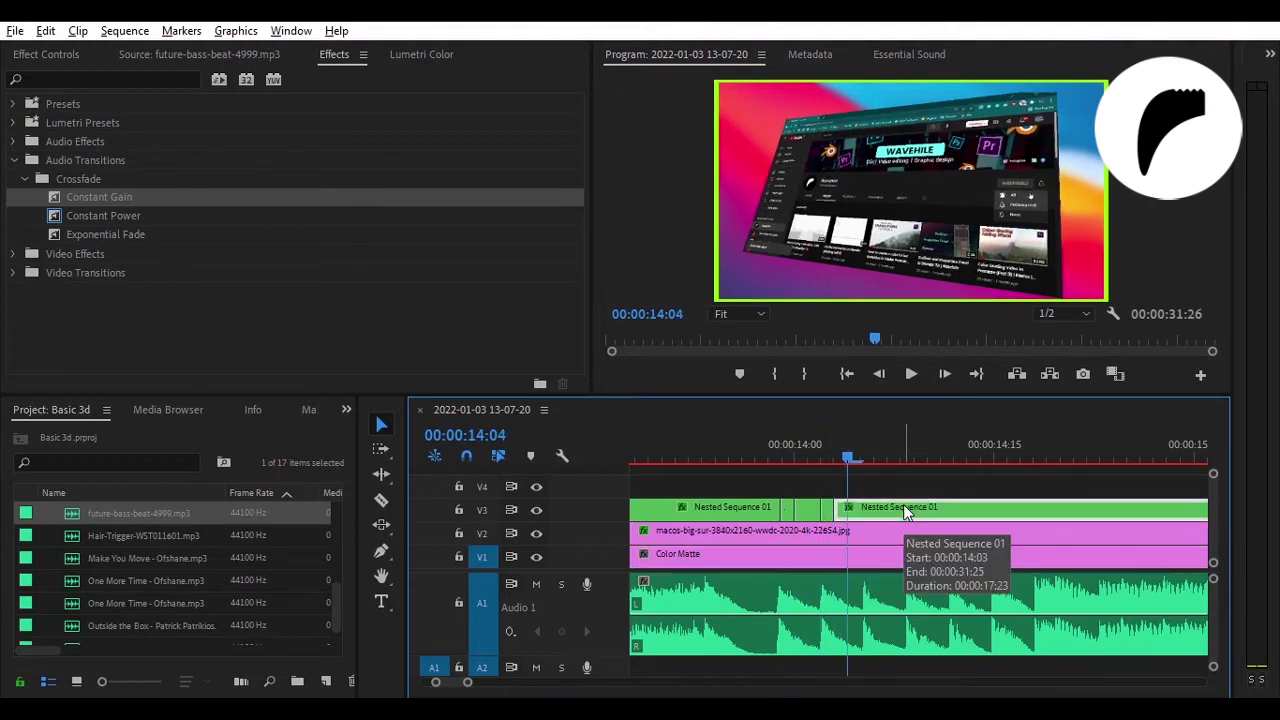
{"action": "key", "text": "Right"}
{"action": "key", "text": "Right"}
{"action": "key", "text": "ctrl+k"}
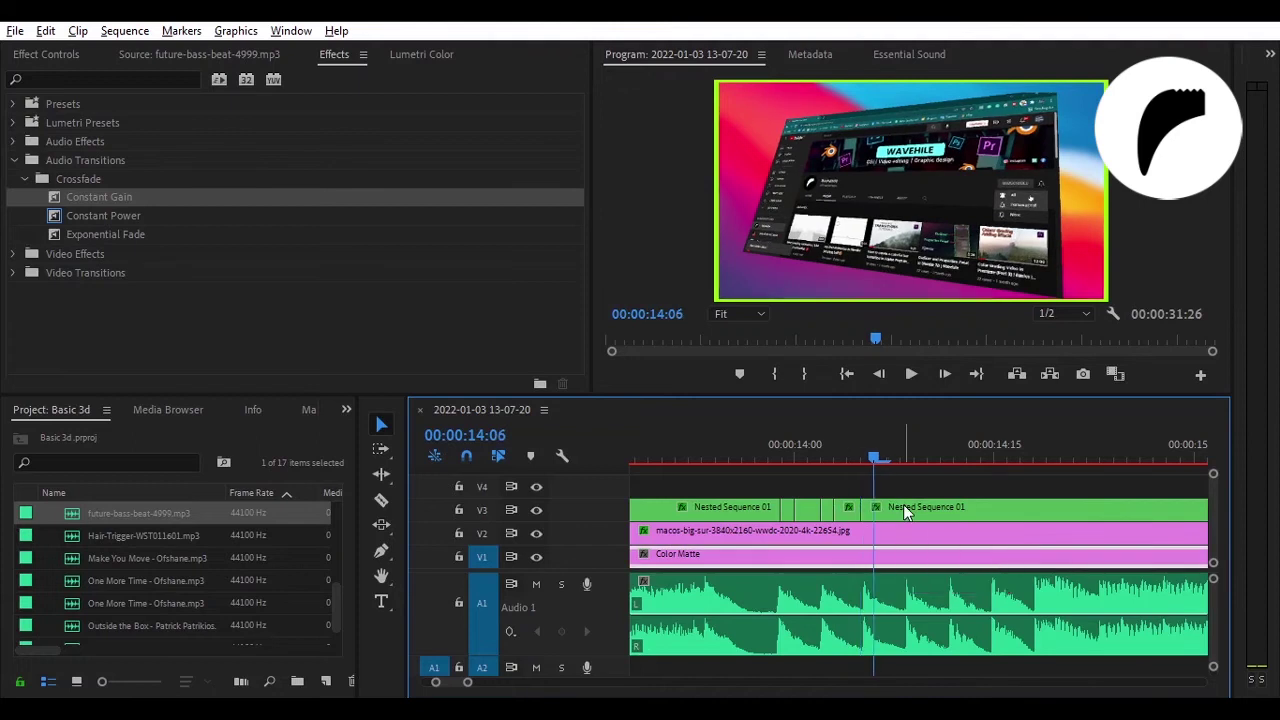
{"action": "key", "text": "Right"}
{"action": "key", "text": "Right"}
{"action": "key", "text": "ctrl+k"}
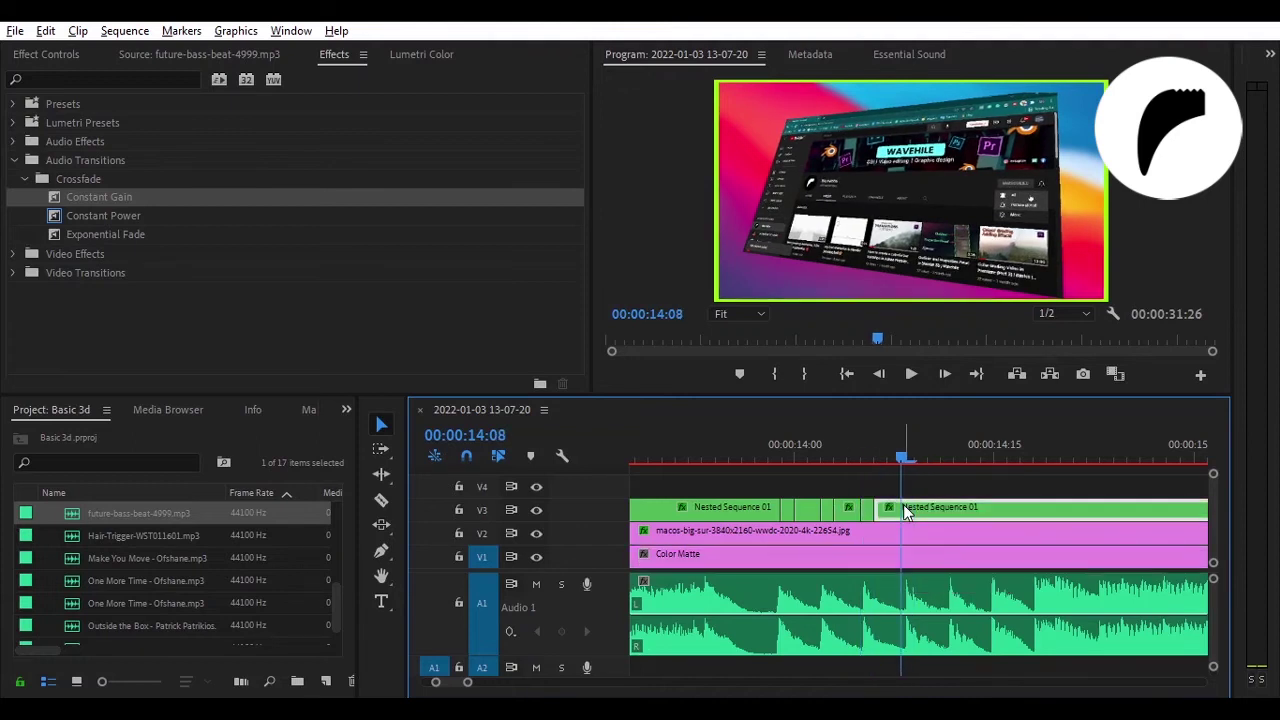
{"action": "key", "text": "Right"}
{"action": "key", "text": "ctrl+k"}
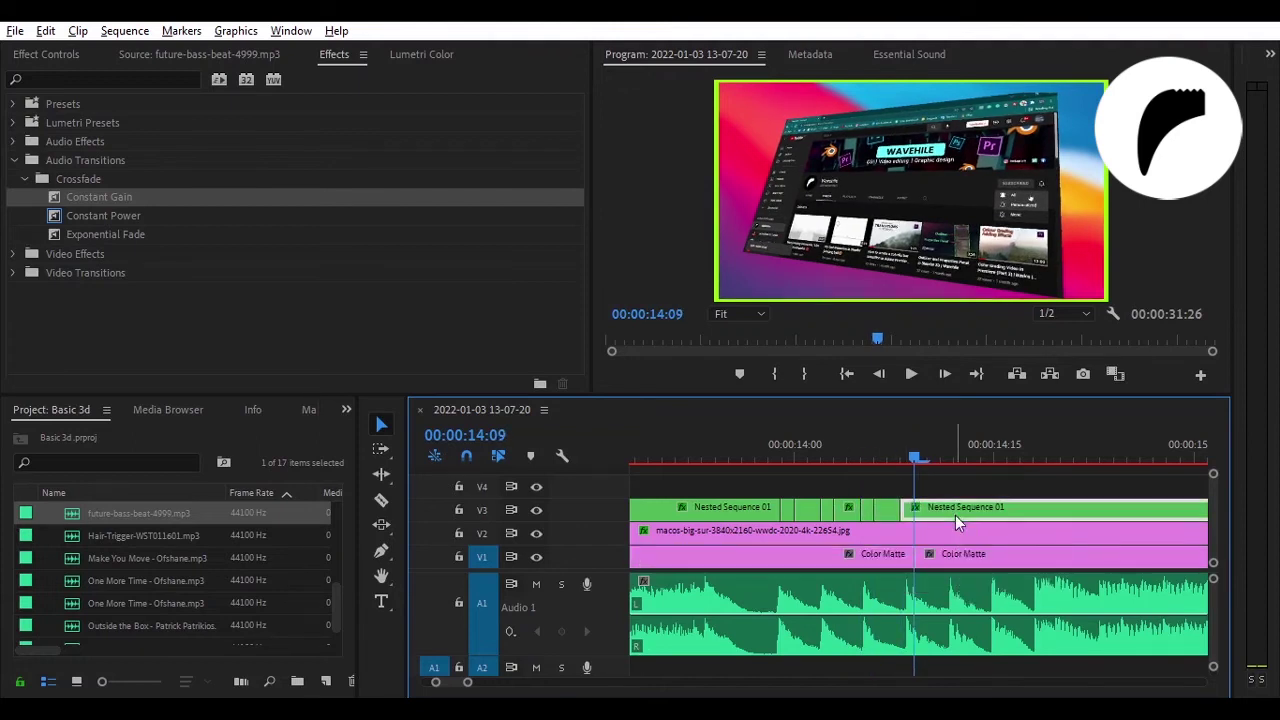
{"action": "key", "text": "Right"}
{"action": "key", "text": "Right"}
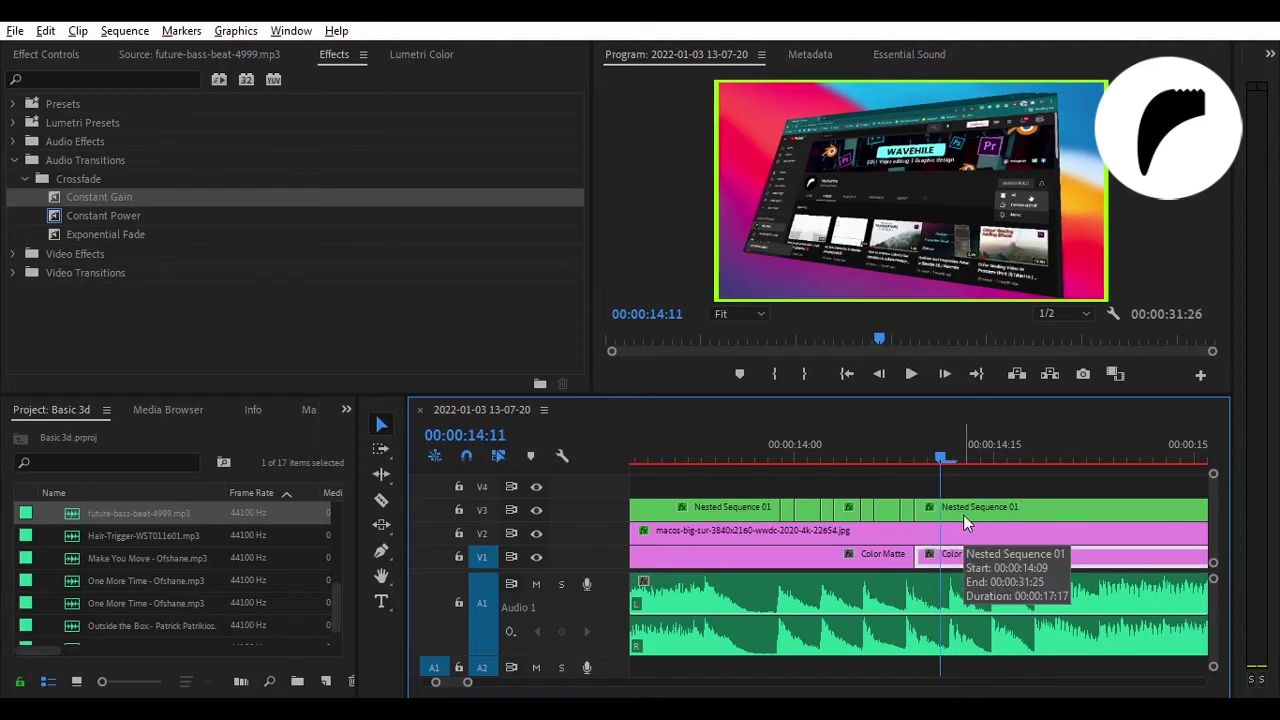
{"action": "key", "text": "ctrl+k"}
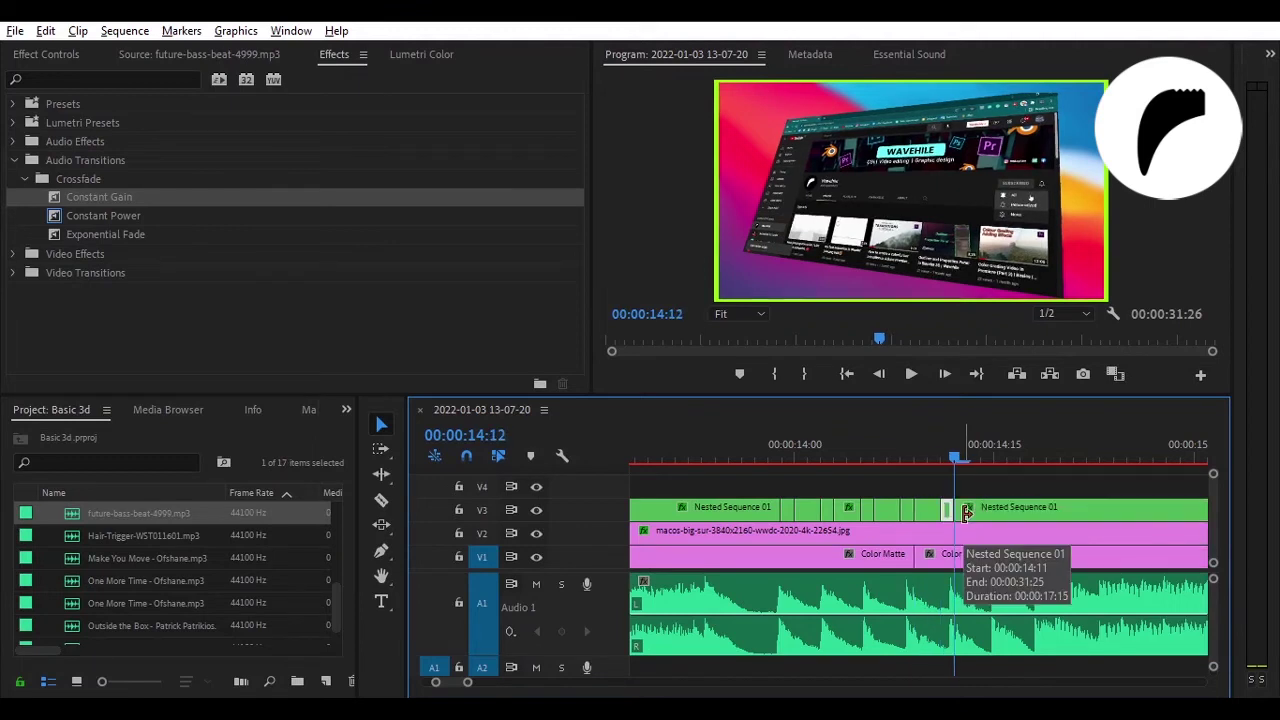
{"action": "key", "text": "Right"}
{"action": "key", "text": "Right"}
{"action": "key", "text": "Right"}
{"action": "key", "text": "Right"}
{"action": "key", "text": "ctrl+k"}
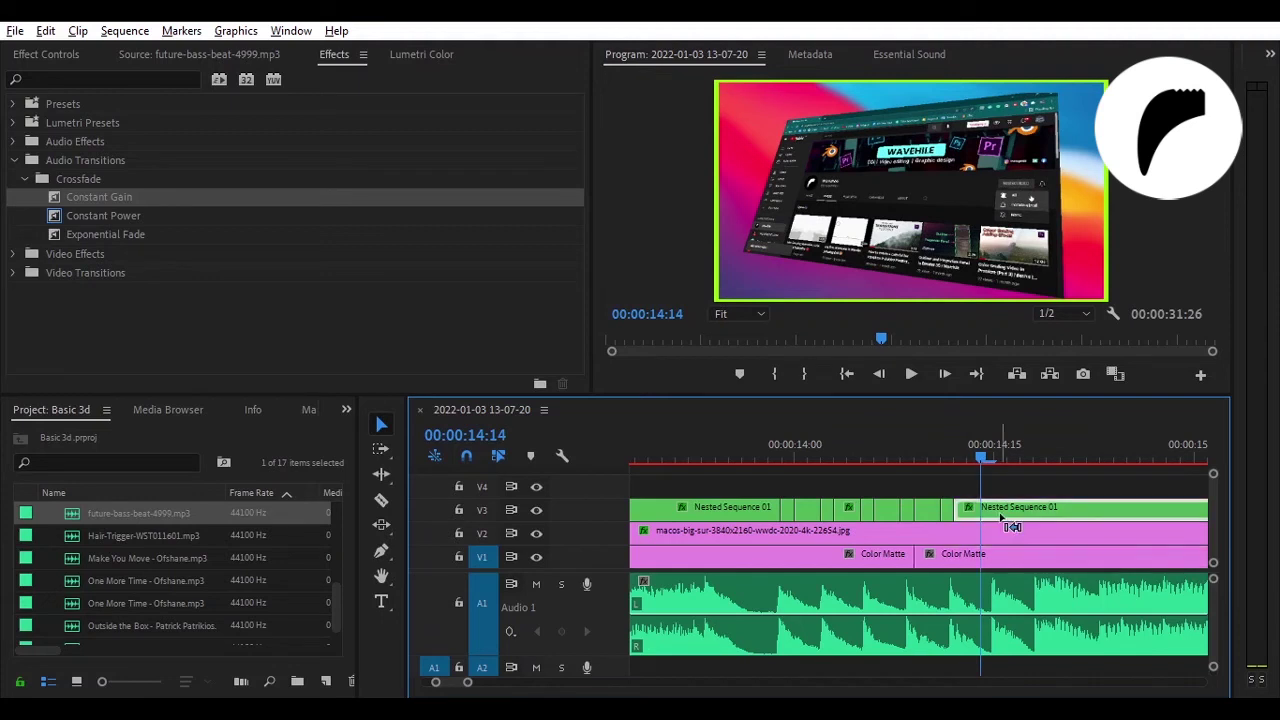
{"action": "key", "text": "Right"}
{"action": "key", "text": "ctrl+k"}
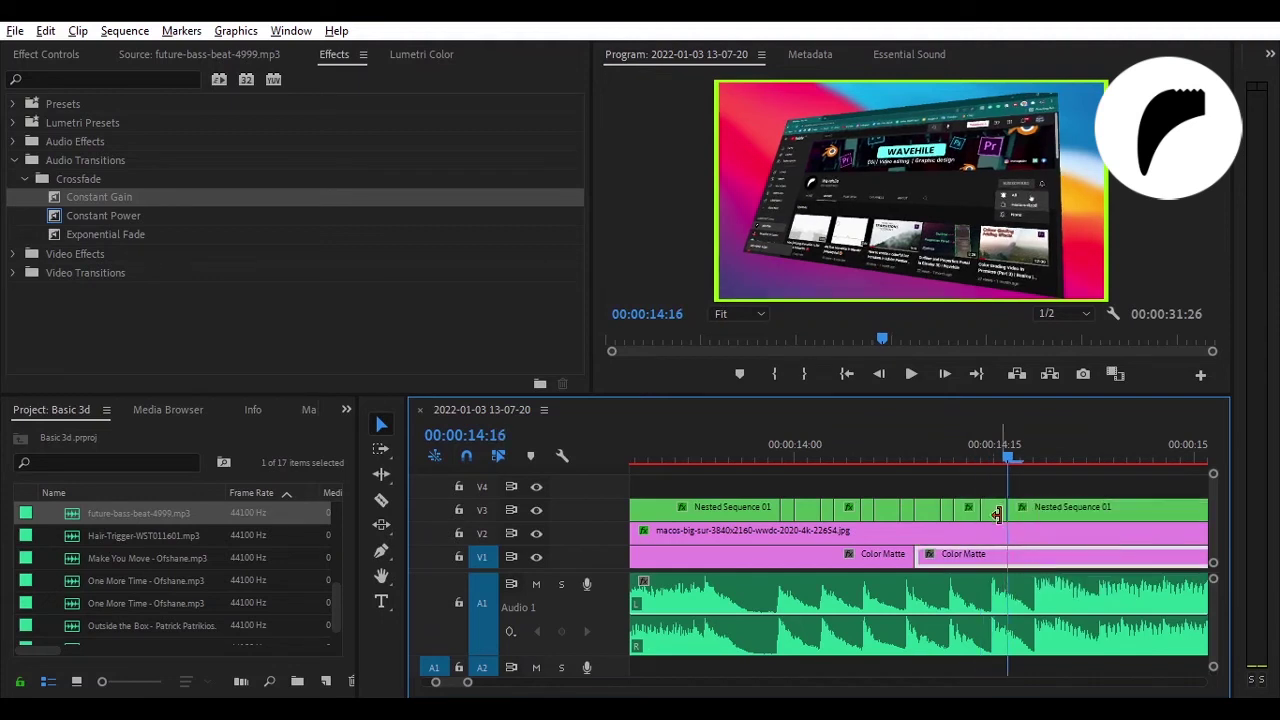
Step: Delete four alternate thin Nested Sequence 01 pieces to leave glitch gaps
{"action": "key", "text": "backslash"}
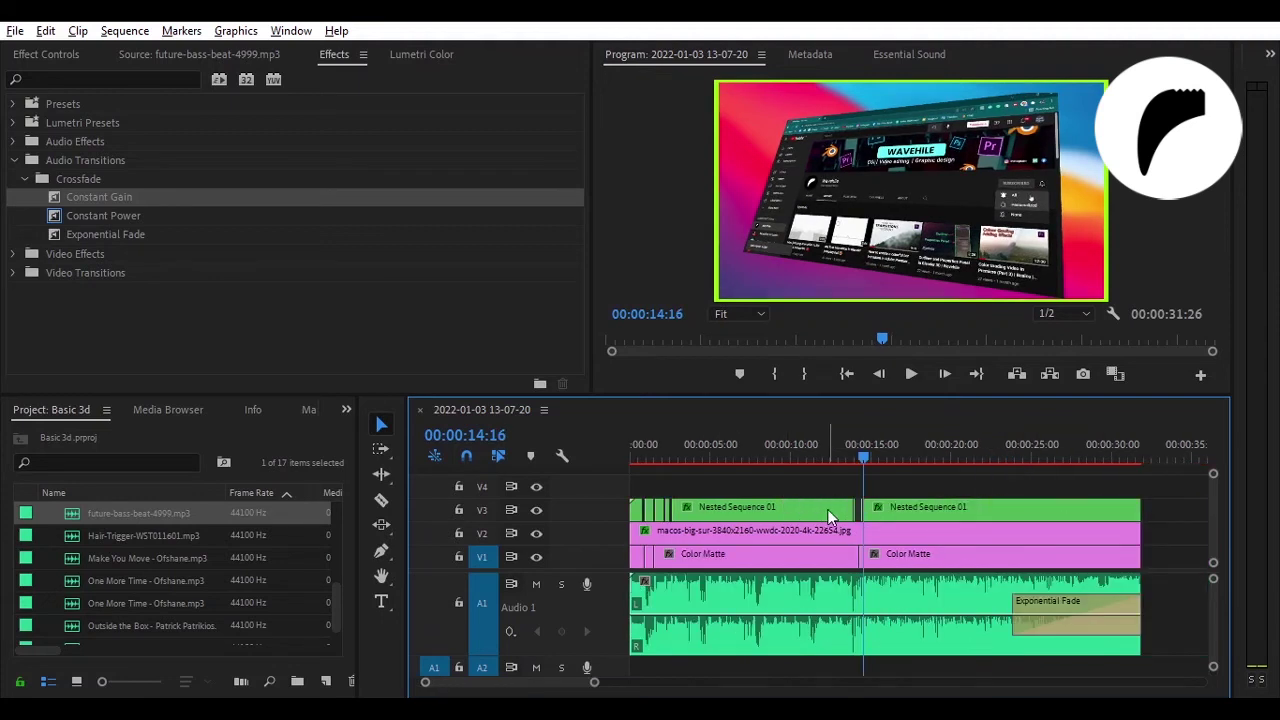
{"action": "left_click_drag", "start_coordinate": [594, 682], "coordinate": [487, 682]}
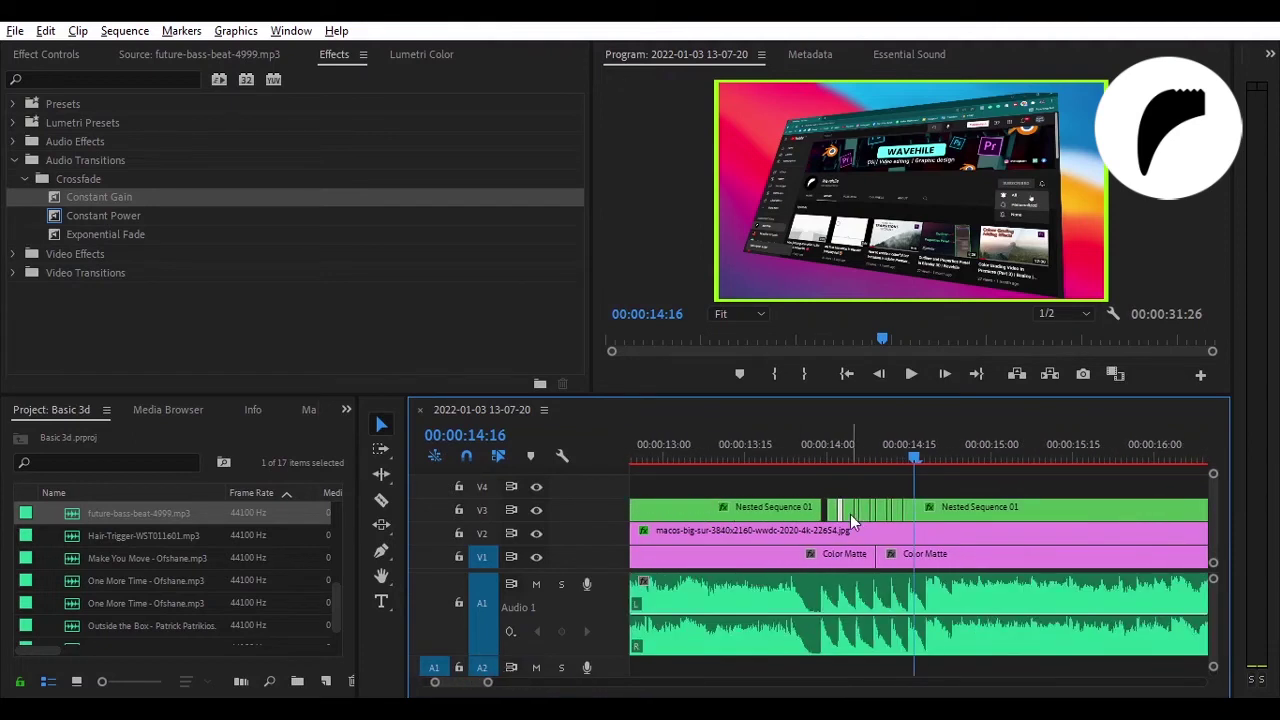
{"action": "left_click", "coordinate": [840, 513]}
{"action": "key", "text": "Delete"}
{"action": "left_click", "coordinate": [856, 513]}
{"action": "key", "text": "Delete"}
{"action": "left_click", "coordinate": [871, 513]}
{"action": "key", "text": "Delete"}
{"action": "left_click", "coordinate": [888, 513]}
{"action": "key", "text": "Delete"}
{"action": "left_click_drag", "start_coordinate": [495, 685], "coordinate": [457, 685]}
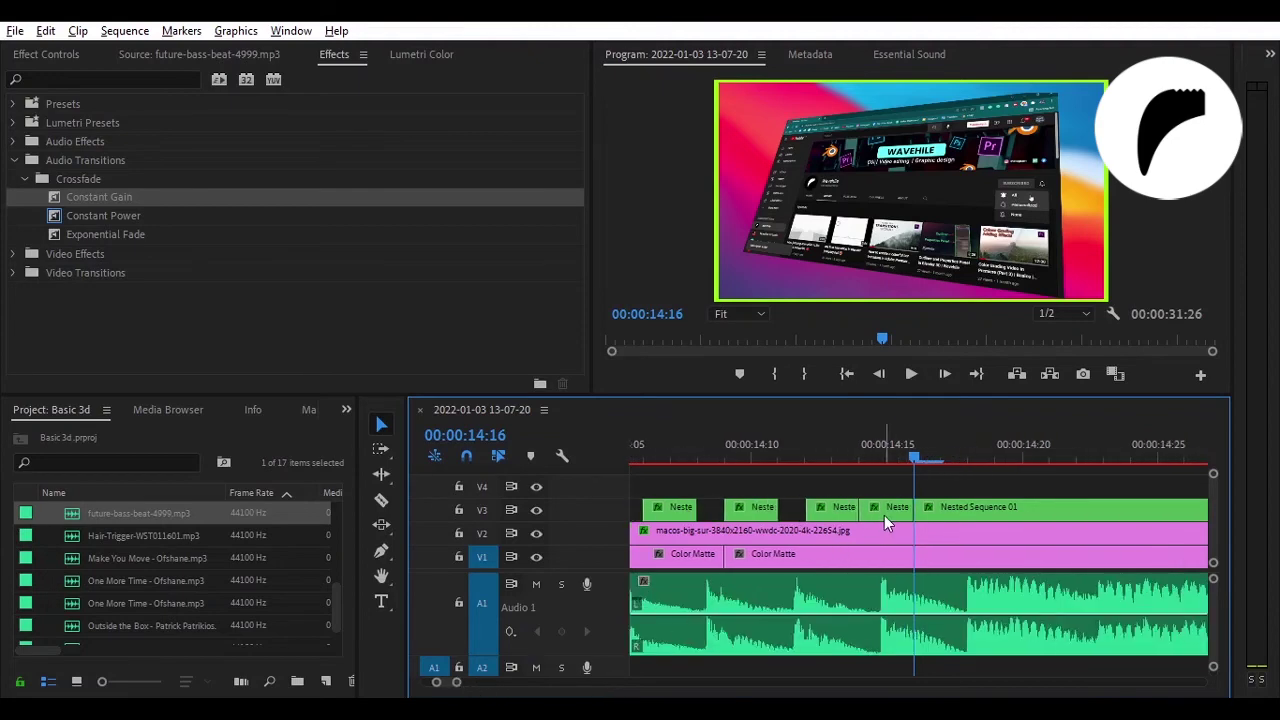
Step: Preview the glitch section, maximize the Program Monitor, and save the project
{"action": "left_click", "coordinate": [860, 340]}
{"action": "left_click", "coordinate": [911, 373]}
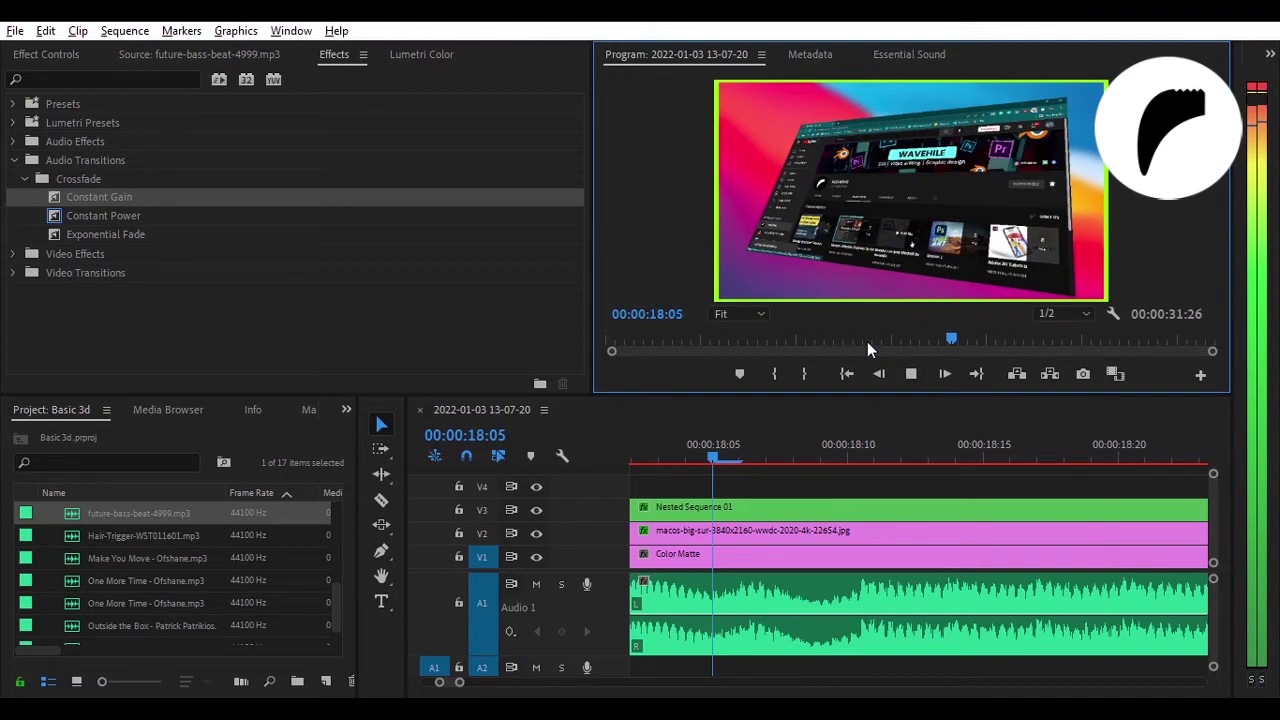
{"action": "key", "text": "Home"}
{"action": "double_click", "coordinate": [635, 55]}
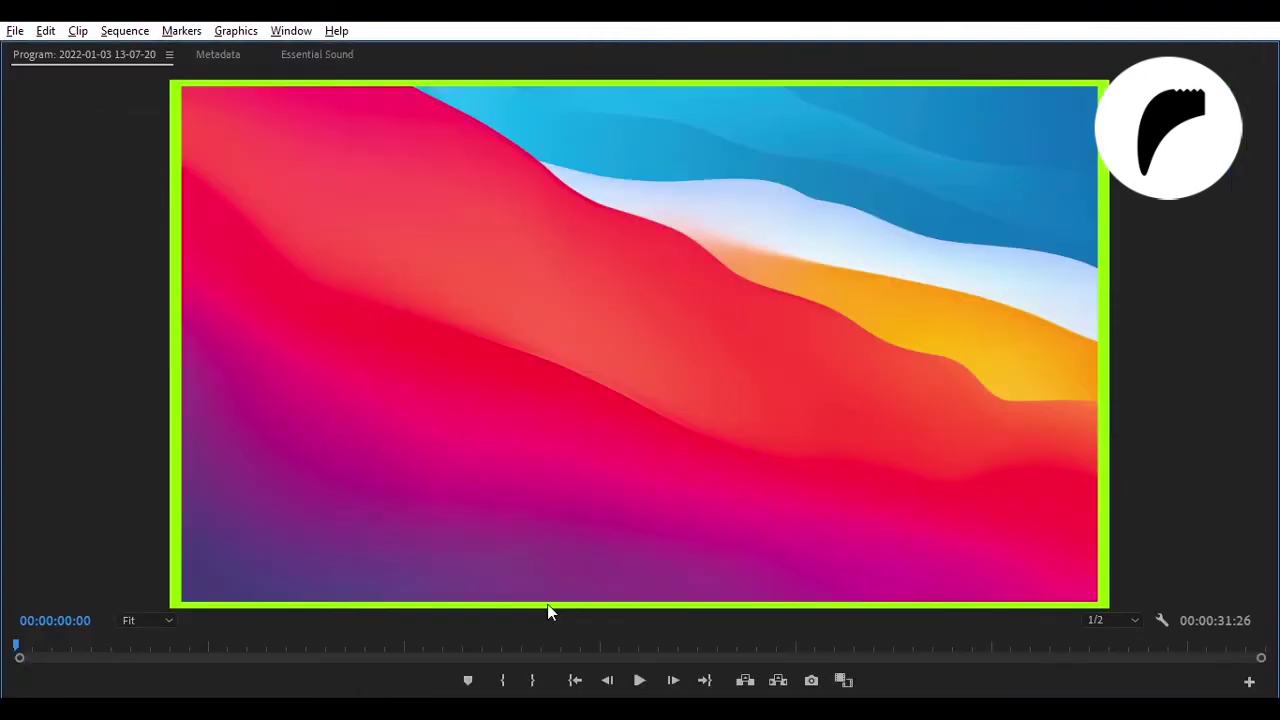
{"action": "key", "text": "ctrl+s"}
{"action": "key", "text": "space"}
{"action": "key", "text": "space"}
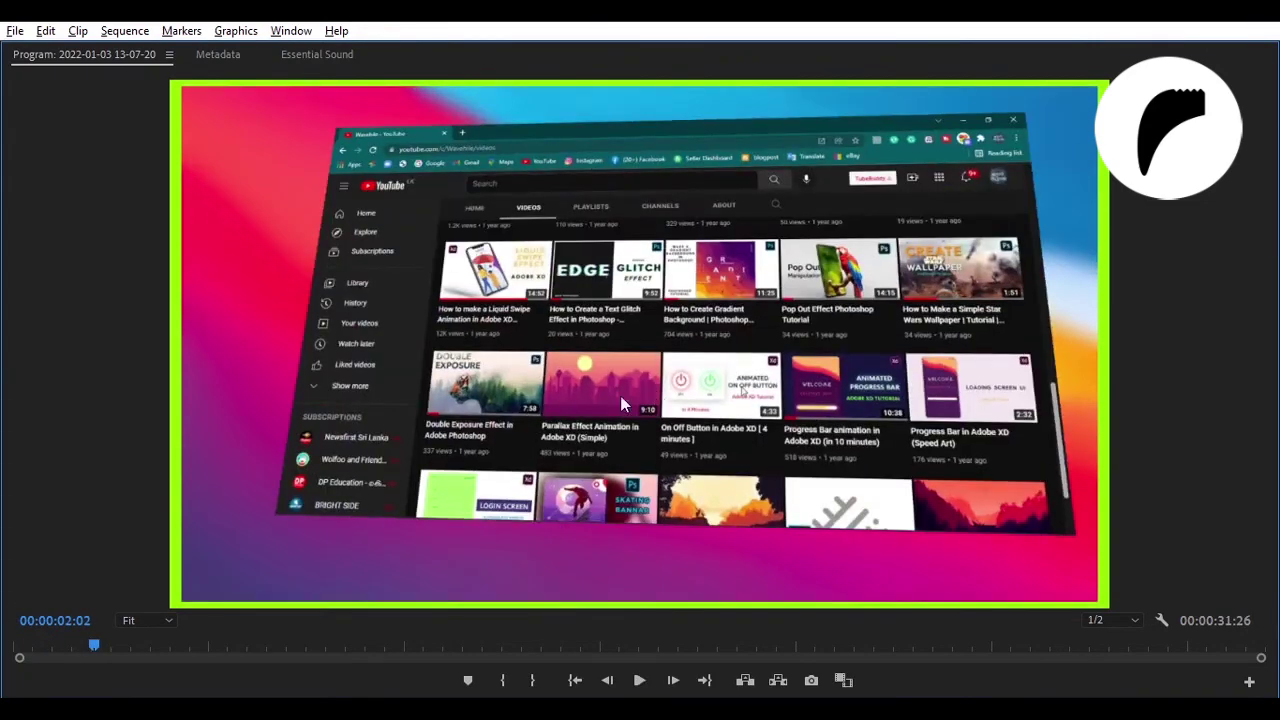
{"action": "key", "text": "Home"}
Step: Play the sequence at 1/2 resolution through 00:00:28:27, then restore the normal layout
{"action": "left_click", "coordinate": [1134, 620]}
{"action": "left_click", "coordinate": [1120, 617]}
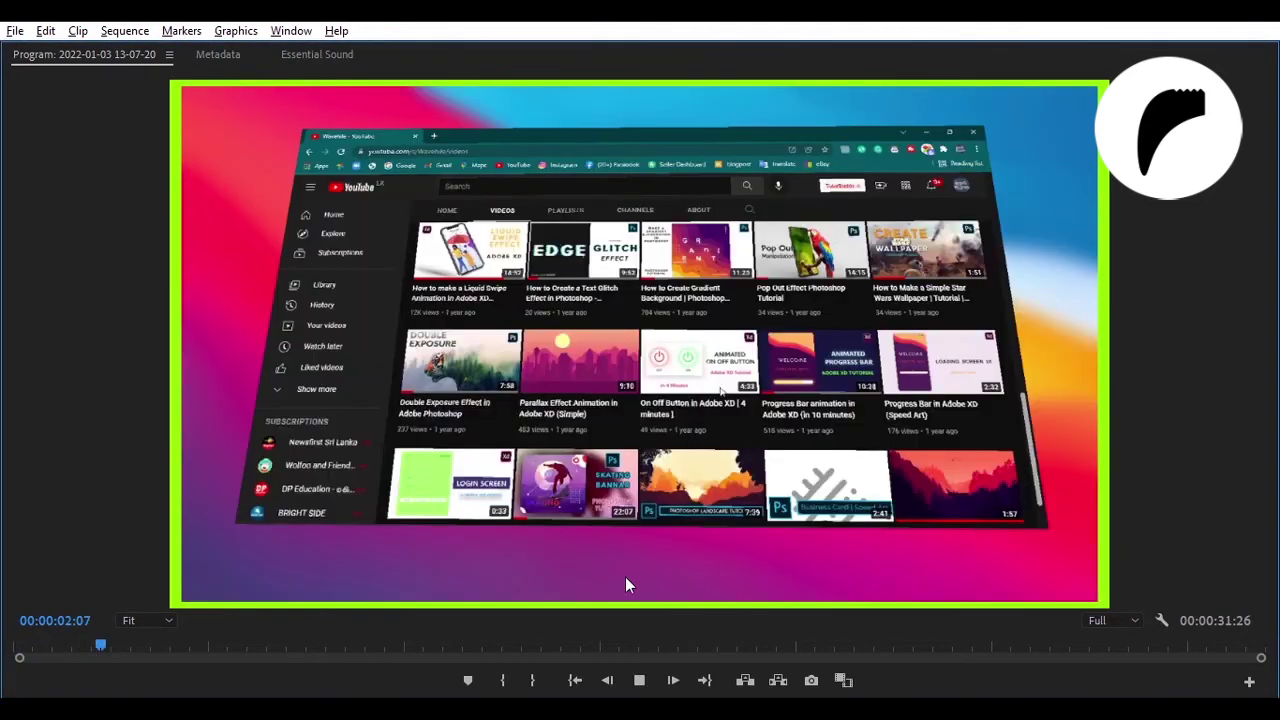
{"action": "key", "text": "space"}
{"action": "left_click", "coordinate": [1134, 617]}
{"action": "left_click", "coordinate": [1131, 542]}
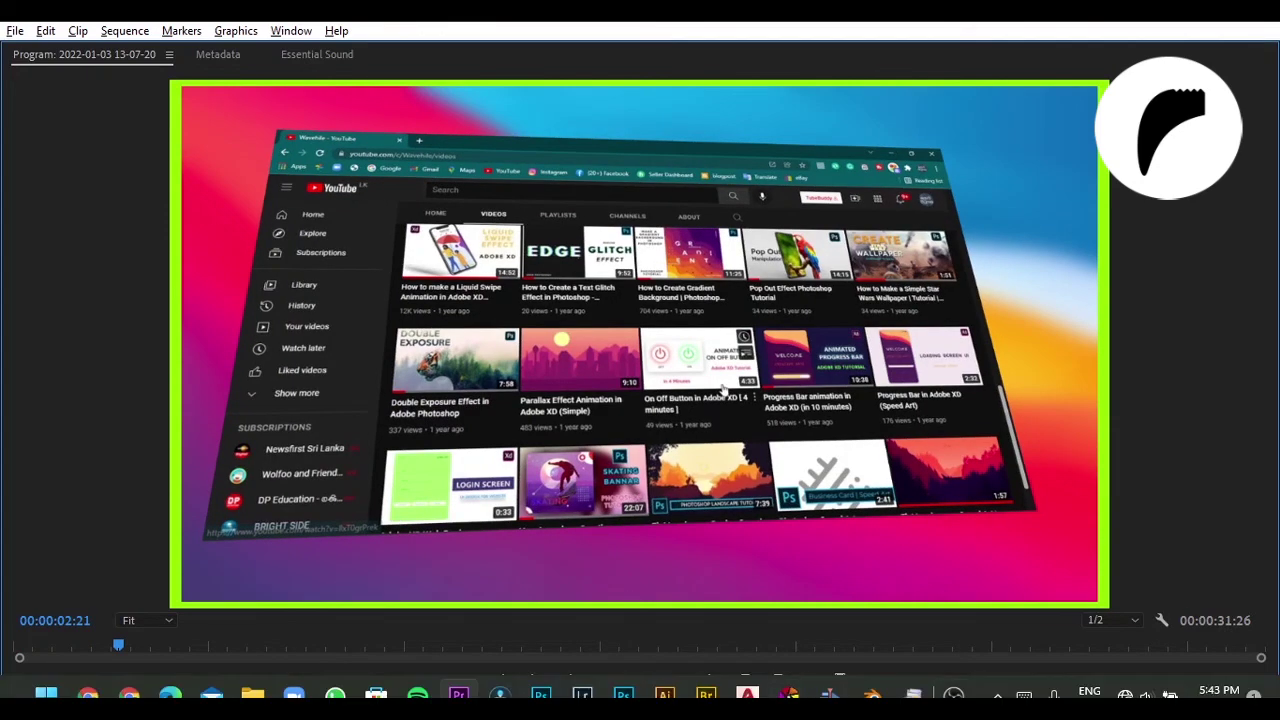
{"action": "mouse_move", "coordinate": [954, 693]}
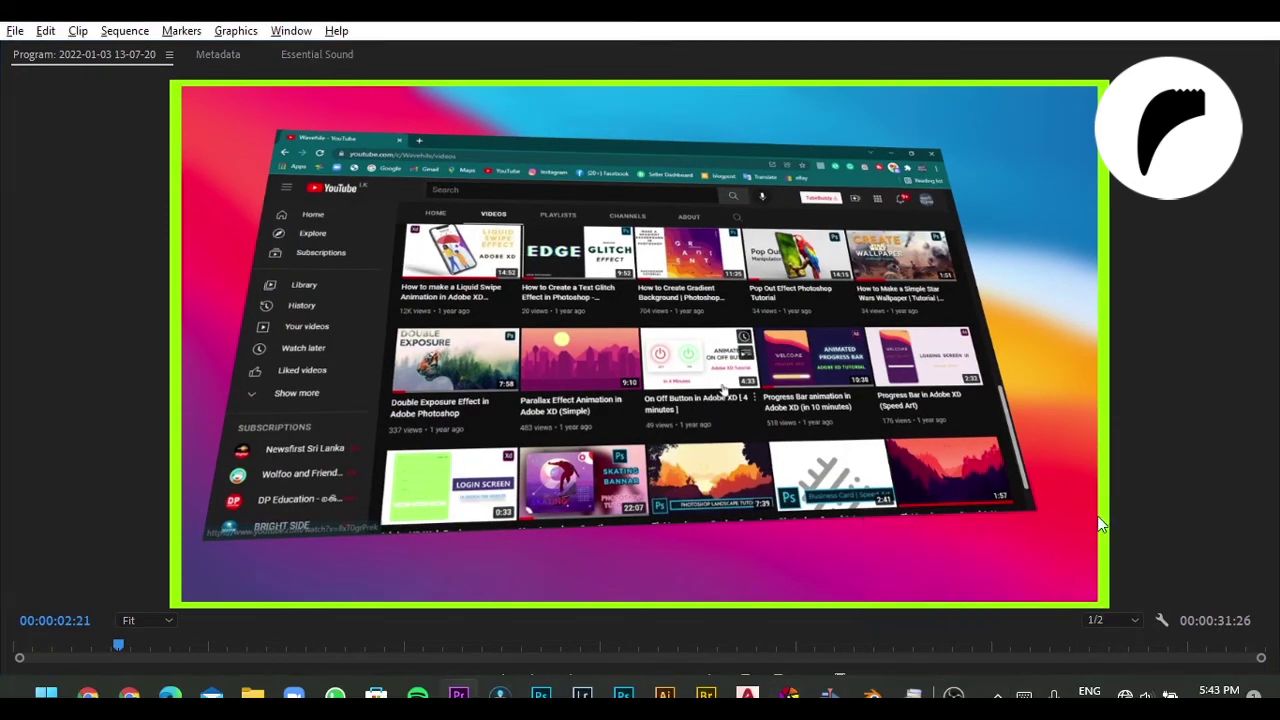
{"action": "key", "text": "space"}
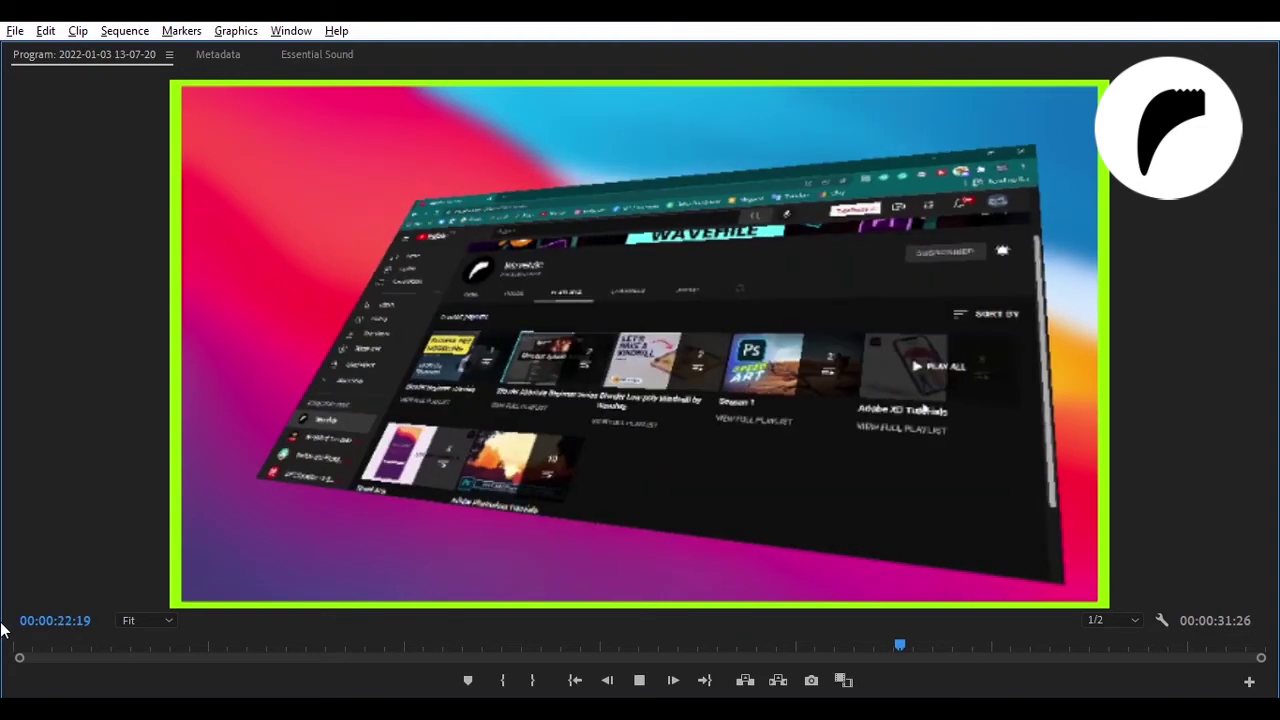
{"action": "key", "text": "space"}
{"action": "double_click", "coordinate": [50, 55]}
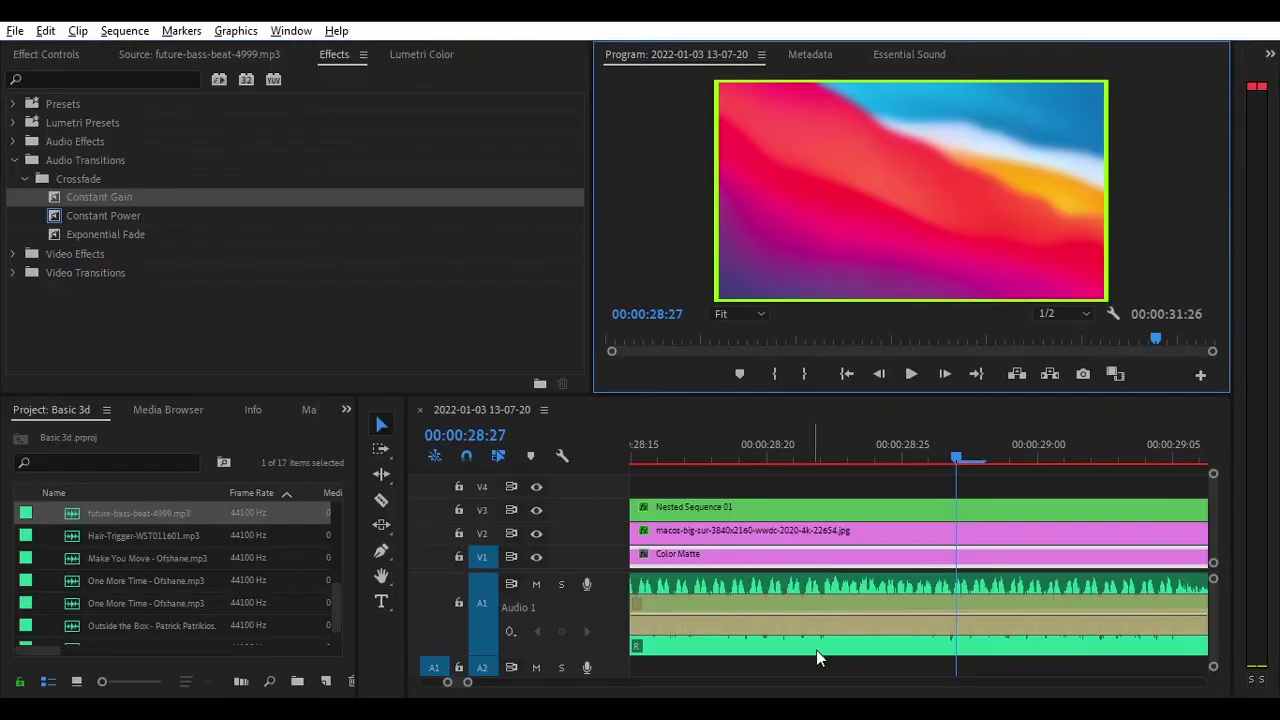
{"action": "left_click", "coordinate": [954, 686]}
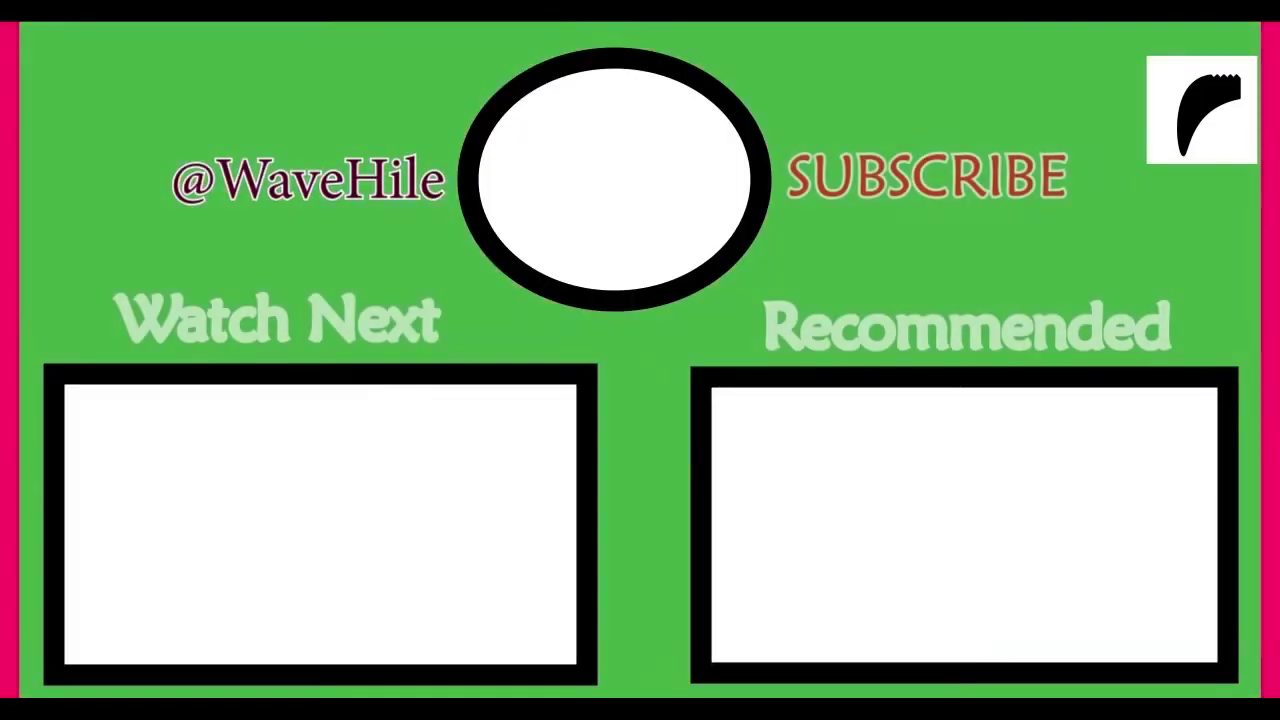